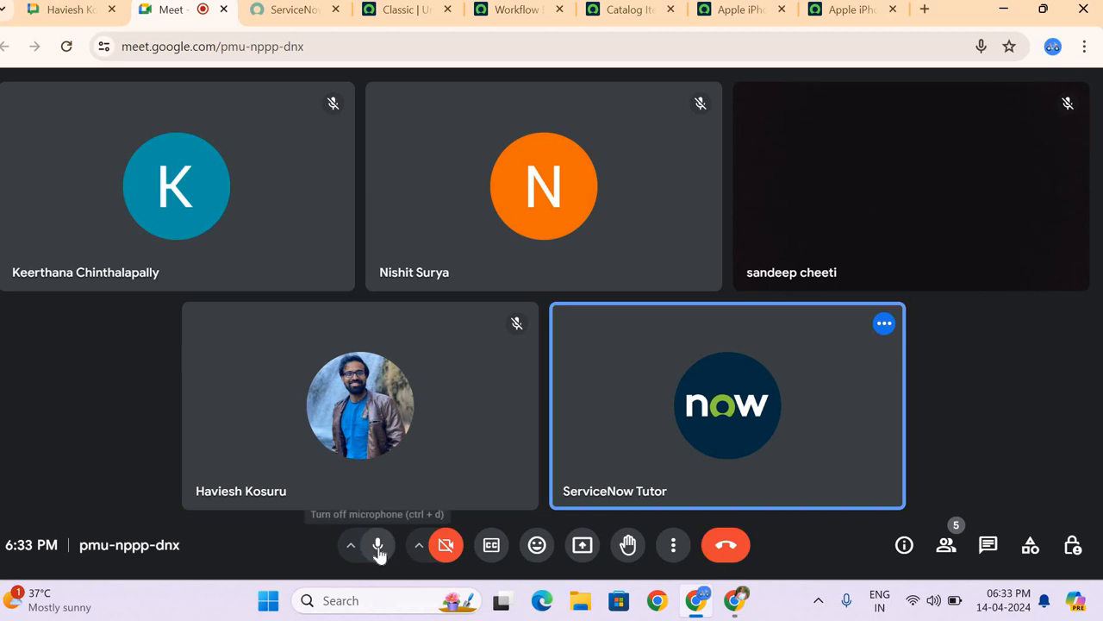
Step: Mute the meeting microphone and start a new Google Chat direct conversation with the contact found by searching for their first name
click(377, 547)
mouse_move(969, 209)
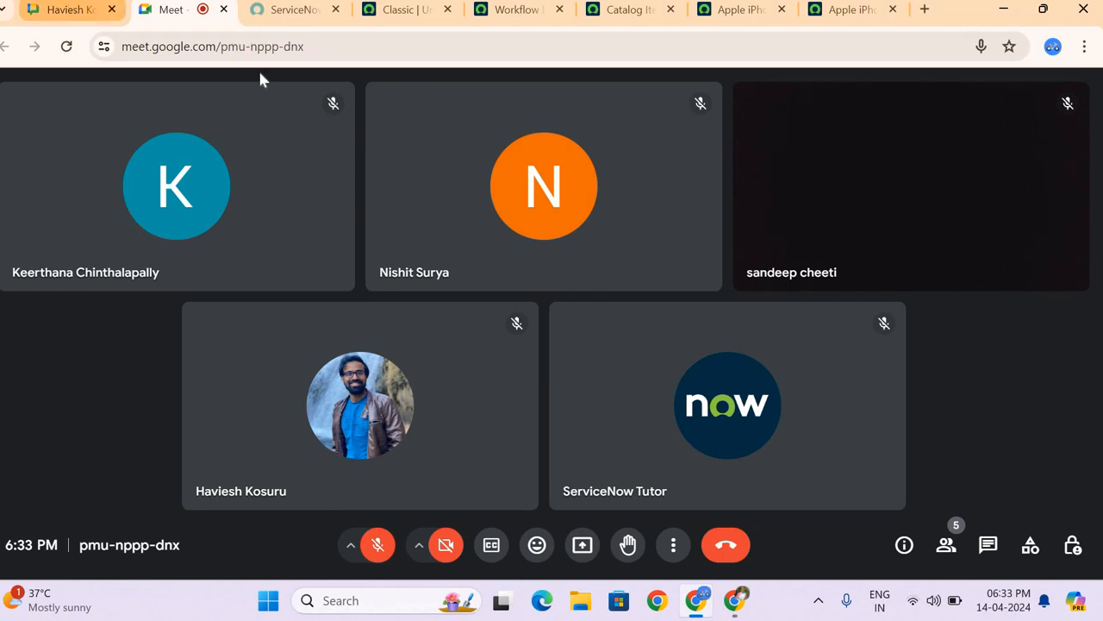
click(71, 10)
click(75, 162)
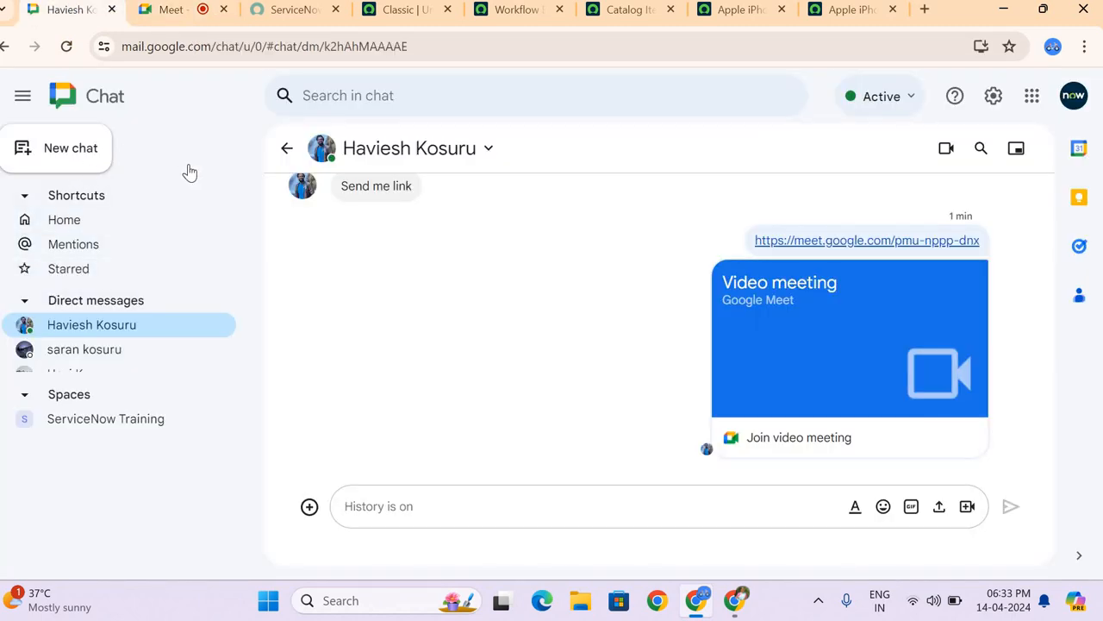
text(alek)
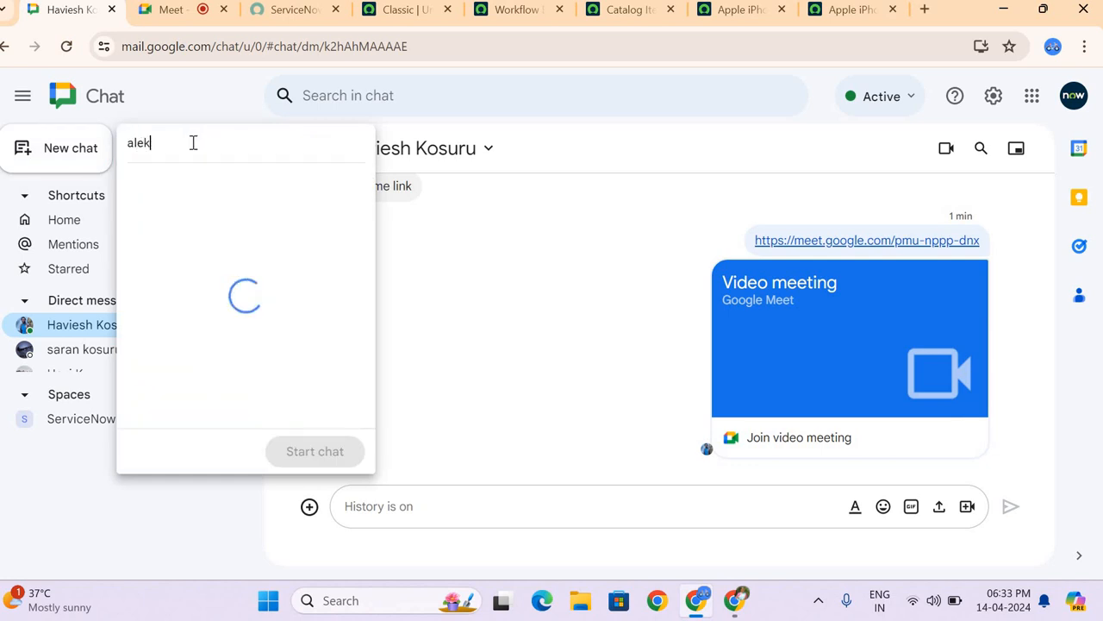
text(hya)
key(Return)
click(362, 454)
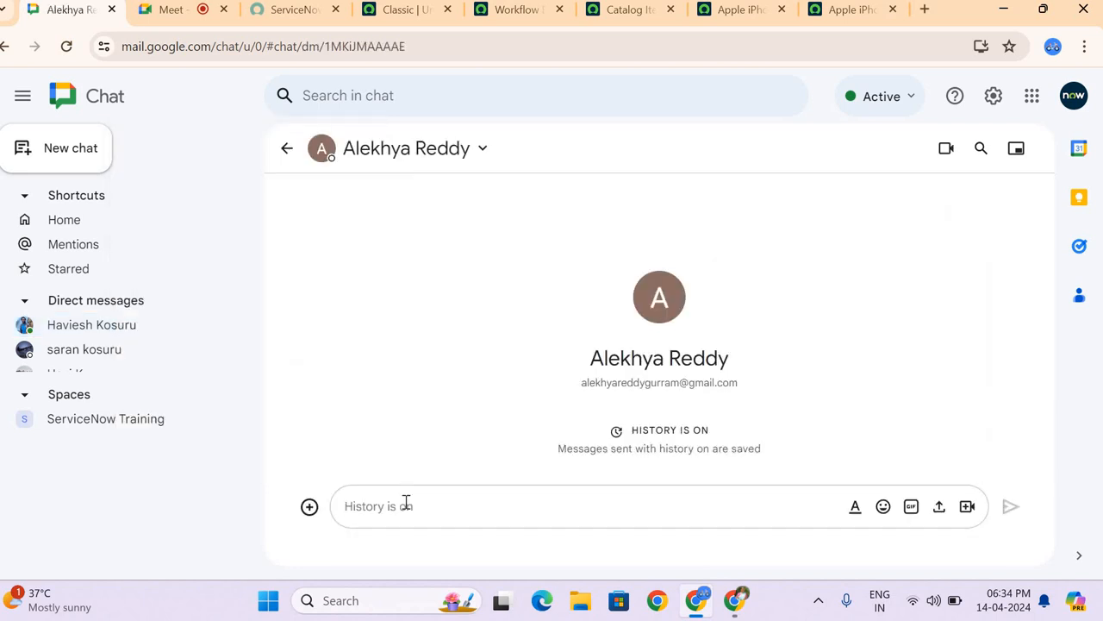
Step: Send the contact the messages "Hi" and "Join the link which was posted in Space"
text(Hi)
key(Return)
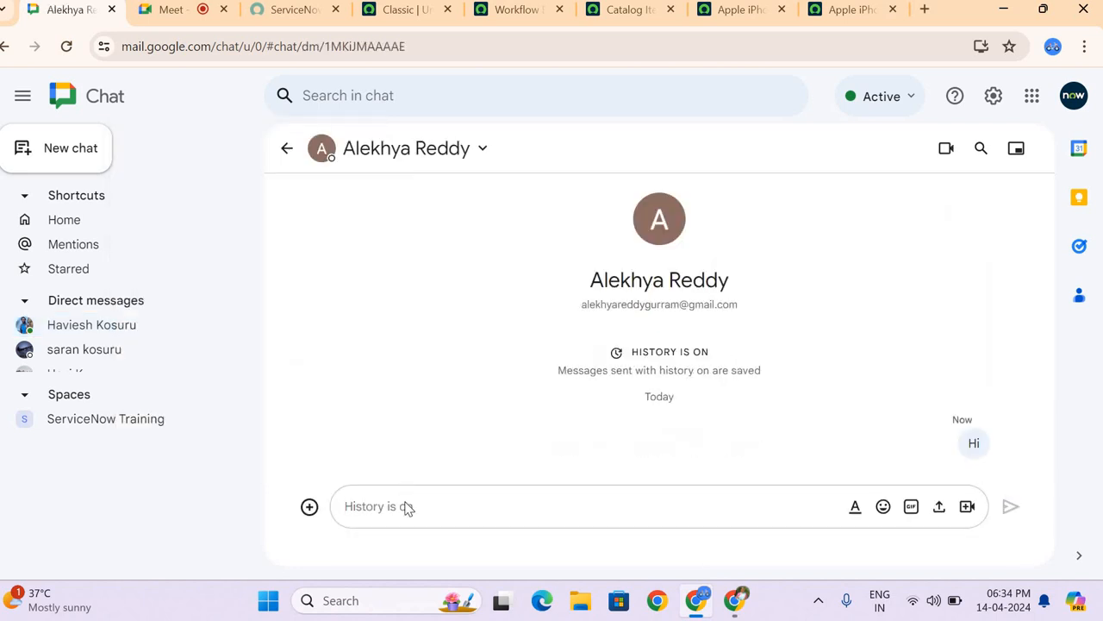
text(J)
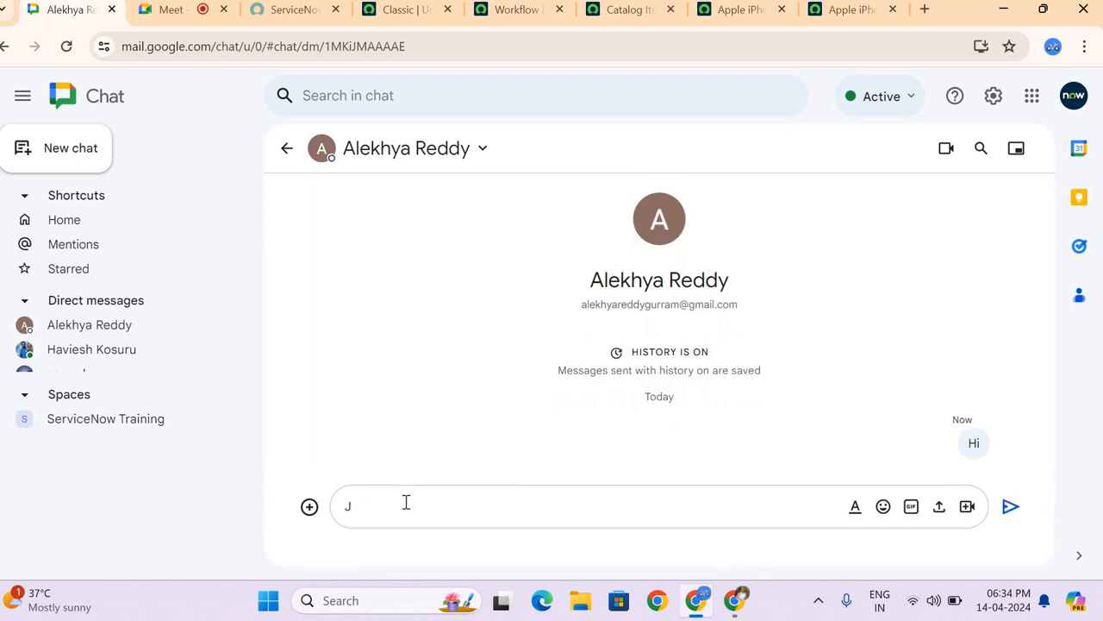
text(oin the link which was posted in)
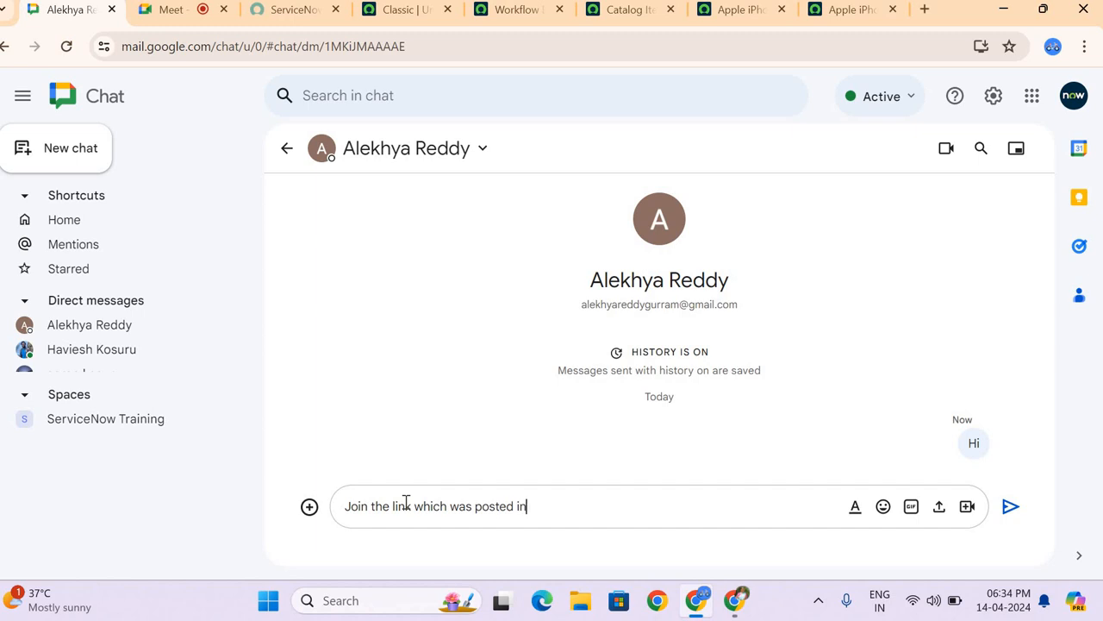
text( Space)
key(Return)
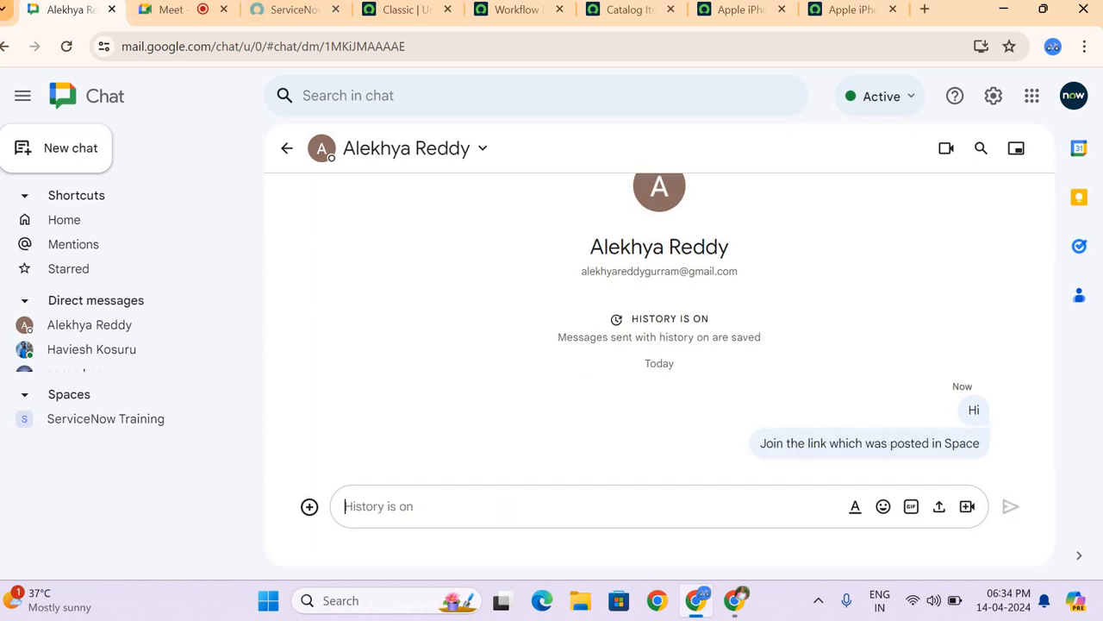
Step: Close the Workflow Editor page and unmute the microphone in the Google Meet call
click(13, 8)
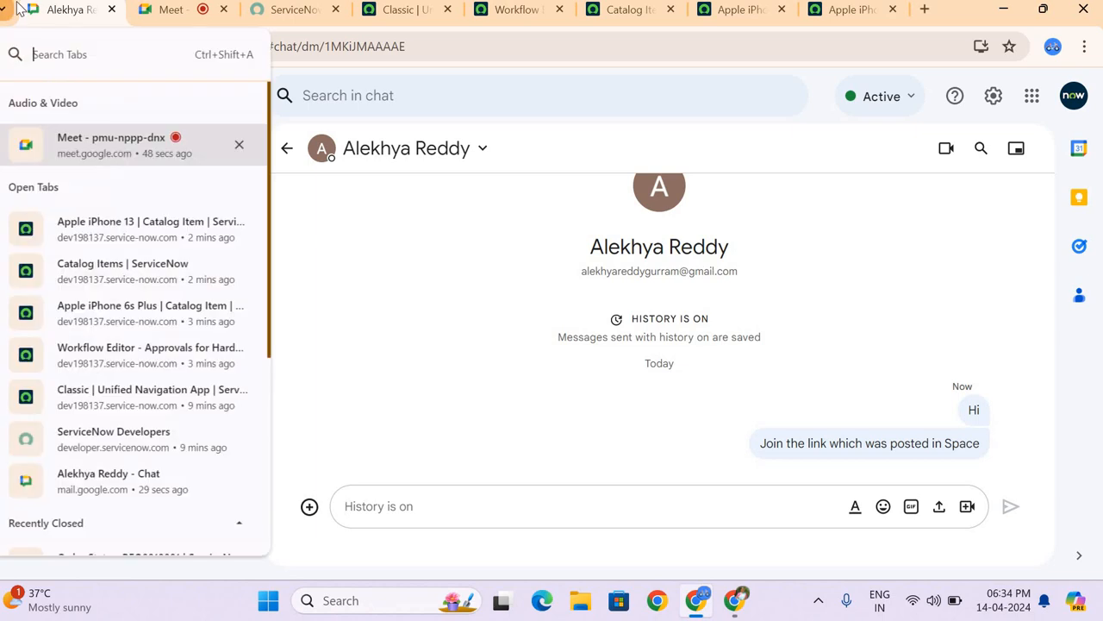
click(385, 215)
click(185, 12)
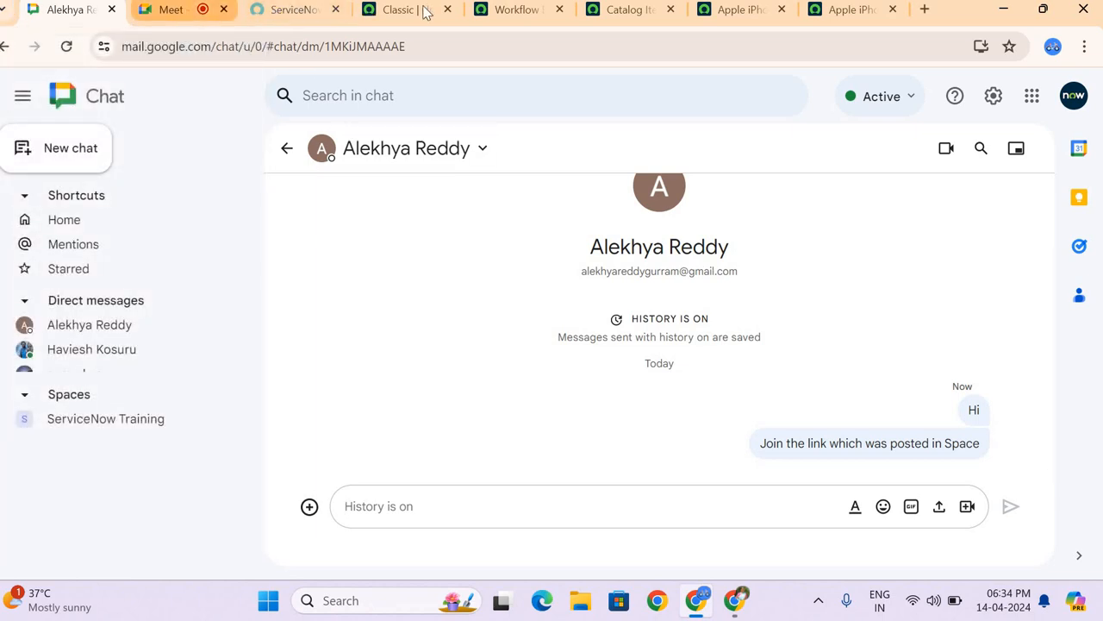
click(558, 11)
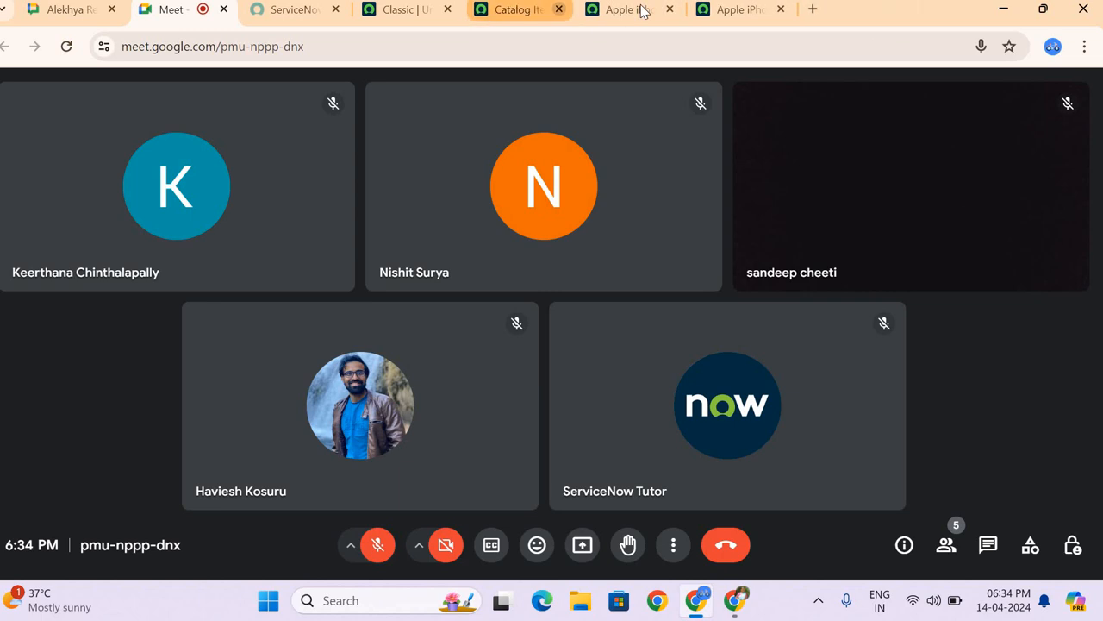
click(397, 11)
click(209, 16)
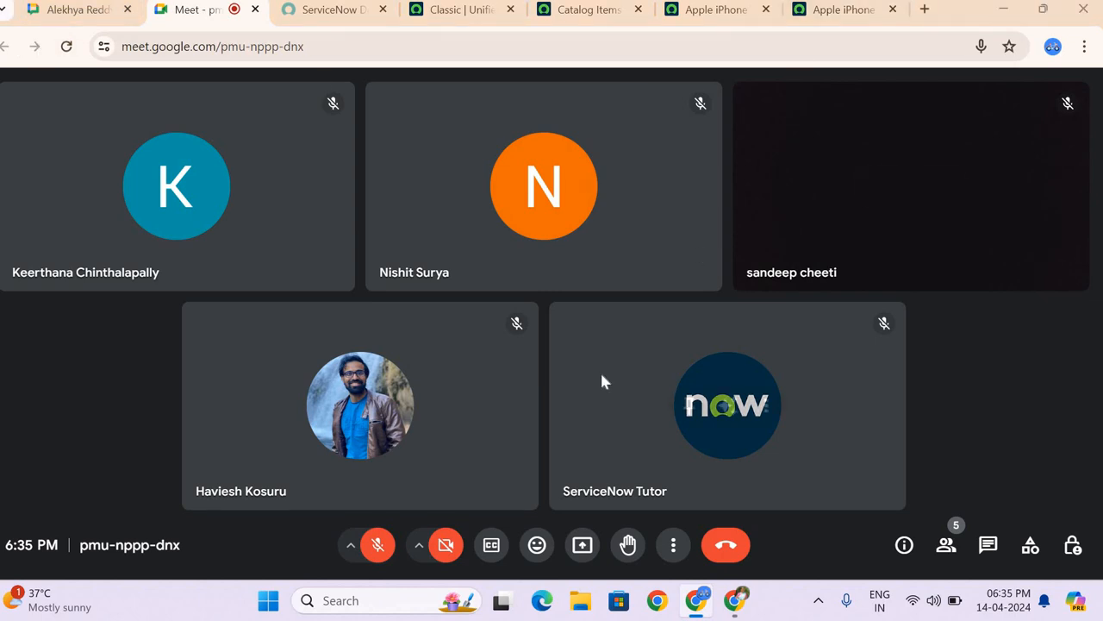
click(377, 545)
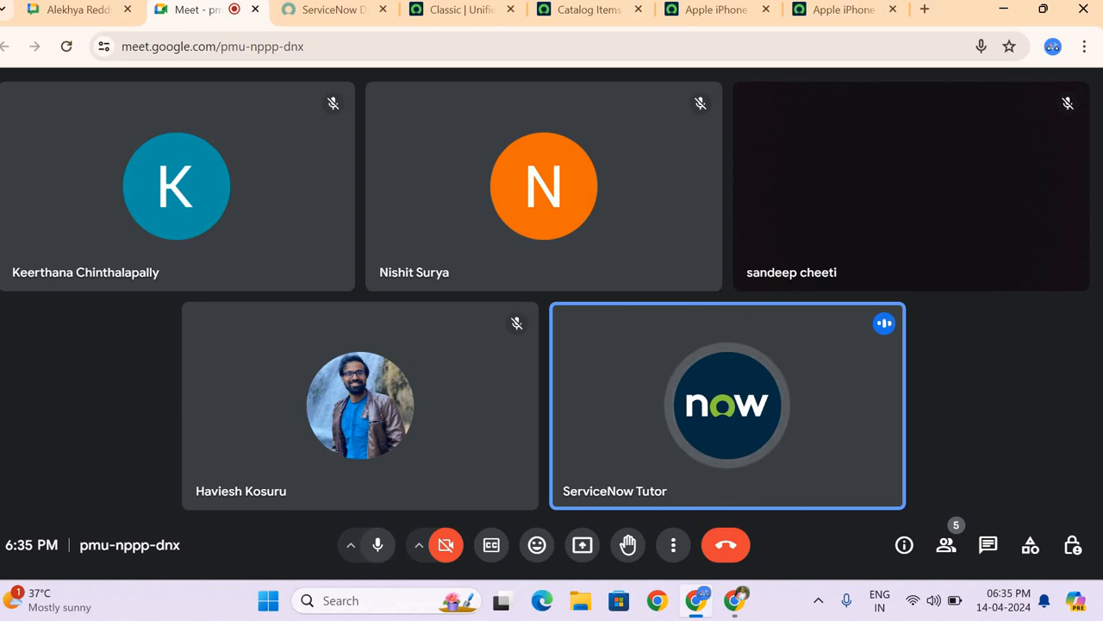
Step: Present the entire screen to the meeting and hide the screen-sharing notice
click(589, 544)
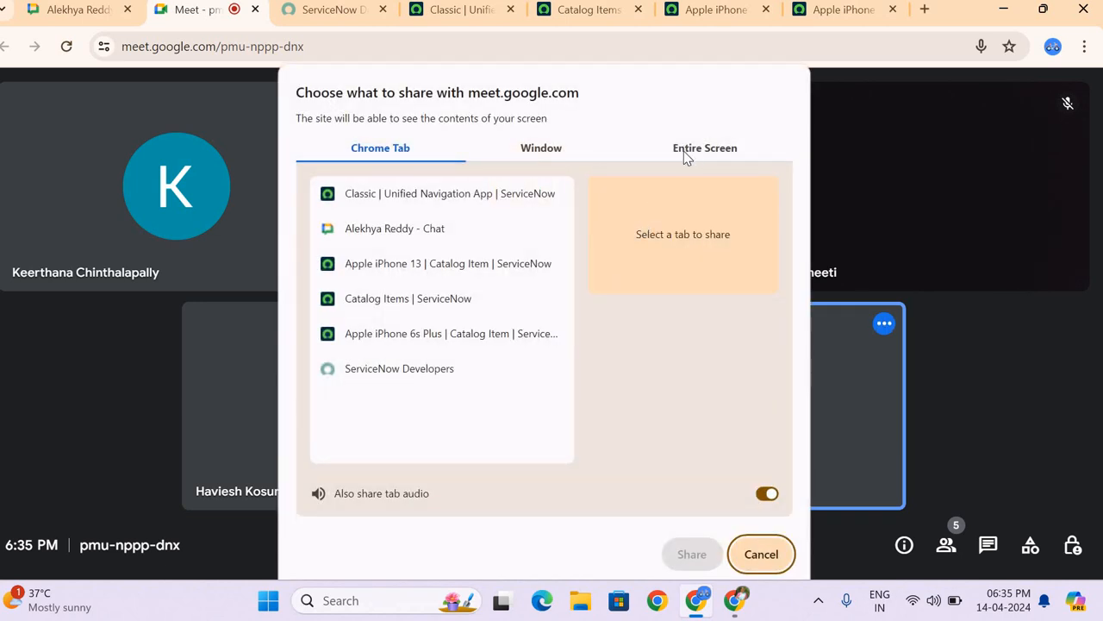
click(685, 153)
click(439, 258)
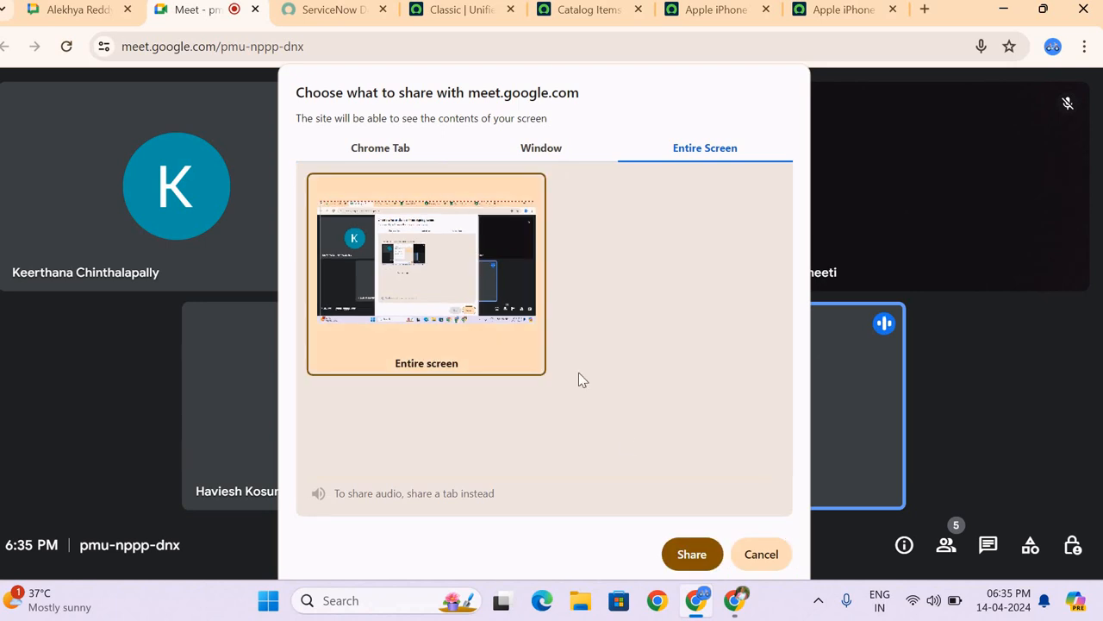
click(692, 555)
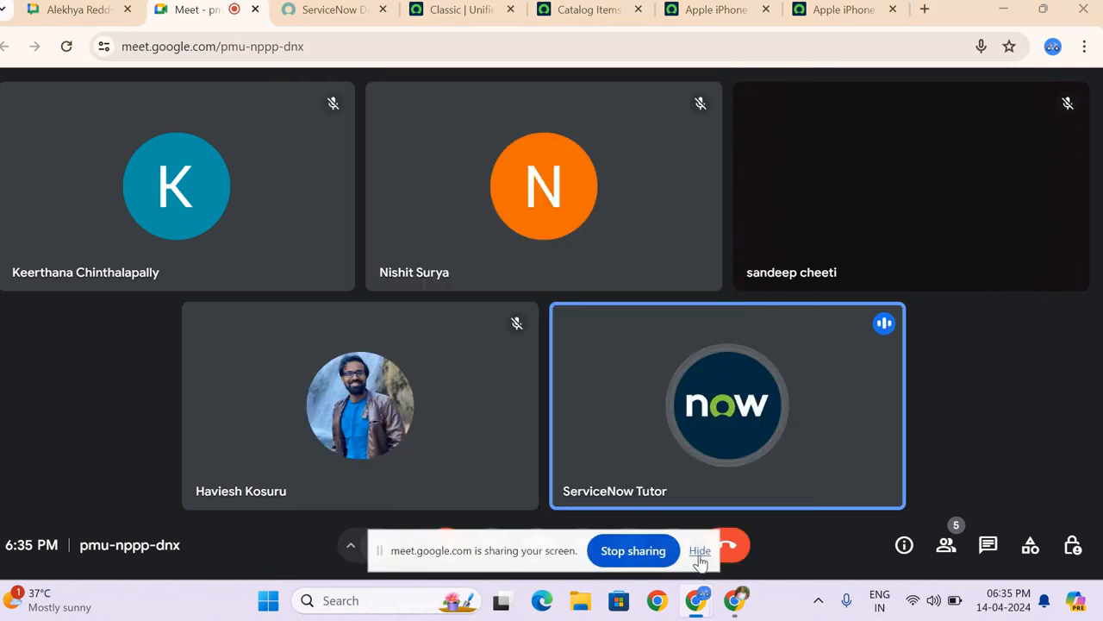
click(700, 553)
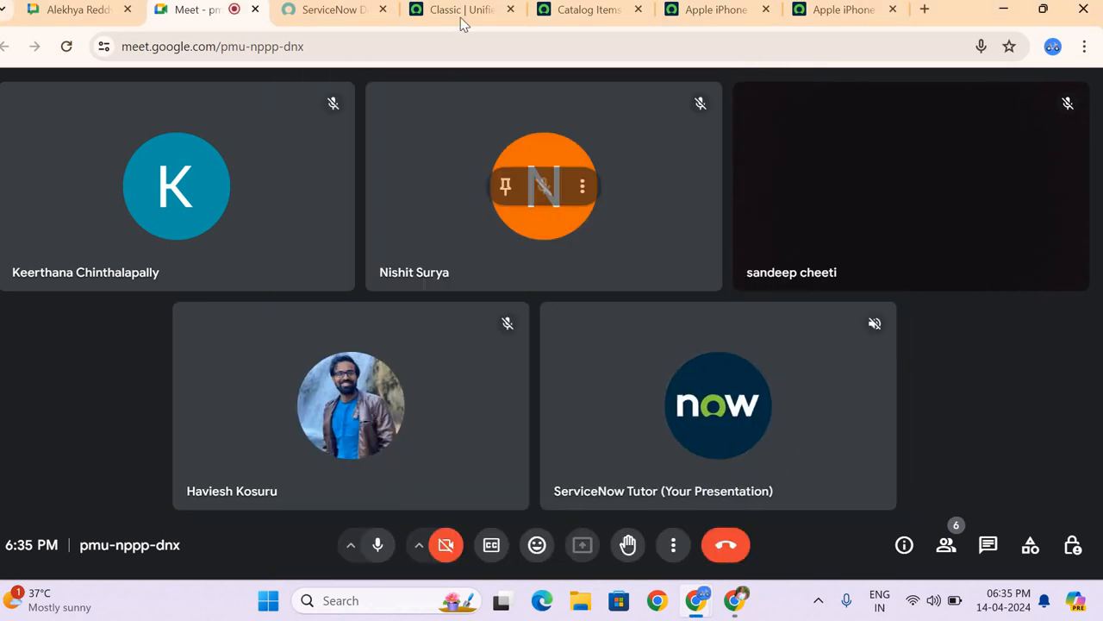
Step: Switch to ServiceNow, filter the navigator for "ACL" and open the System Security Access Control (ACL) list in a separate browser tab
click(461, 12)
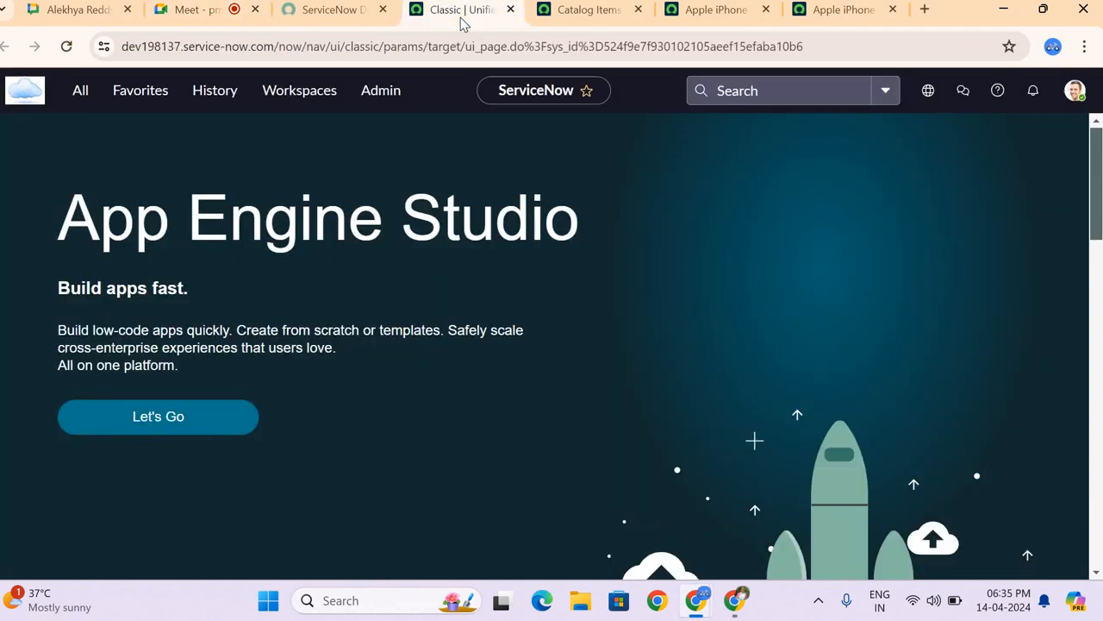
click(76, 101)
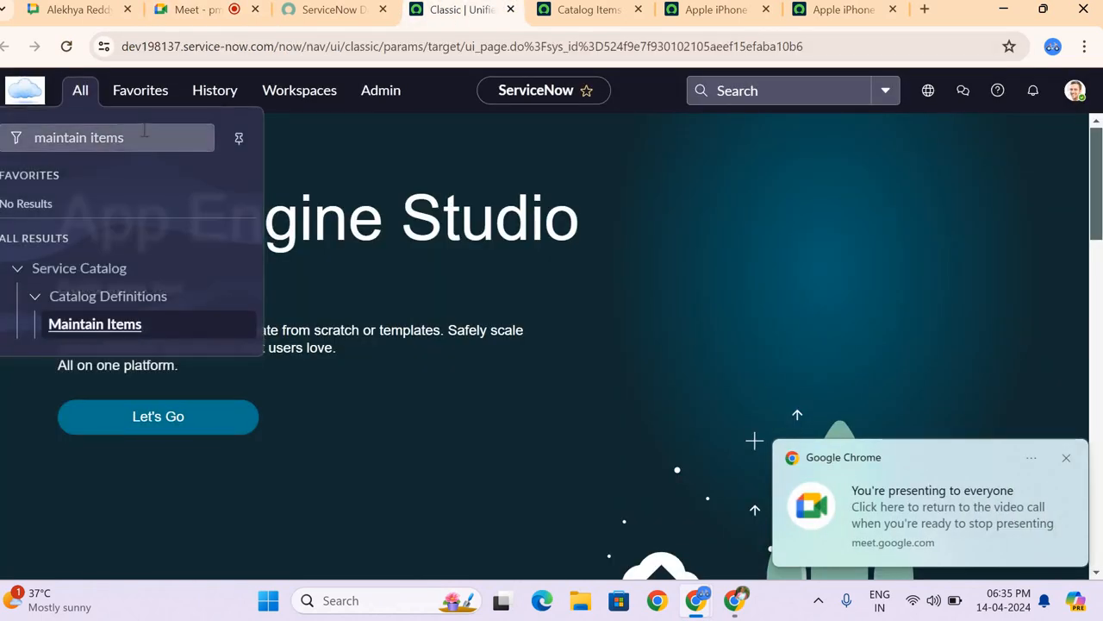
triple_click(140, 130)
key(BackSpace)
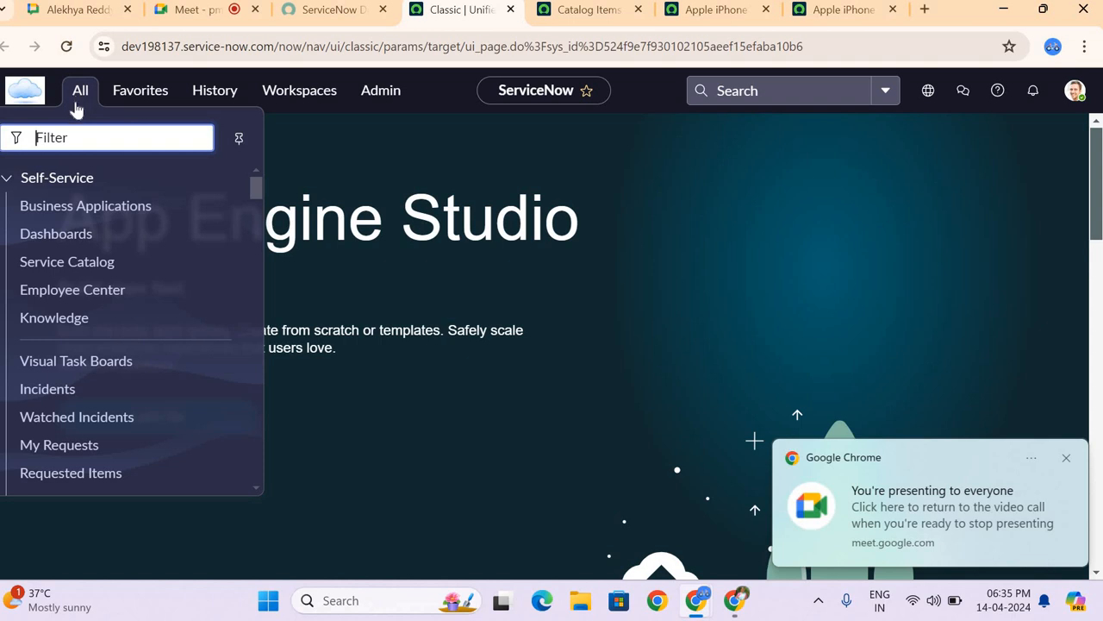
text(AC)
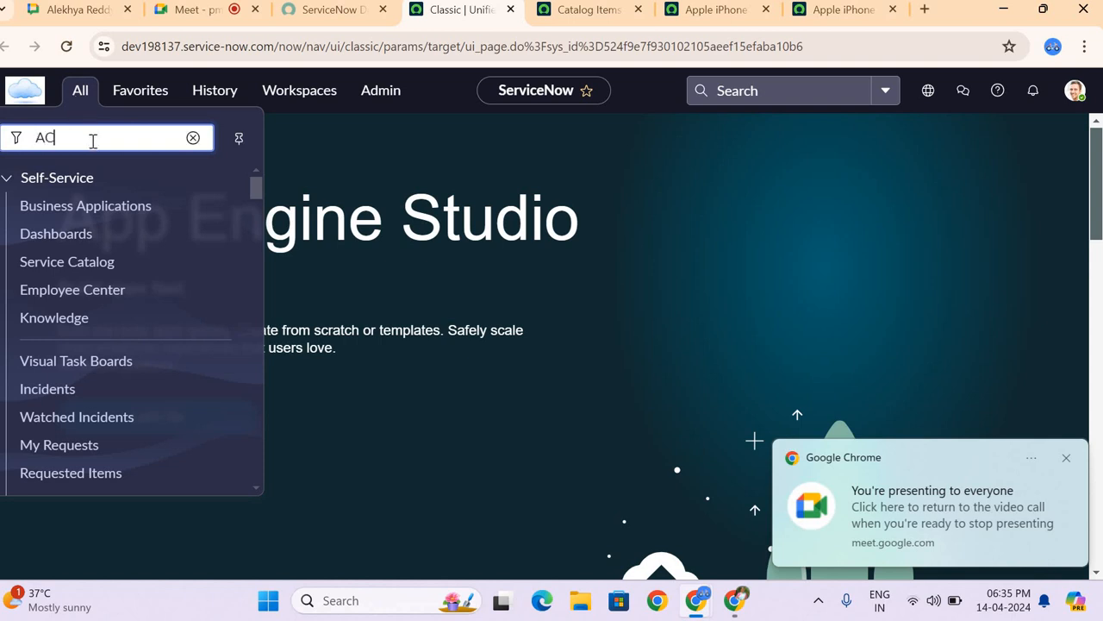
text(L)
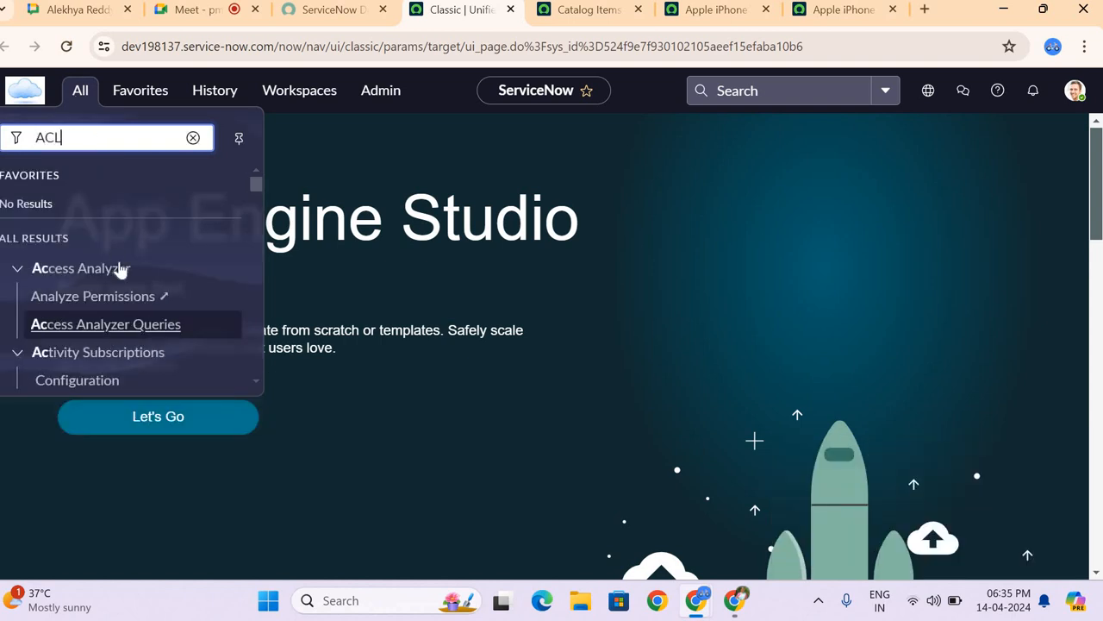
scroll(117, 268, down, 3)
scroll(119, 269, down, 3)
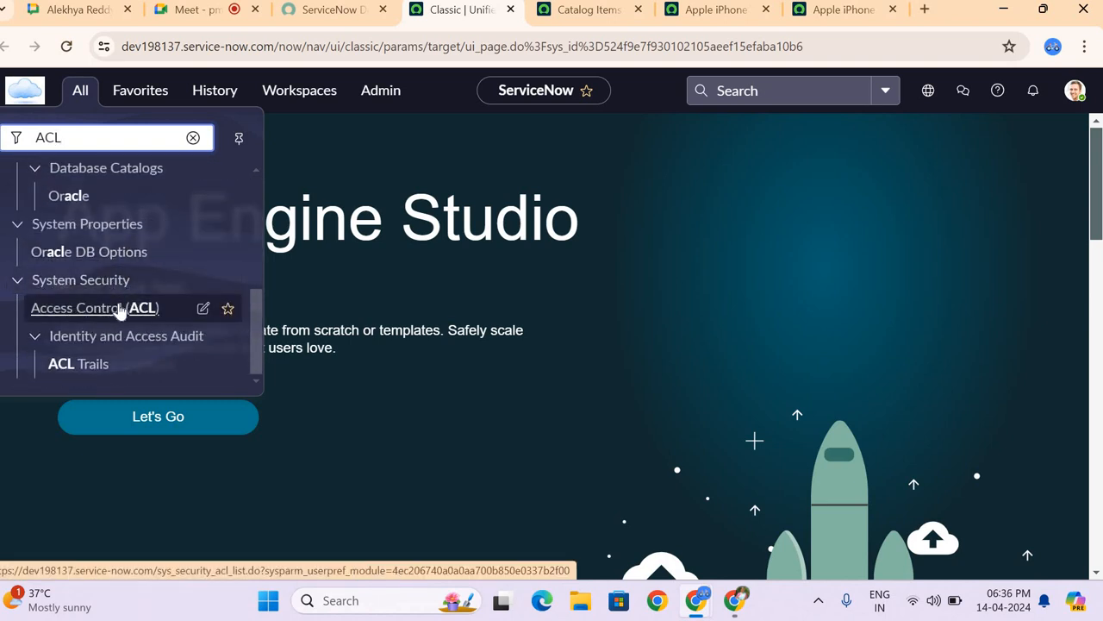
middle_click(119, 308)
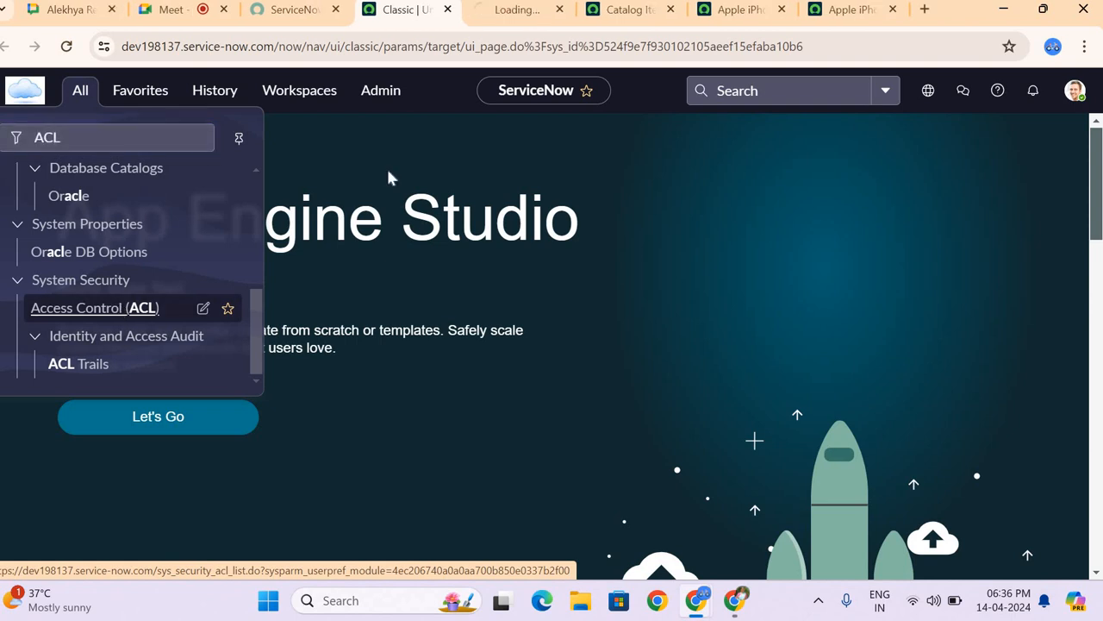
click(487, 13)
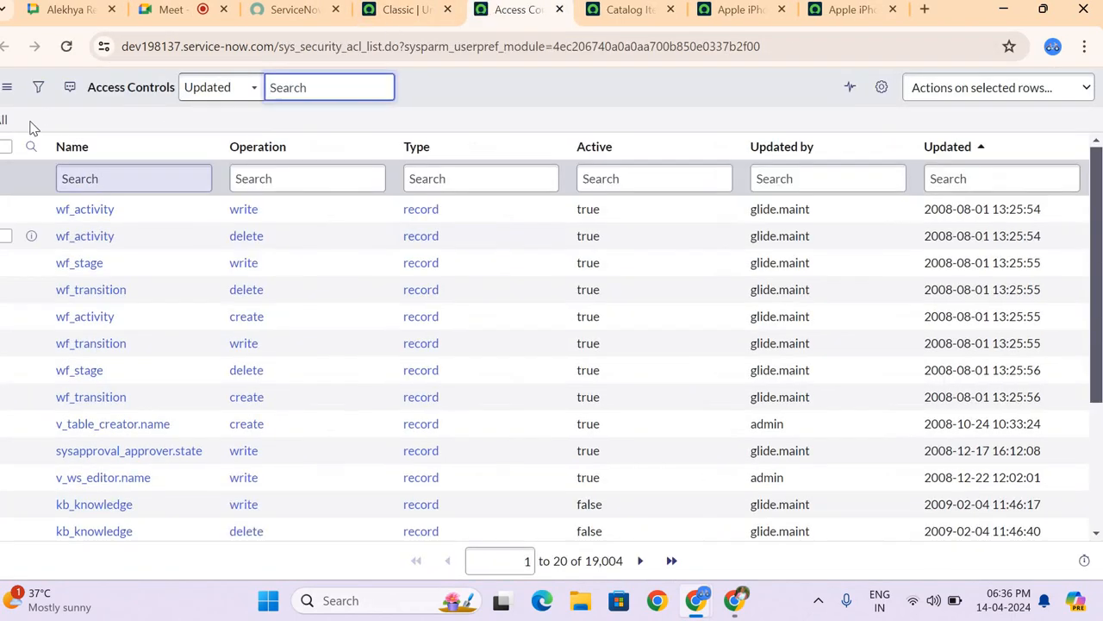
scroll(672, 301, down, 2)
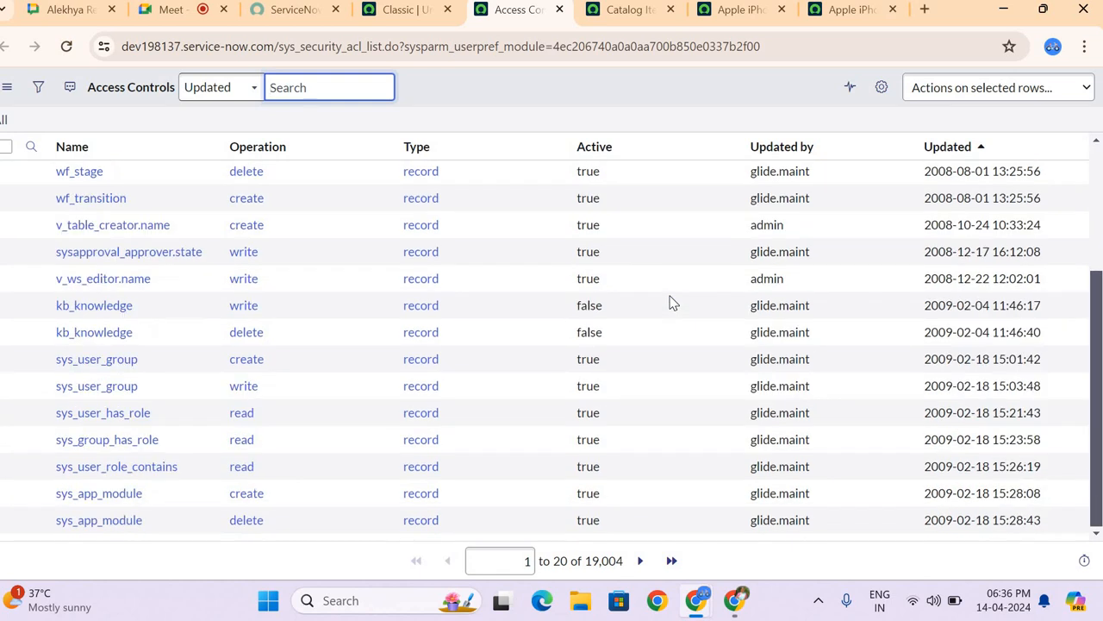
scroll(673, 301, up, 2)
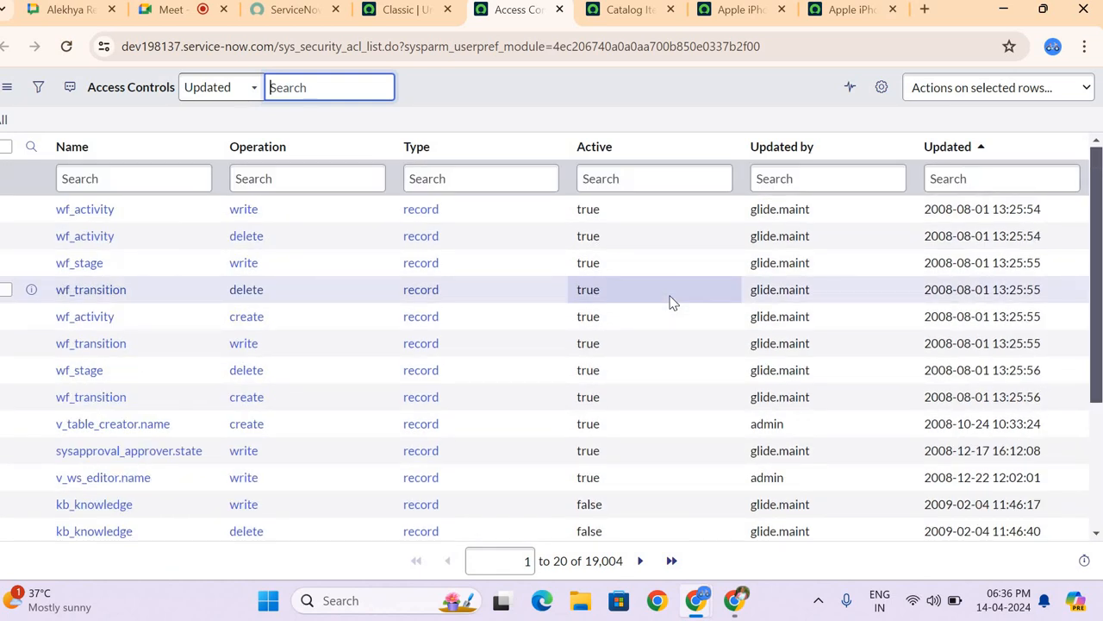
Step: Elevate the System Administrator's session to the security_admin role from the ServiceNow home page
click(417, 17)
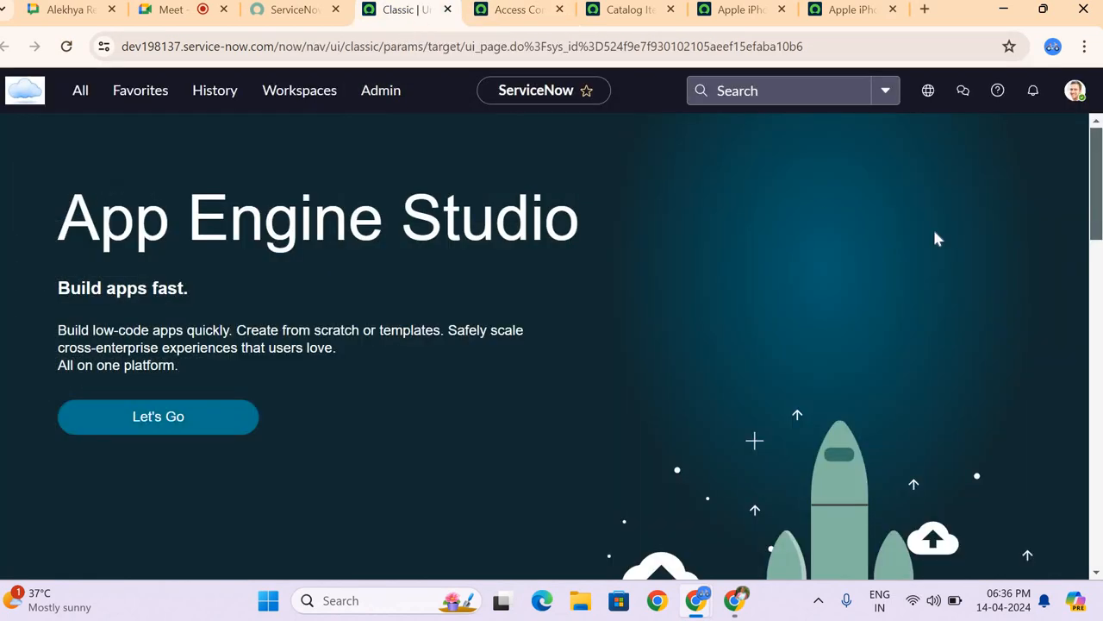
click(1077, 94)
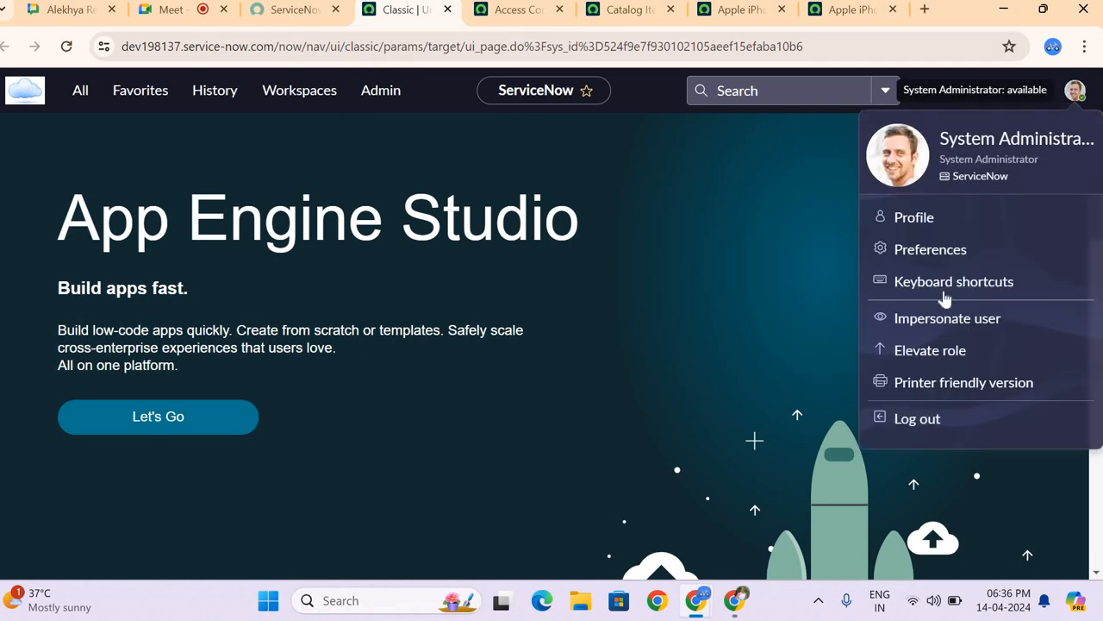
click(932, 350)
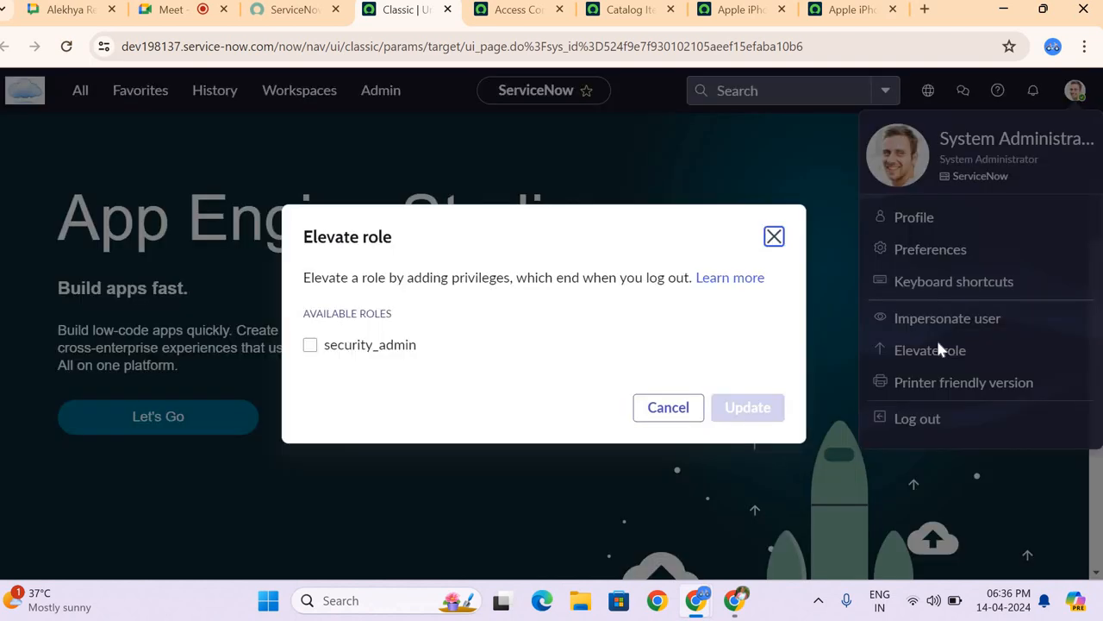
click(354, 332)
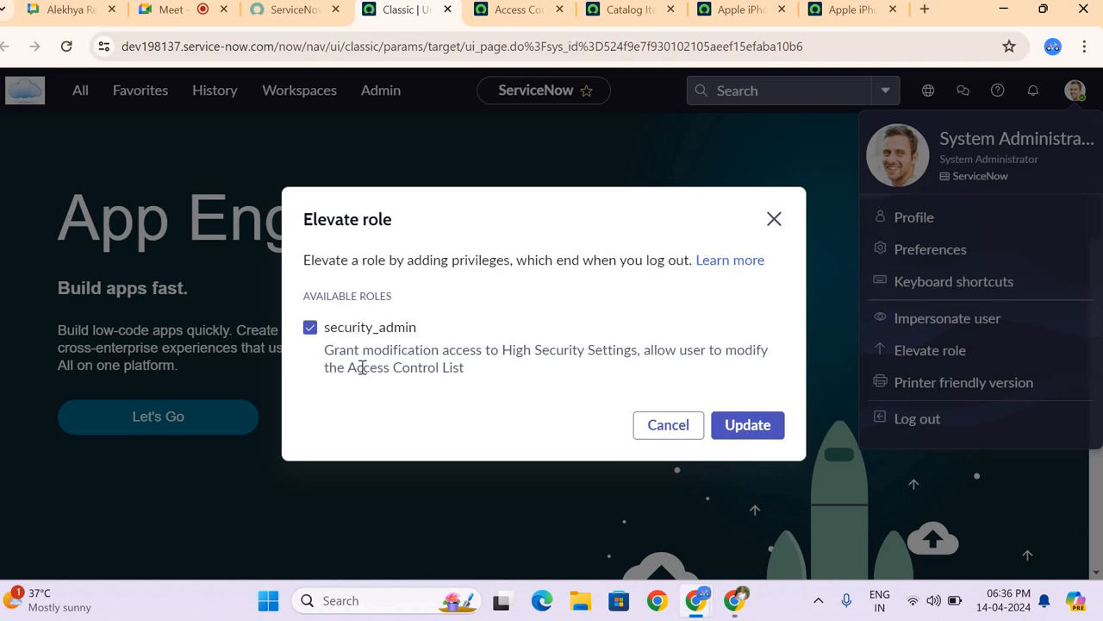
click(731, 428)
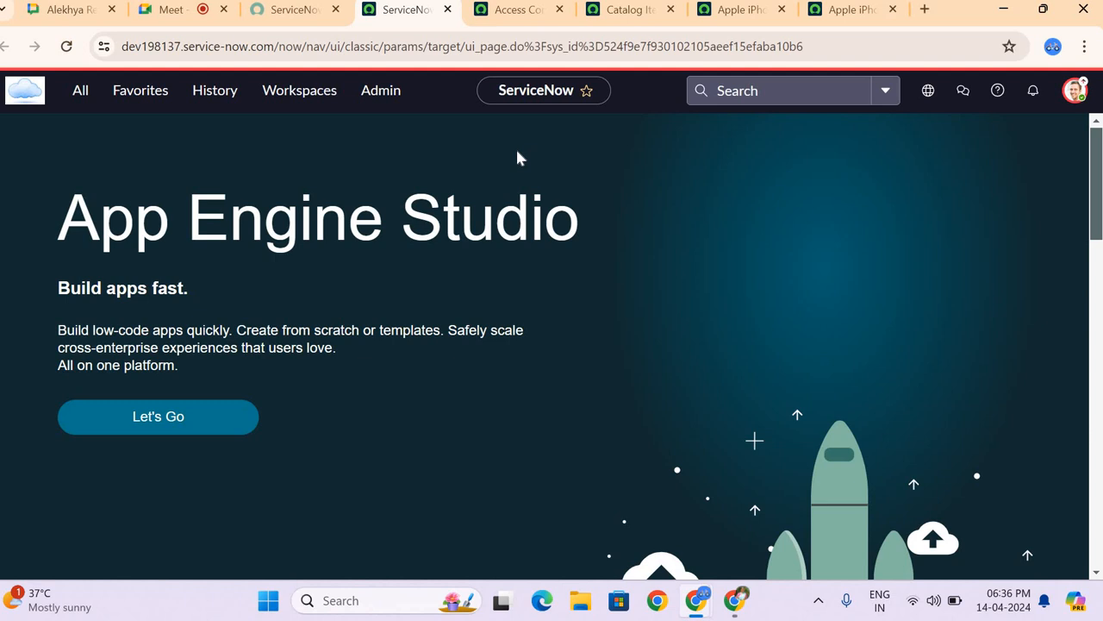
Step: Filter the Access Controls list by Name with "*incident"
click(520, 19)
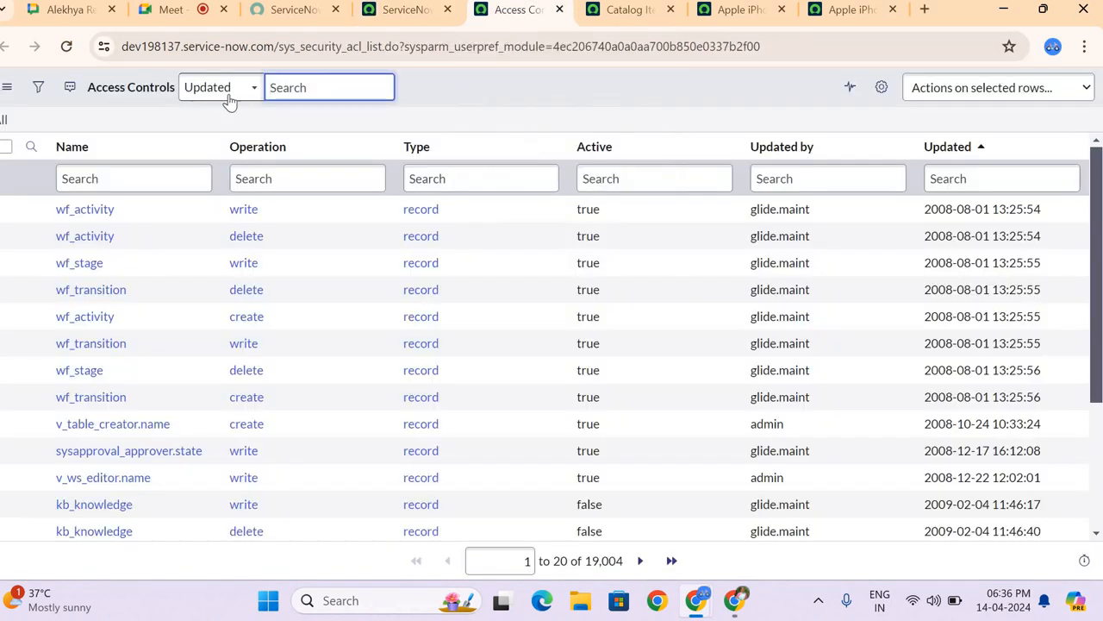
click(156, 188)
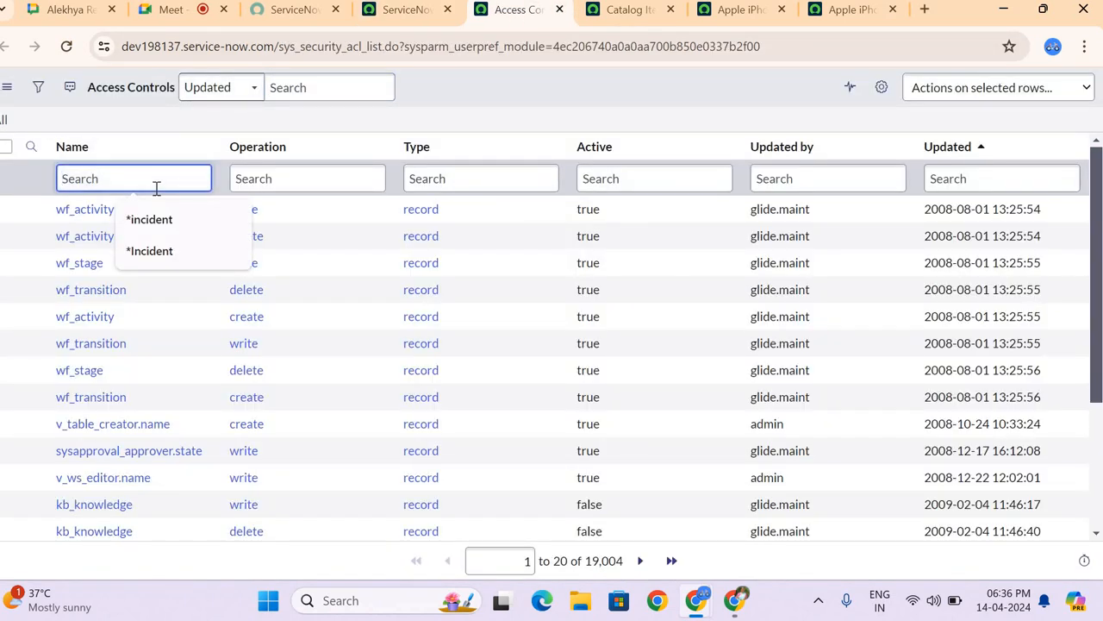
text(*incident)
key(Return)
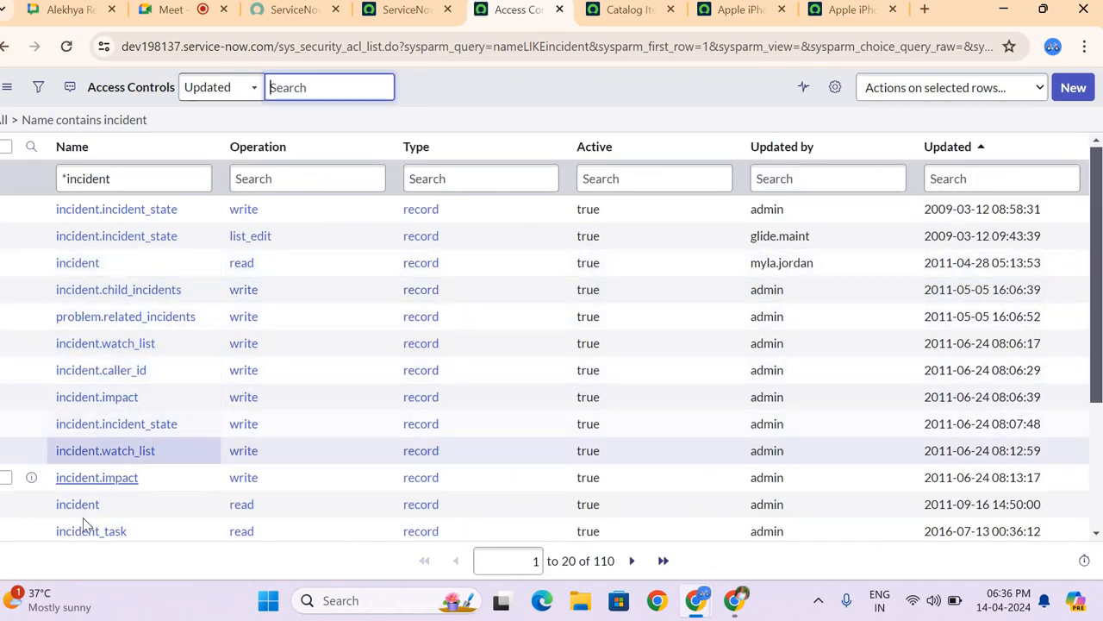
Step: Open the incident read ACL updated 2011-09-16 and the incident write ACL in separate tabs, and view the read rule's Operation choices
middle_click(78, 504)
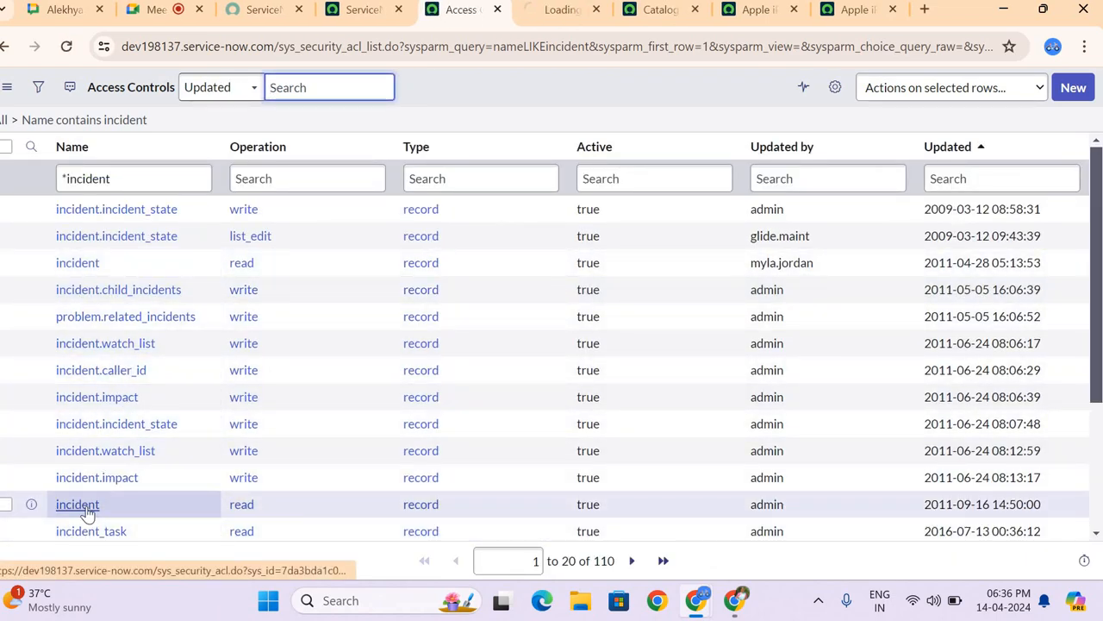
scroll(87, 500, down, 2)
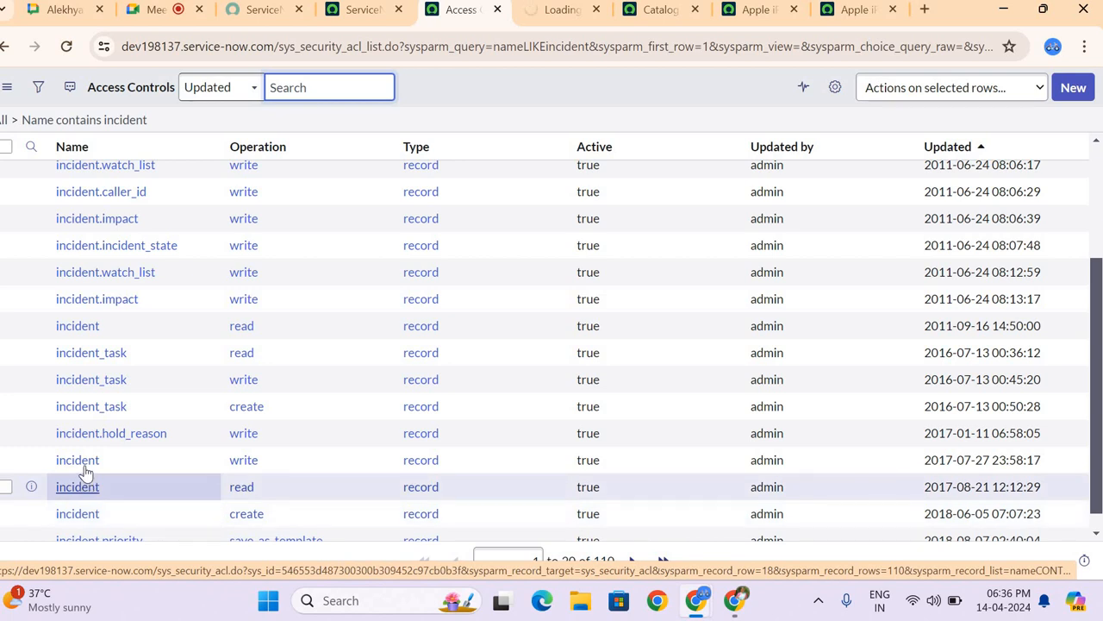
middle_click(80, 462)
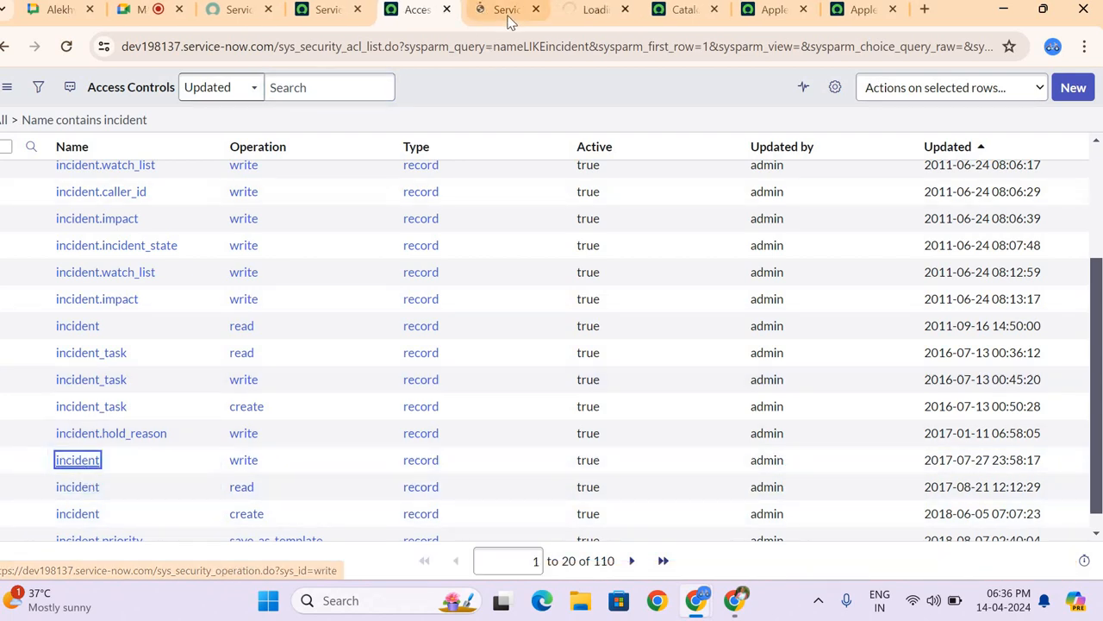
click(507, 10)
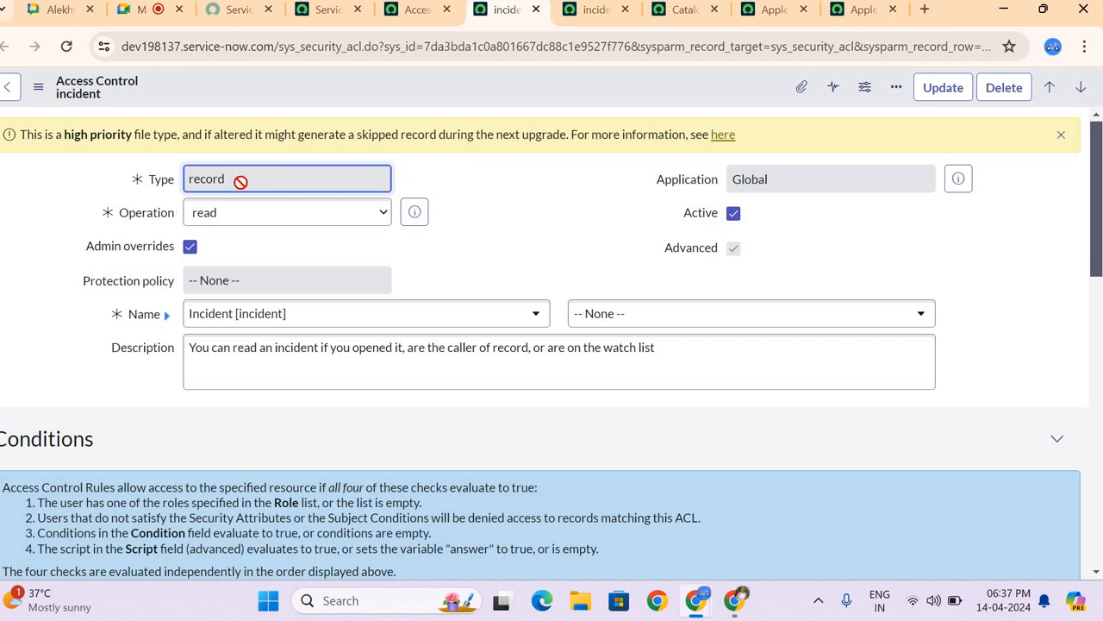
click(251, 217)
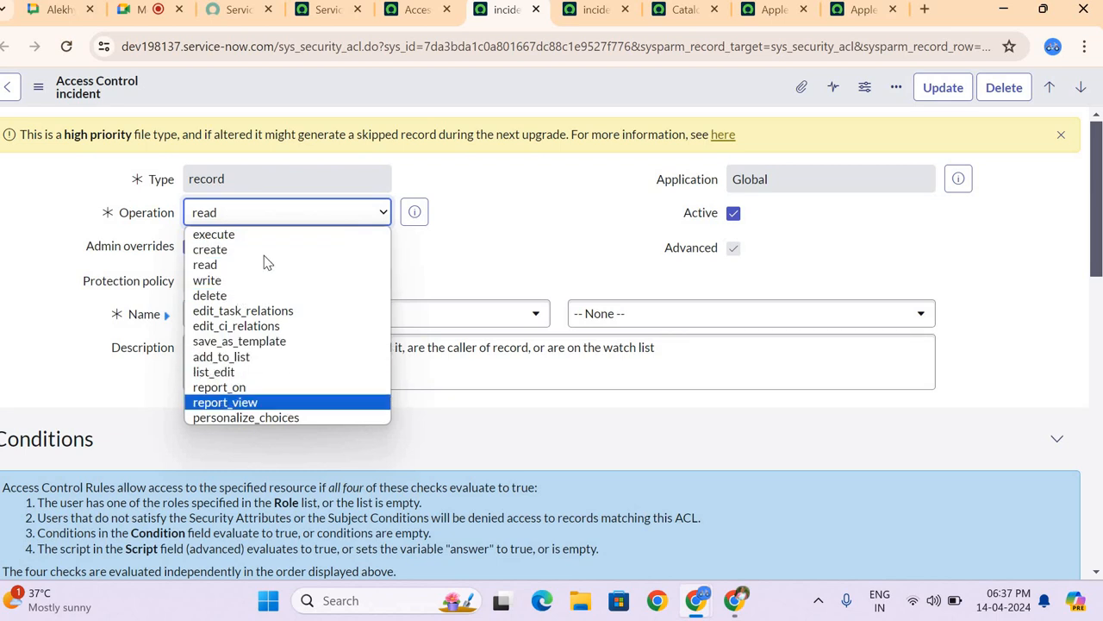
click(507, 200)
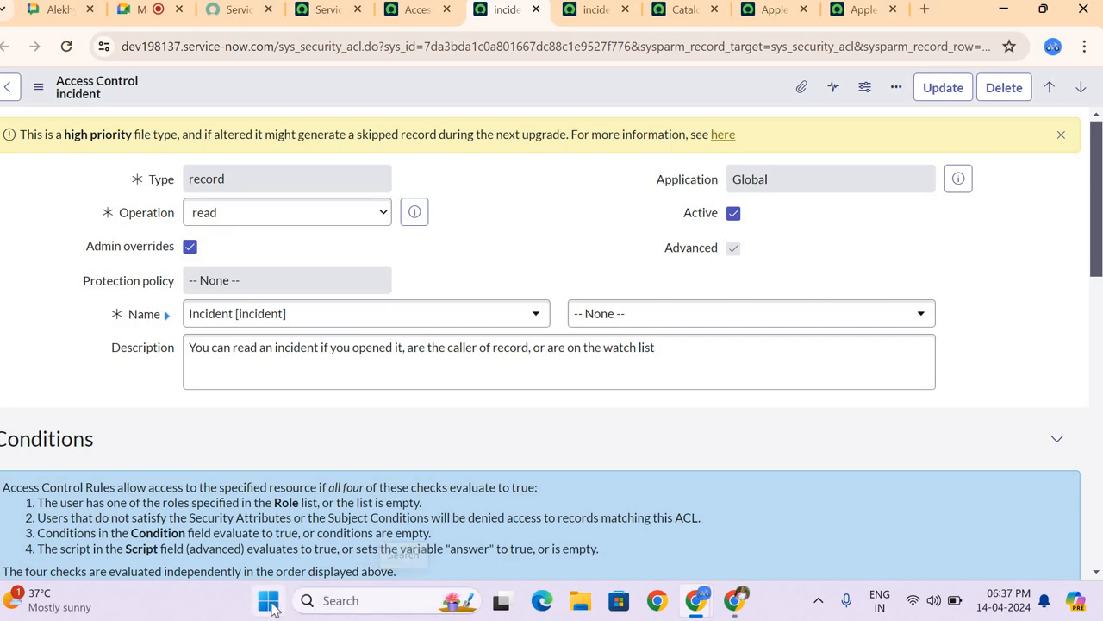
Step: Launch Notepad, show the ACL note listing the CRUD operations, and minimize it to return to the read ACL
click(333, 601)
text(n)
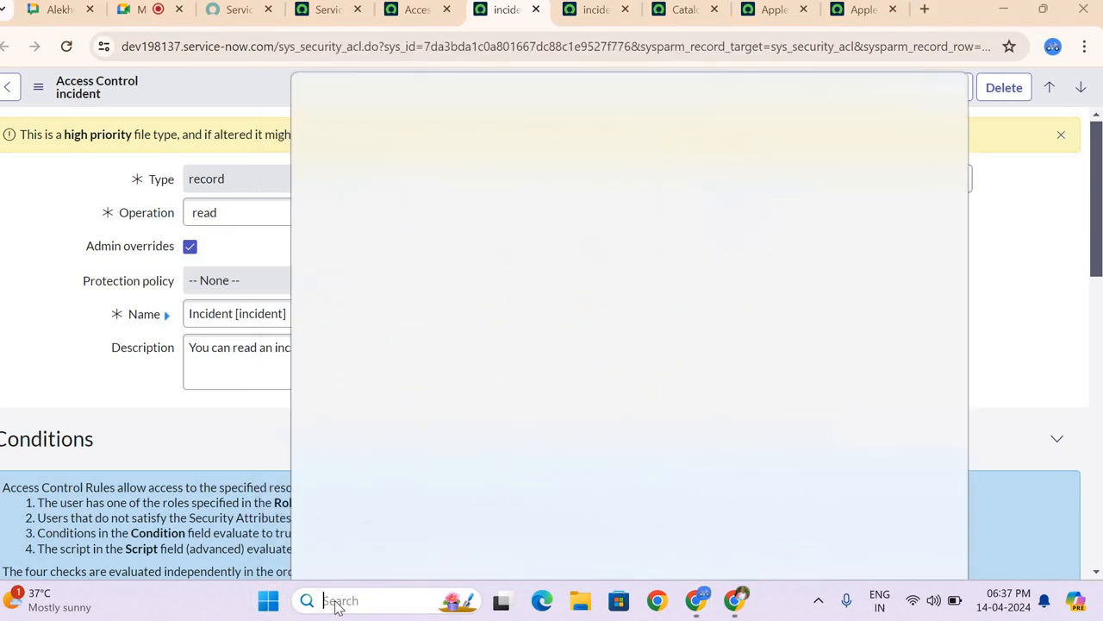
text(ote)
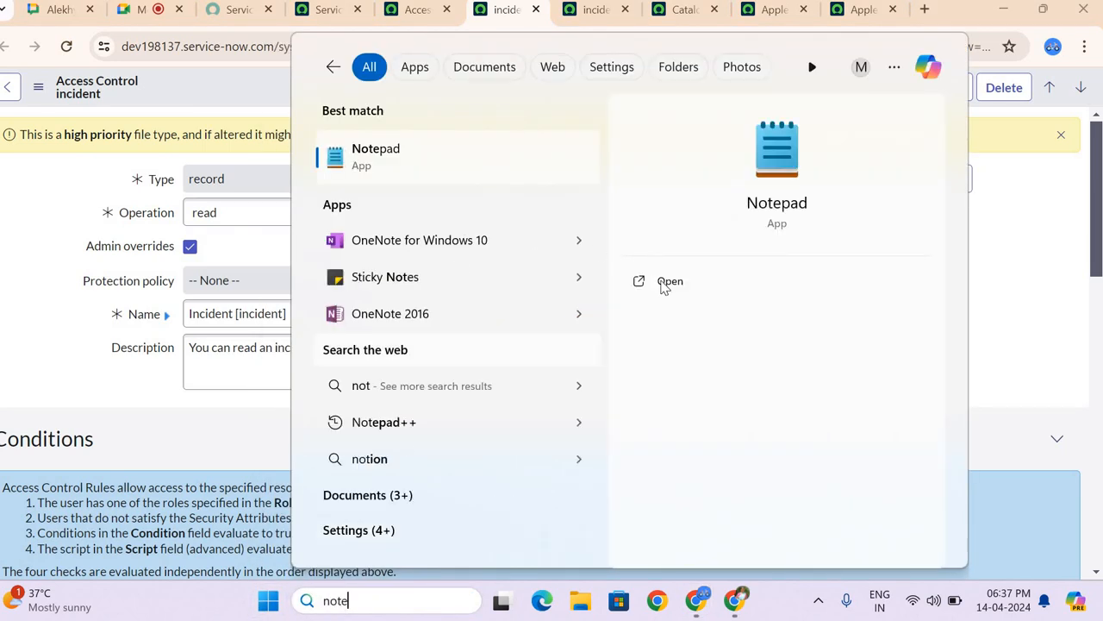
click(664, 285)
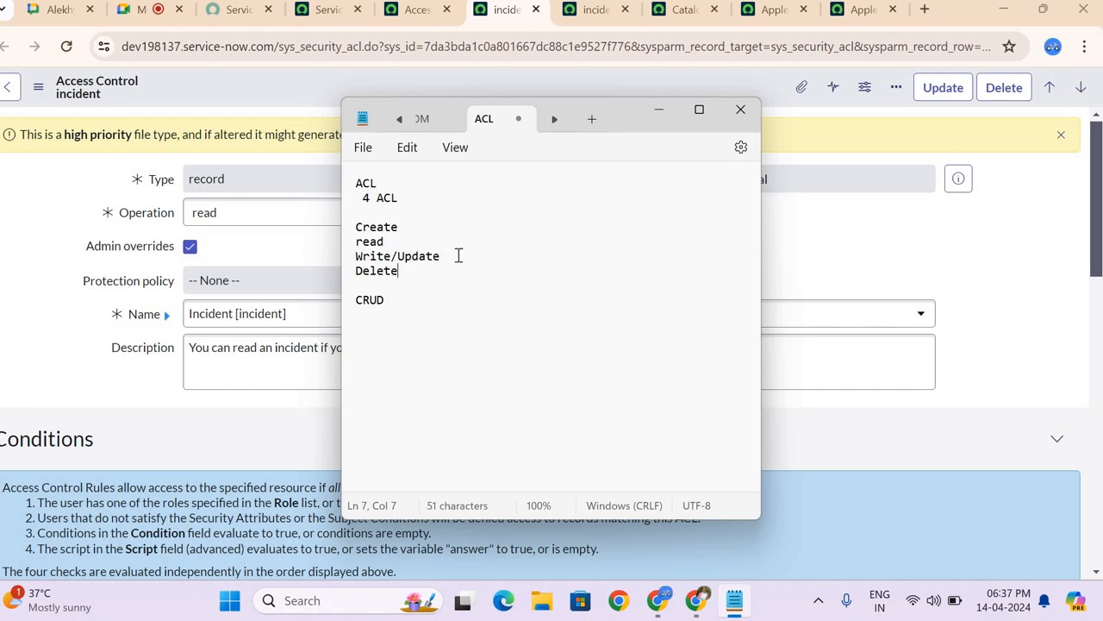
click(399, 300)
click(659, 112)
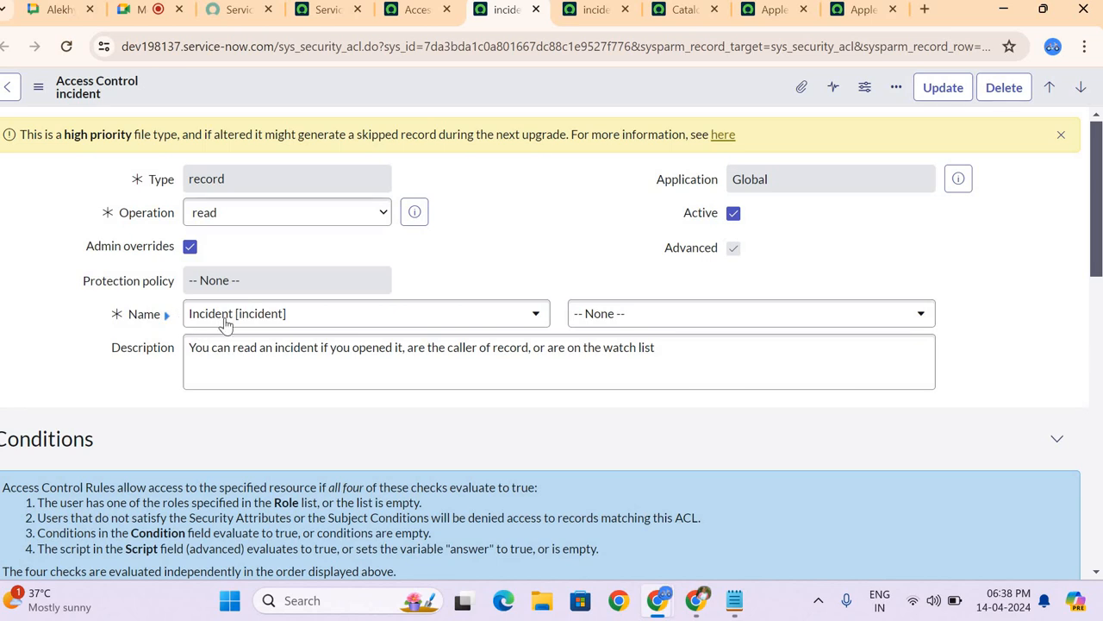
Step: Check the meeting call briefly, return to the incident read ACL and browse the field choices beside its table name
click(142, 10)
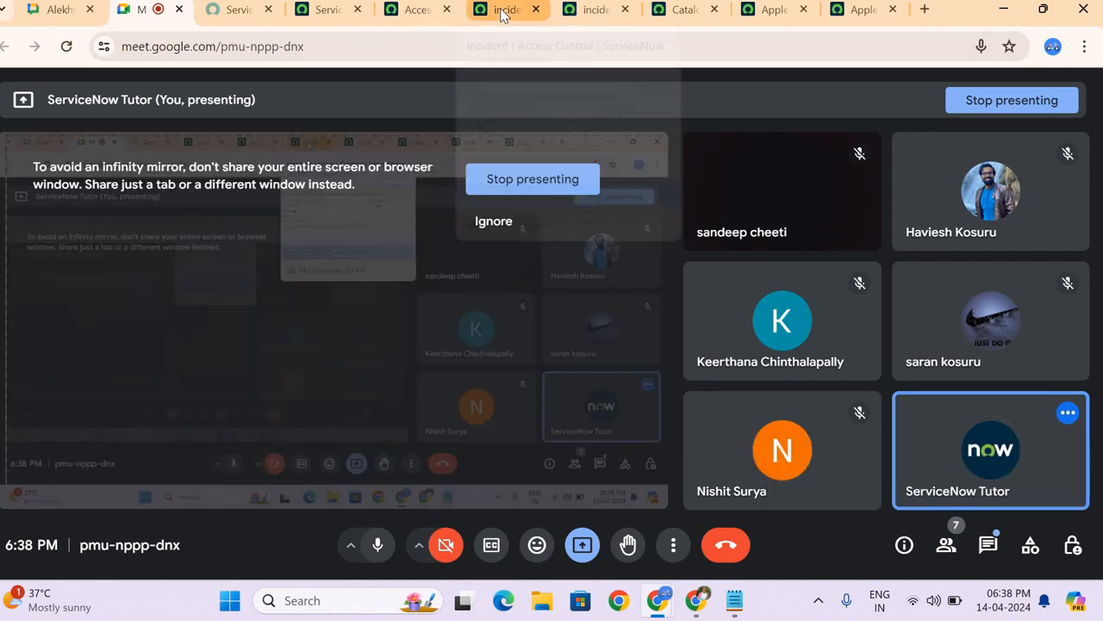
click(502, 12)
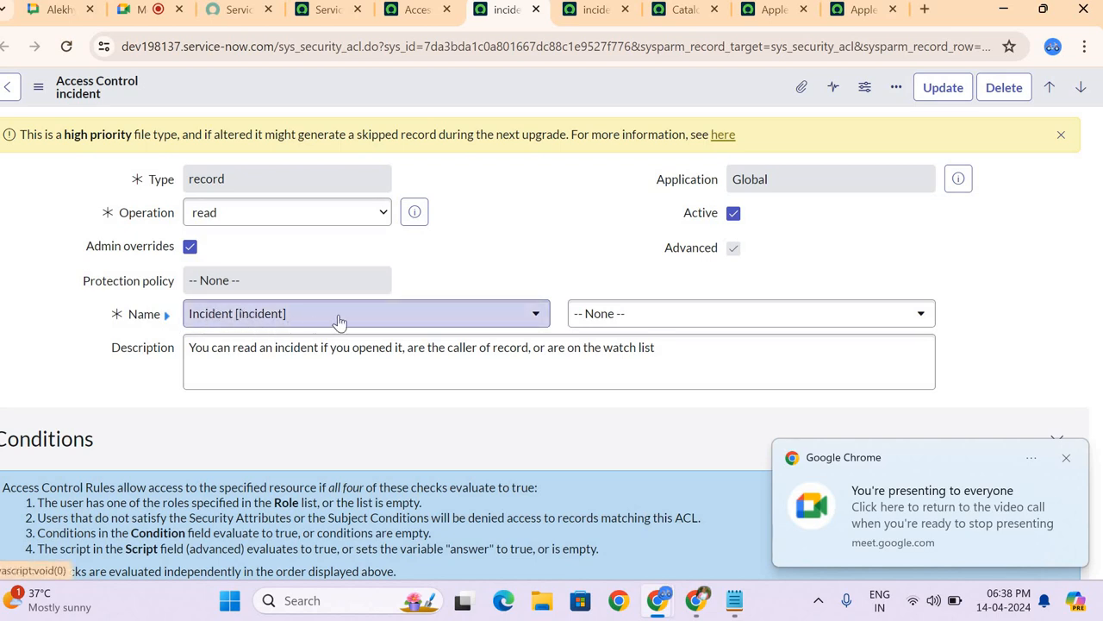
click(606, 317)
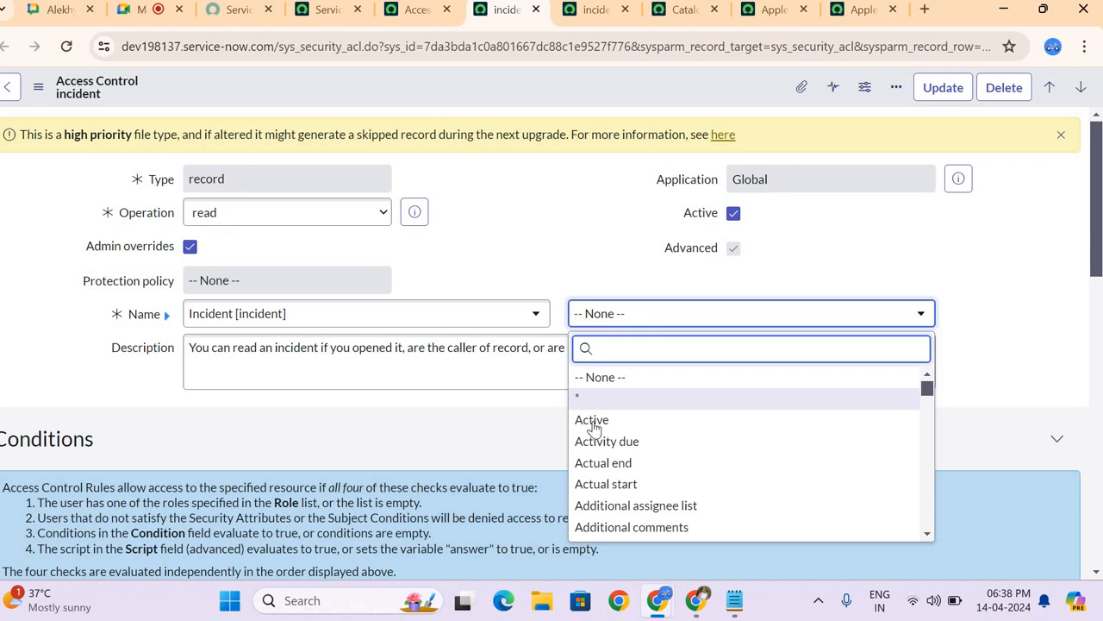
scroll(603, 444, down, 5)
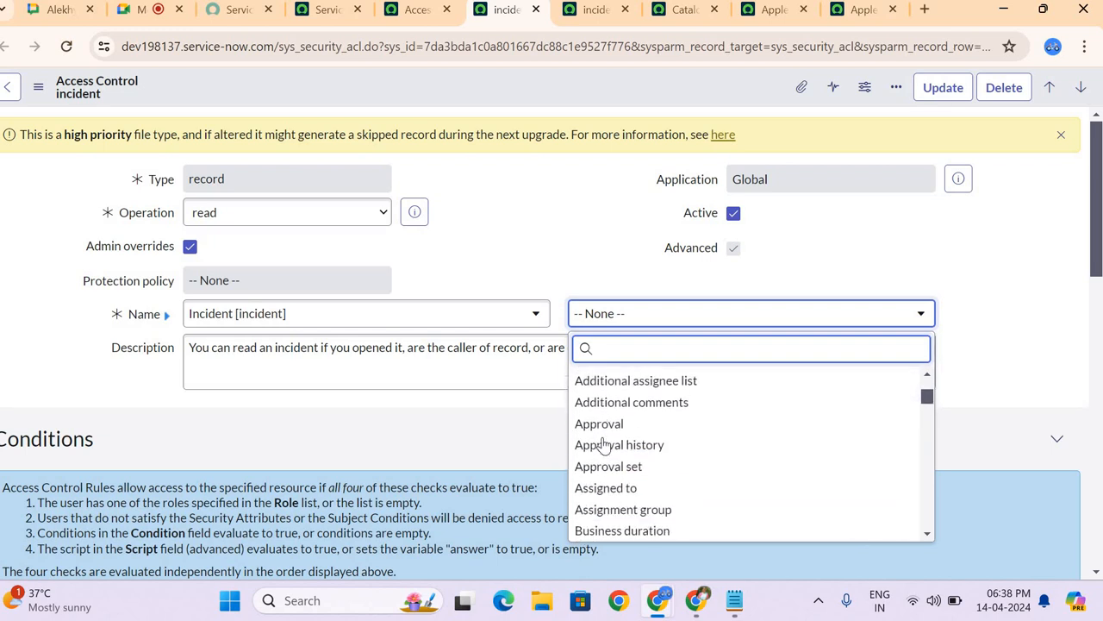
scroll(604, 444, down, 3)
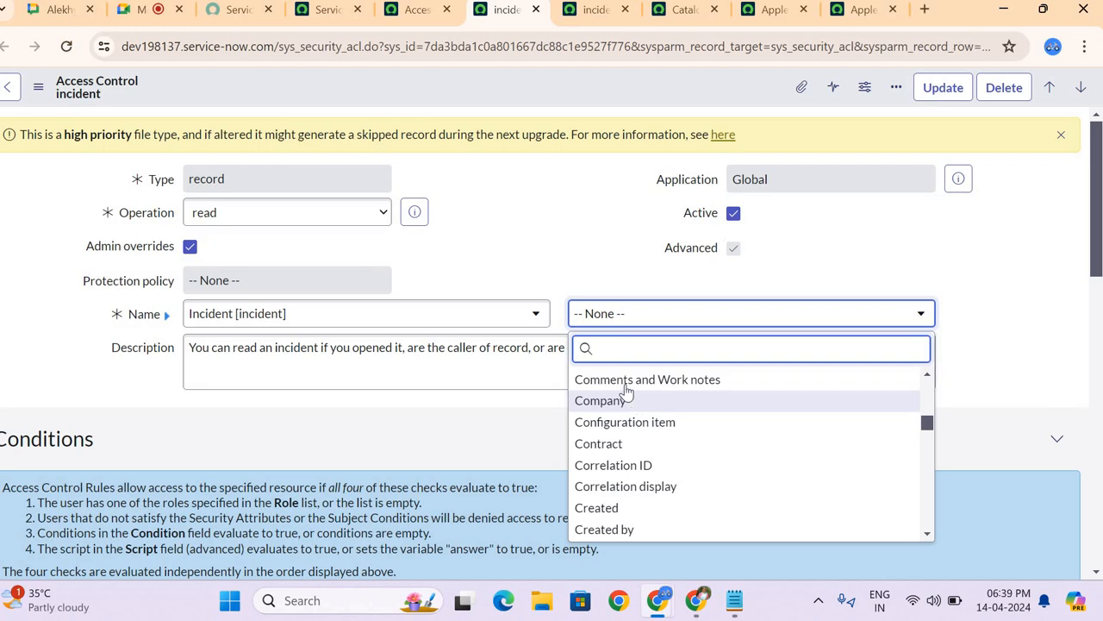
key(Up)
key(Up)
key(Escape)
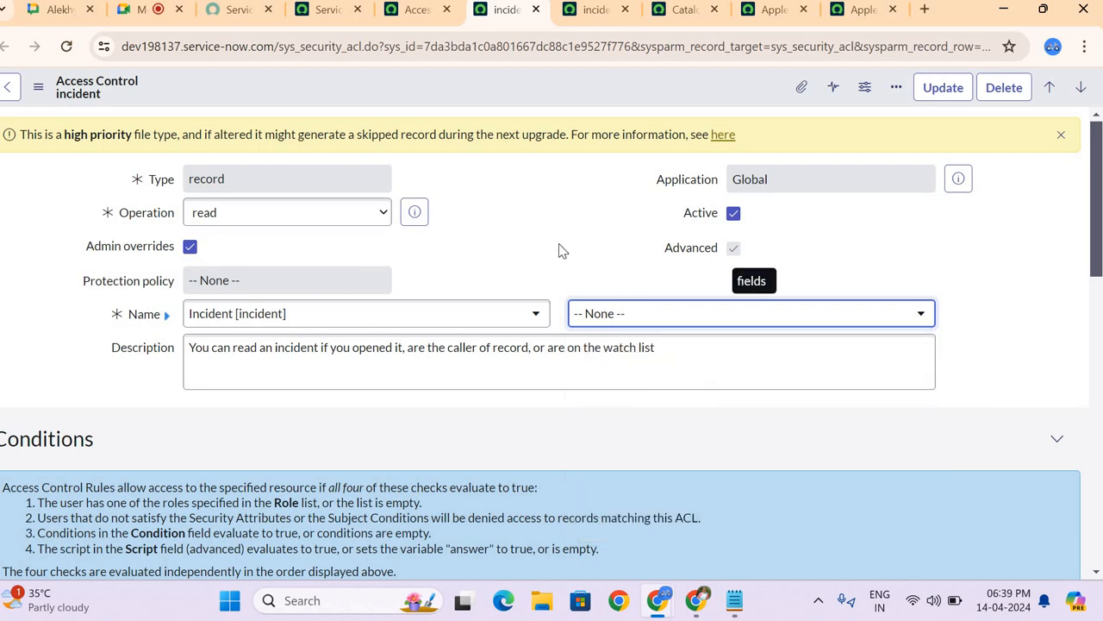
Step: Switch to the Notepad ACL note and add the lines "table", "row" and "coloumn level - field" below CRUD
click(733, 602)
key(Return)
key(Return)
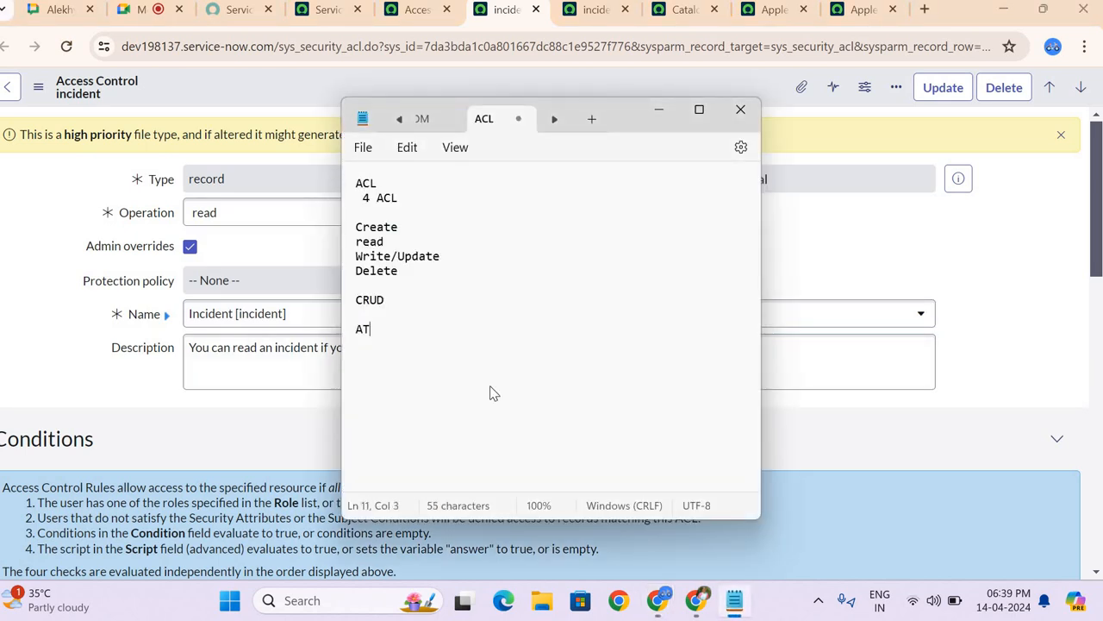
text(AT)
key(BackSpace)
key(BackSpace)
text(table)
key(Return)
text(row )
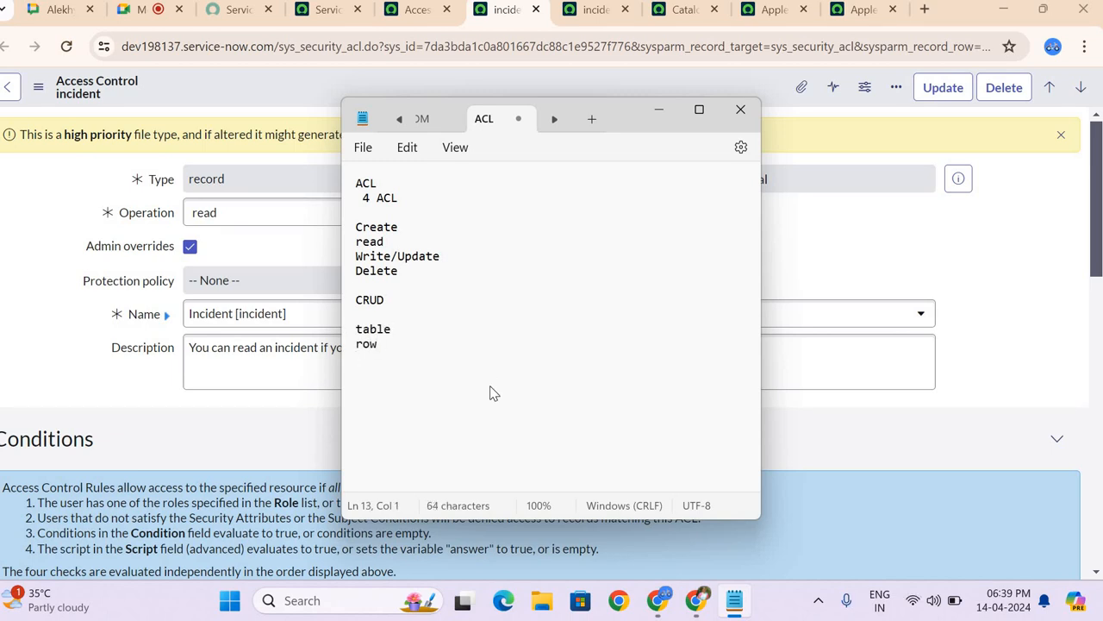
text(coloumn level )
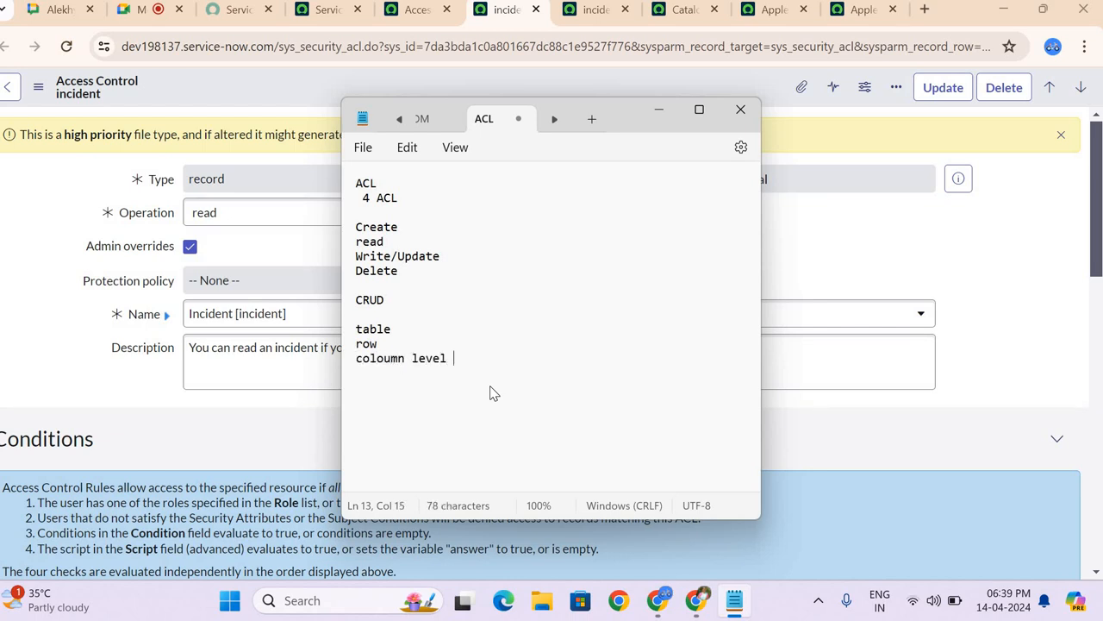
text(- field)
Step: Annotate the access levels in the note with "- NONE" after table and "-*" after row
click(399, 336)
text(- NONO)
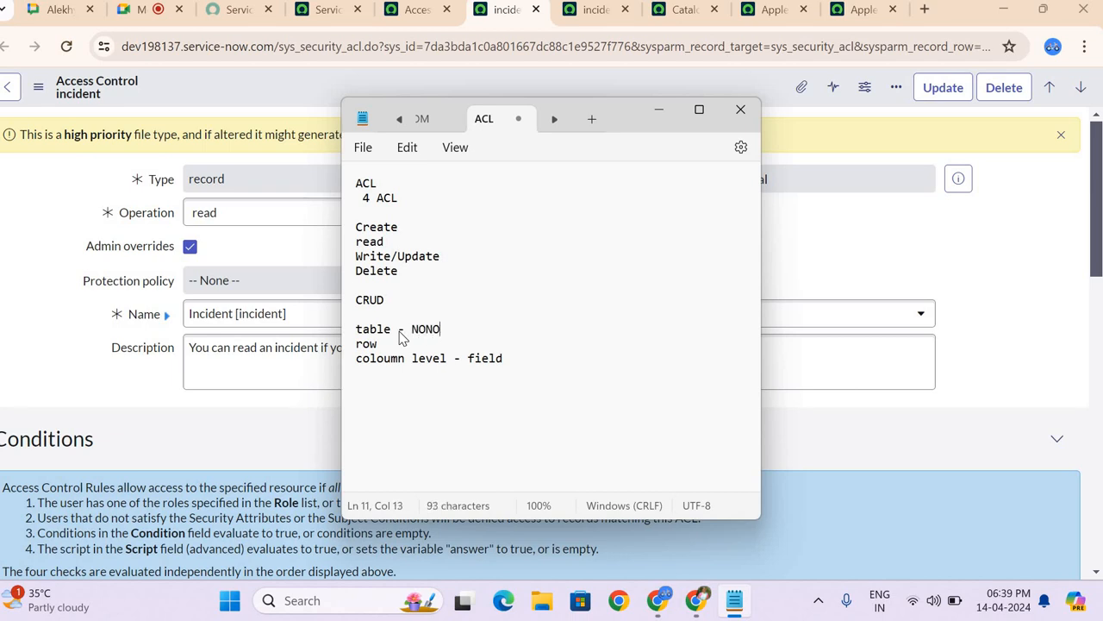
key(BackSpace)
text(E)
click(386, 343)
text(-)
Step: Add "active,description,short_description" as example fields on the column level line and minimize the note
text(active,)
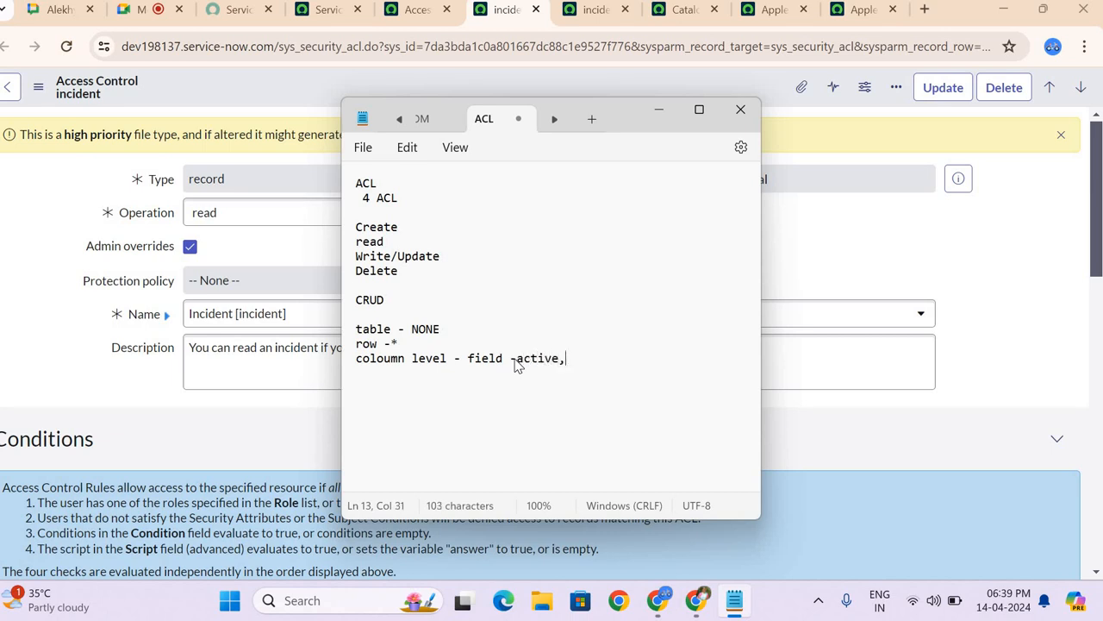
text(descriptio)
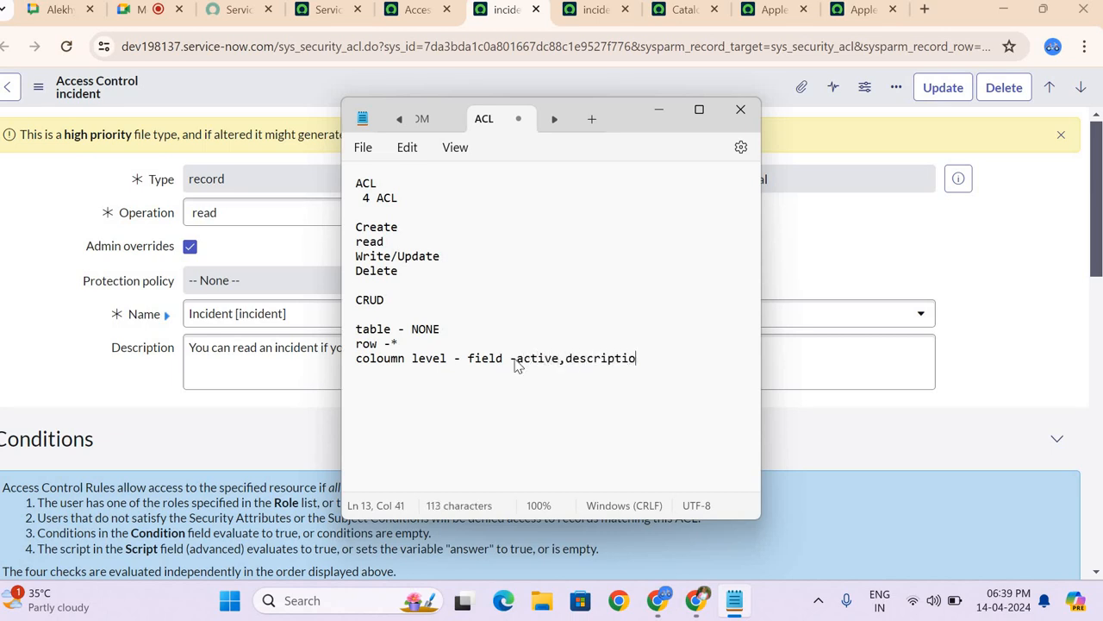
text(n,short_description)
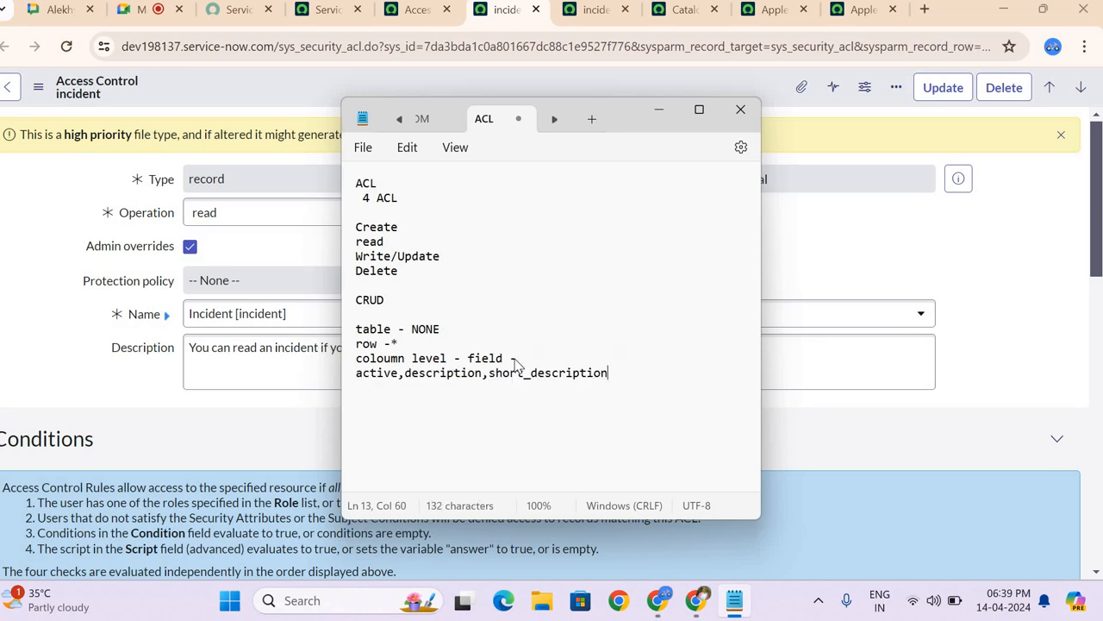
click(664, 116)
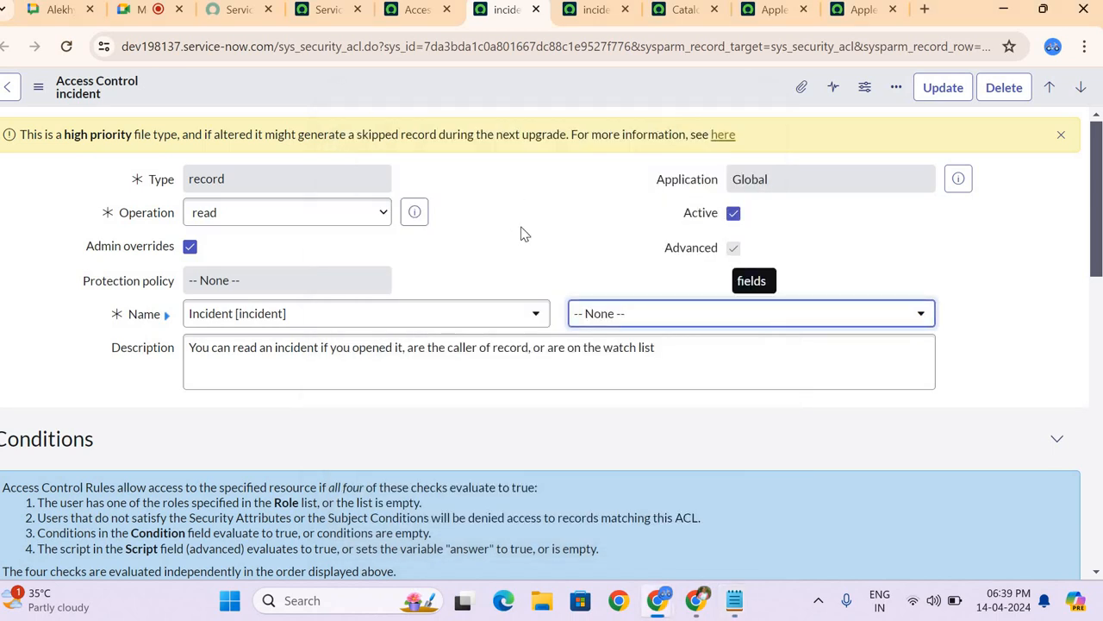
Step: Review the description, conditions and required role list of the incident read ACL
scroll(522, 231, down, 2)
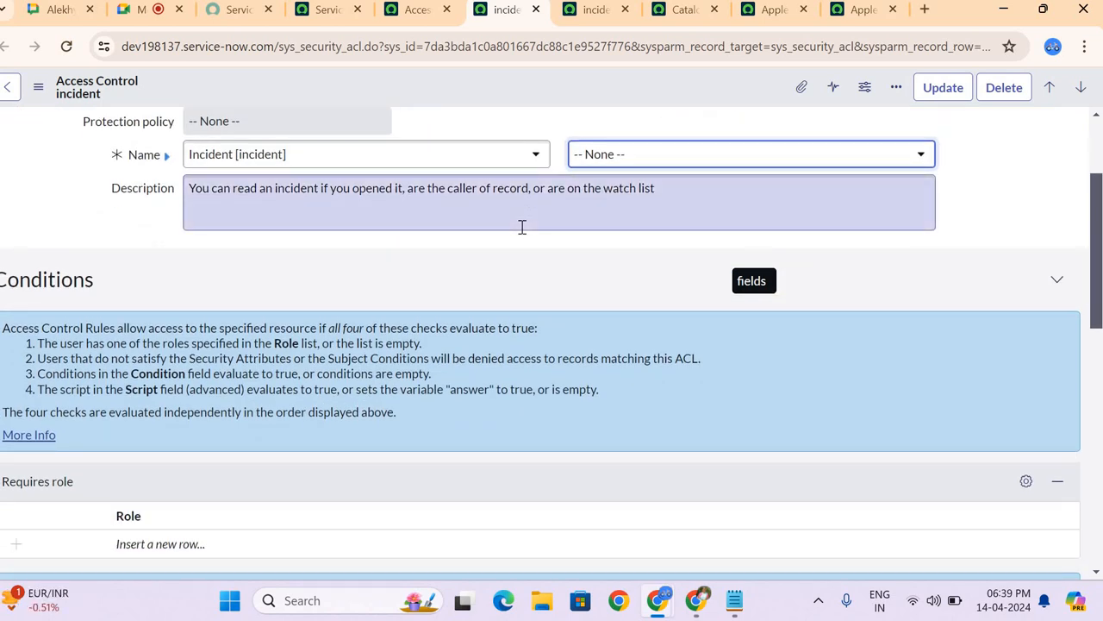
scroll(521, 226, down, 1)
scroll(523, 226, up, 2)
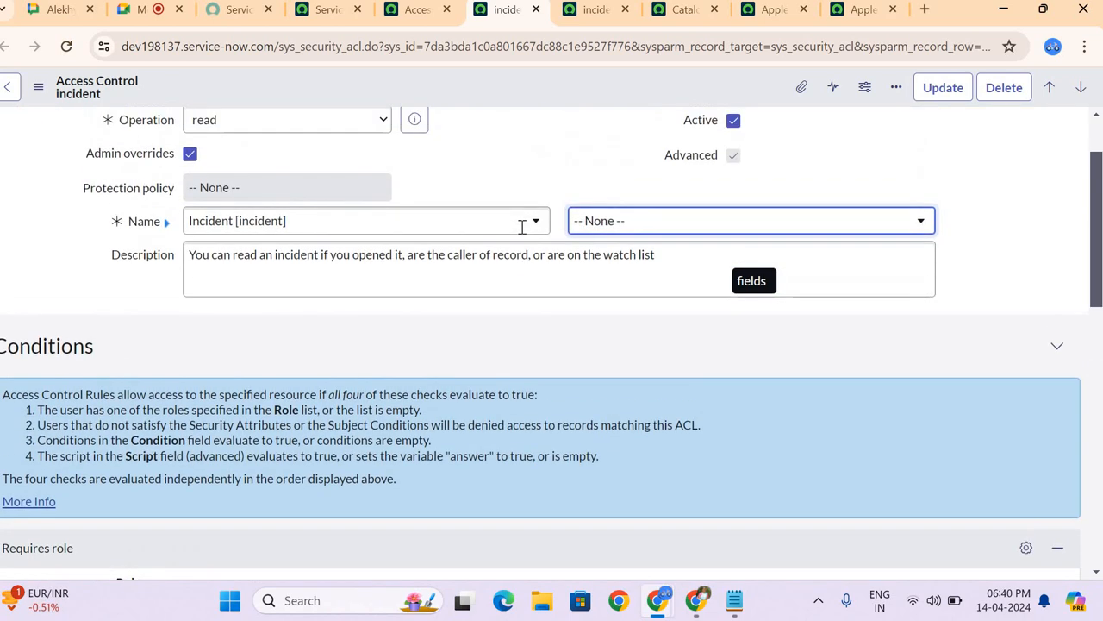
scroll(535, 184, down, 1)
Step: Switch to the incident write ACL and examine its operation, table, description, access check rules and required role
click(574, 16)
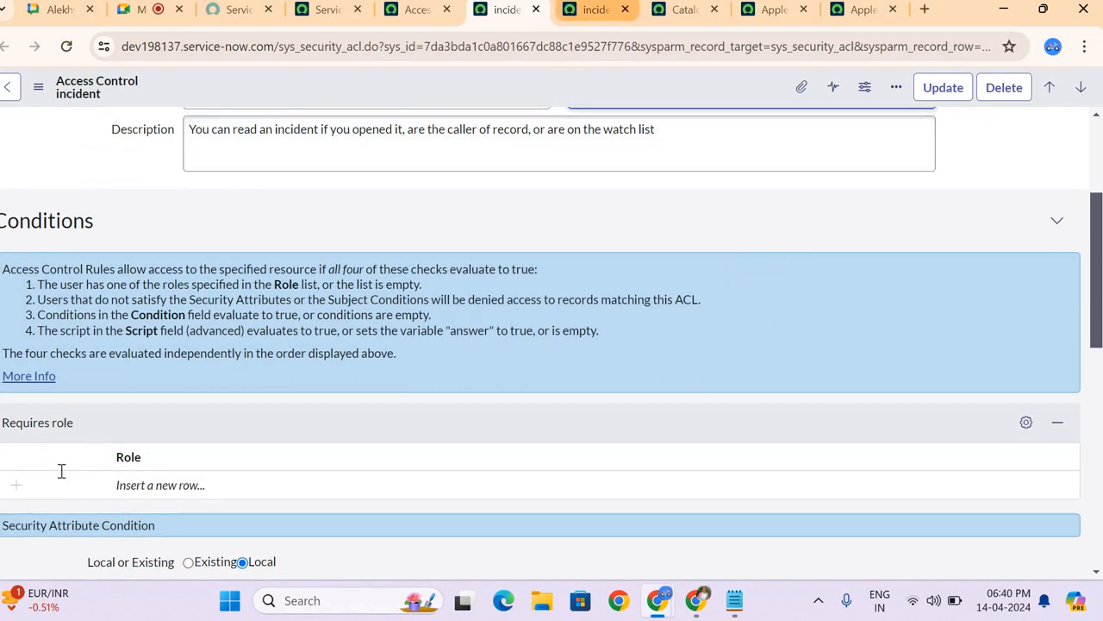
scroll(268, 461, down, 4)
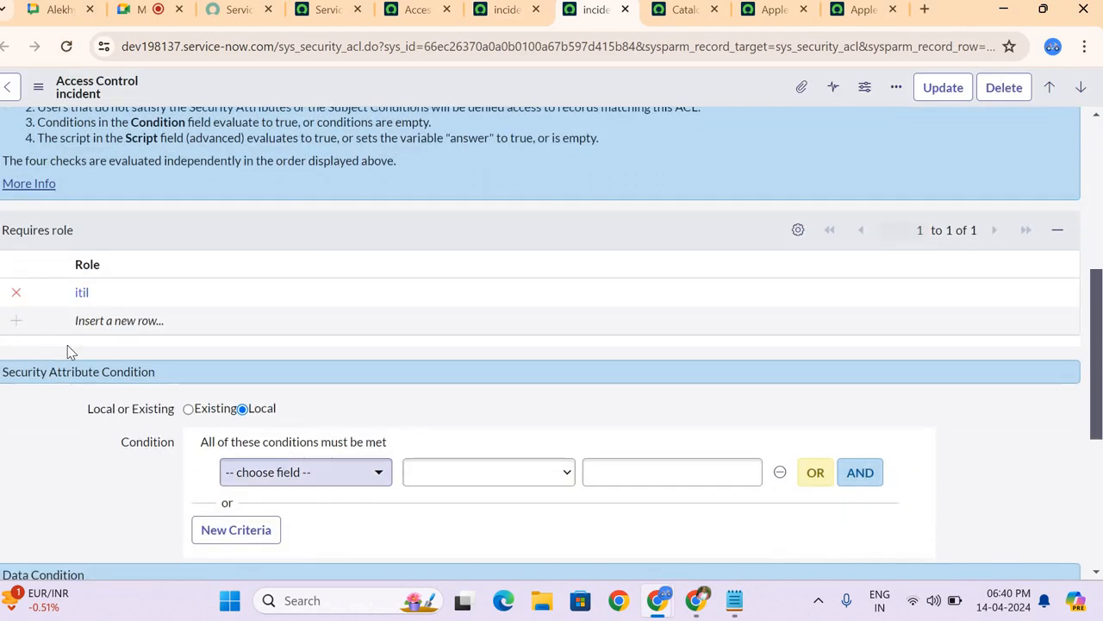
scroll(215, 263, up, 4)
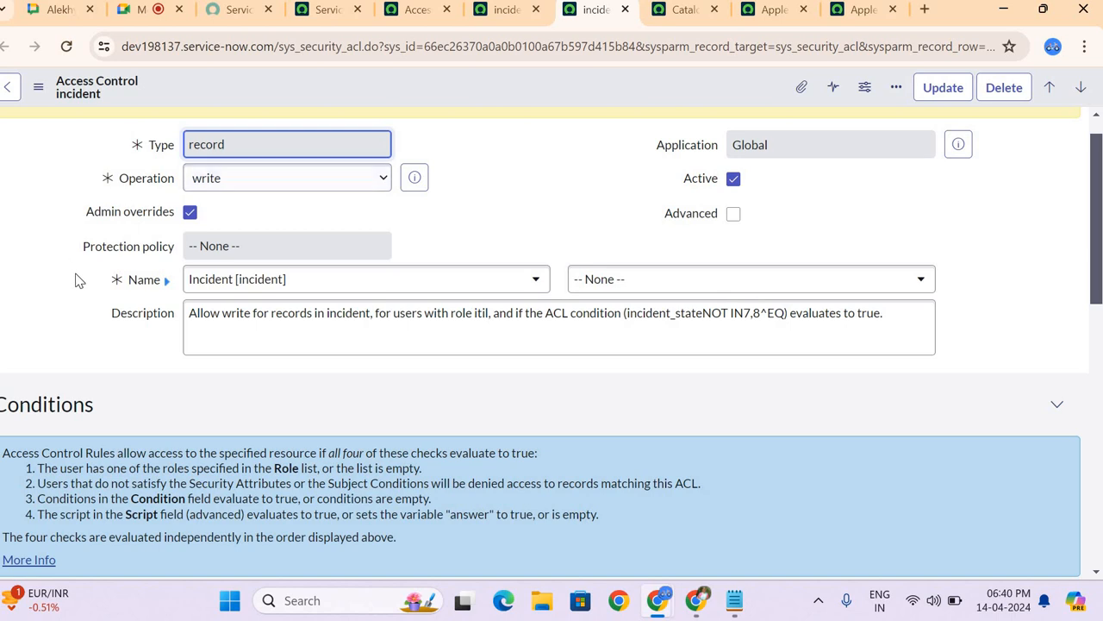
scroll(173, 382, down, 2)
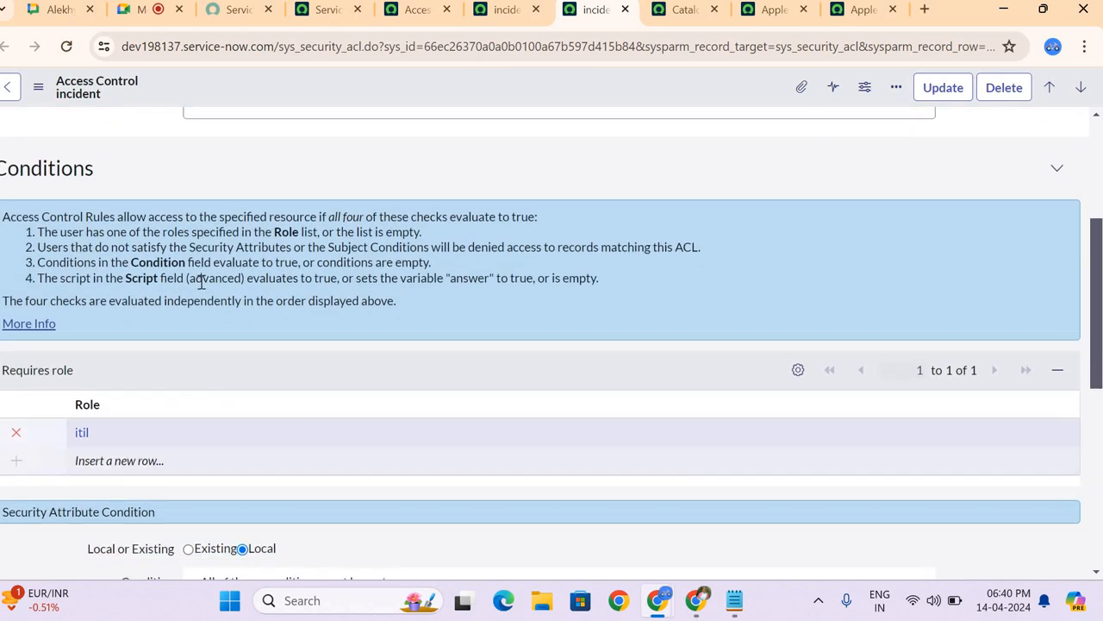
scroll(198, 426, up, 2)
scroll(199, 281, up, 1)
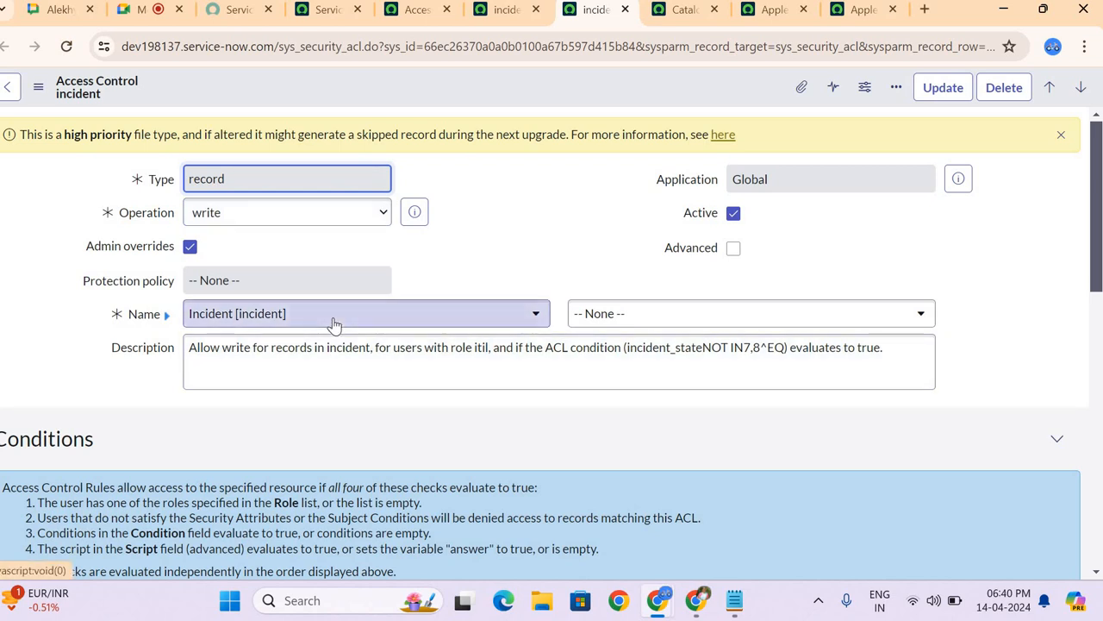
scroll(220, 437, down, 3)
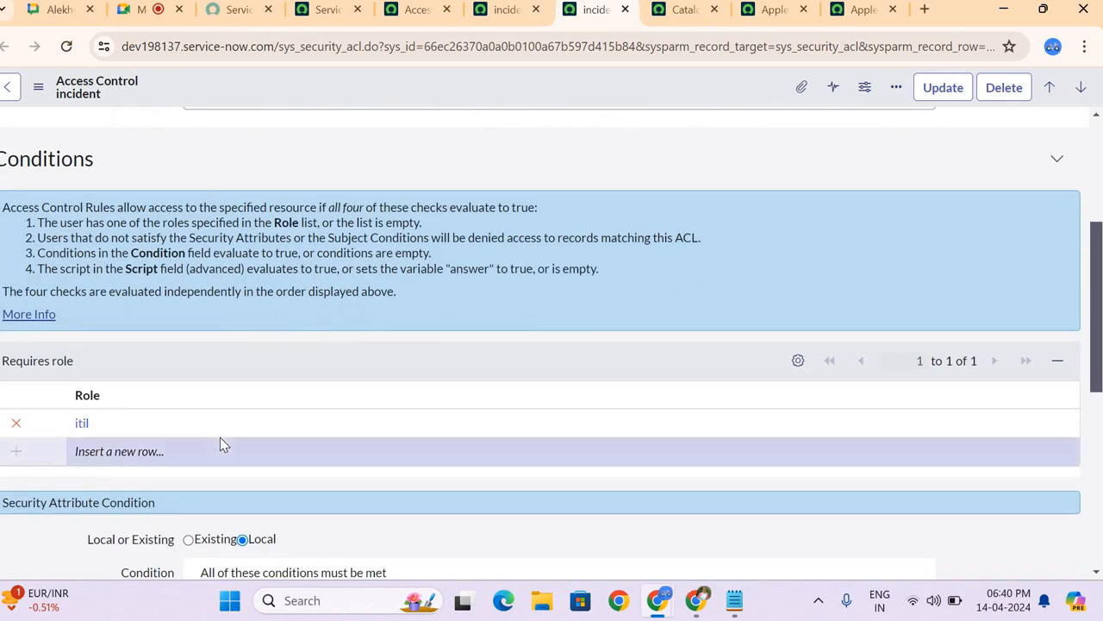
scroll(84, 343, down, 1)
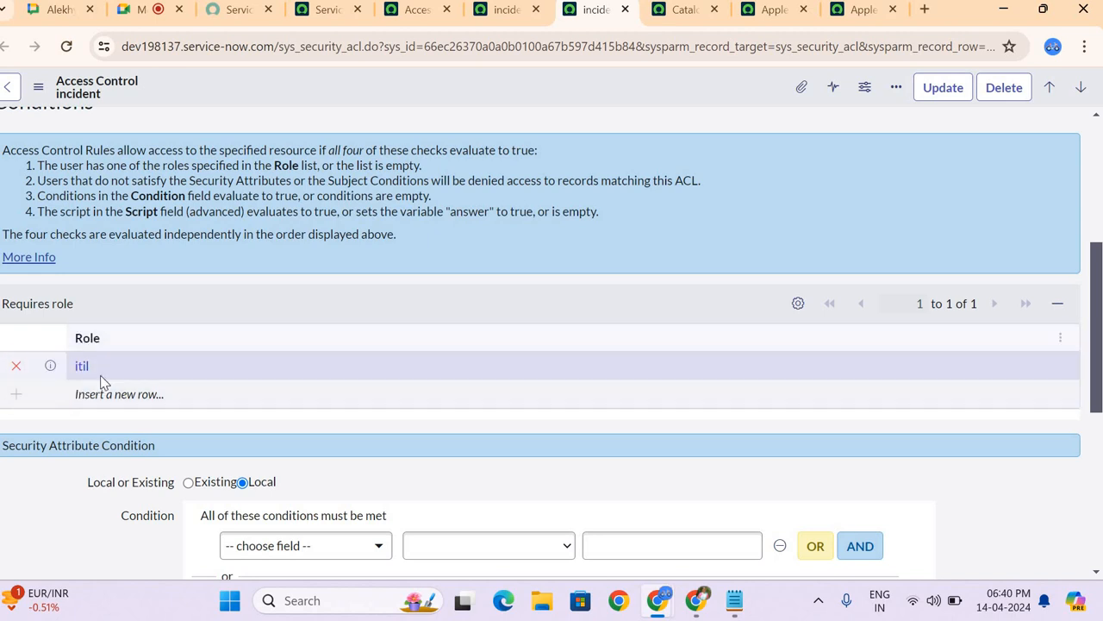
scroll(256, 299, up, 4)
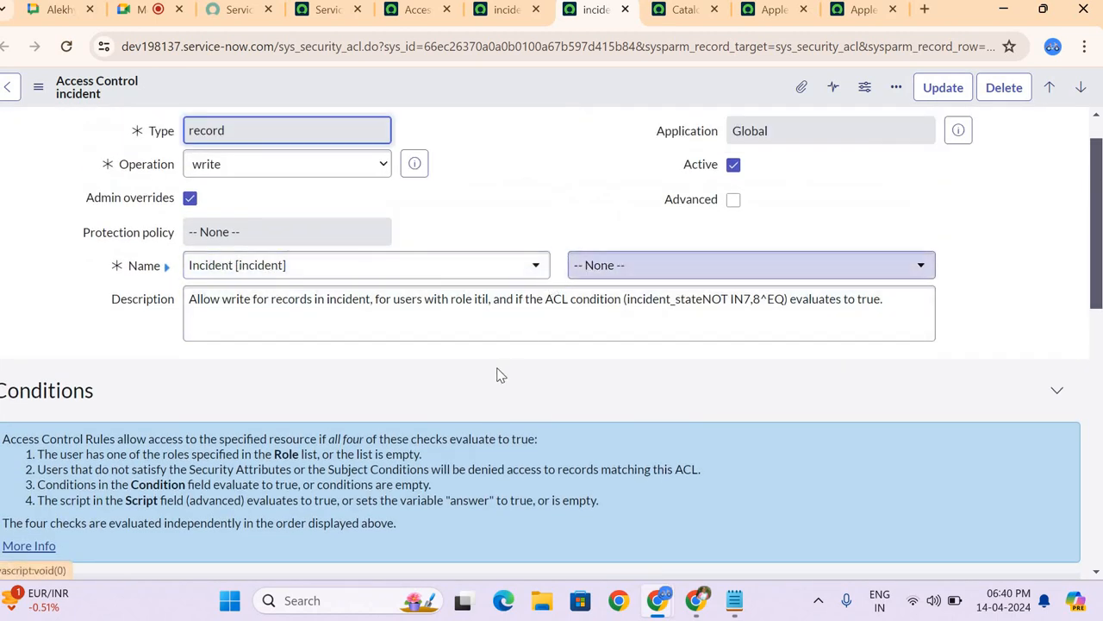
scroll(500, 374, down, 4)
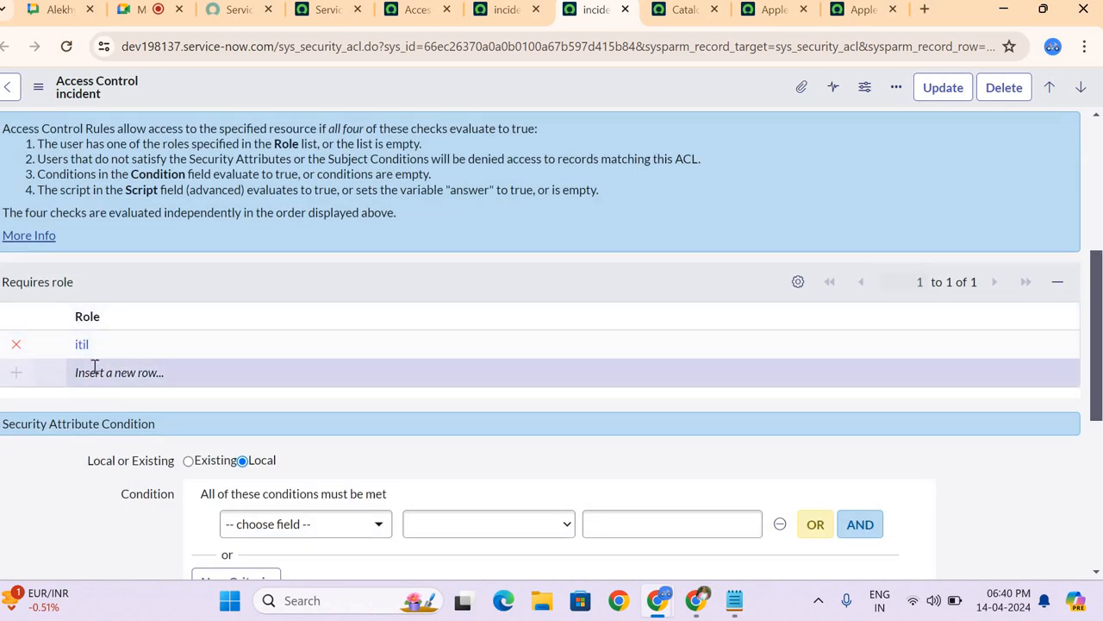
Step: Review the security attribute, data and script condition sections of the incident write ACL
scroll(95, 365, down, 2)
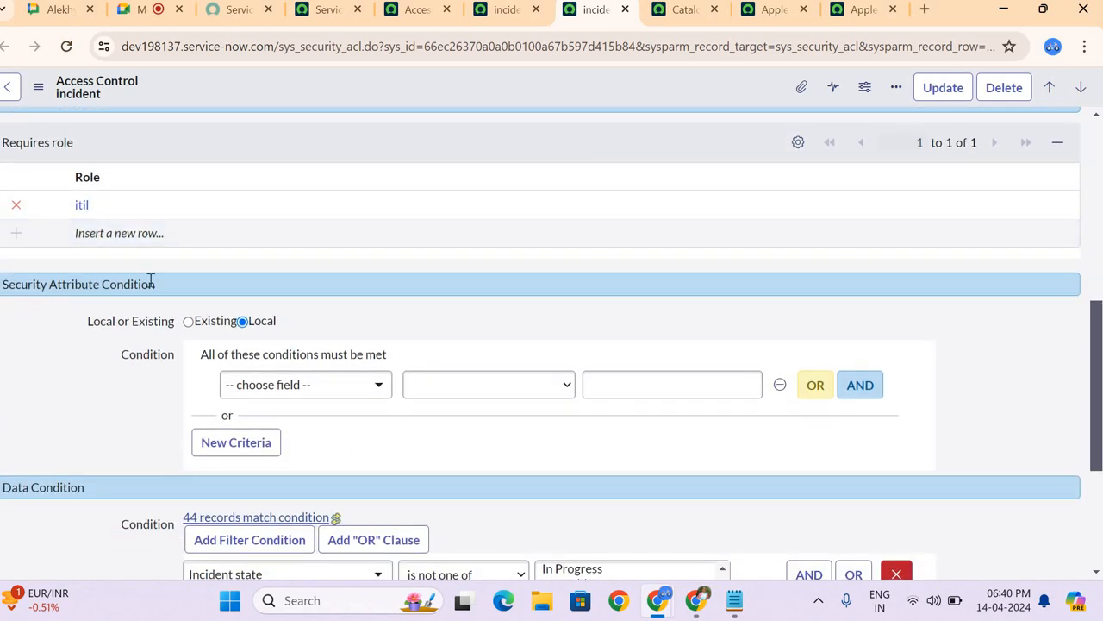
scroll(44, 458, down, 2)
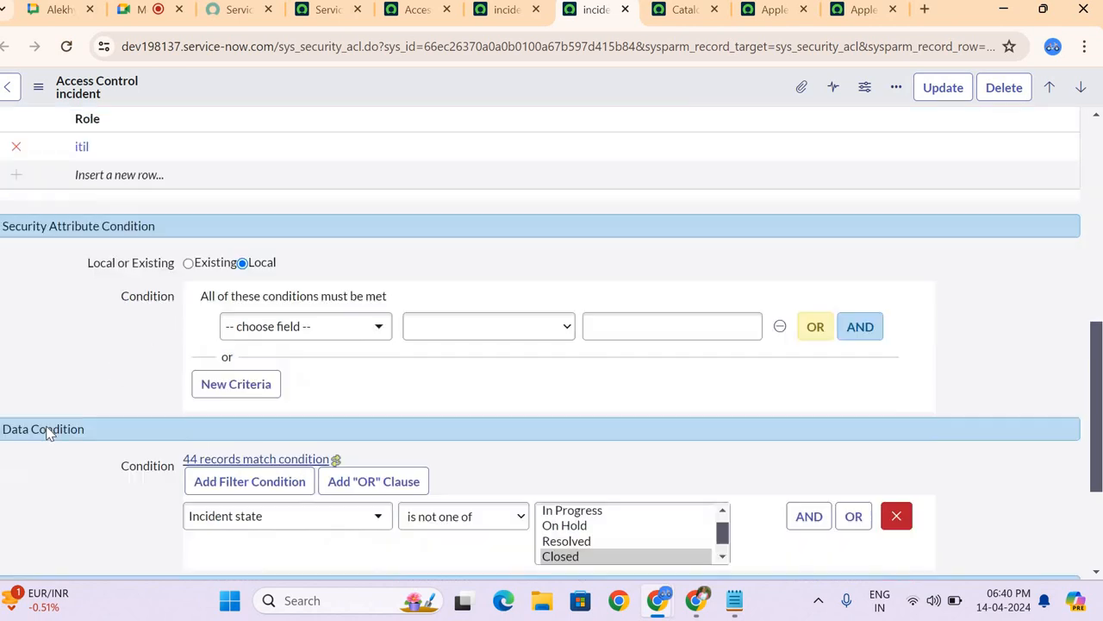
scroll(110, 452, down, 2)
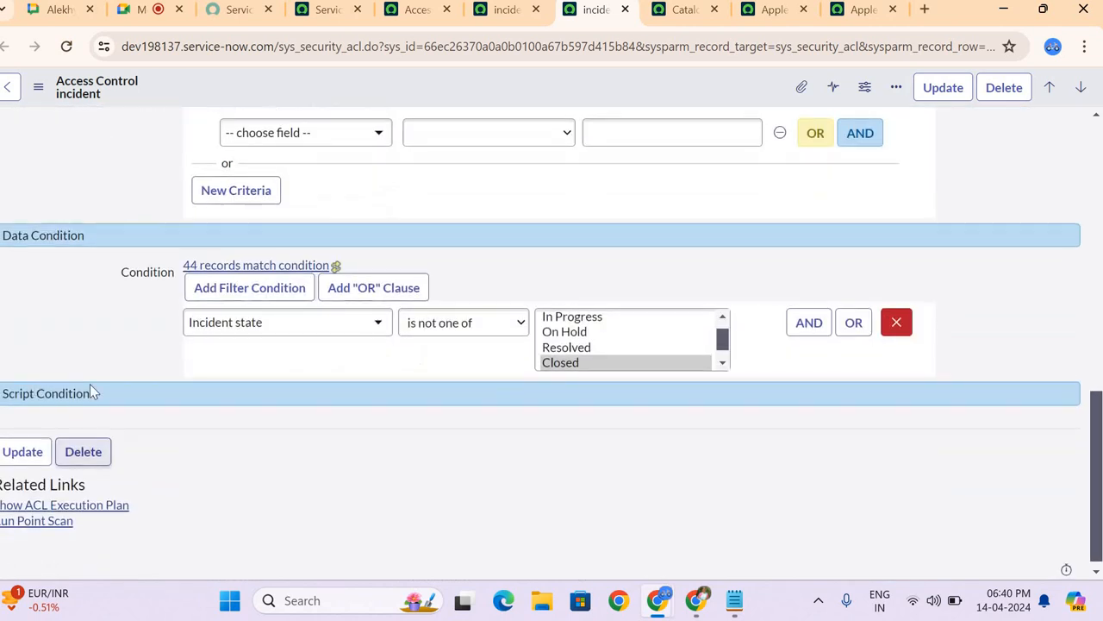
scroll(116, 385, up, 3)
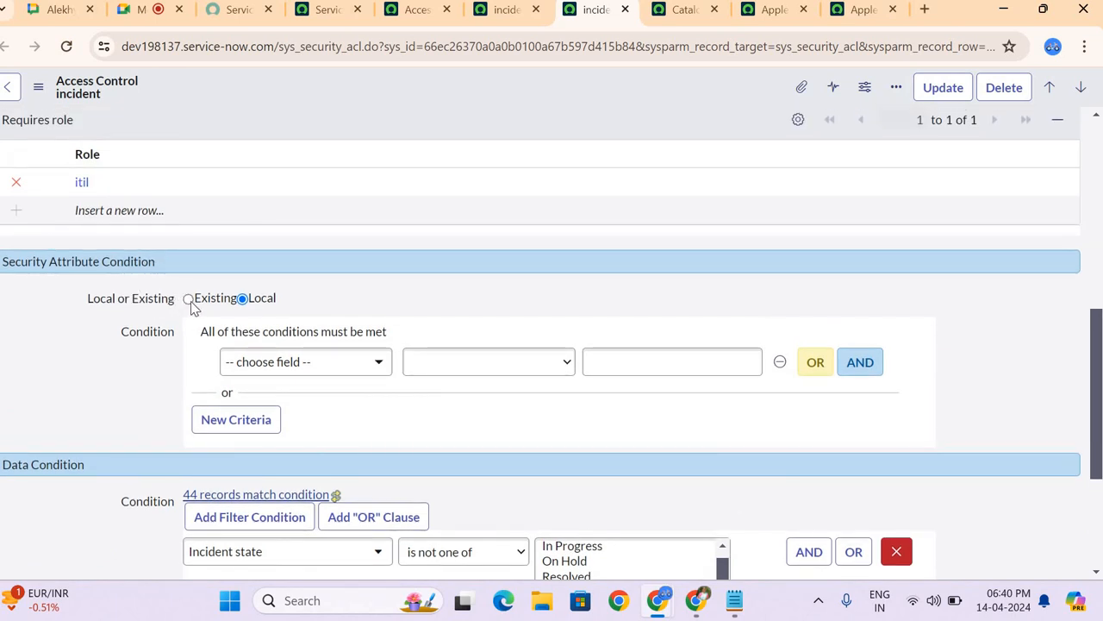
Step: Set the security attribute condition to Existing and choose Group as its condition field
click(188, 299)
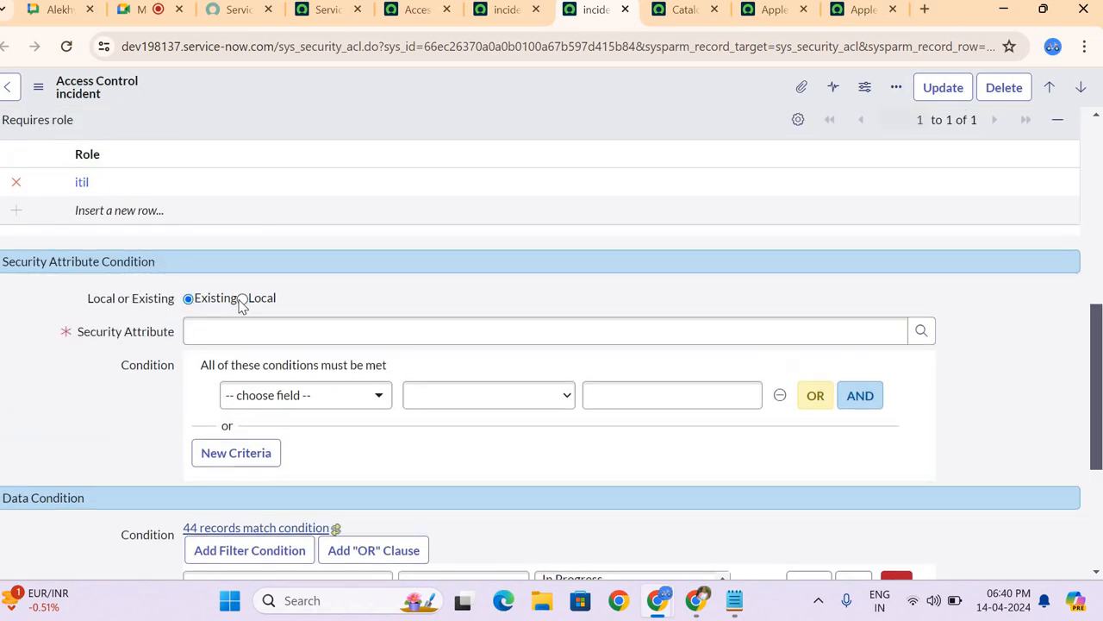
click(242, 299)
click(189, 299)
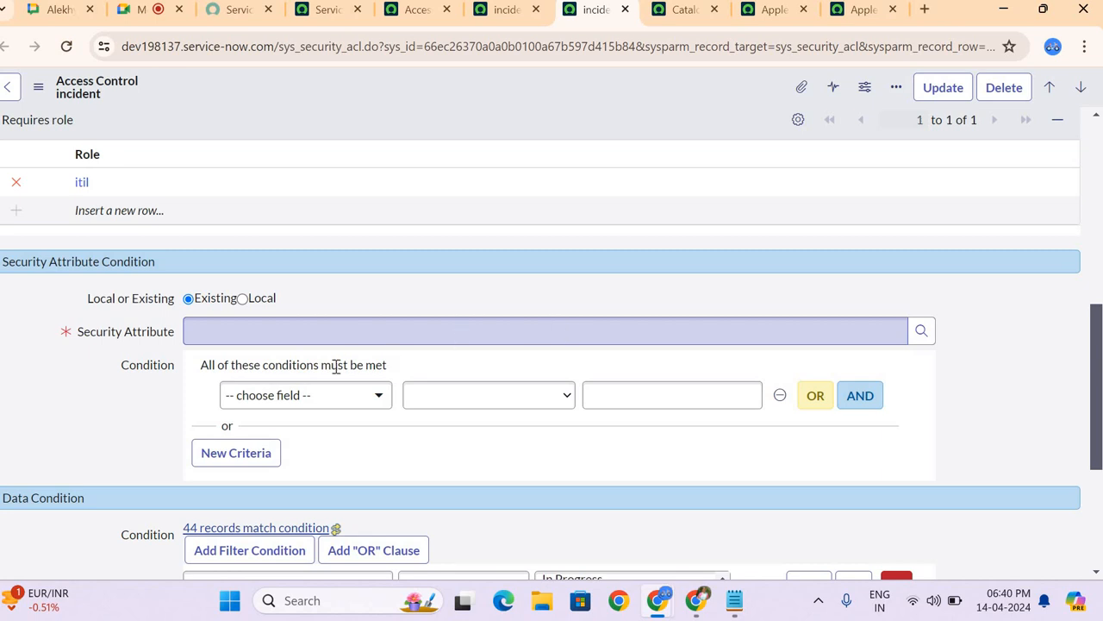
click(309, 402)
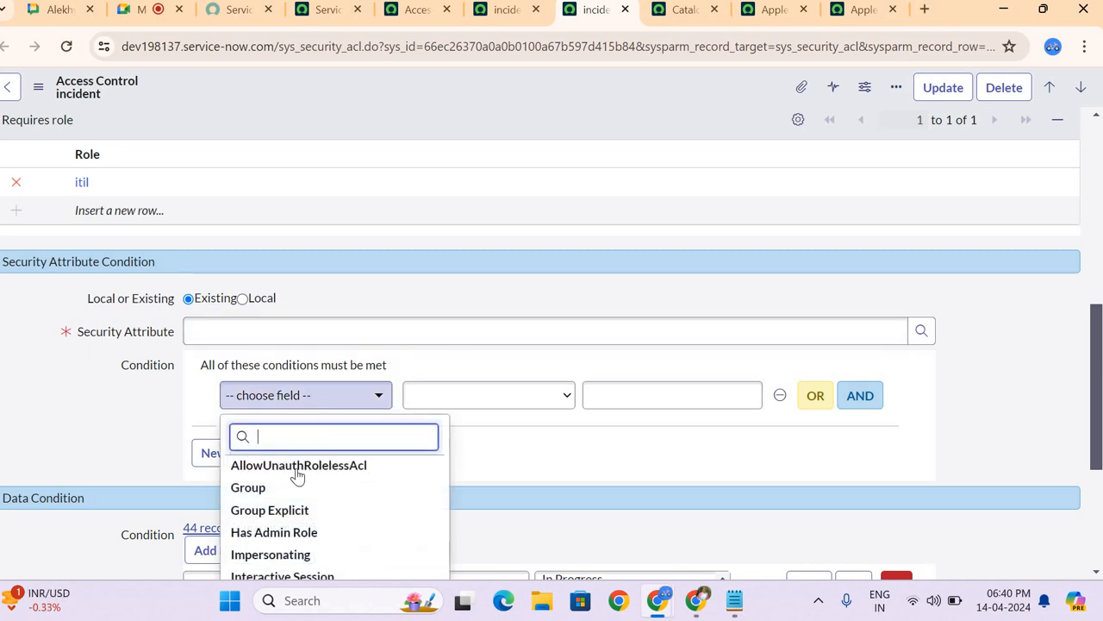
click(295, 487)
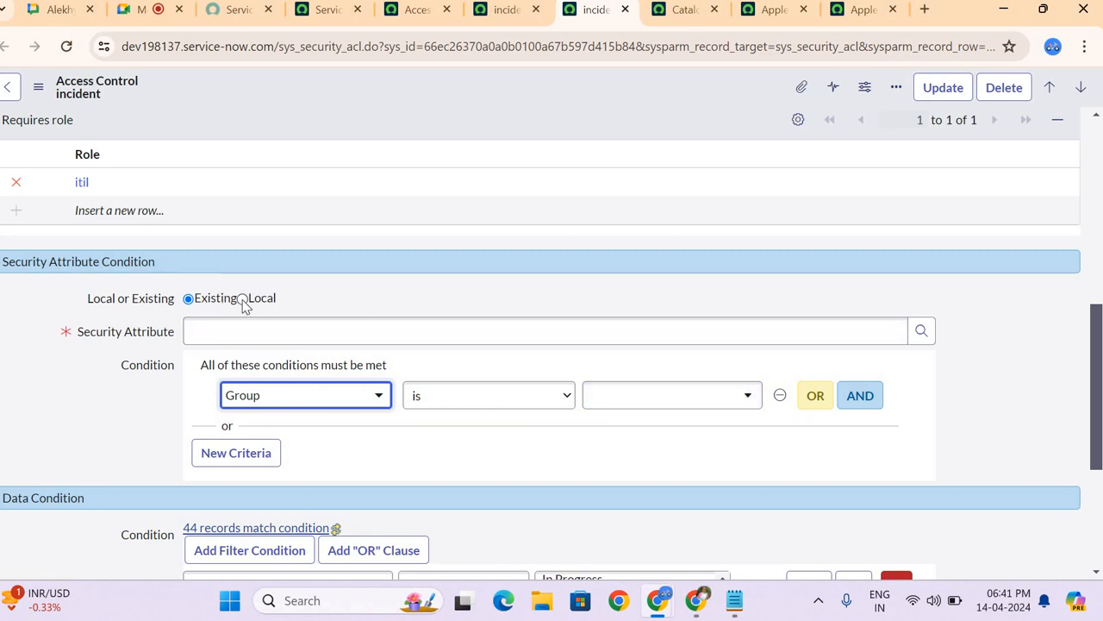
Step: Switch the security attribute condition back to Local and choose Role as its condition field
click(242, 298)
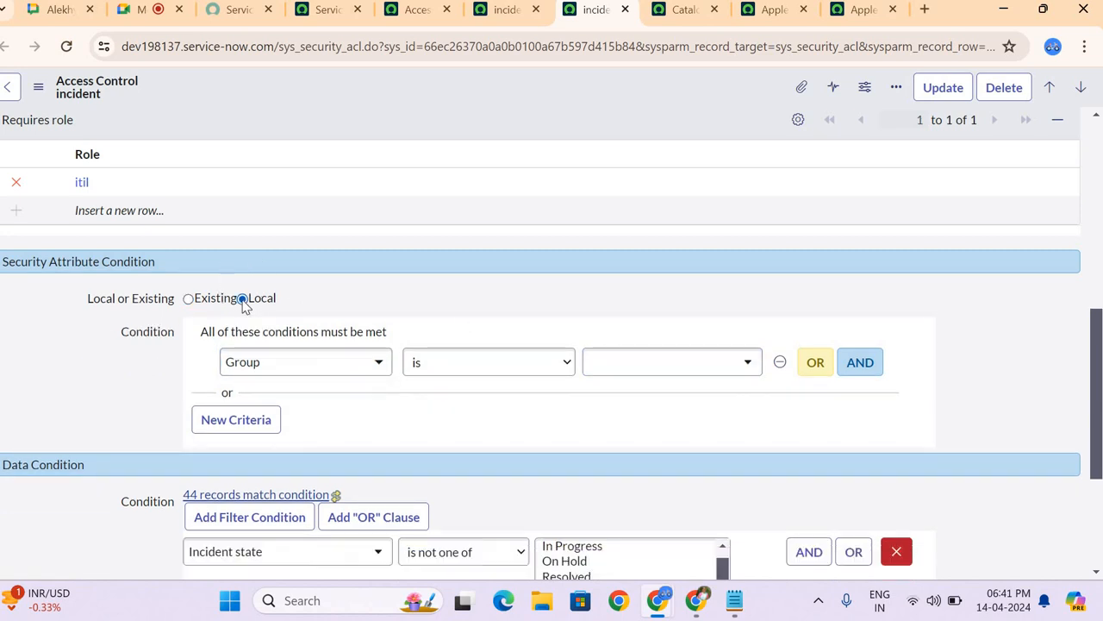
click(309, 362)
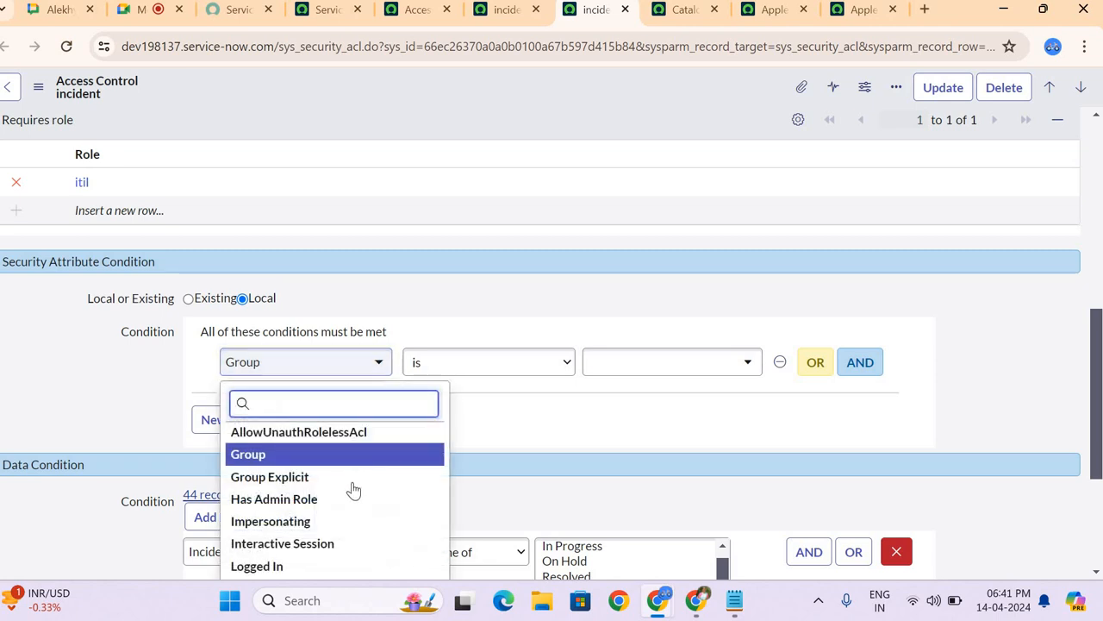
scroll(327, 420, down, 1)
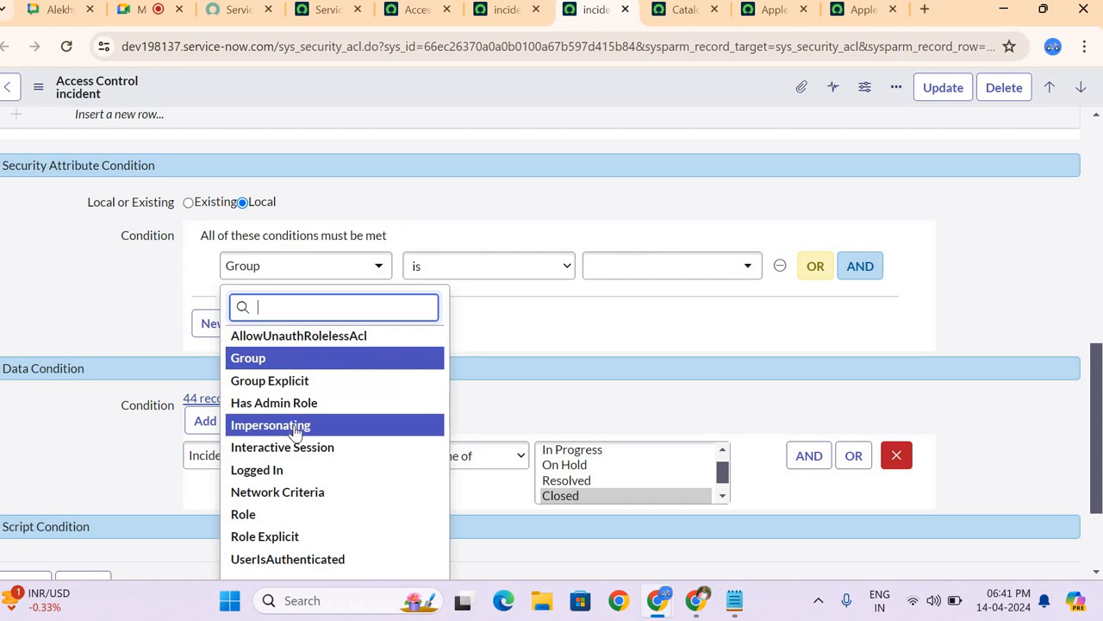
click(258, 514)
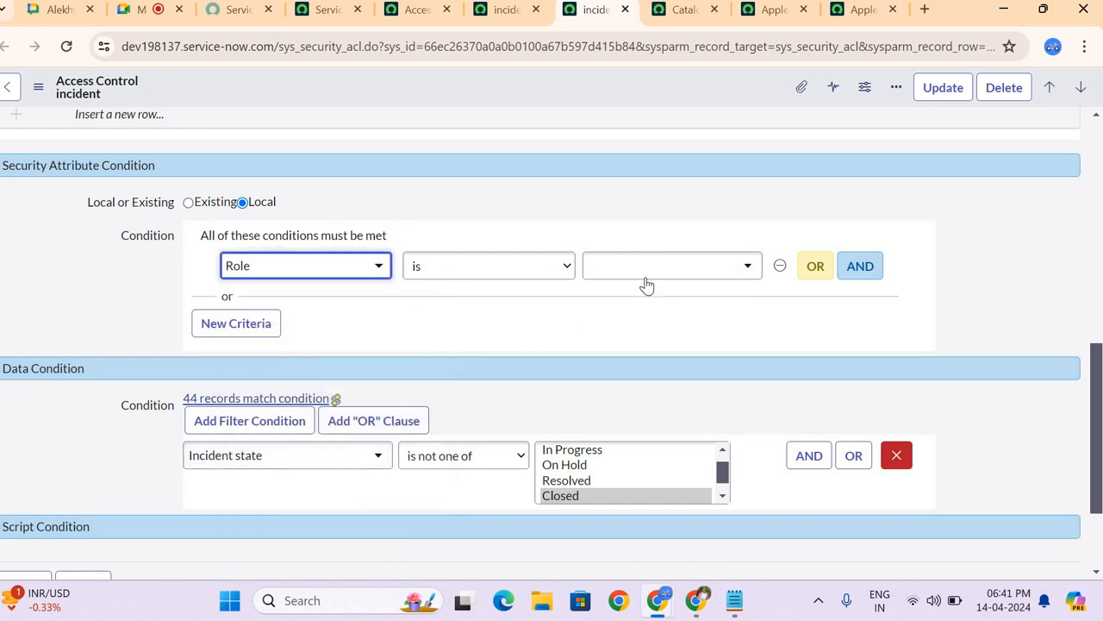
Step: Switch to the Google Meet call, admit the waiting participant and return to the incident write ACL
click(138, 9)
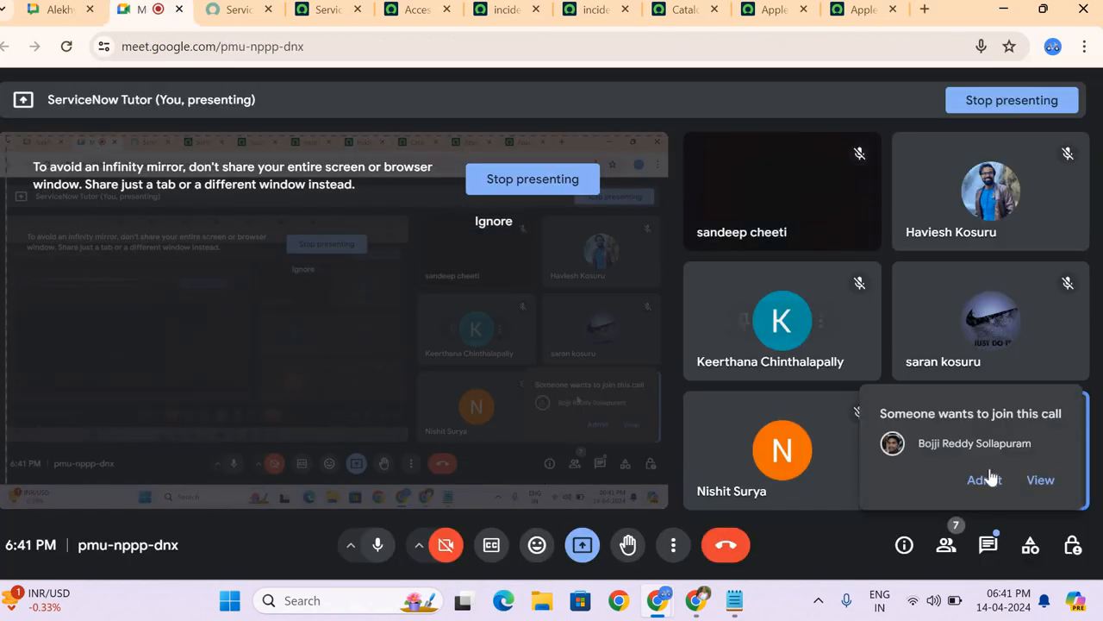
click(990, 479)
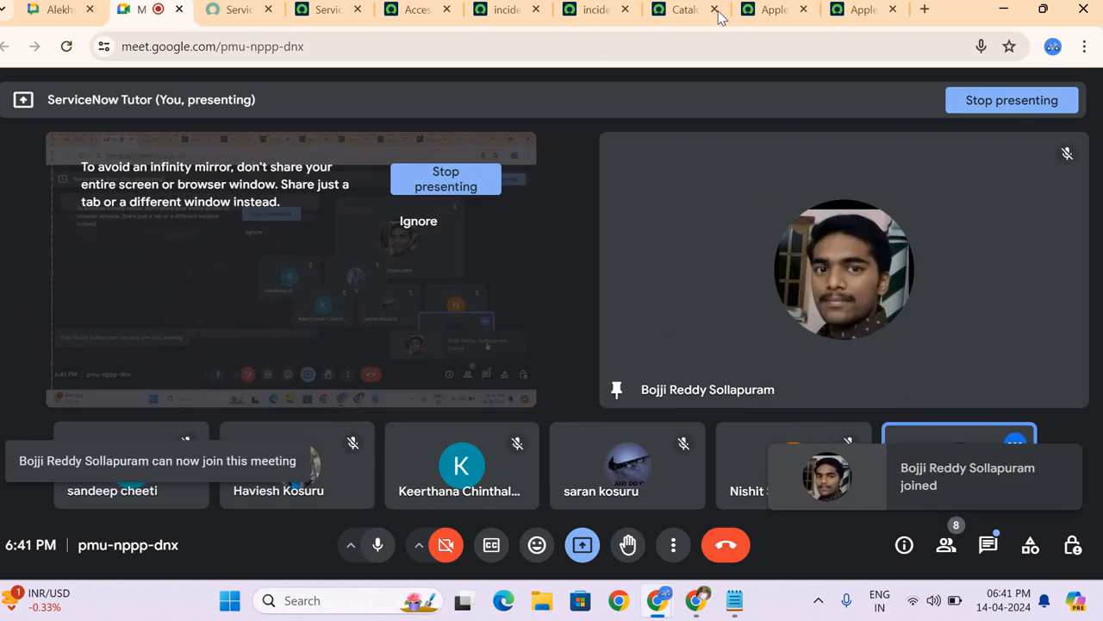
click(596, 9)
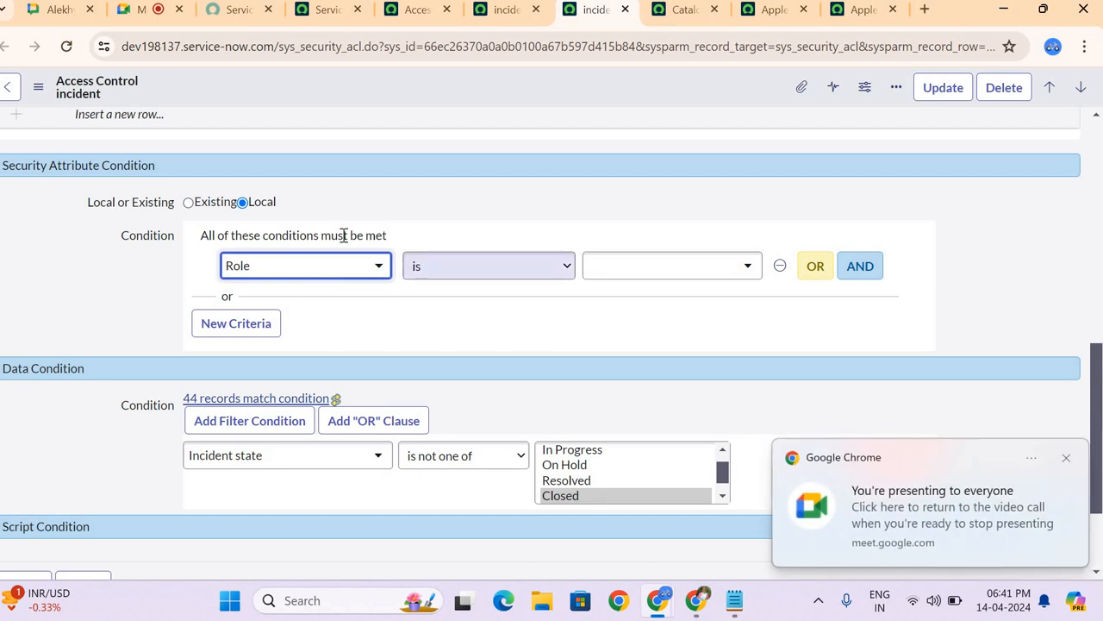
Step: Review the write ACL's data condition on incident state, its description and the script condition section
scroll(397, 315, down, 2)
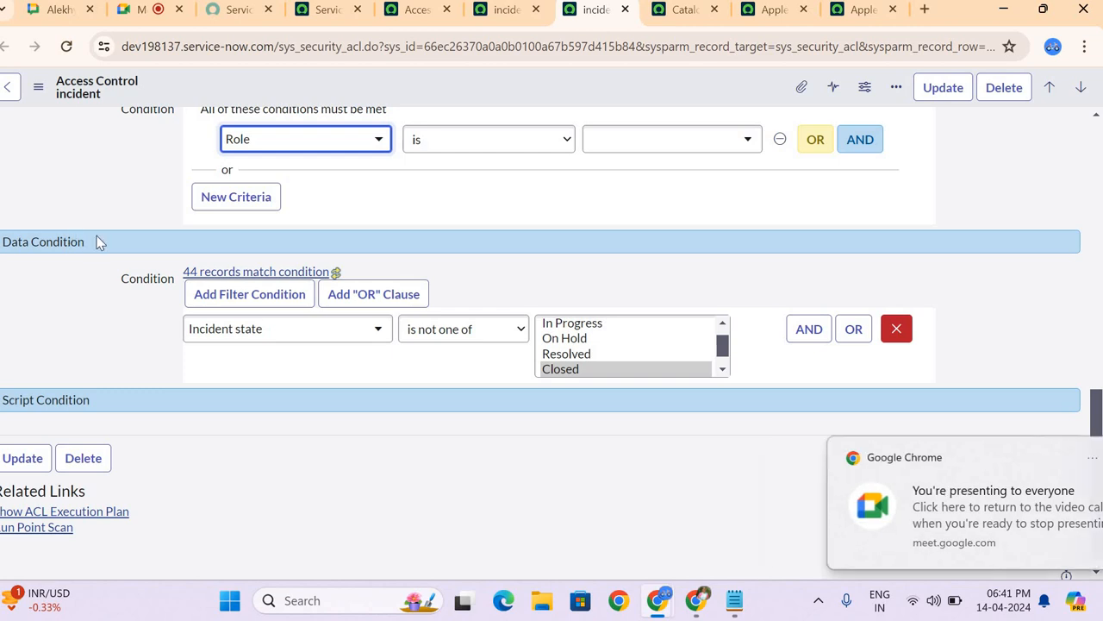
scroll(98, 241, up, 10)
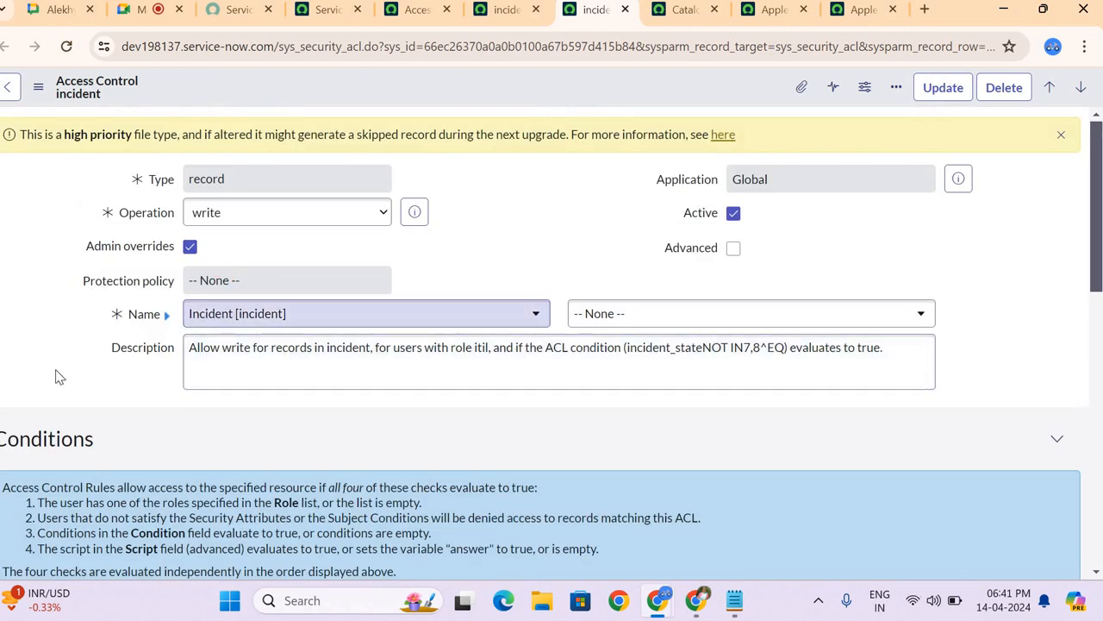
scroll(54, 374, down, 2)
scroll(55, 369, down, 7)
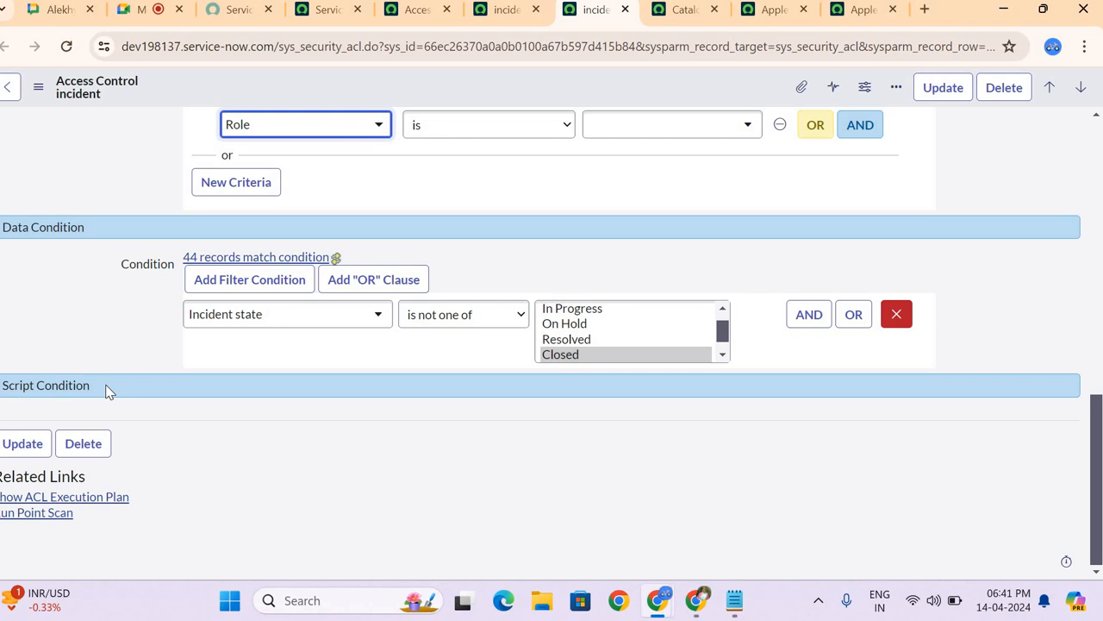
Step: Enable the Advanced option on the write ACL and examine the script editor under Script Condition
scroll(108, 390, up, 10)
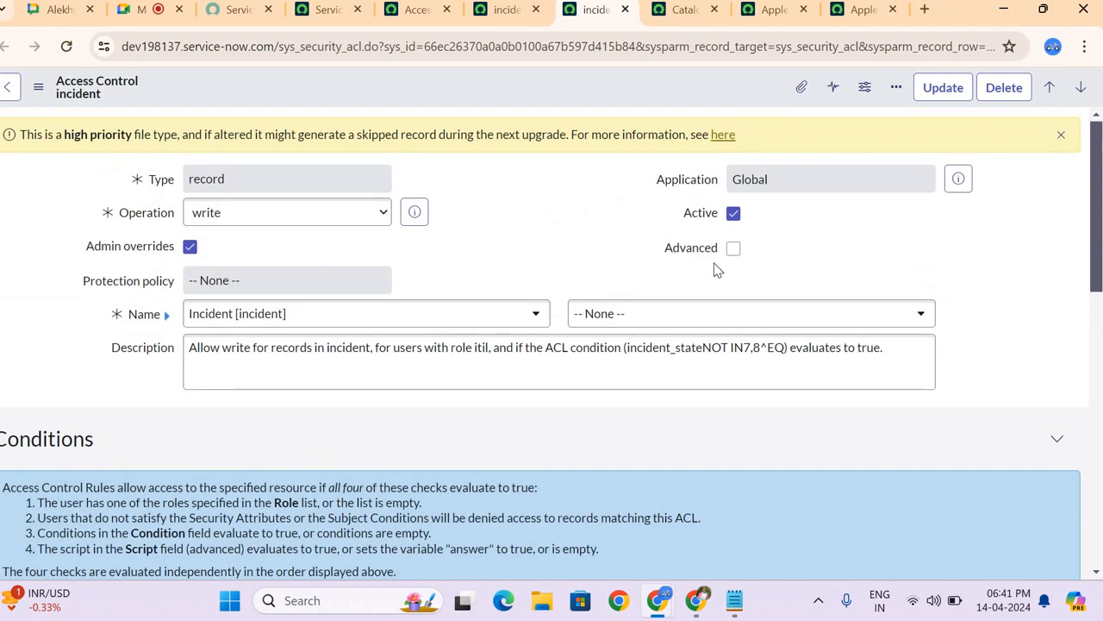
click(732, 249)
scroll(732, 252, down, 8)
scroll(730, 249, down, 4)
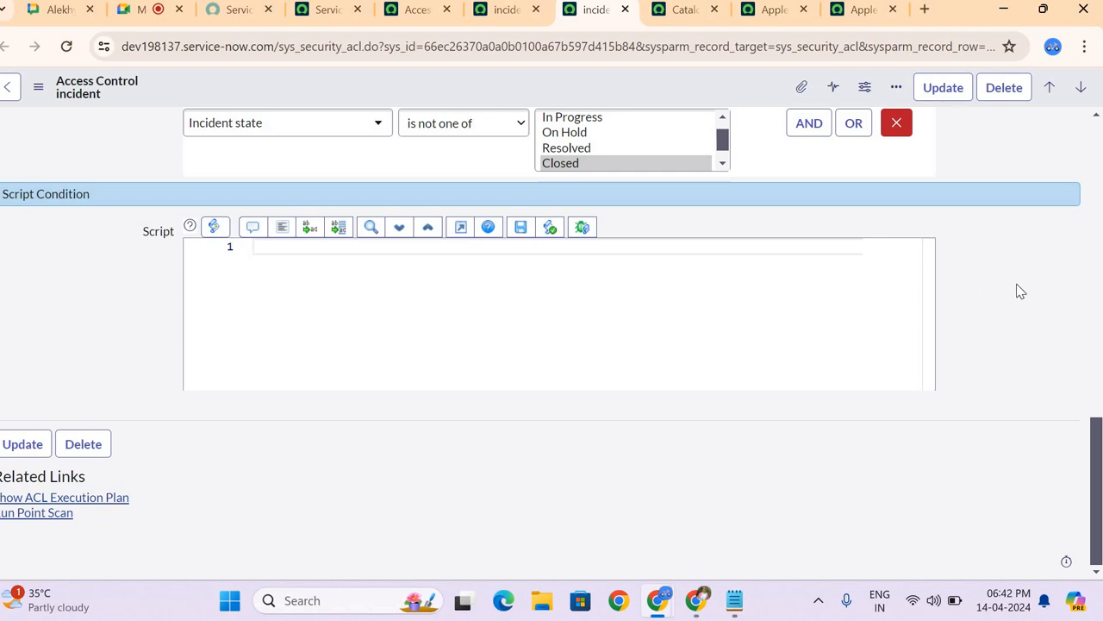
scroll(1020, 292, up, 15)
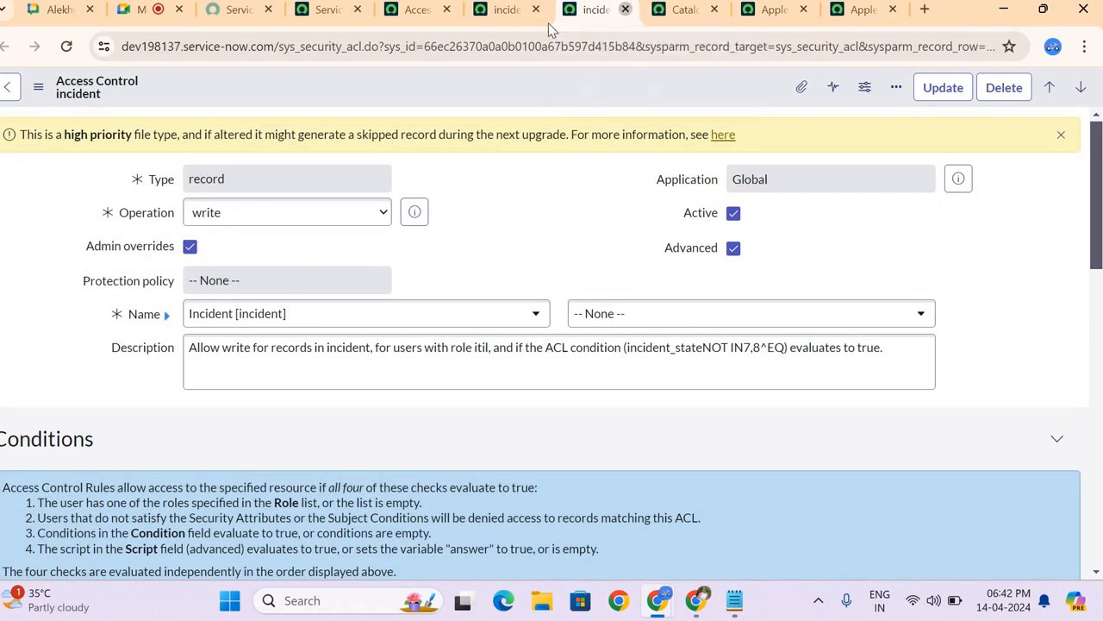
Step: Close both incident ACL pages and the Access Controls list without saving, and switch to the Google Meet call
click(624, 11)
click(621, 159)
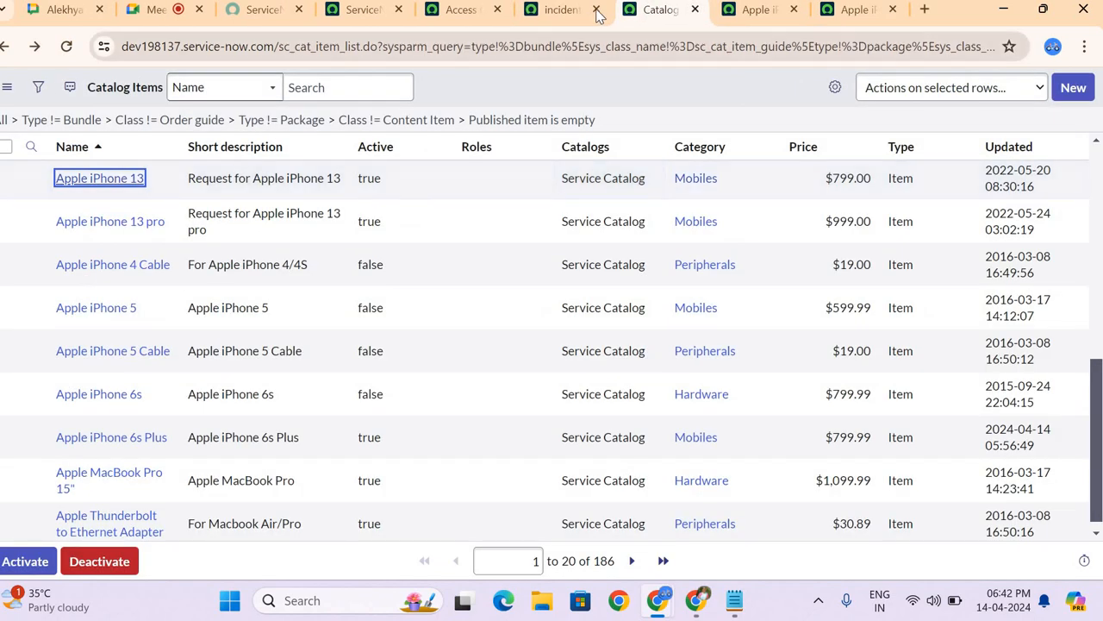
click(595, 10)
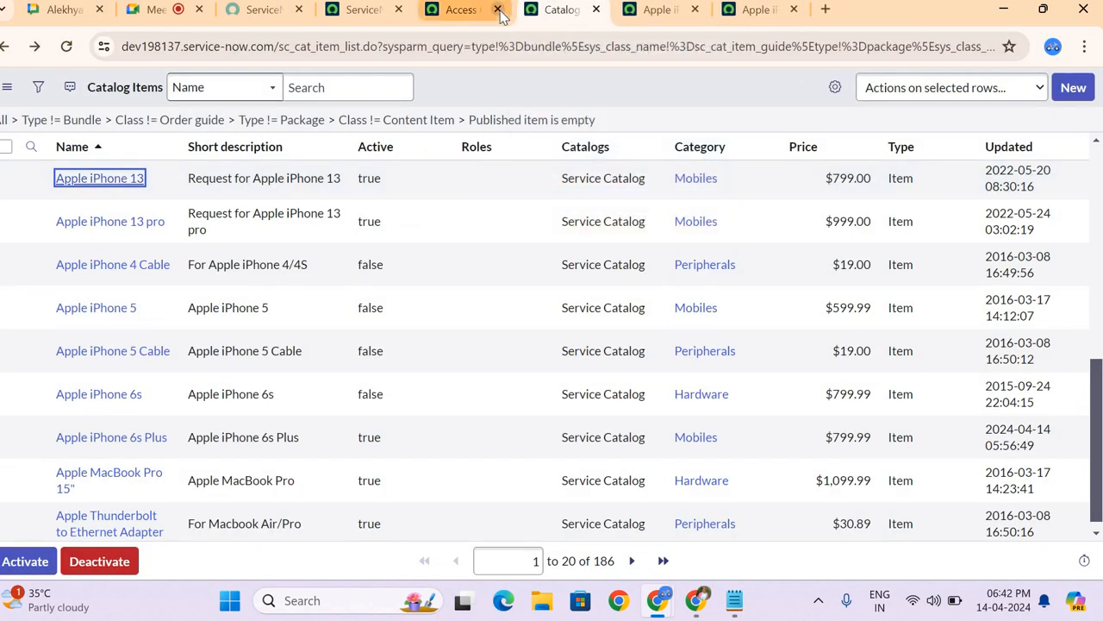
click(497, 9)
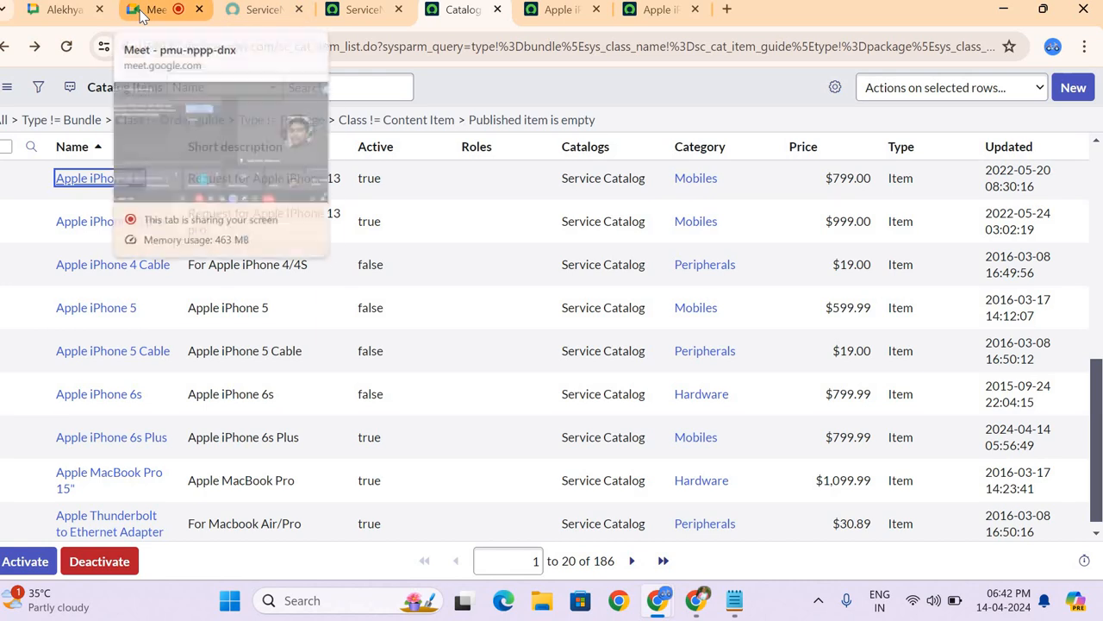
click(145, 10)
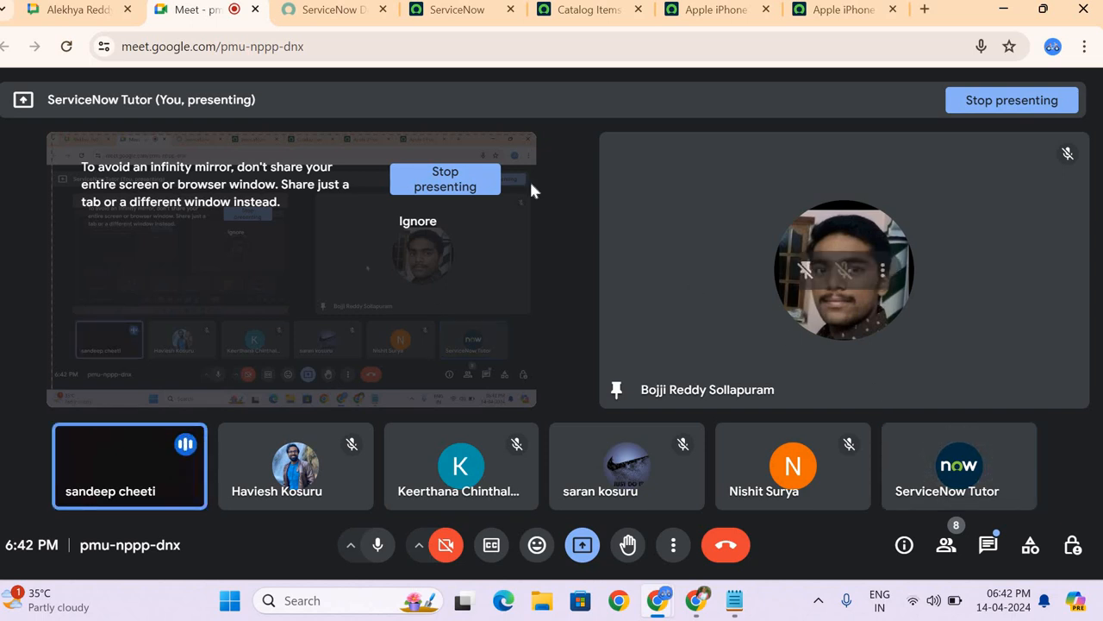
Step: Return to the ServiceNow home page and remove the elevated security_admin role from the current session
click(462, 17)
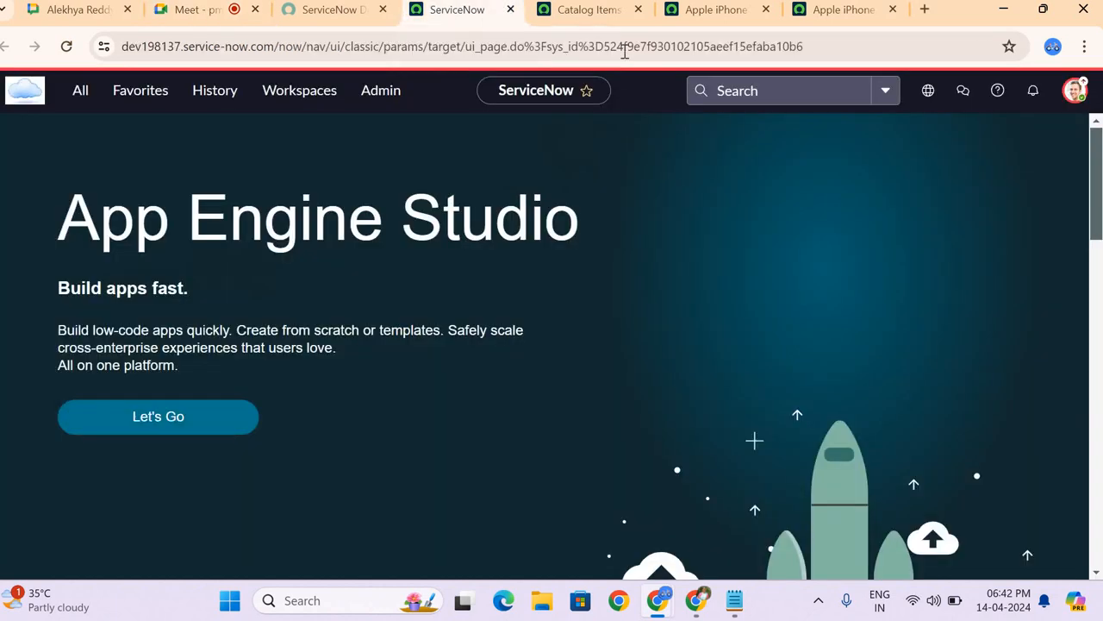
click(1072, 91)
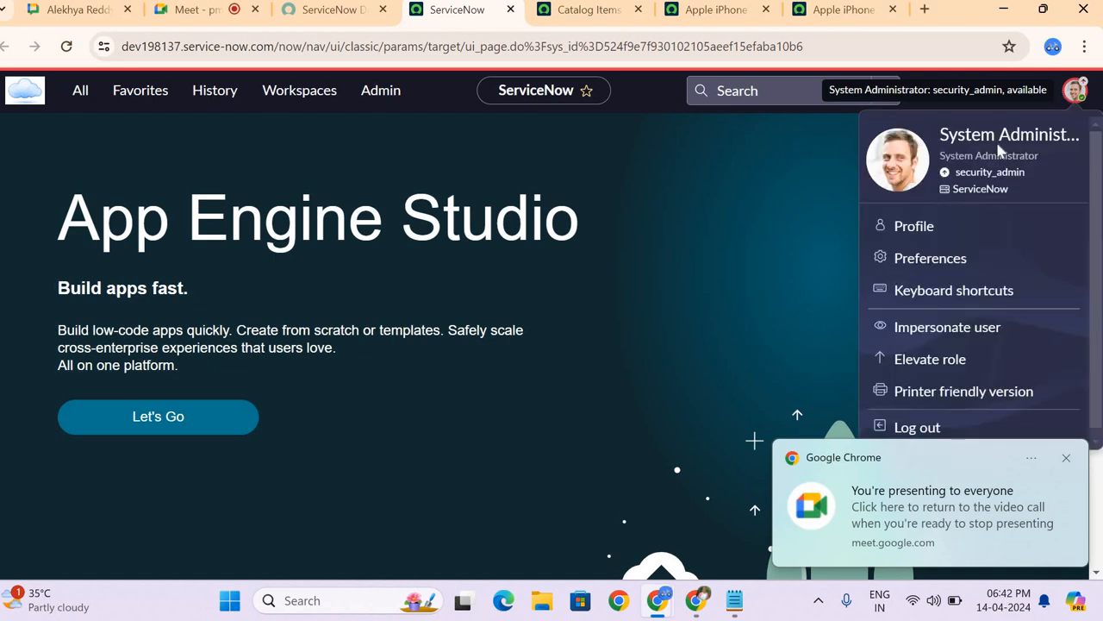
click(929, 359)
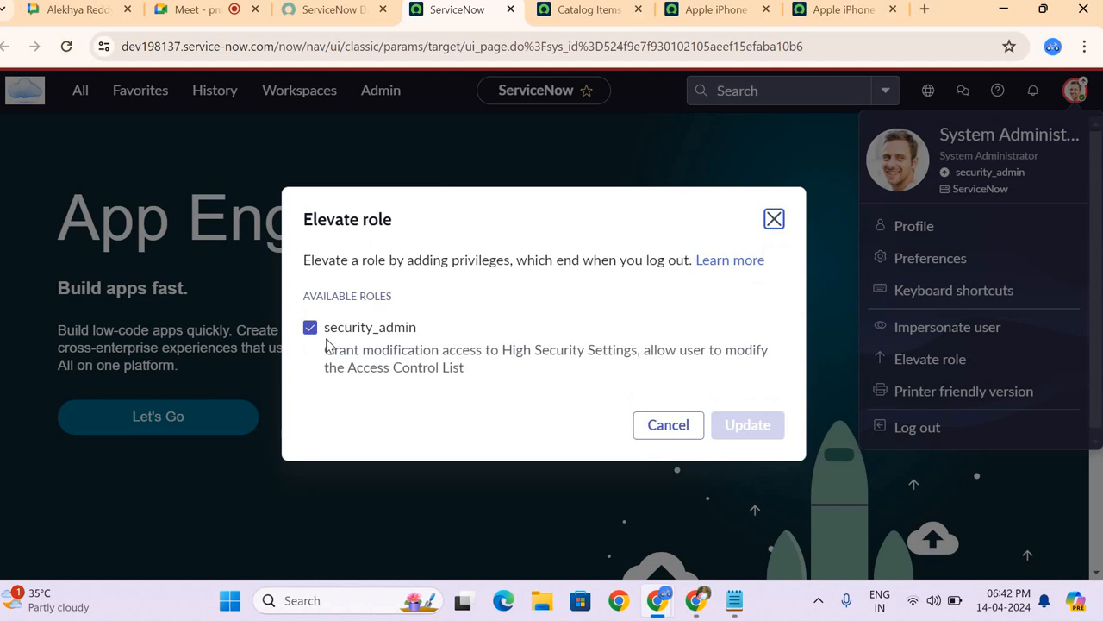
click(310, 327)
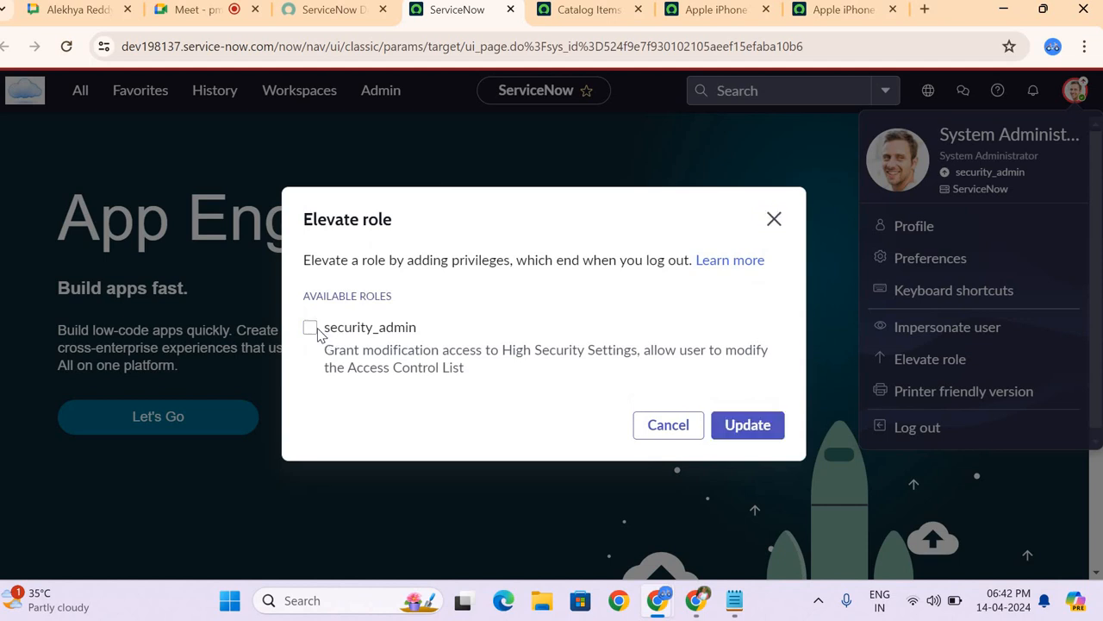
click(315, 330)
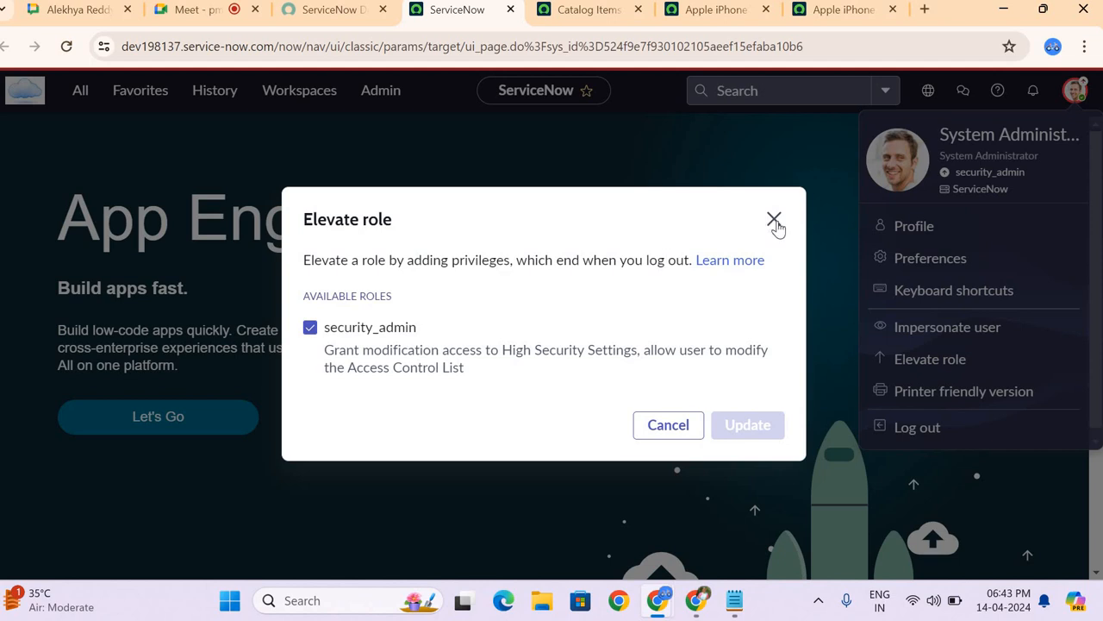
click(310, 329)
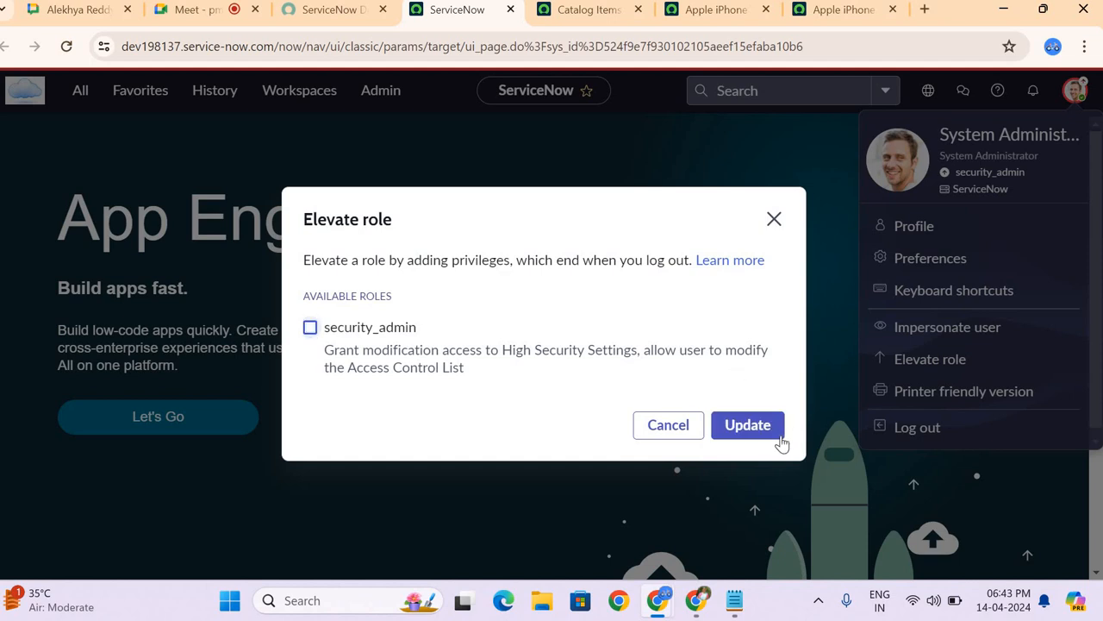
click(765, 433)
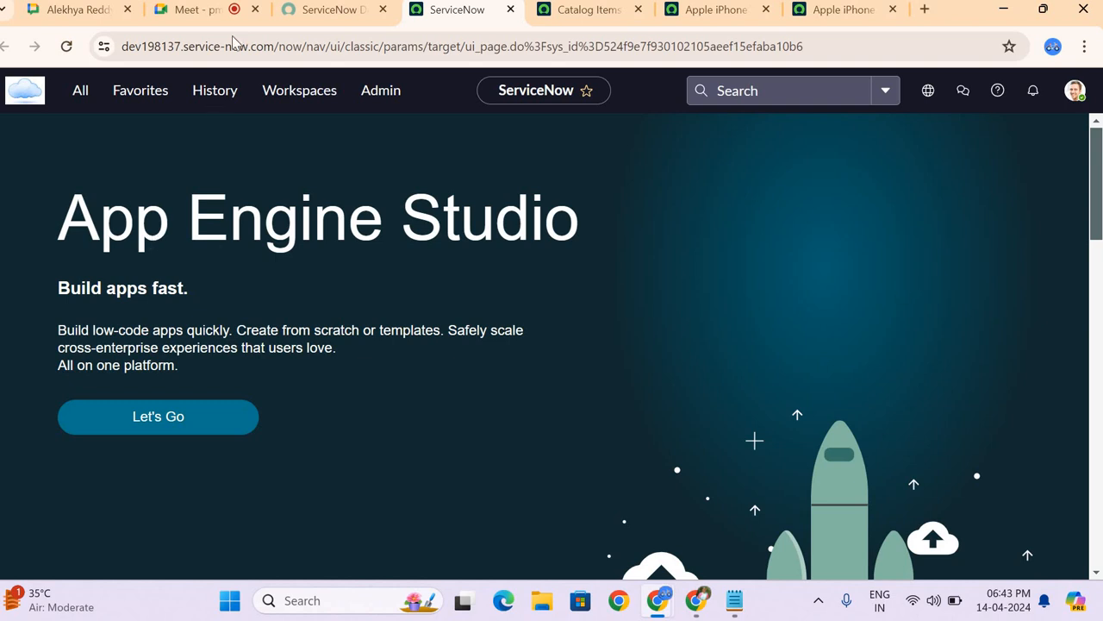
Step: Switch to the Google Meet call, stop presenting the screen and unpin the pinned participant
click(196, 10)
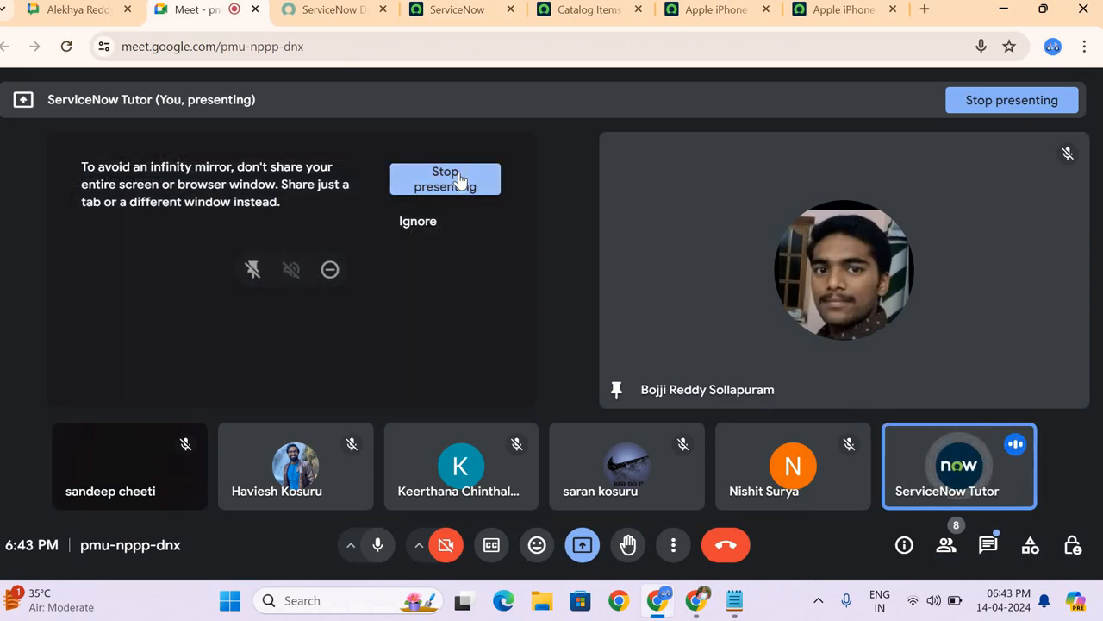
click(460, 179)
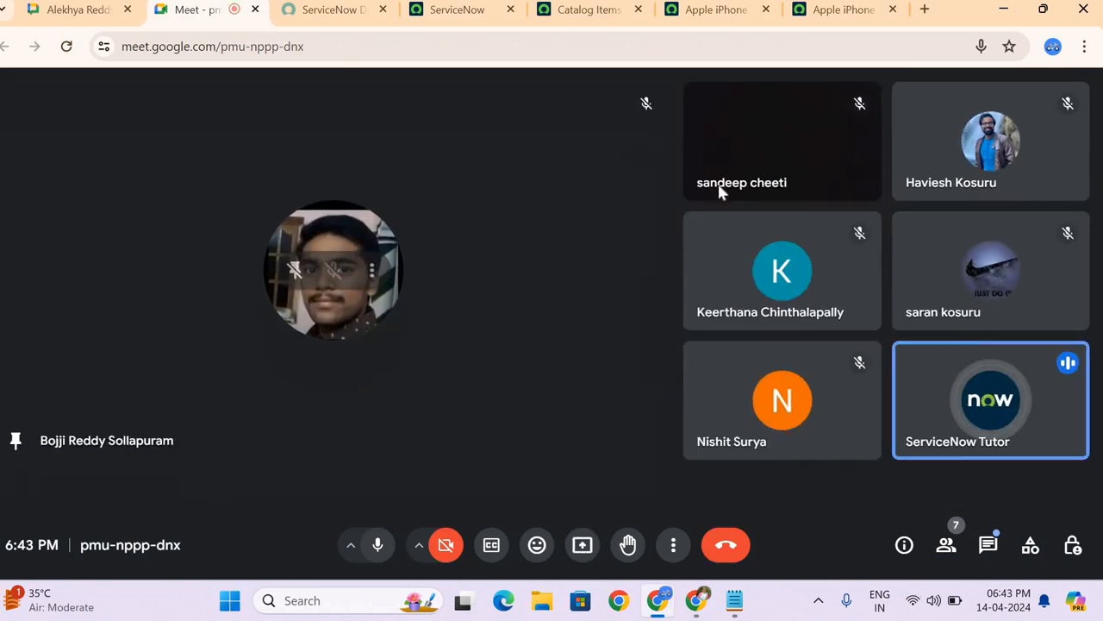
click(338, 294)
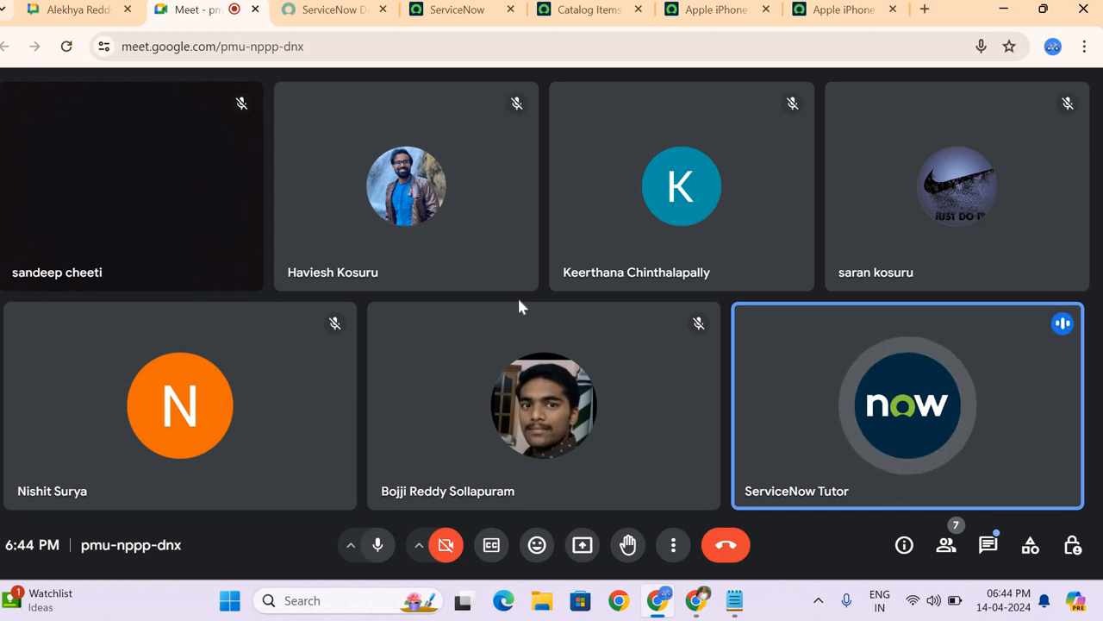
Step: Present the entire screen to the participants in the Google Meet call
click(583, 548)
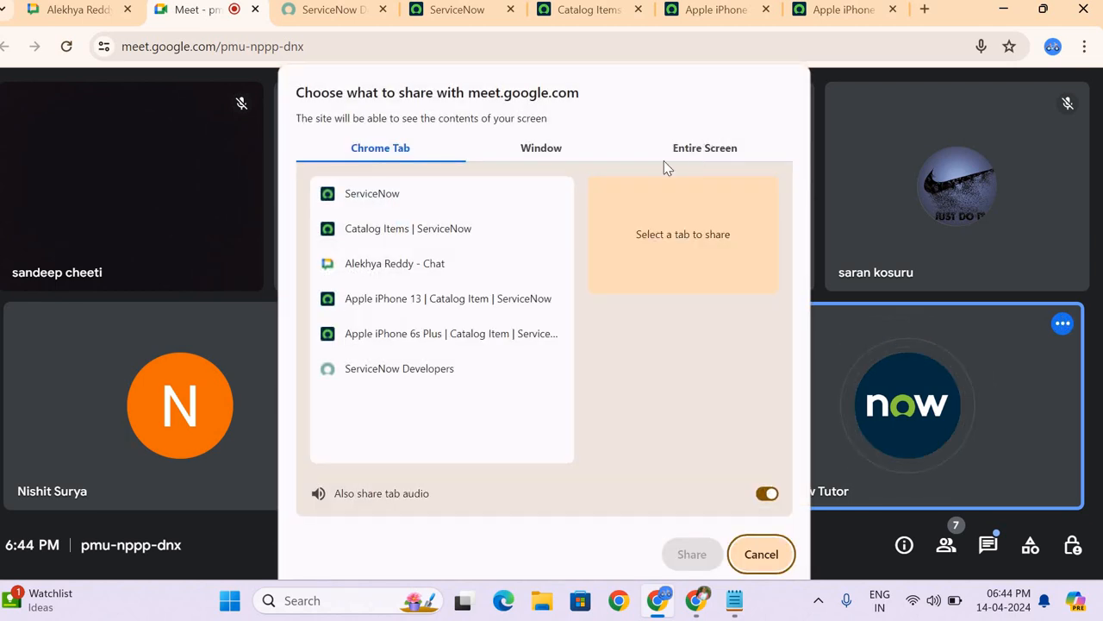
click(681, 150)
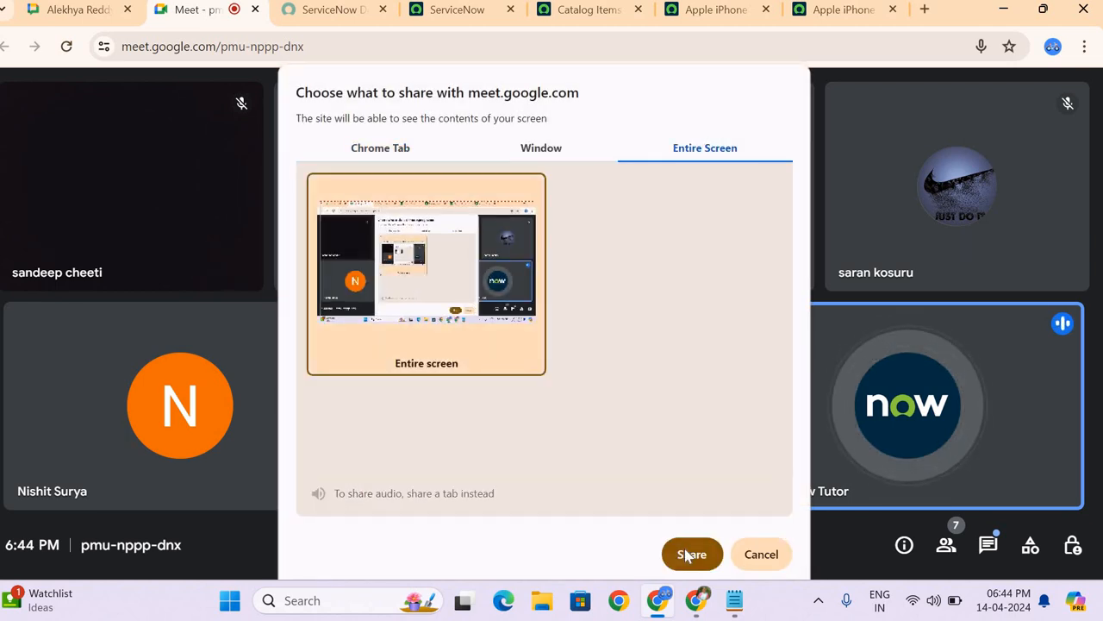
click(689, 554)
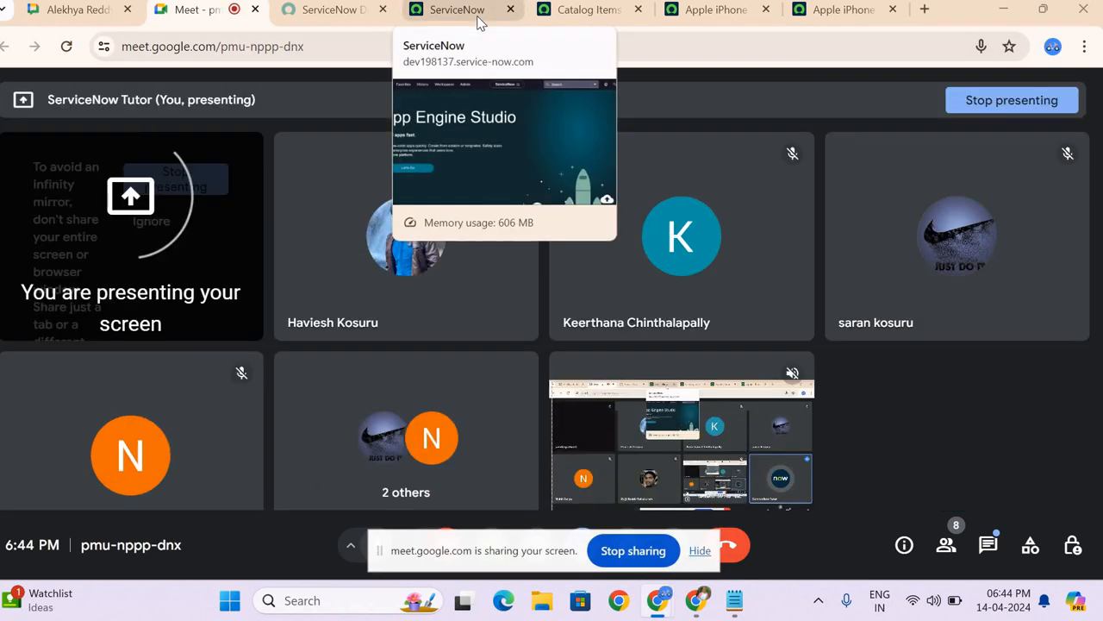
Step: Switch to the ServiceNow home page and open the Self-Service Service Catalog in a new browser tab
click(476, 17)
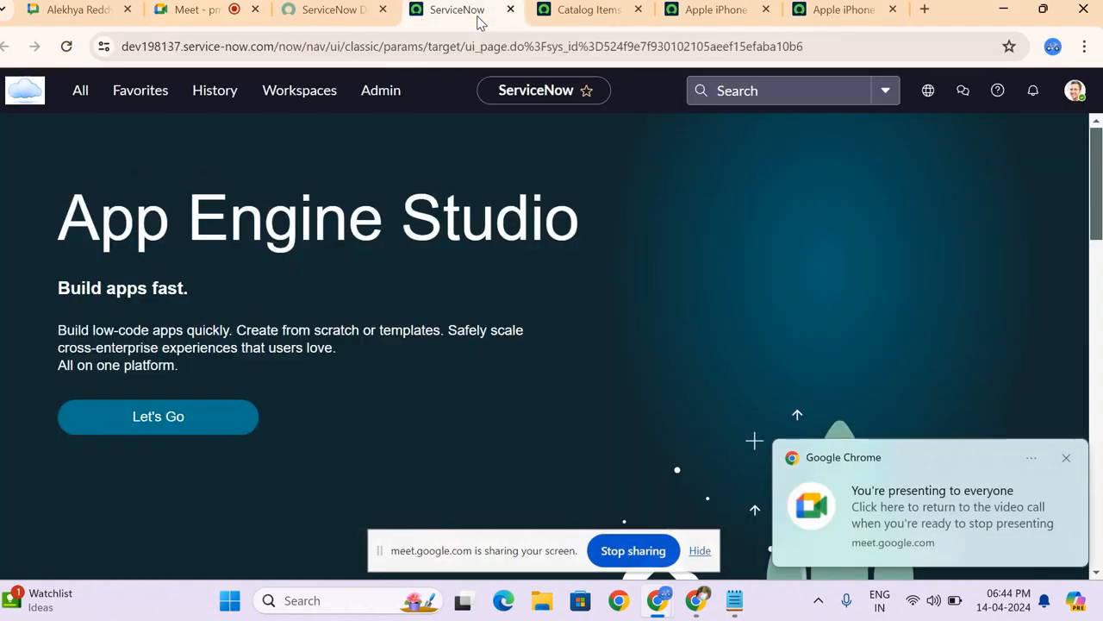
click(85, 101)
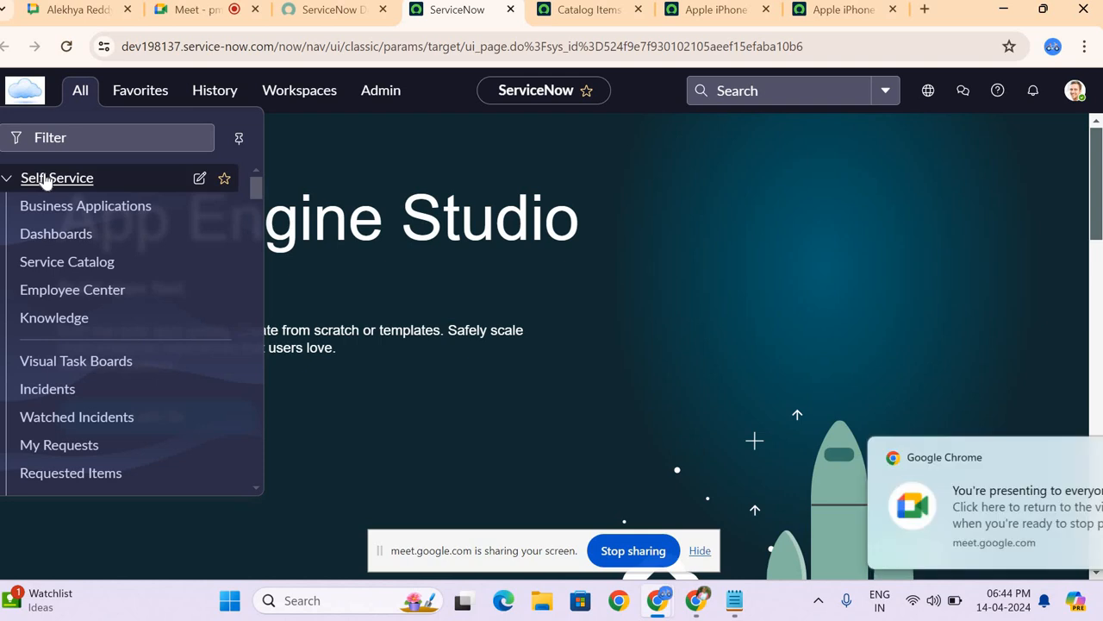
middle_click(69, 263)
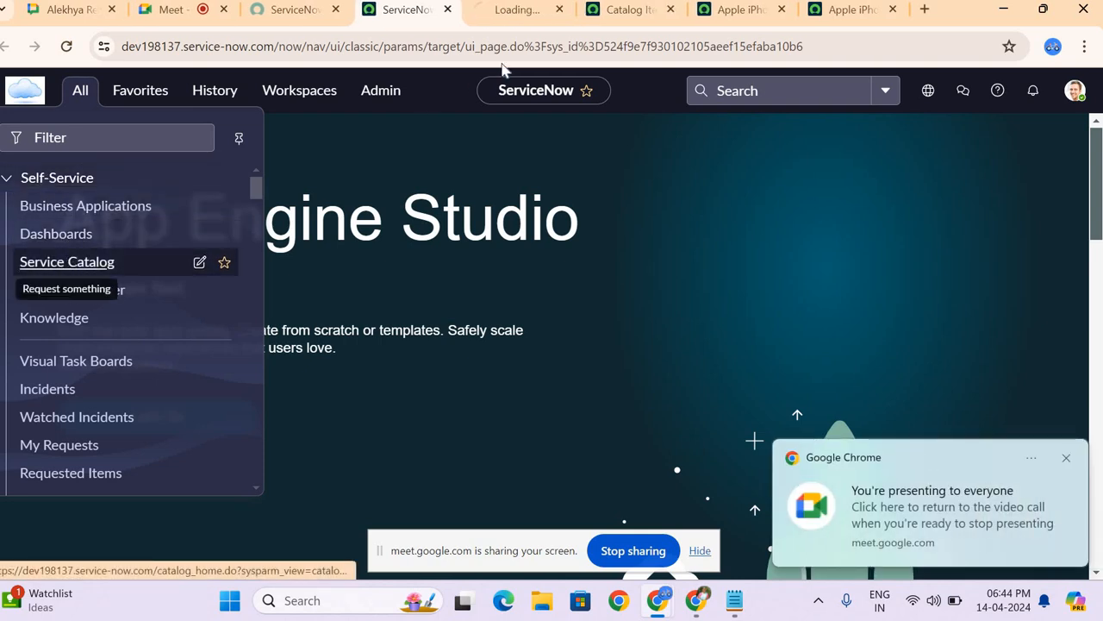
click(509, 11)
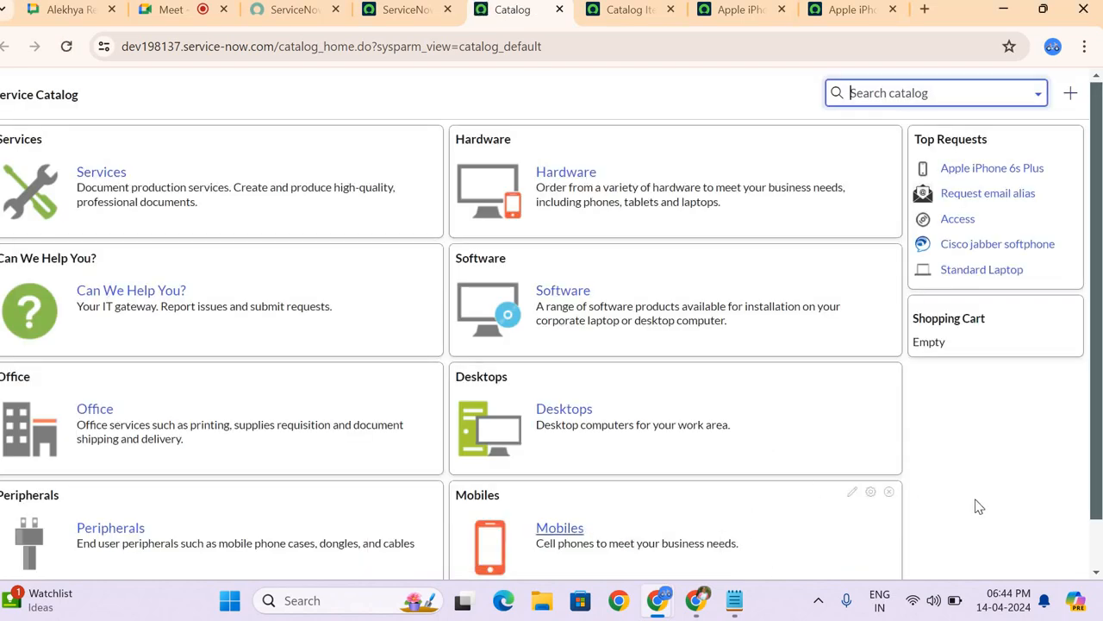
click(979, 507)
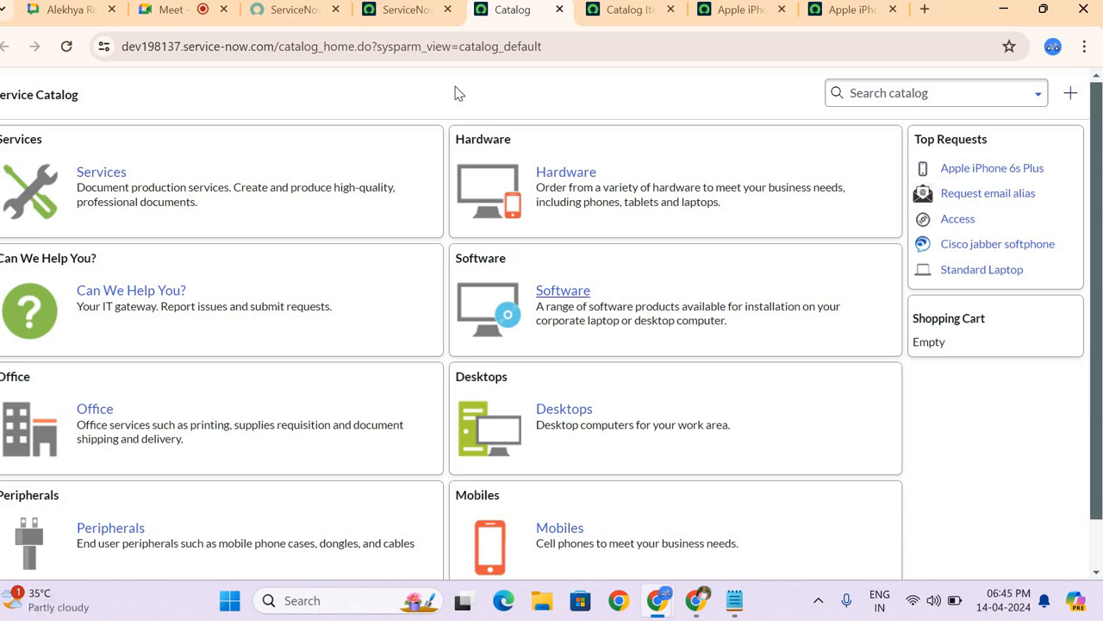
Step: Show where Service Catalog is listed under Self-Service in the ServiceNow navigator, and return to the open catalog
click(400, 21)
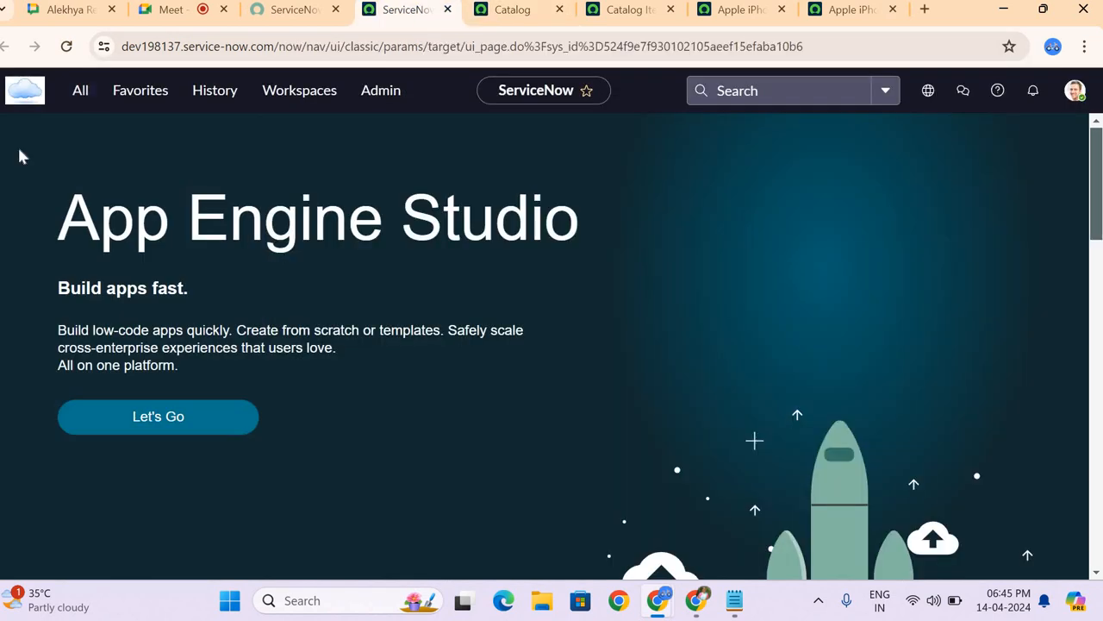
click(78, 91)
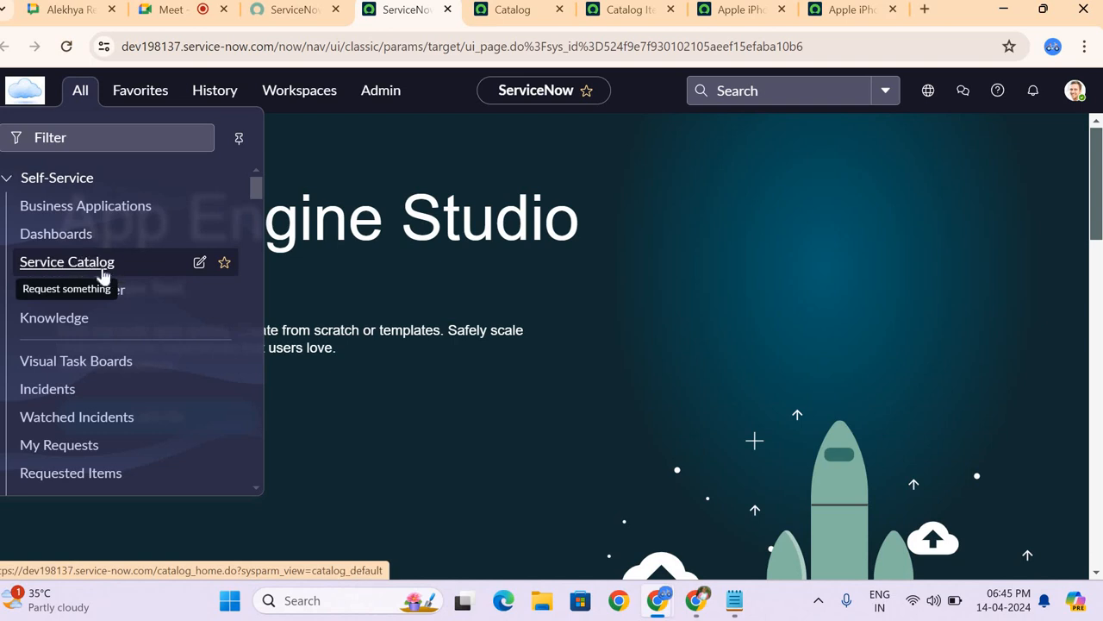
click(480, 13)
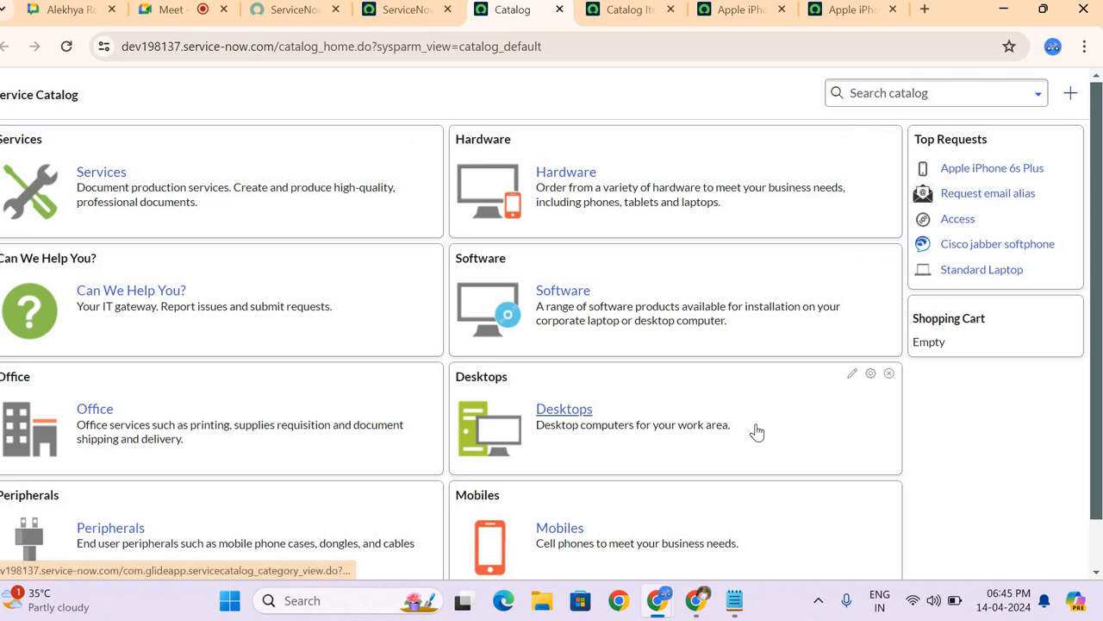
Step: Open the Services category, look through its catalog items, and return to the Service Catalog home page
click(91, 177)
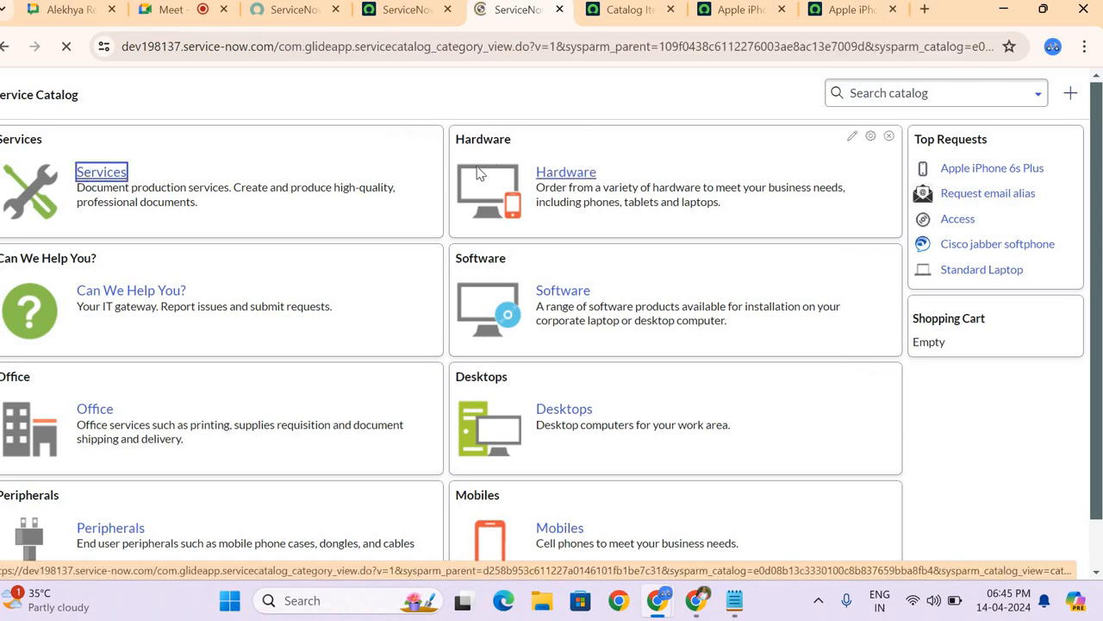
scroll(276, 327, down, 1)
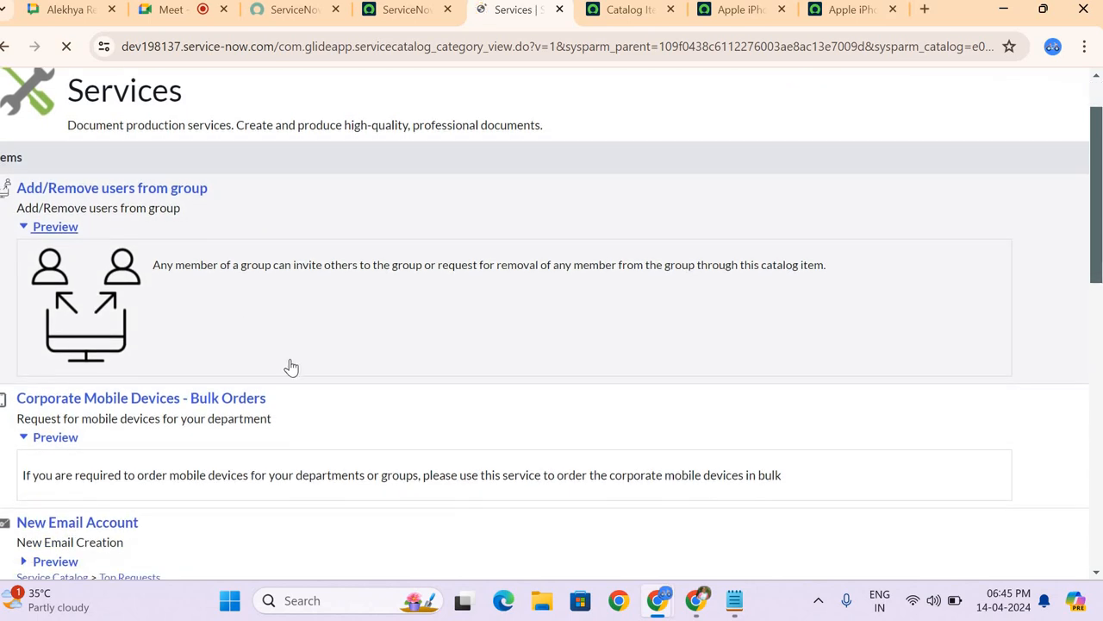
scroll(284, 378, down, 3)
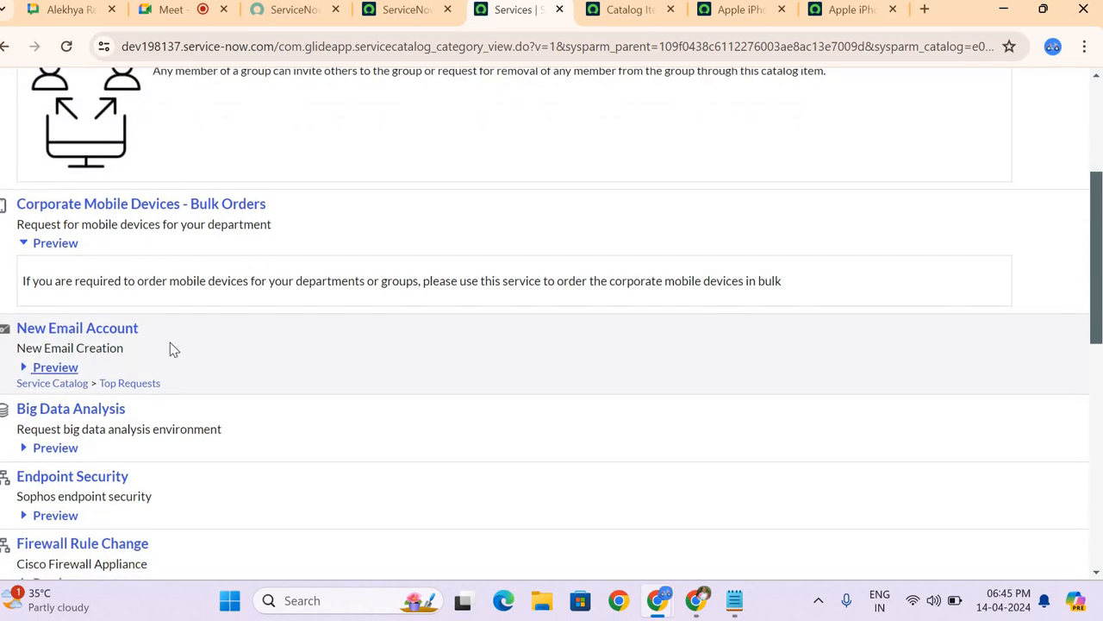
scroll(170, 347, down, 3)
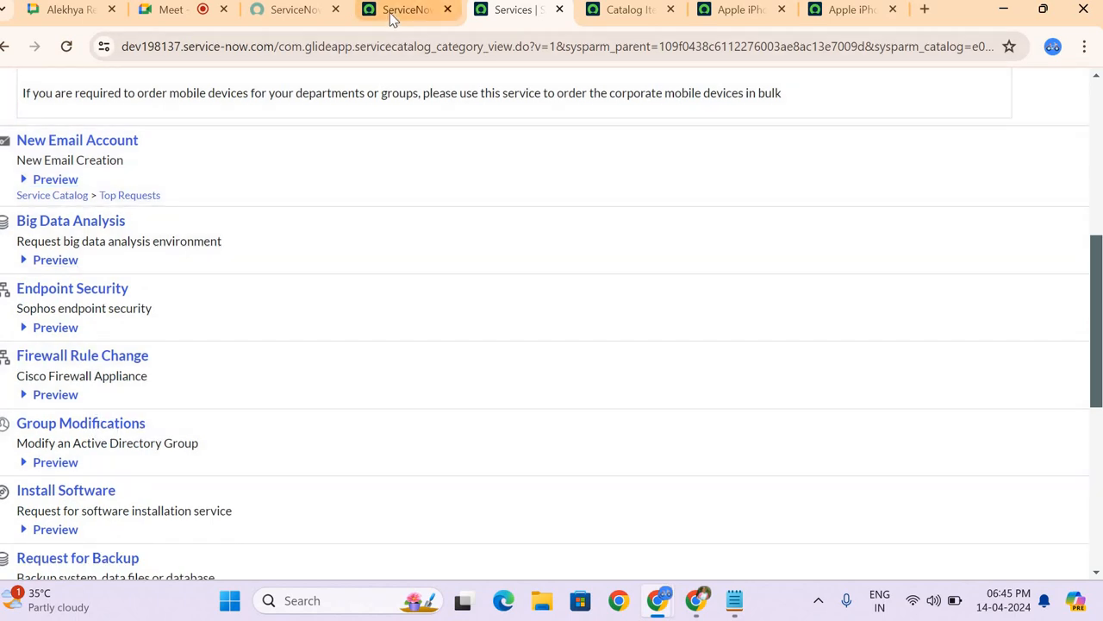
click(10, 49)
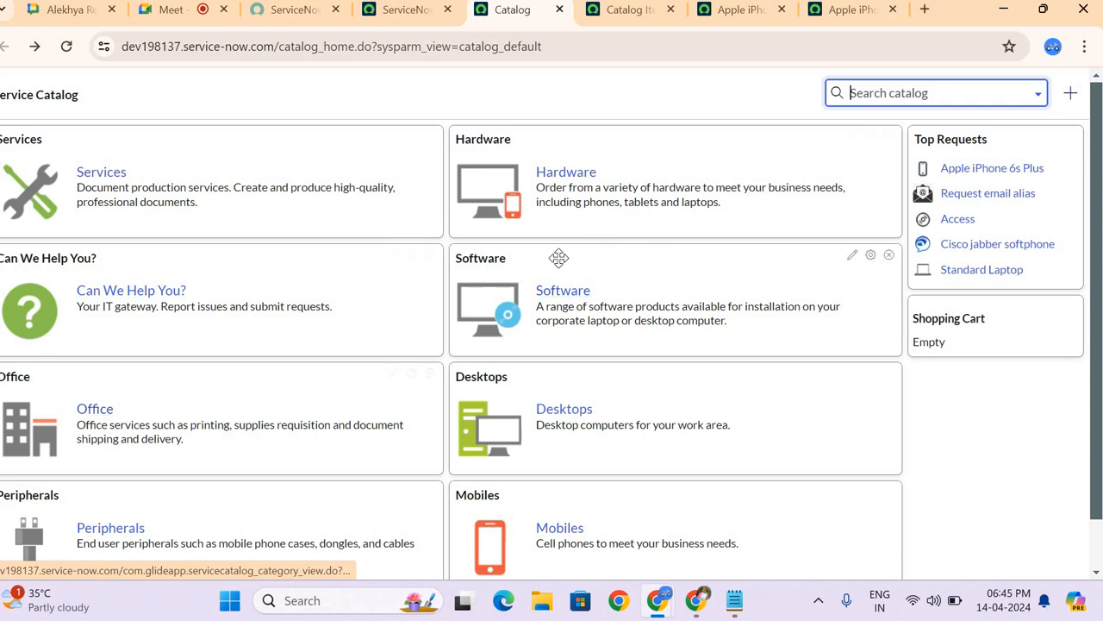
Step: Open the Software category, look through its catalog items, and return to the catalog home page
click(555, 293)
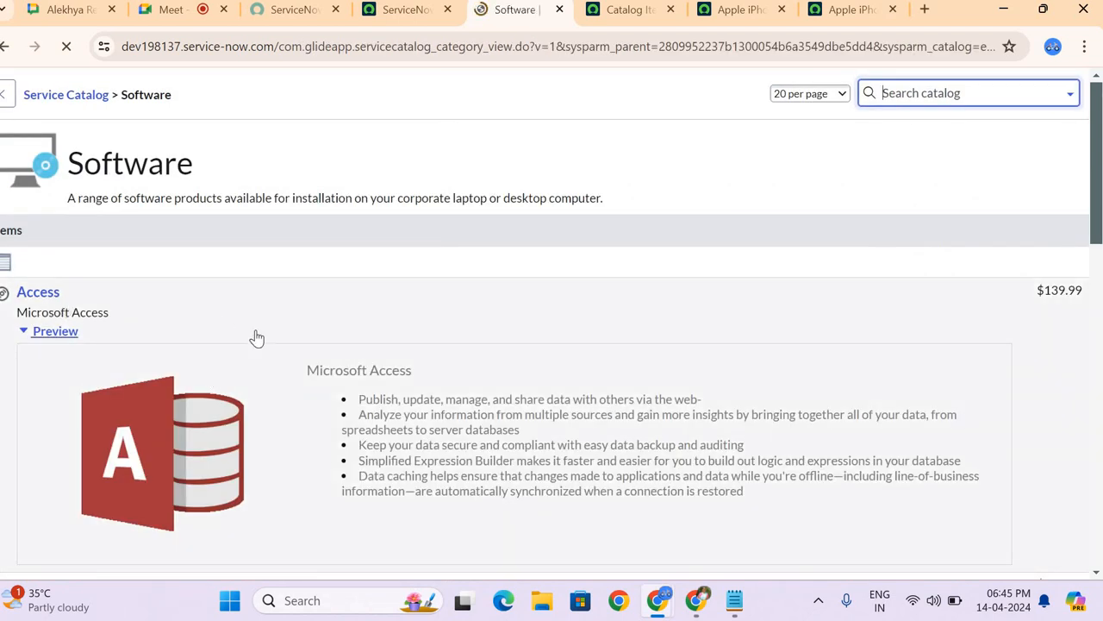
scroll(256, 337, down, 3)
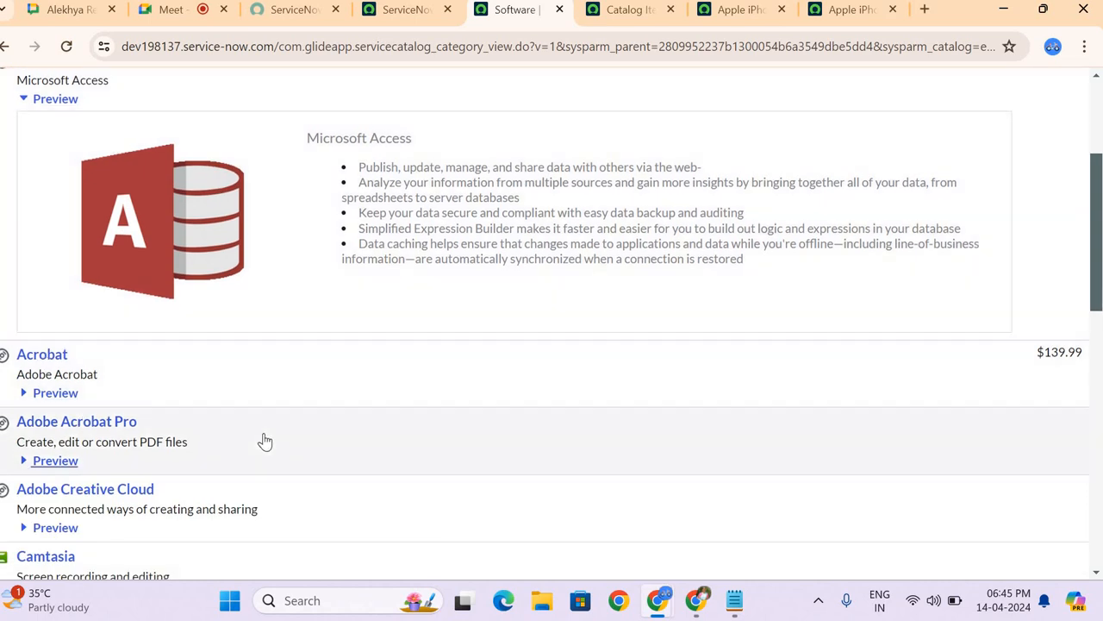
scroll(265, 441, down, 4)
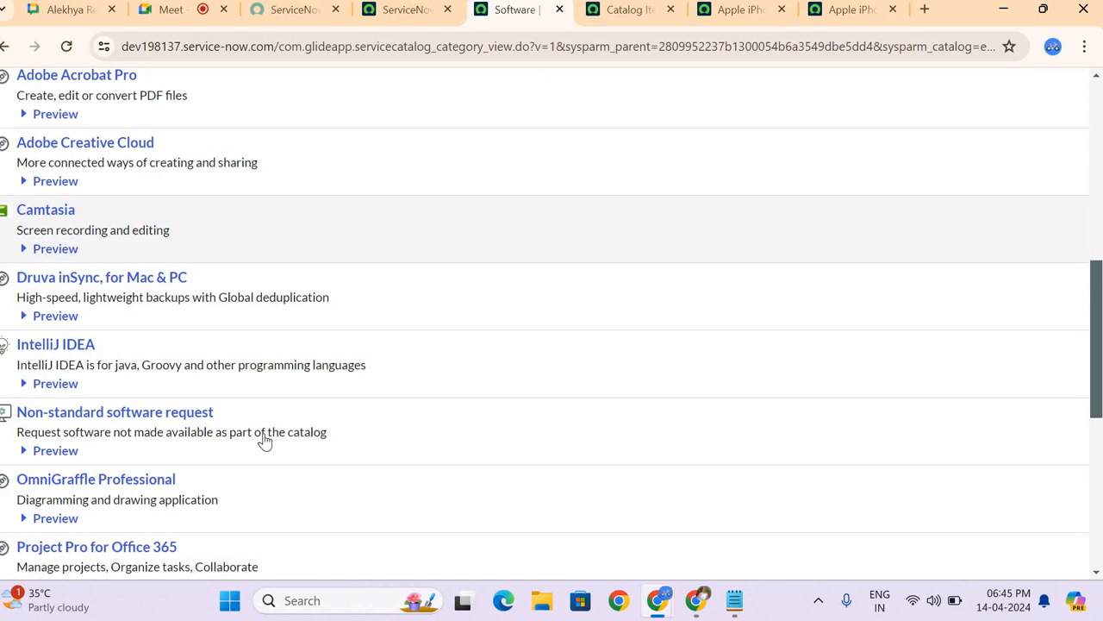
scroll(264, 441, down, 1)
scroll(265, 442, up, 7)
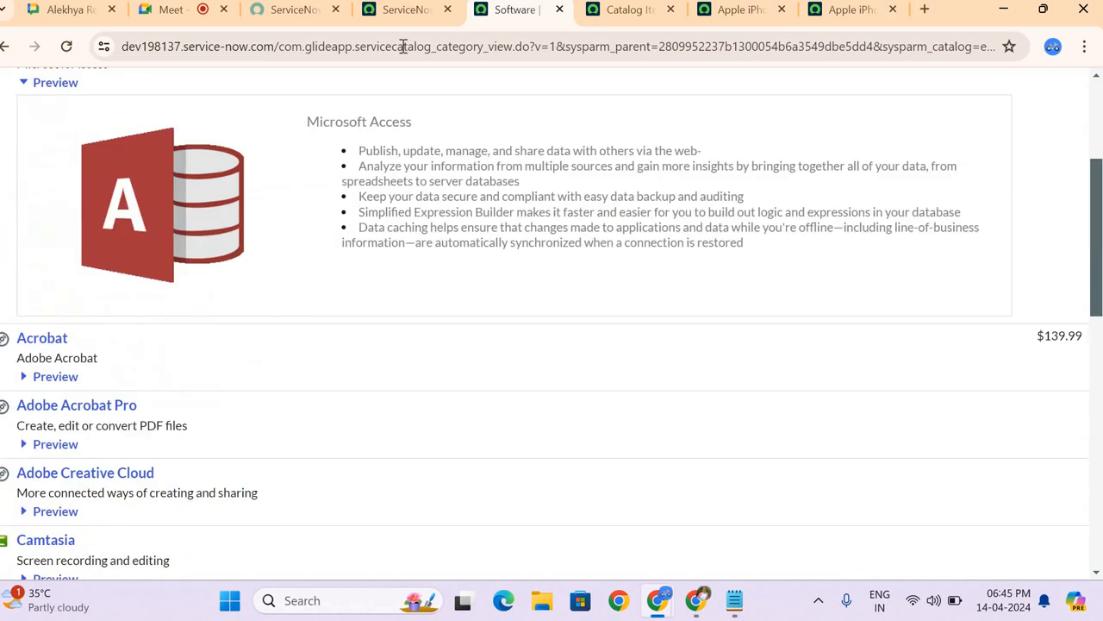
click(7, 47)
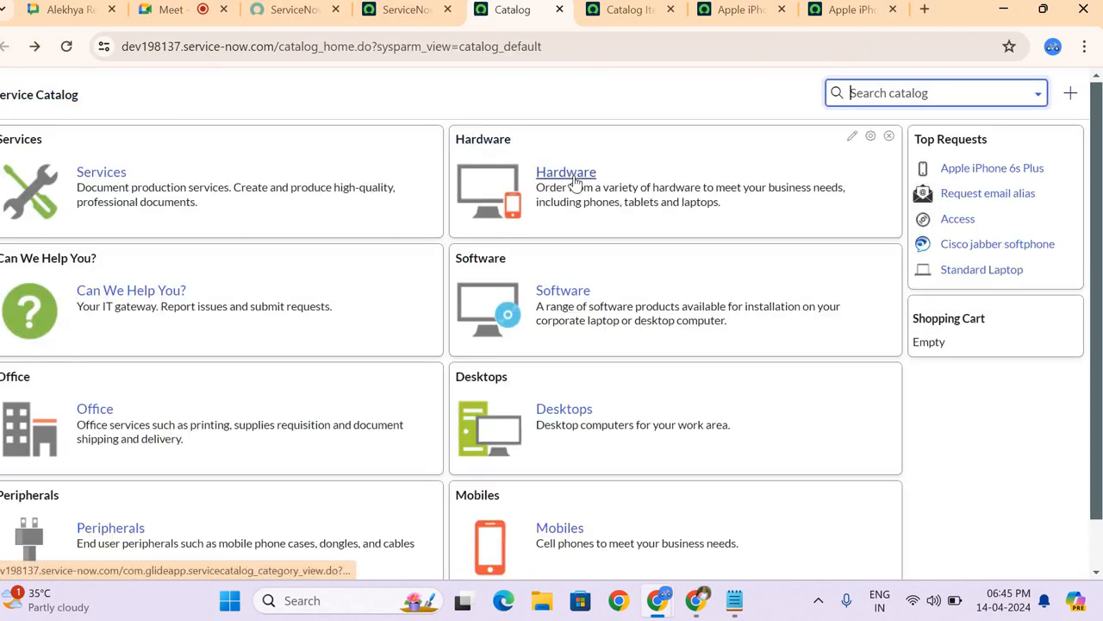
Step: Open the Hardware category and look through the laptops, iPads and other items it offers
click(573, 182)
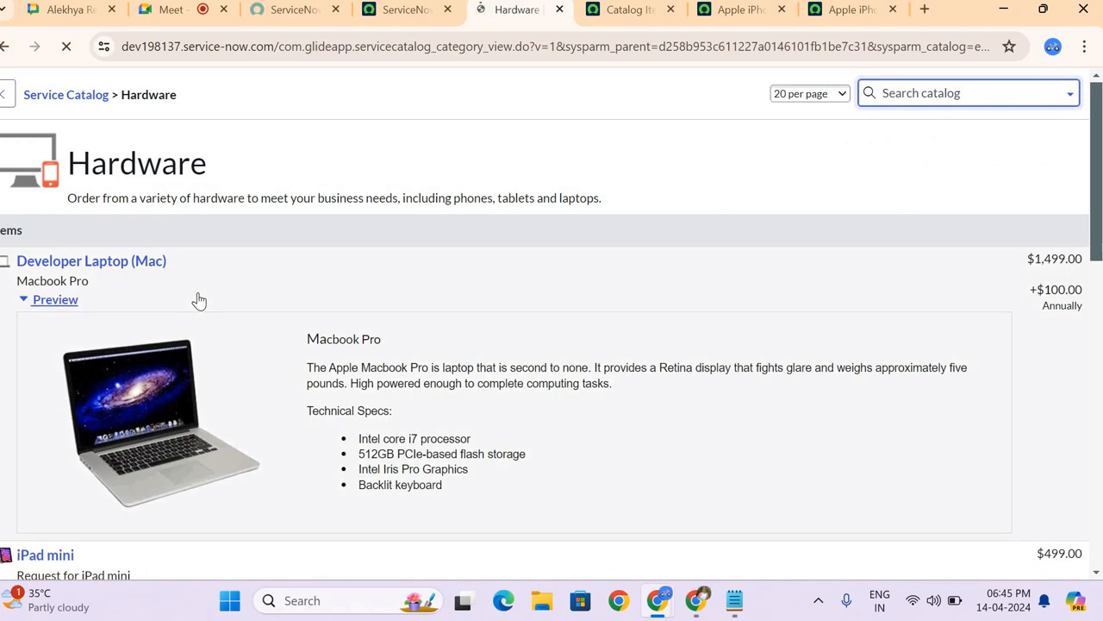
scroll(199, 300, down, 1)
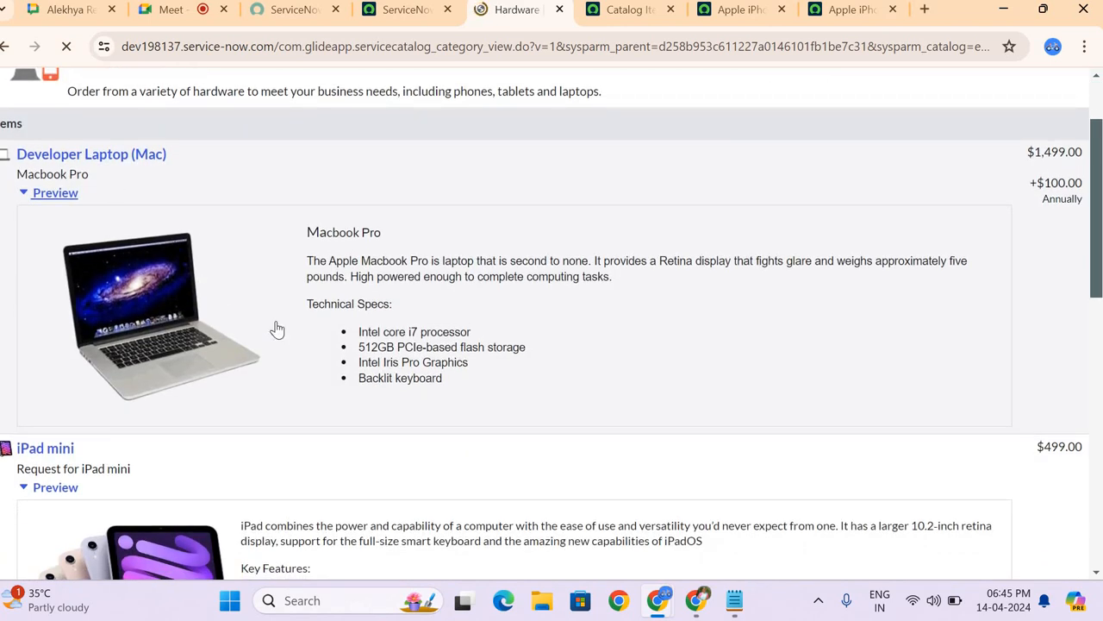
scroll(277, 330, down, 2)
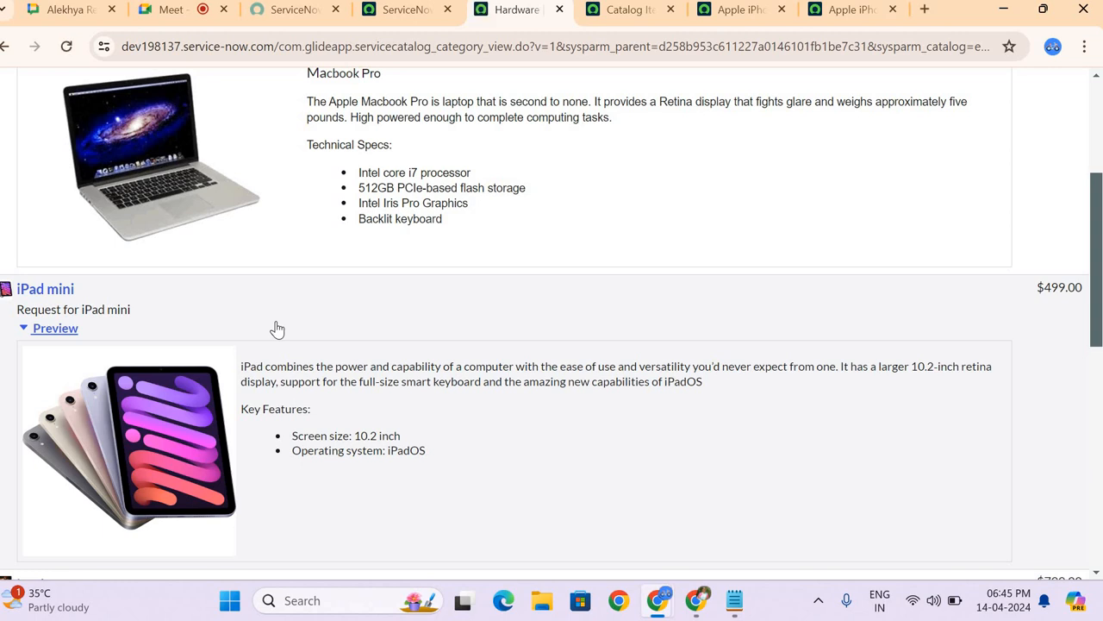
scroll(277, 329, down, 3)
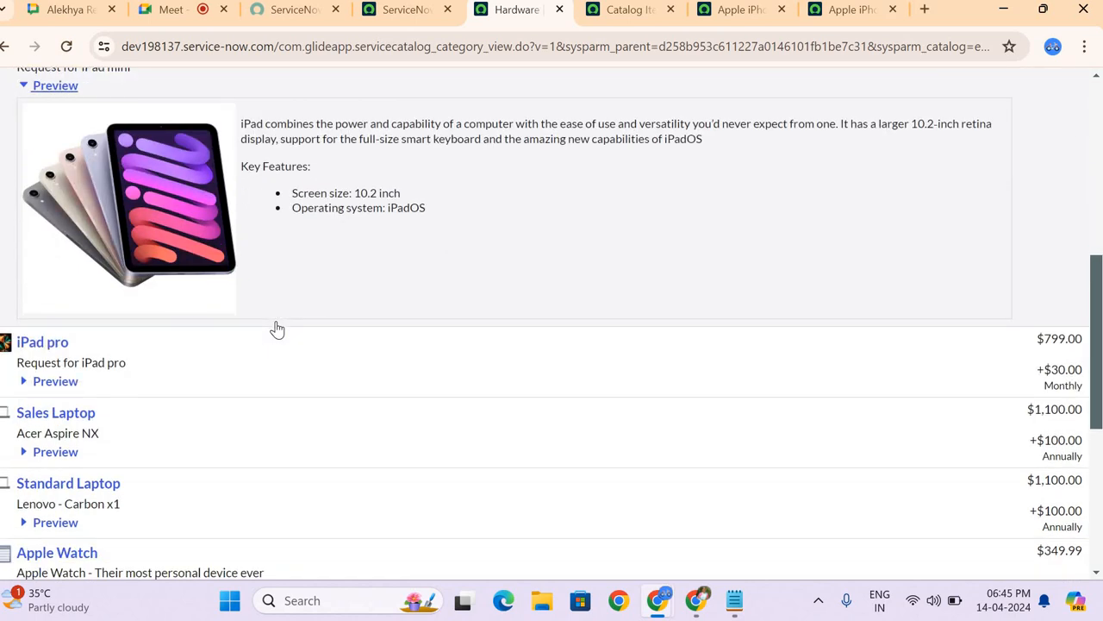
scroll(277, 329, down, 1)
scroll(116, 273, up, 3)
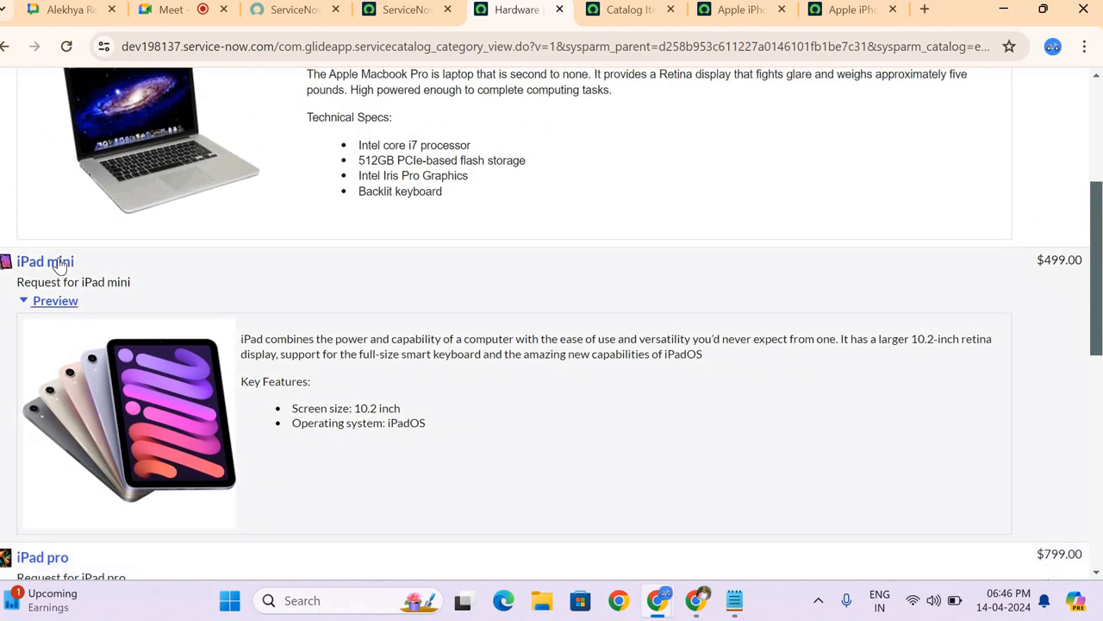
Step: Order one iPad mini from the Hardware category in Purple with 256 GB storage
click(58, 265)
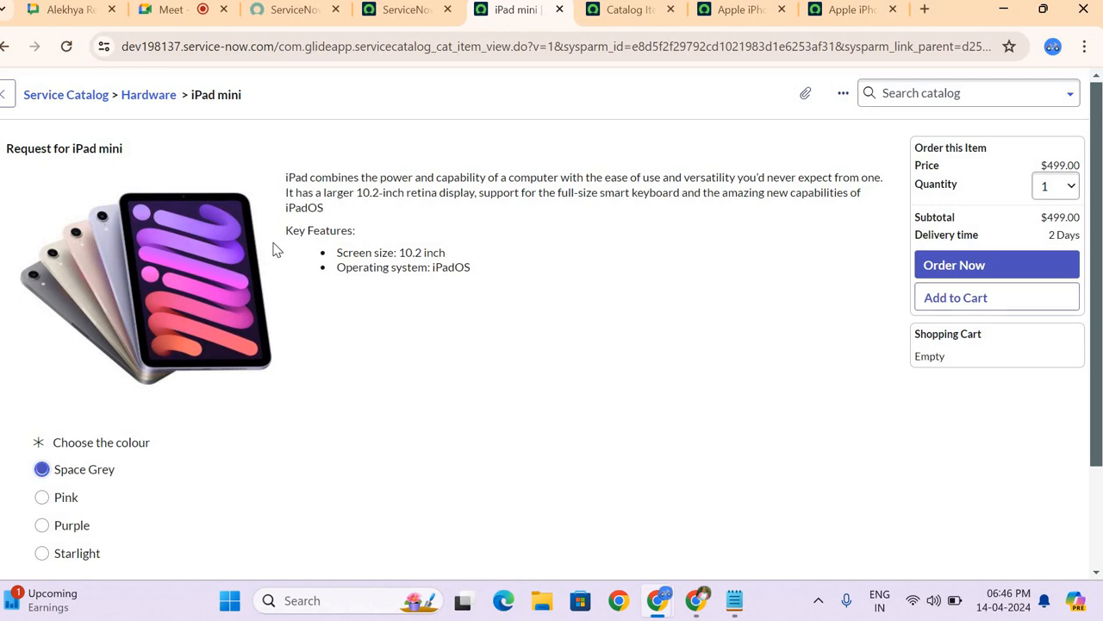
scroll(274, 249, down, 2)
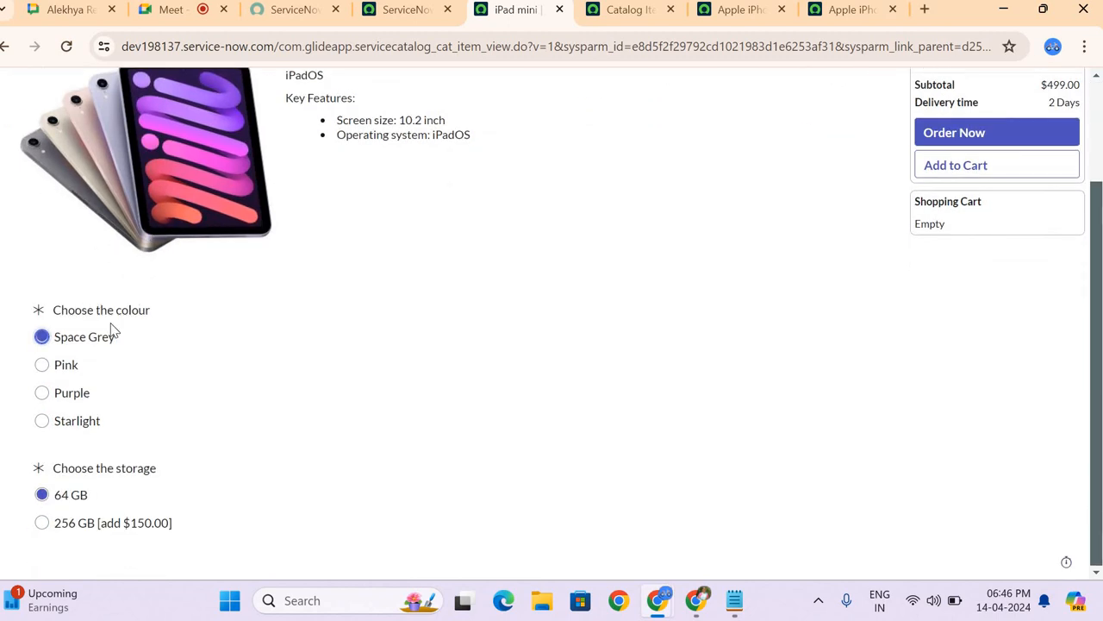
click(59, 369)
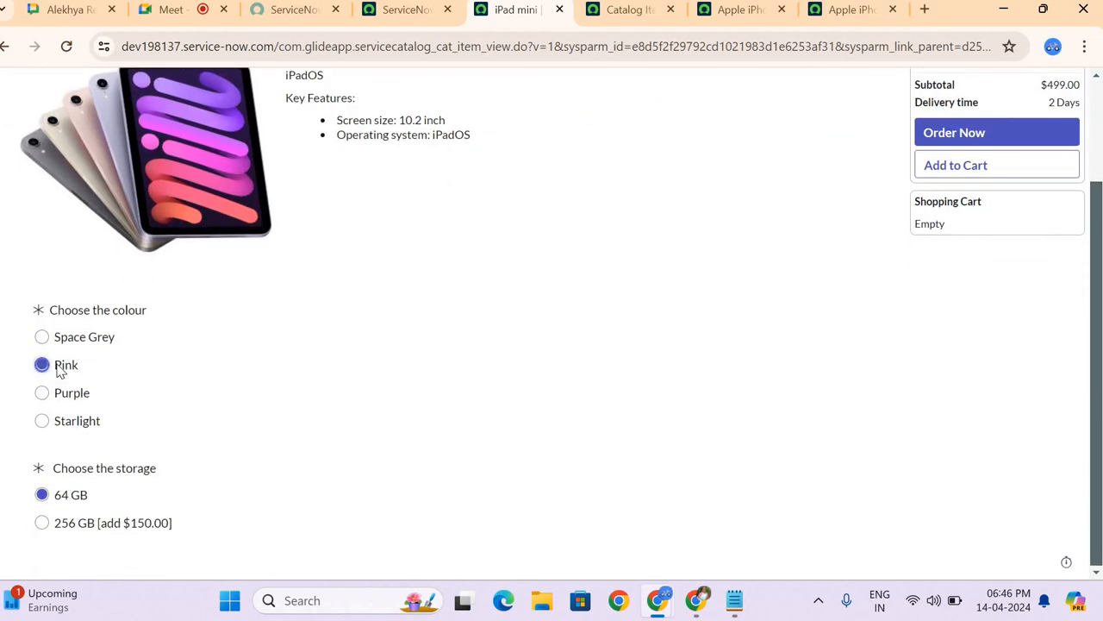
click(63, 394)
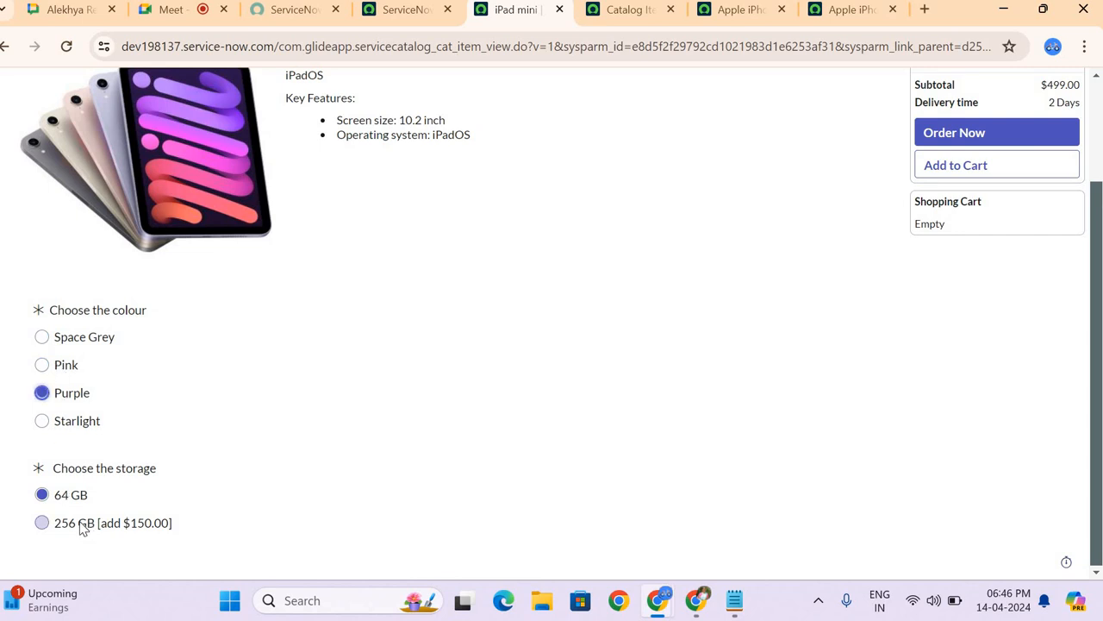
click(80, 528)
scroll(878, 267, up, 1)
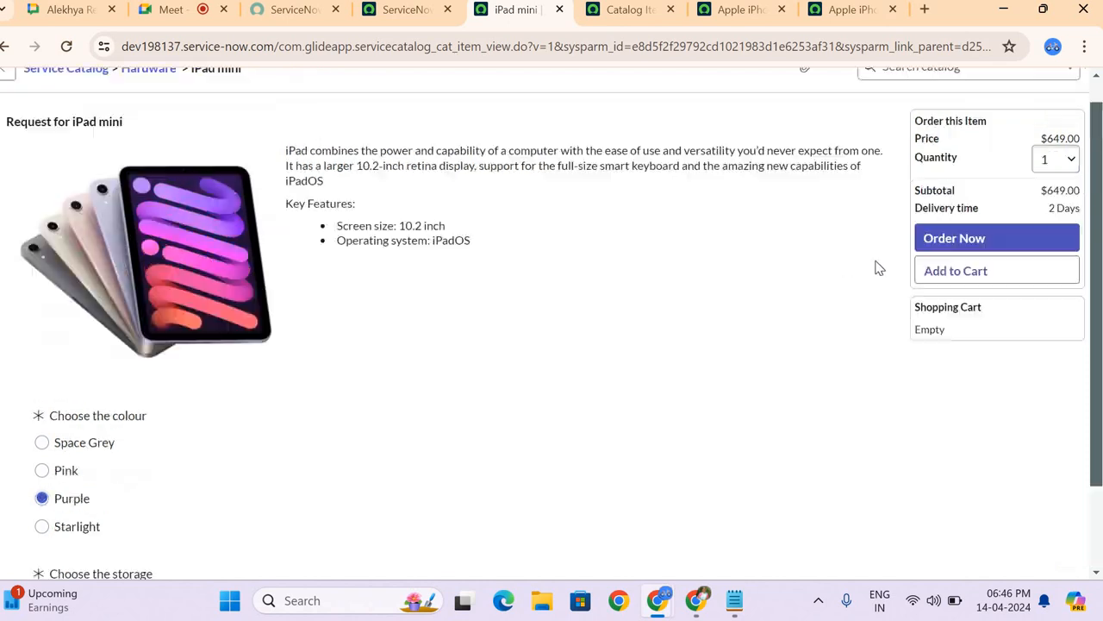
scroll(878, 267, up, 1)
click(927, 265)
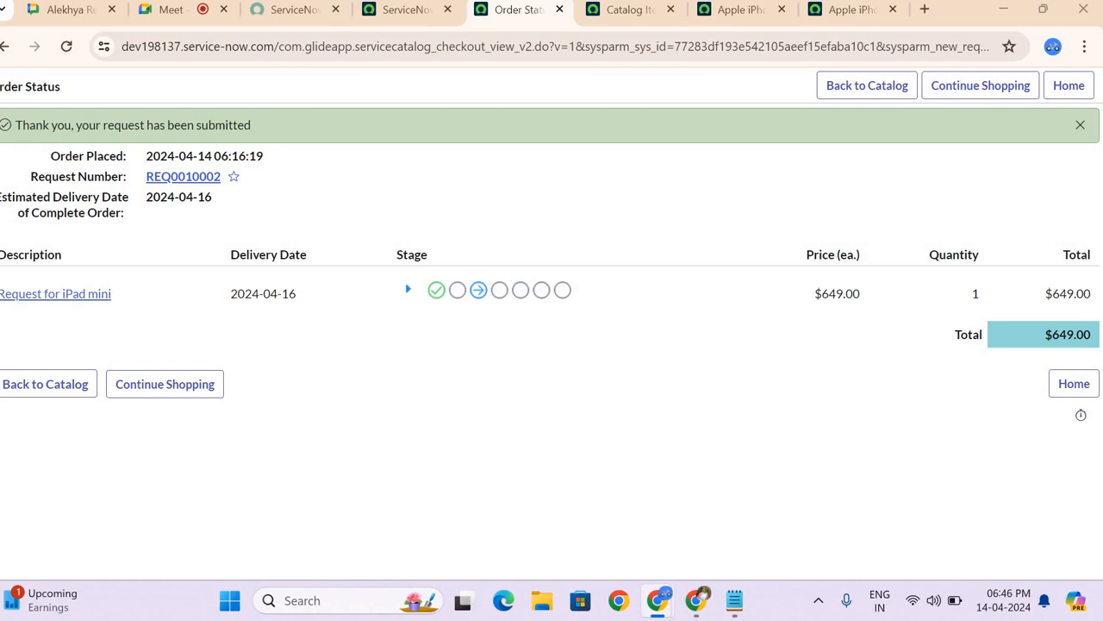
Step: Go back from the order status page to the Service Catalog home page and look over its categories
click(6, 47)
click(6, 48)
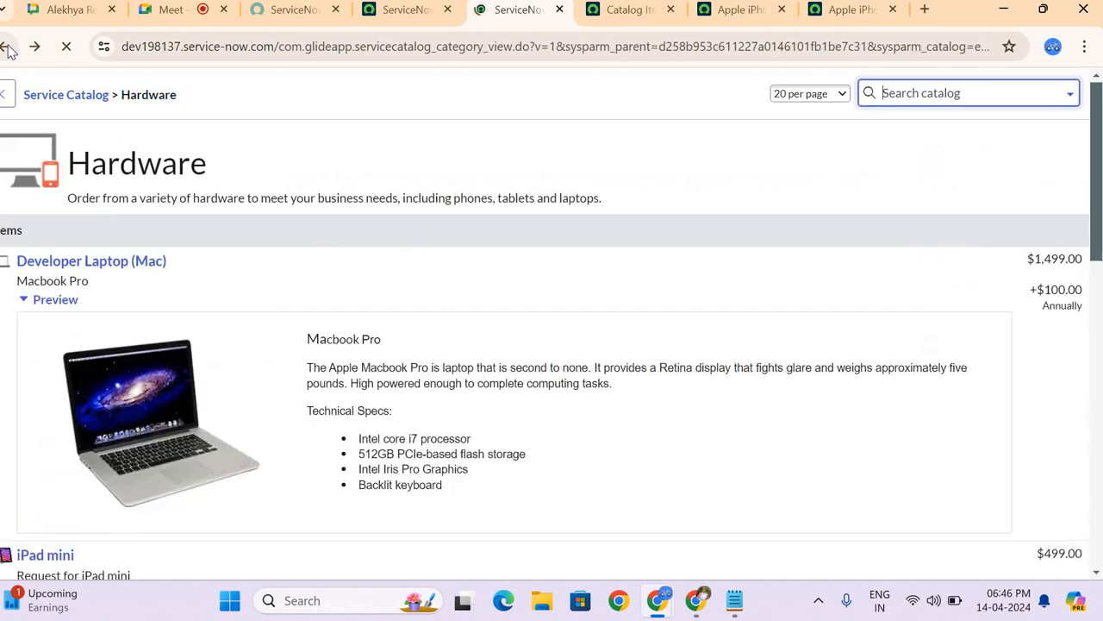
click(7, 48)
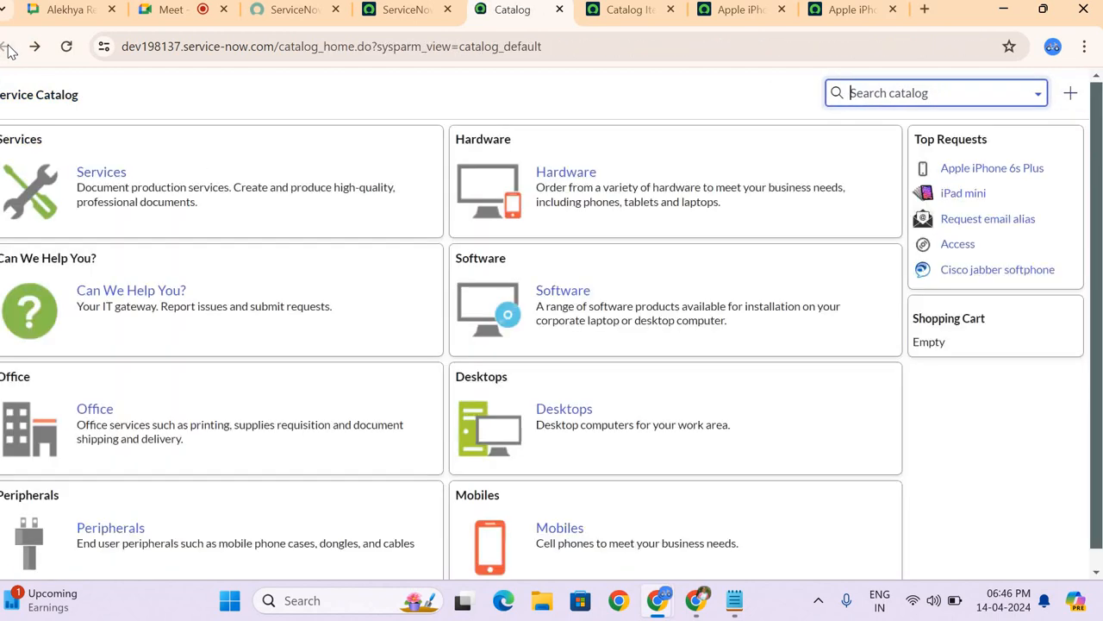
scroll(302, 116, down, 1)
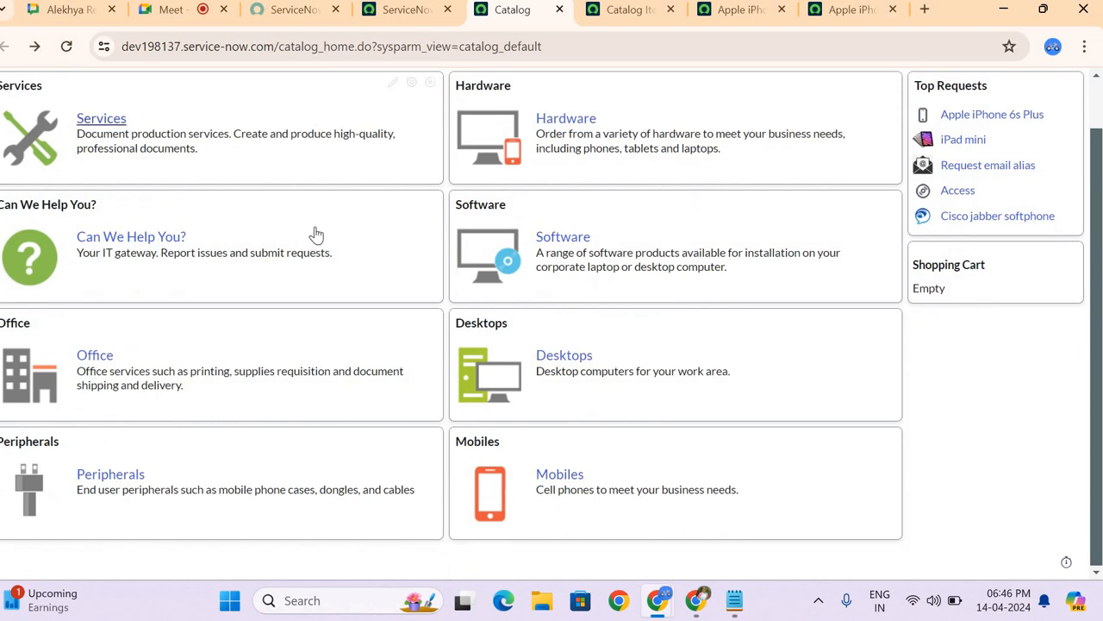
scroll(733, 108, up, 1)
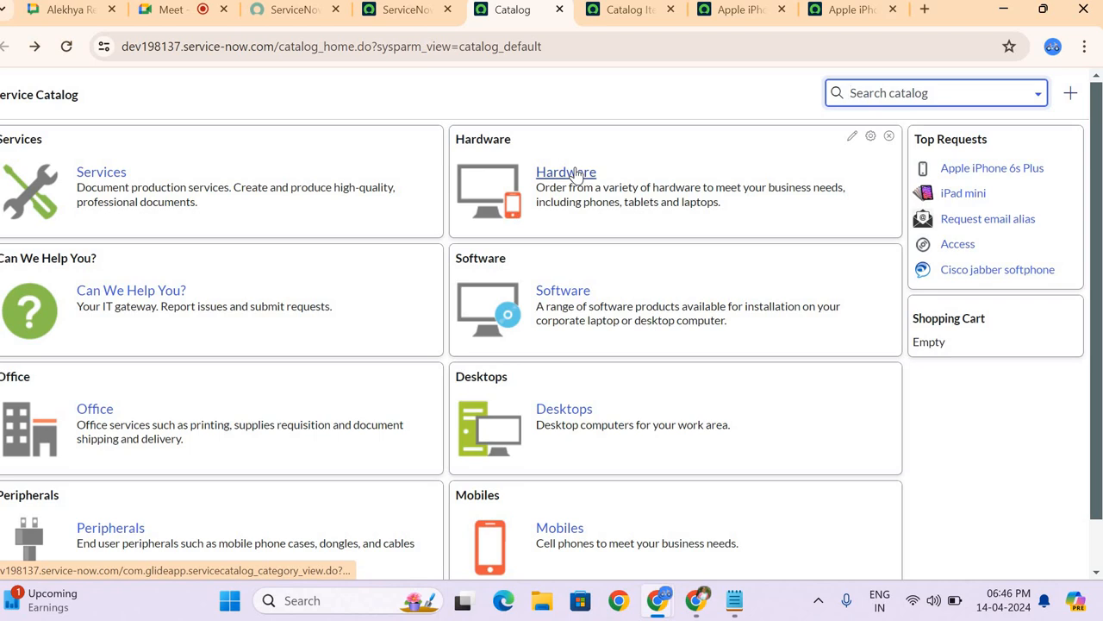
scroll(575, 172, down, 1)
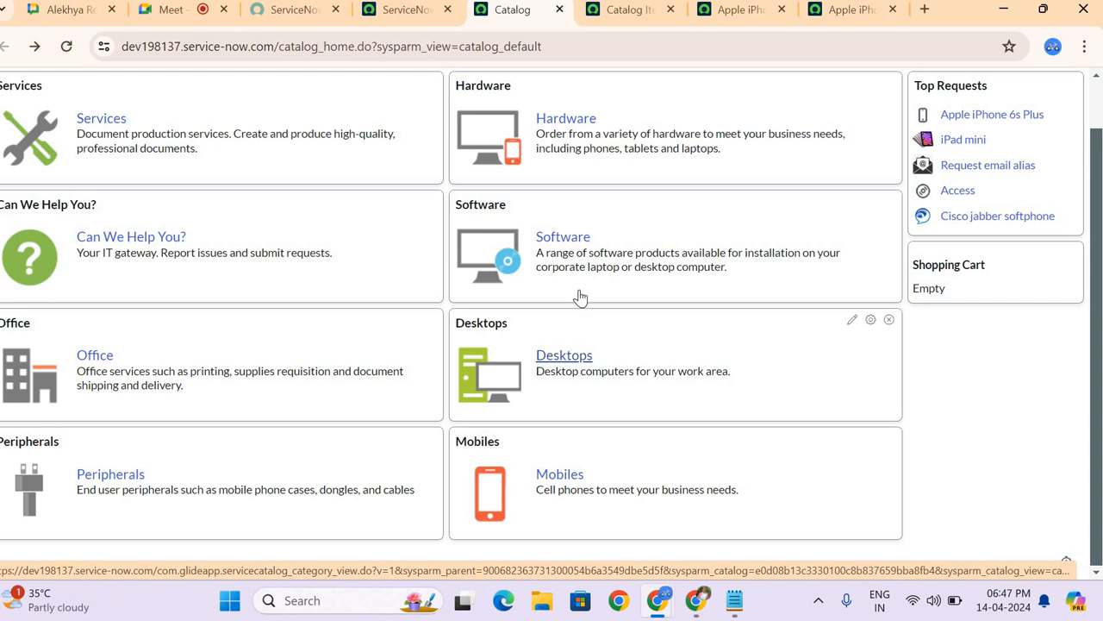
scroll(579, 297, up, 1)
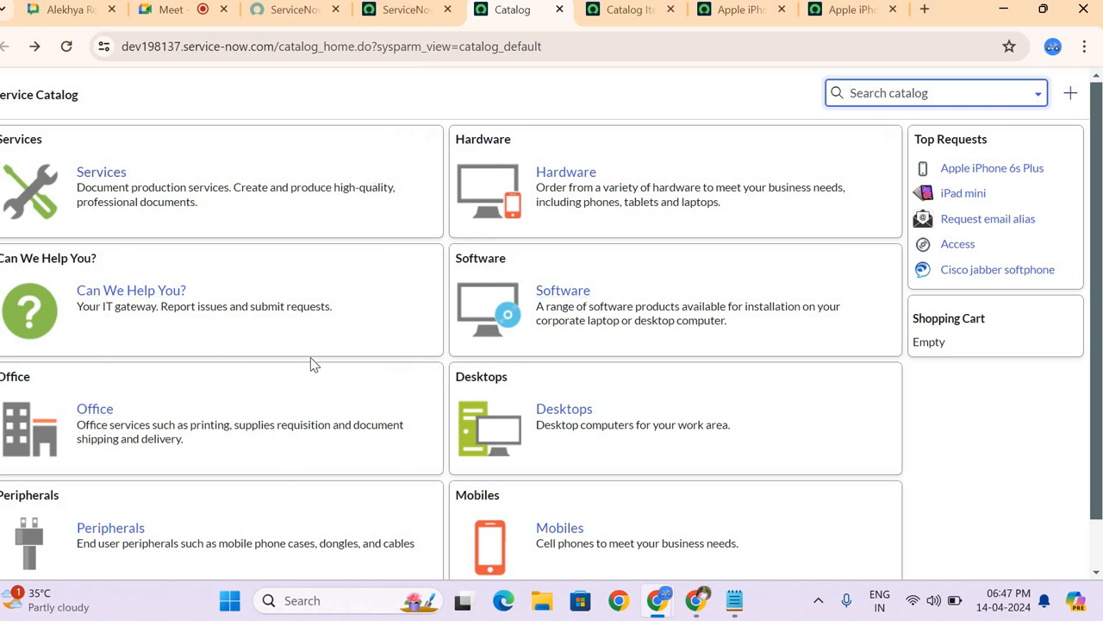
Step: Find Maintain Items in the main navigator, open it in a new tab, and highlight sc_cat_item_list in its address
click(395, 10)
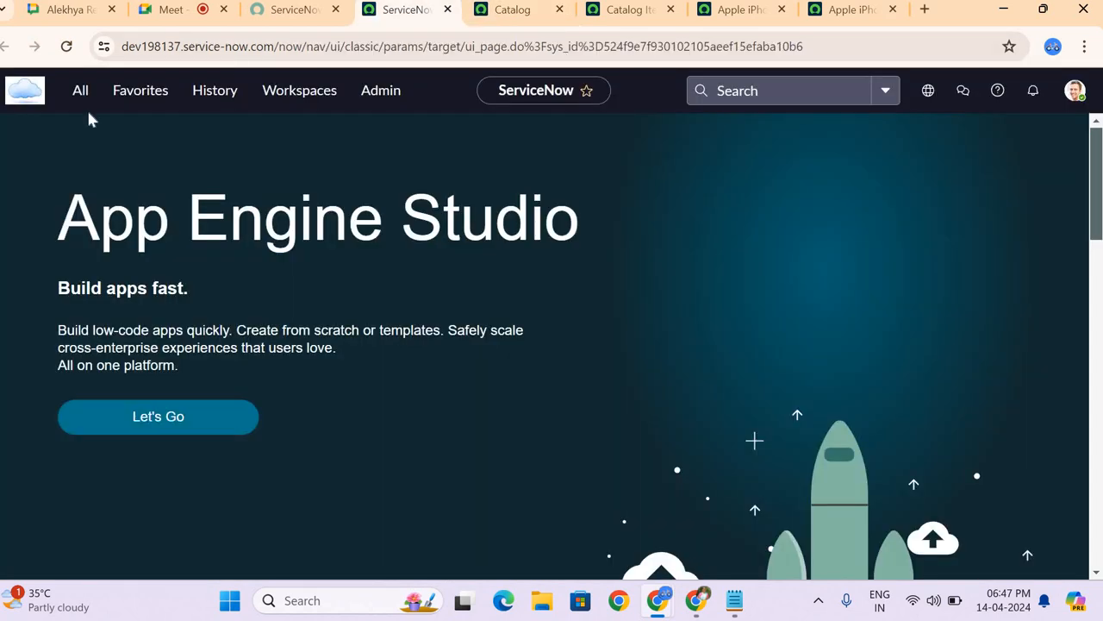
click(79, 95)
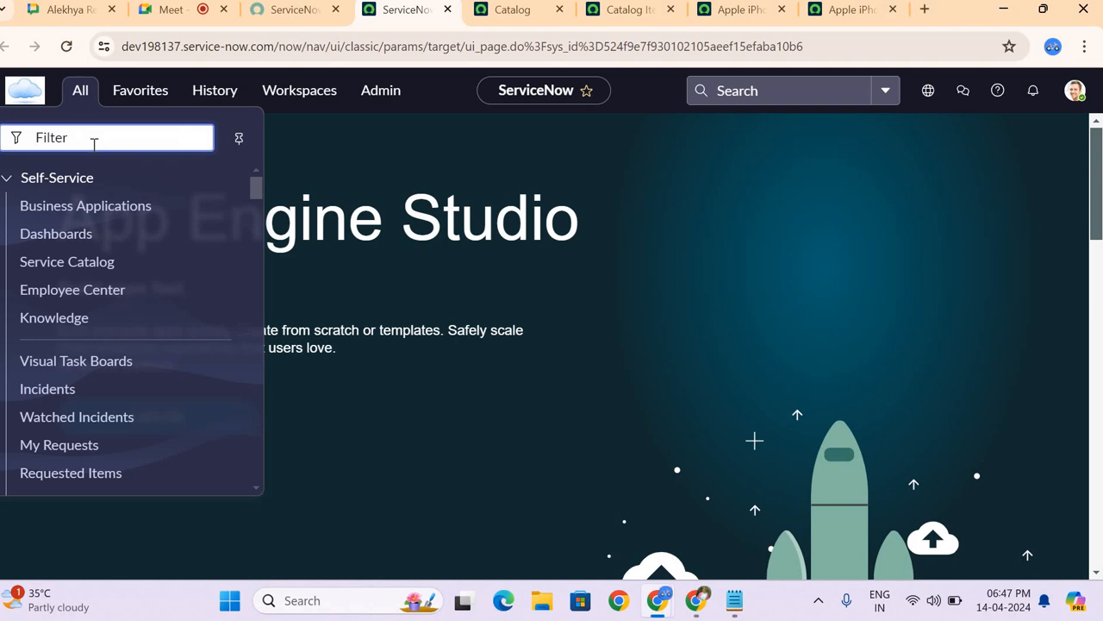
text(maintain )
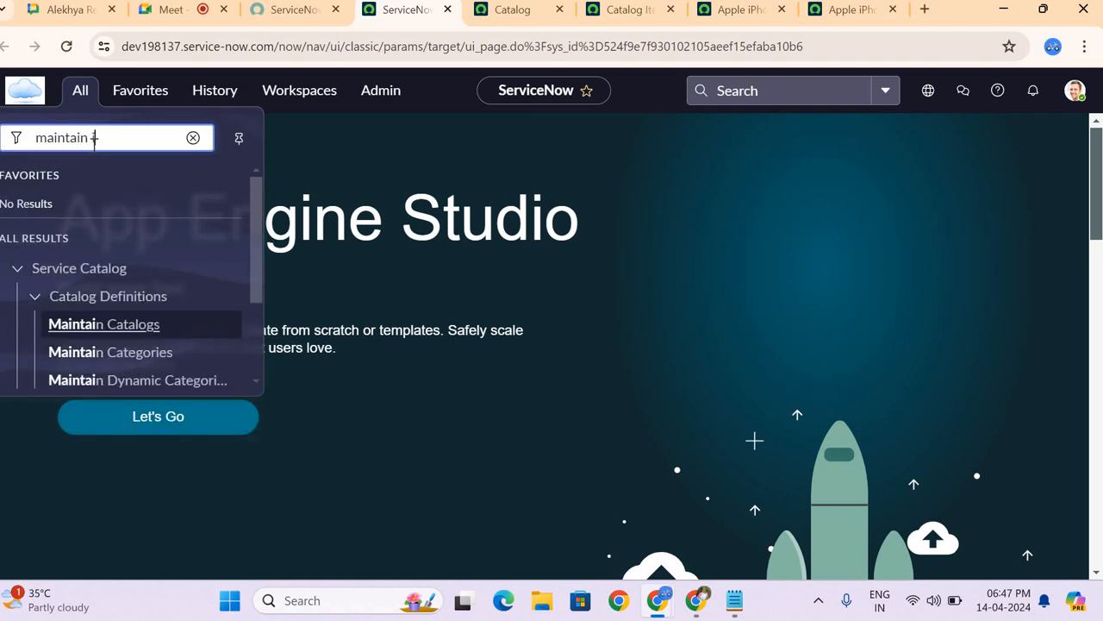
text(item)
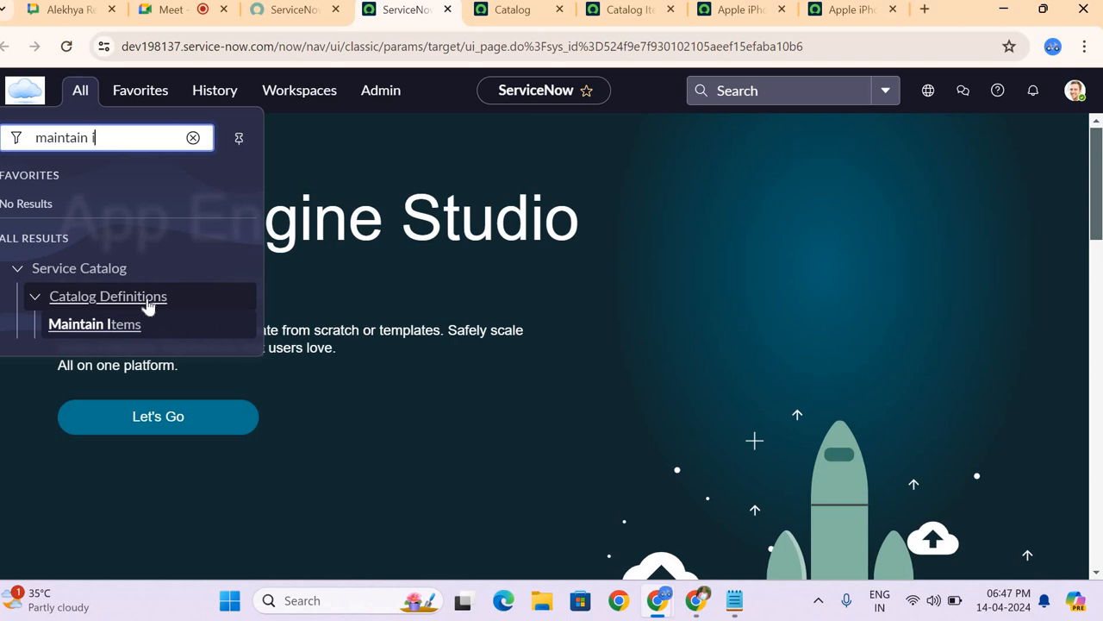
middle_click(102, 326)
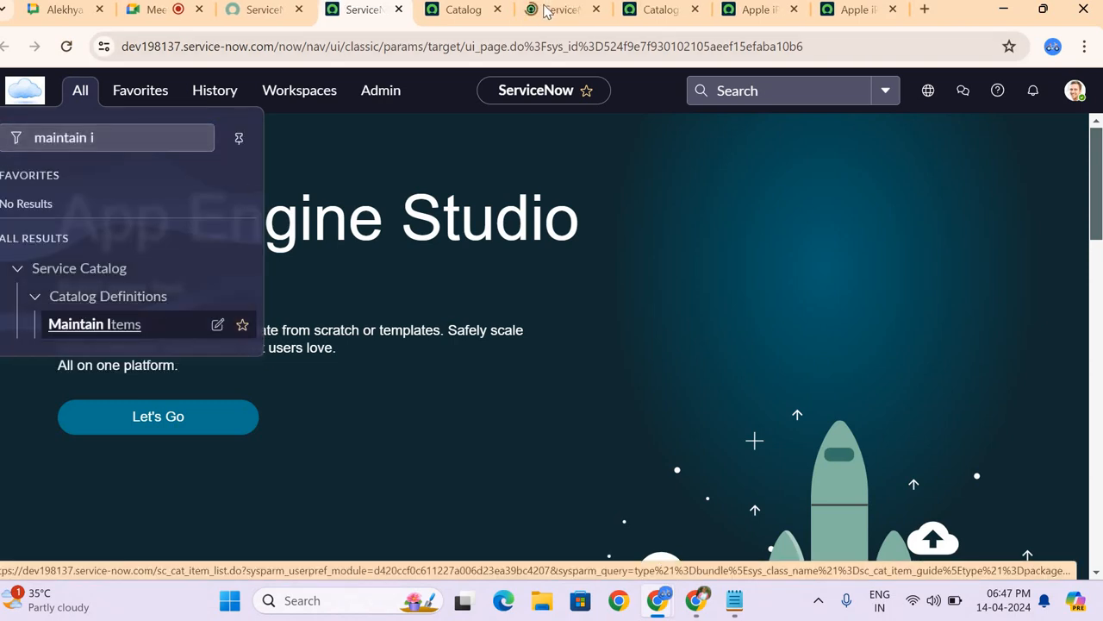
click(544, 11)
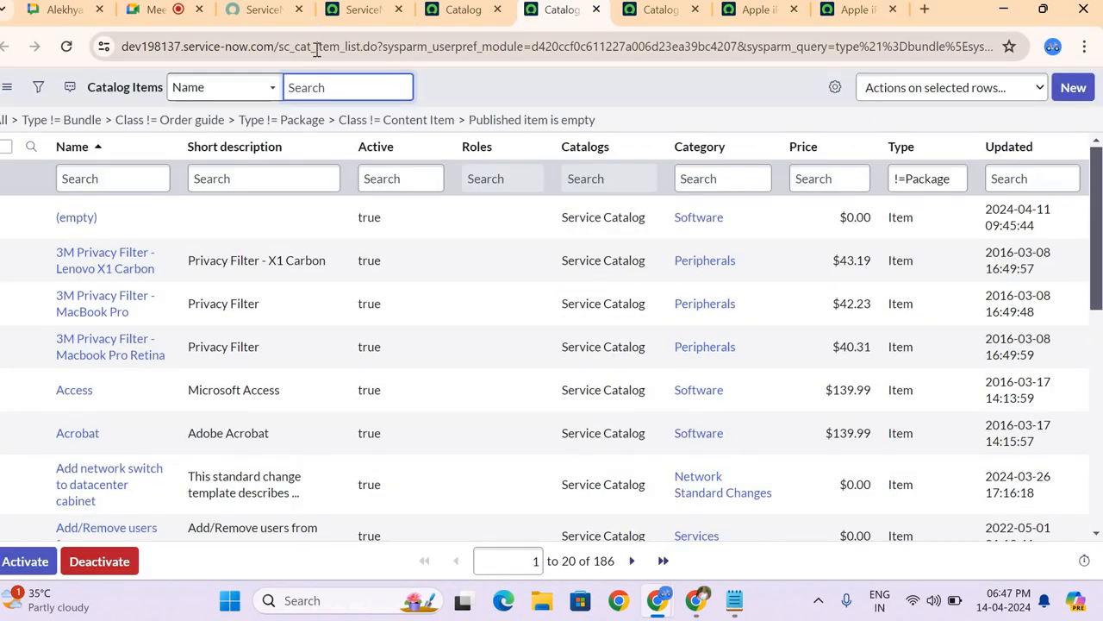
double_click(317, 46)
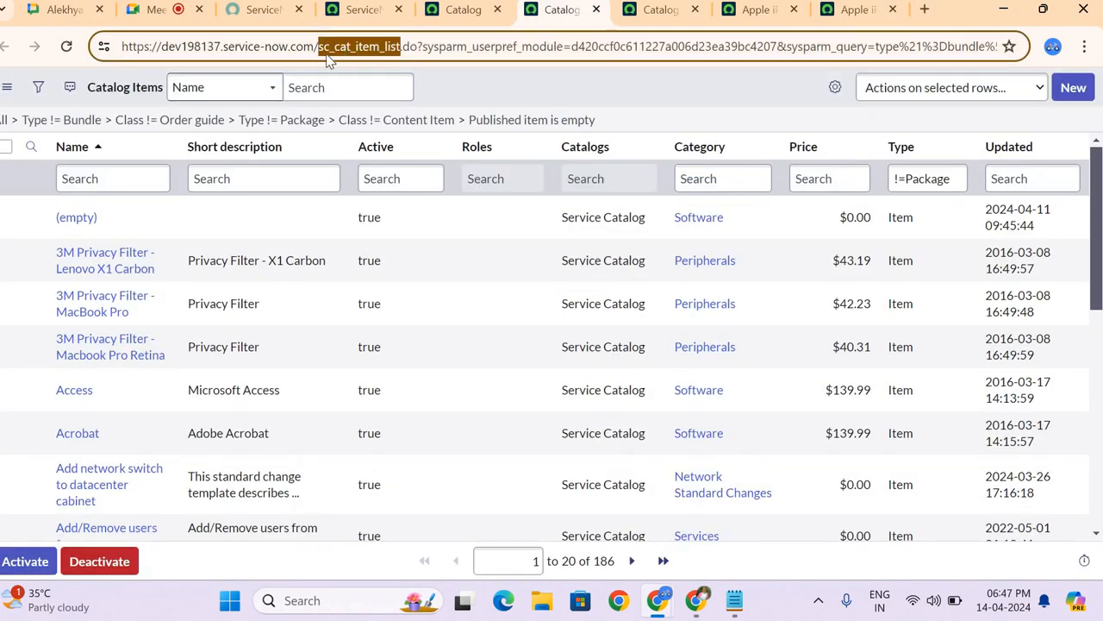
click(440, 75)
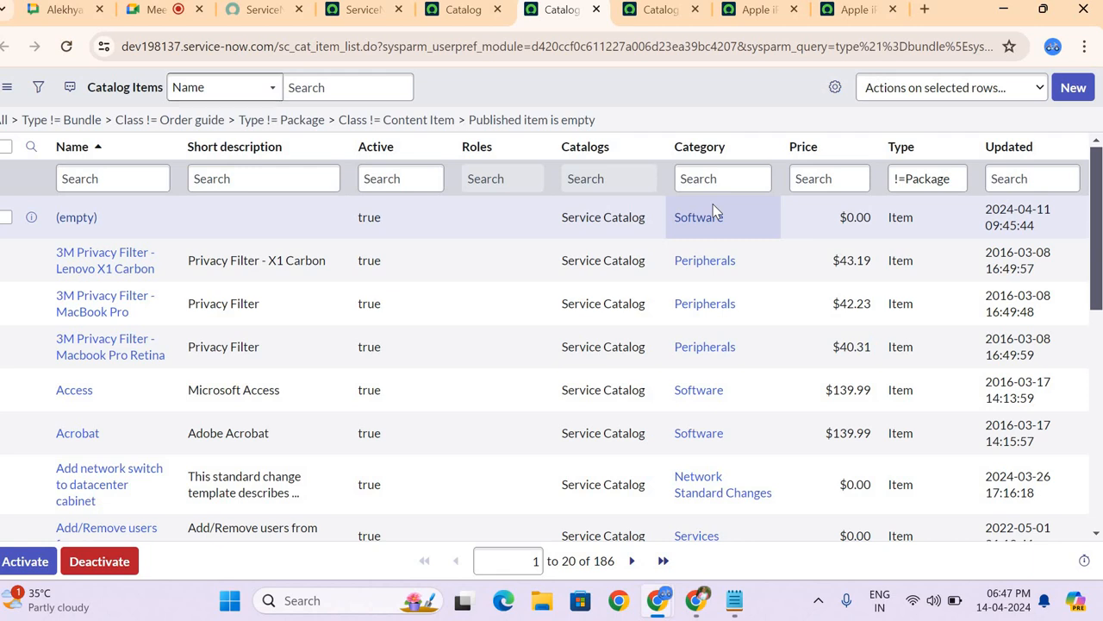
Step: Open the Apple iPhone 6s Plus record from the Catalog Items list in a new tab
scroll(712, 205, down, 3)
scroll(375, 380, down, 3)
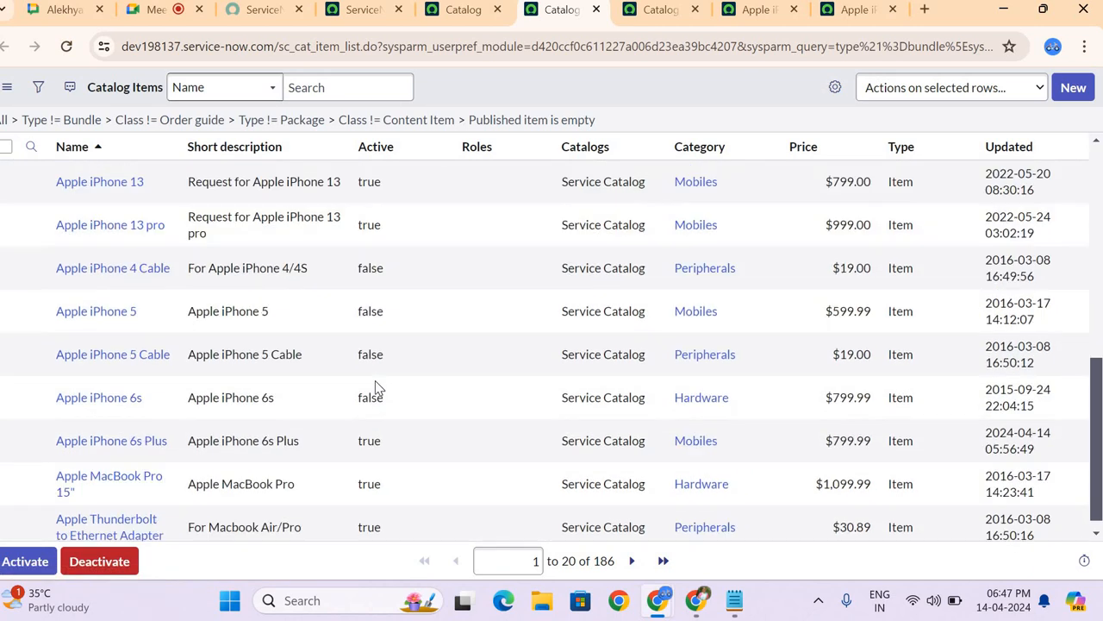
middle_click(142, 435)
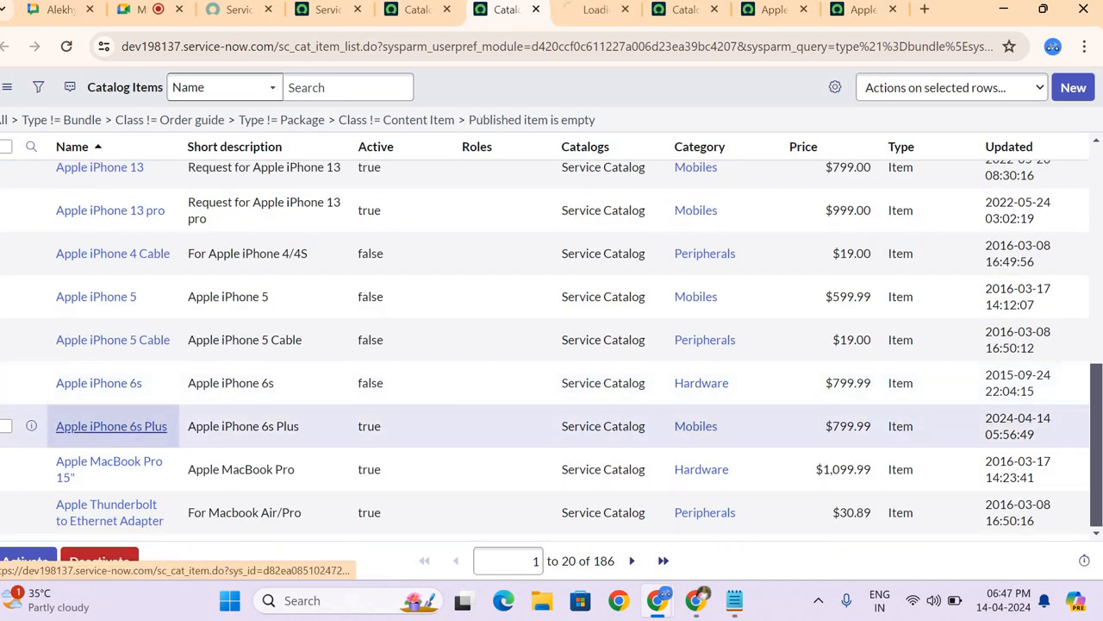
click(591, 15)
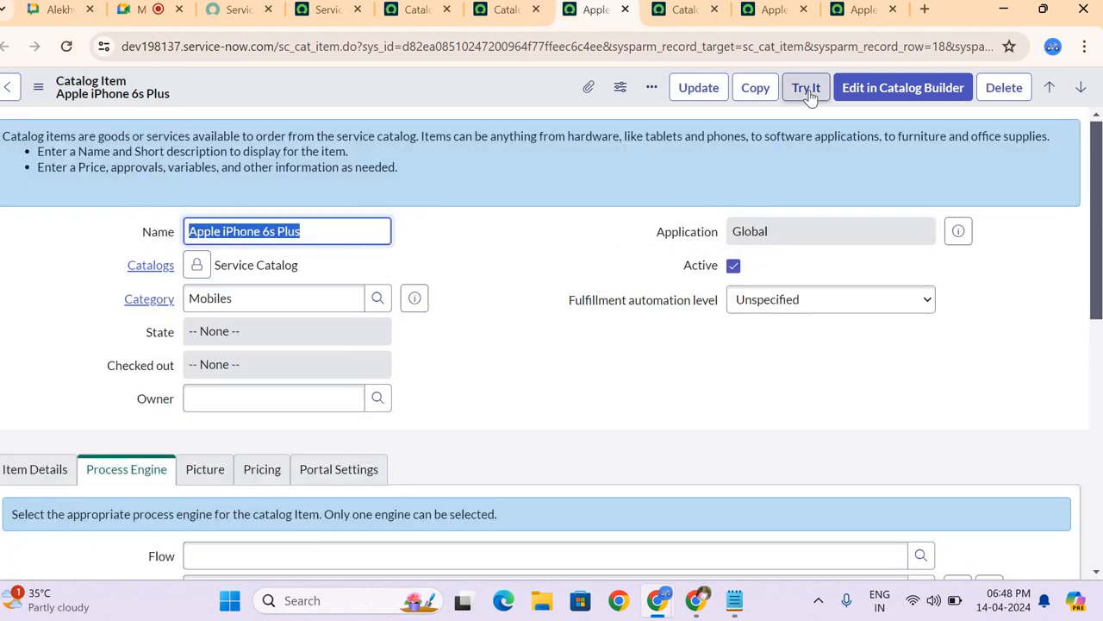
Step: Preview the Apple iPhone 6s Plus with Try It and look through its description and order questions
click(807, 90)
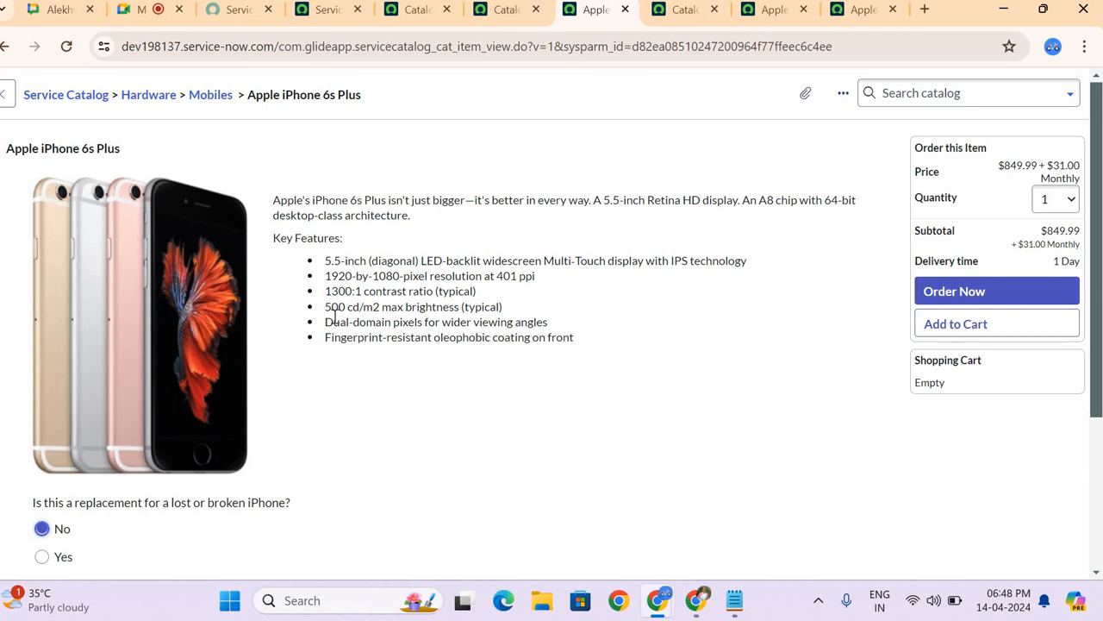
scroll(358, 332, down, 1)
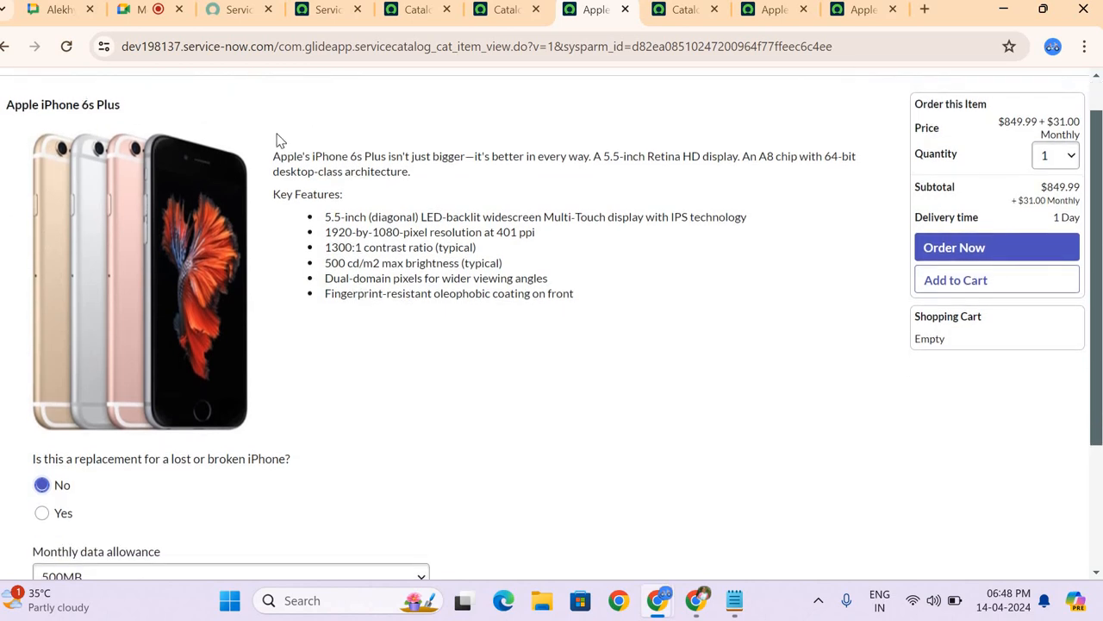
scroll(417, 210, down, 3)
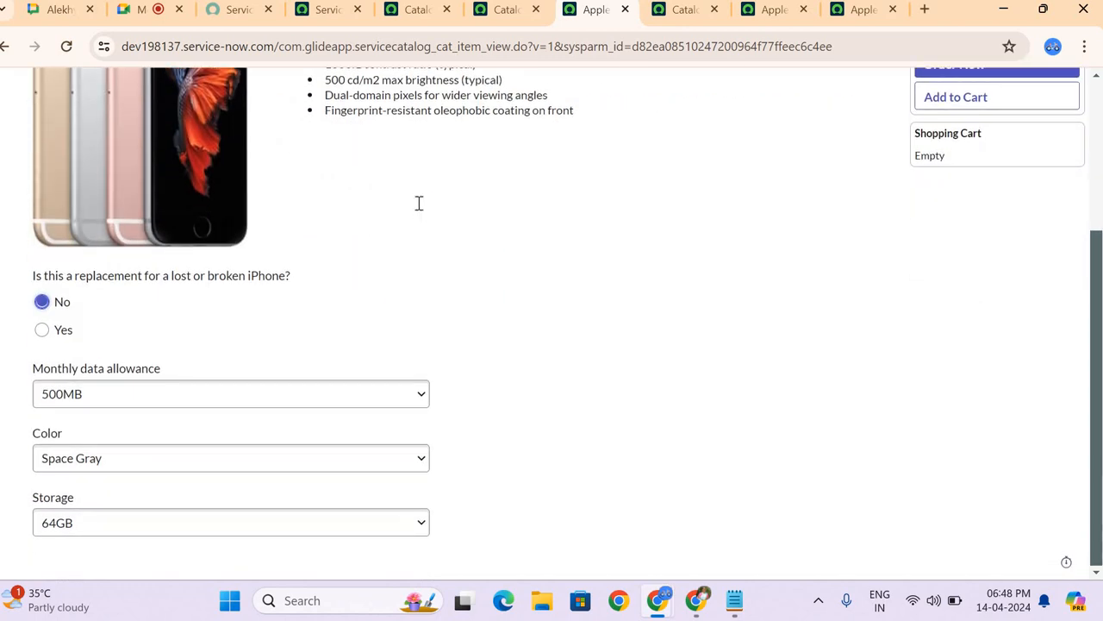
scroll(419, 204, up, 4)
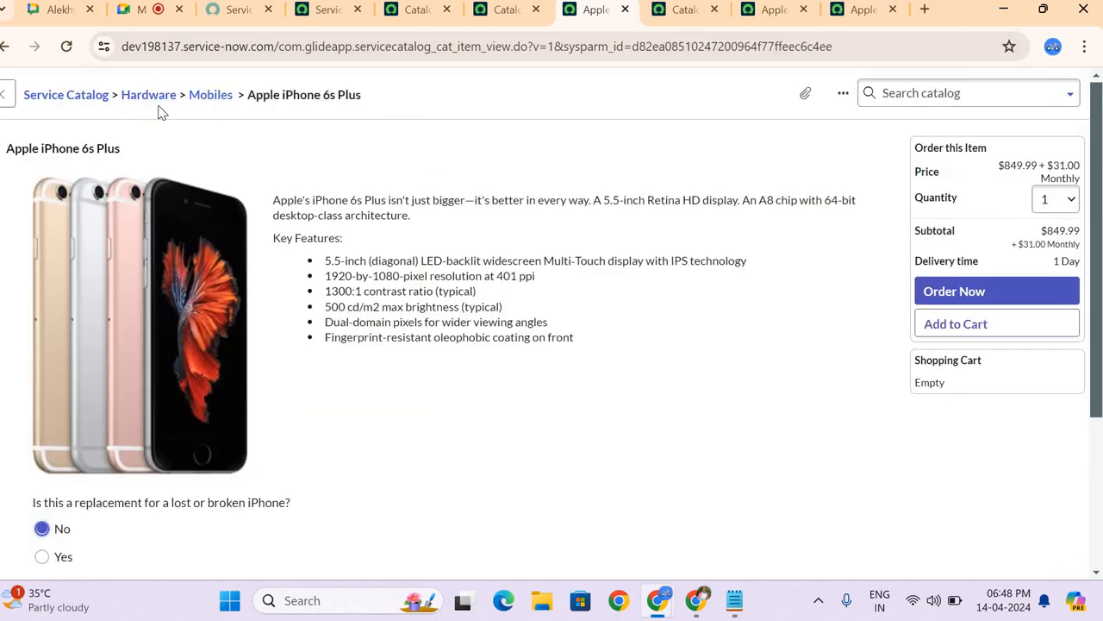
scroll(372, 228, down, 2)
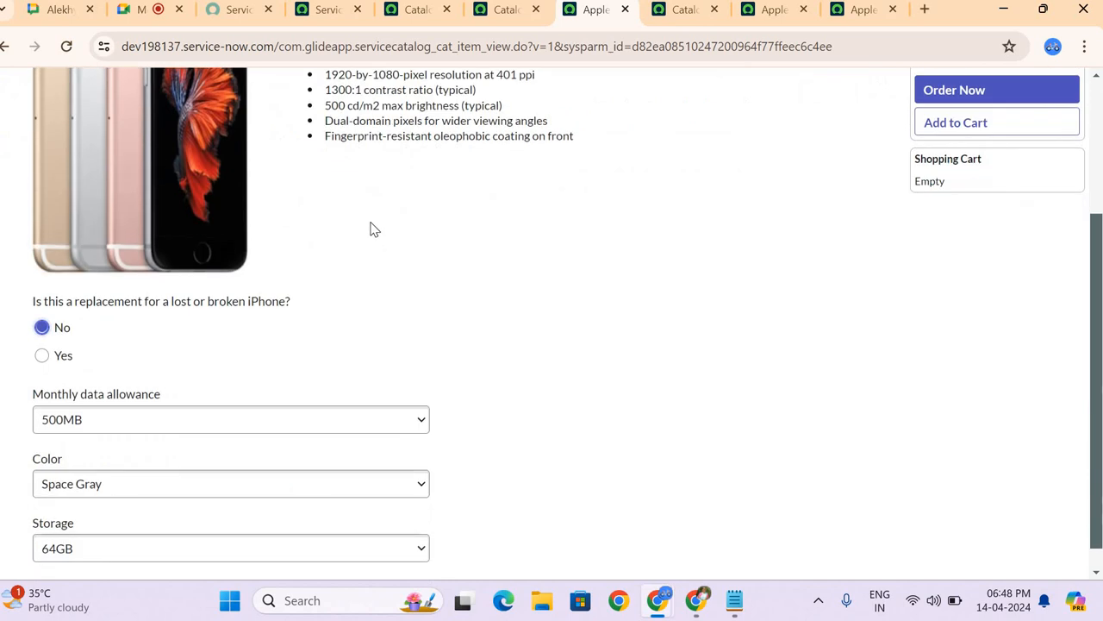
scroll(373, 229, down, 1)
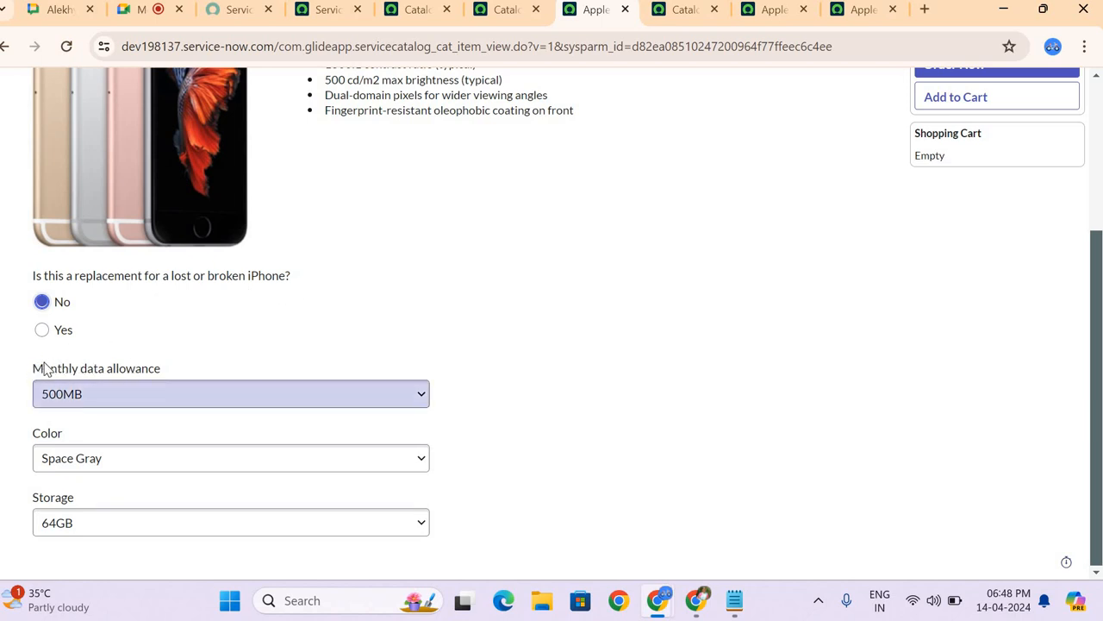
Step: Examine the choices for Monthly data allowance, Color and Storage, keeping 500MB, Space Gray and 64GB
click(178, 397)
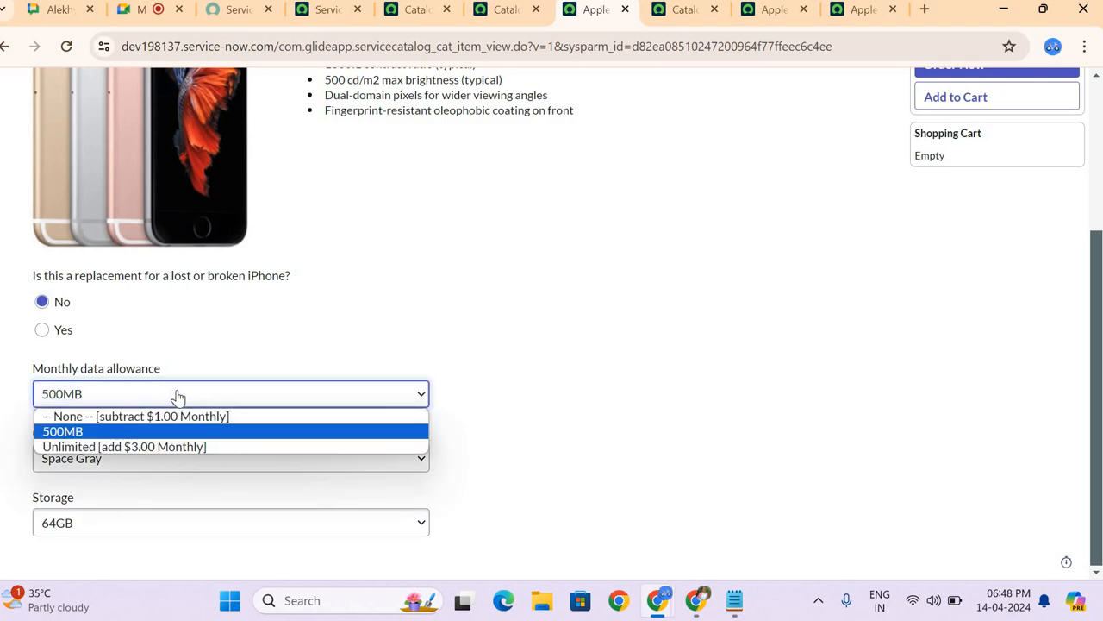
click(45, 431)
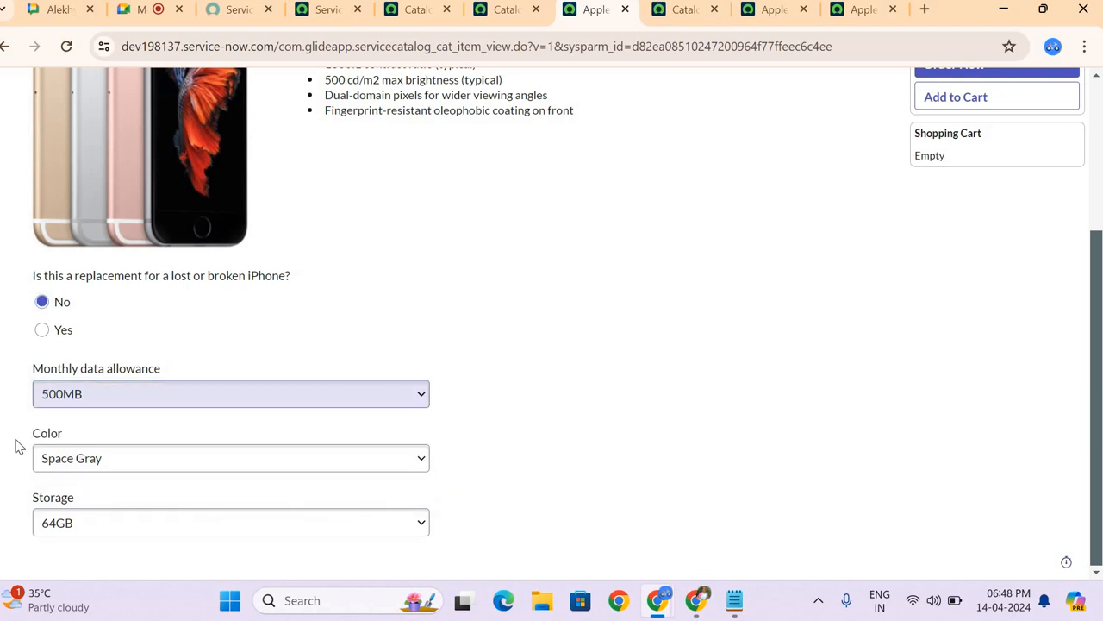
click(69, 465)
click(69, 464)
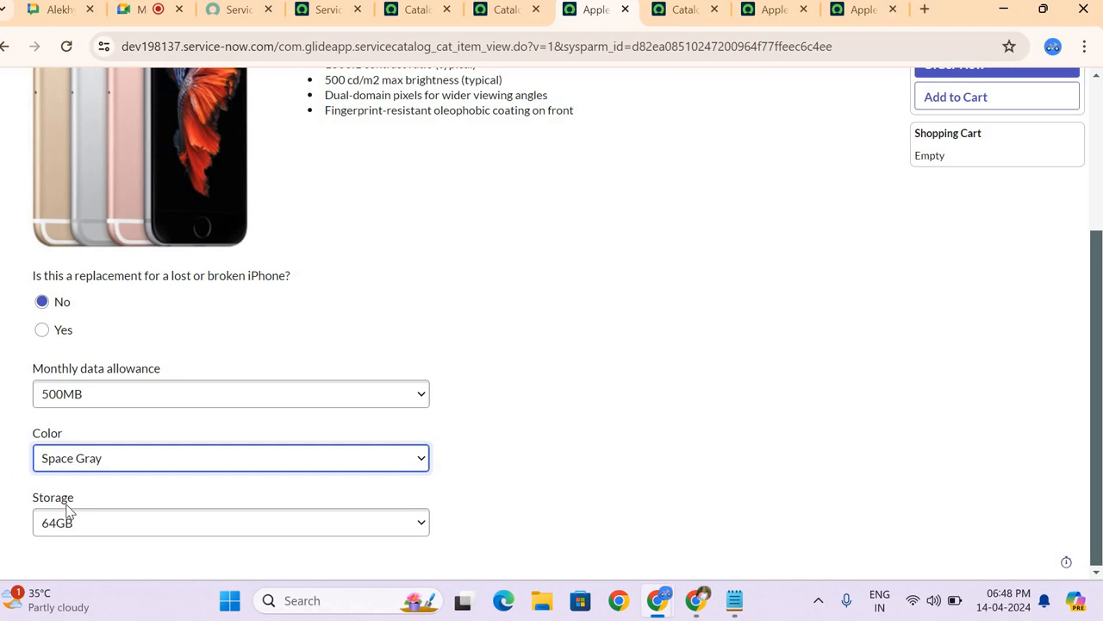
click(78, 529)
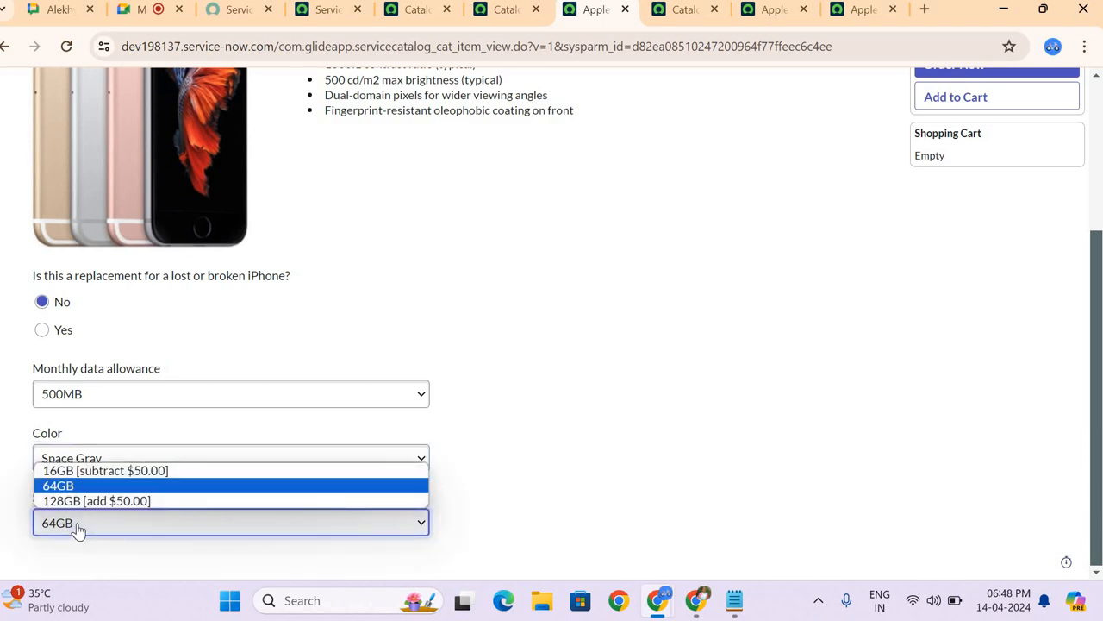
click(488, 521)
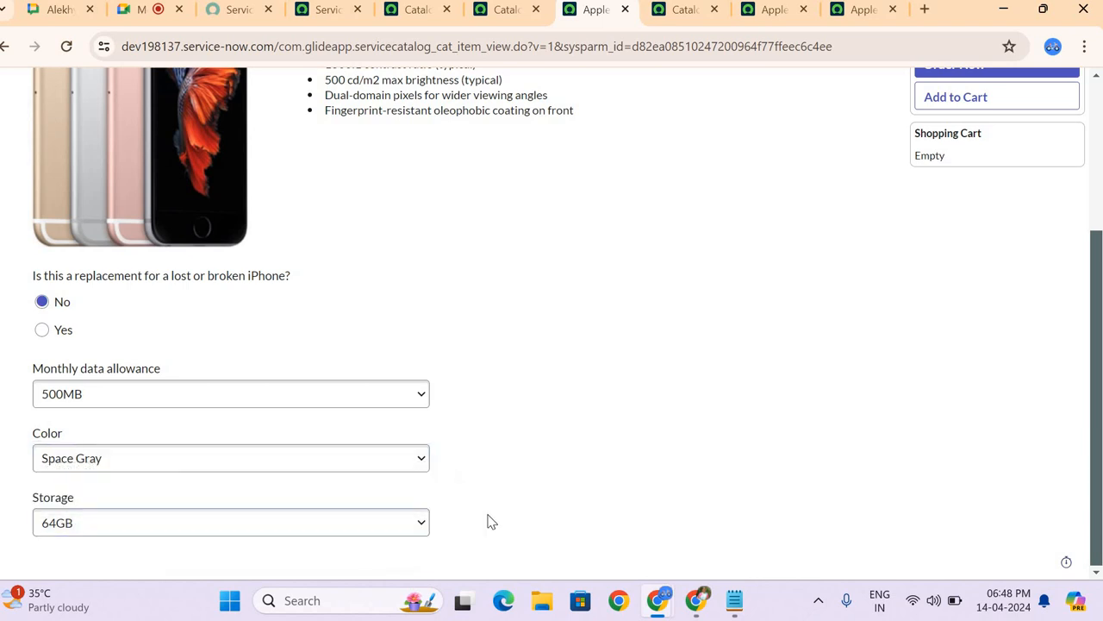
scroll(488, 521, up, 3)
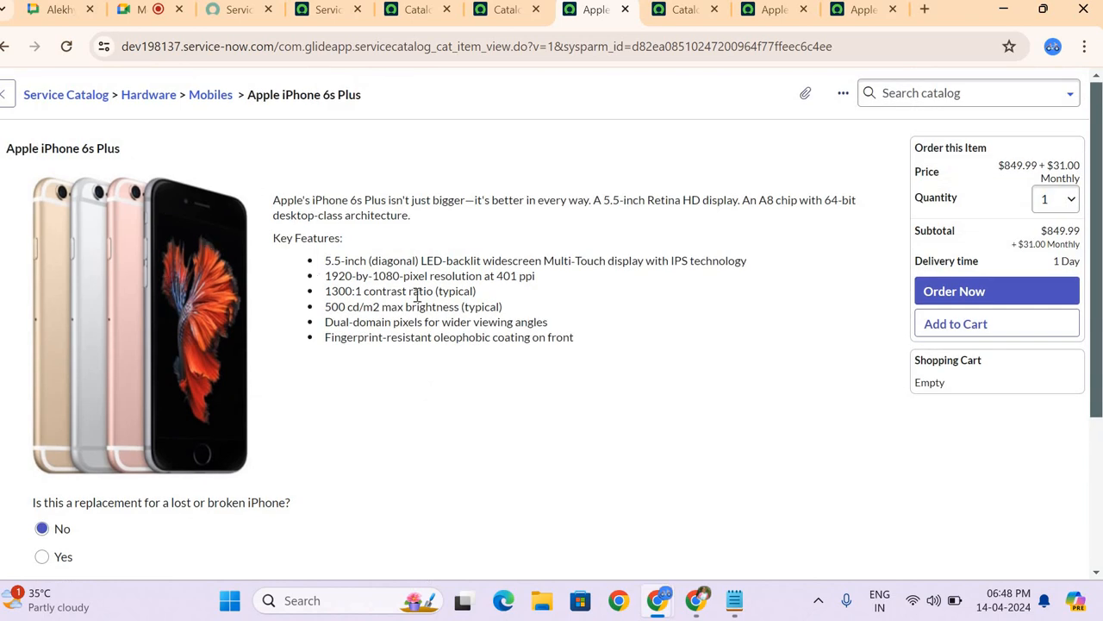
Step: Open the Apple iPhone 6s Plus configuration record from its order page using Configure Item
click(985, 291)
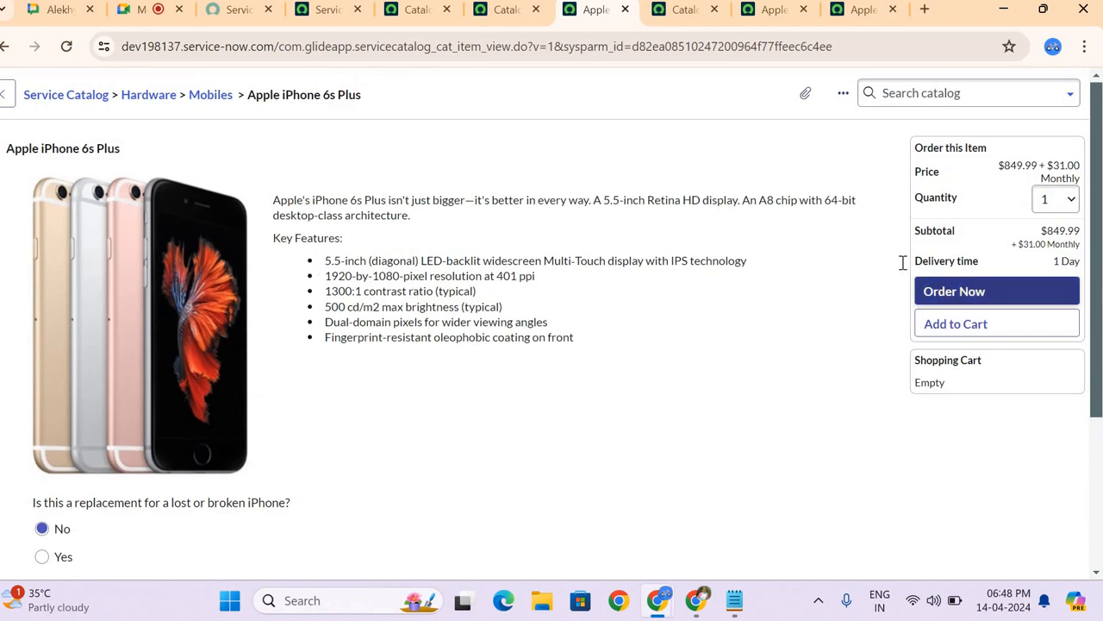
right_click(568, 104)
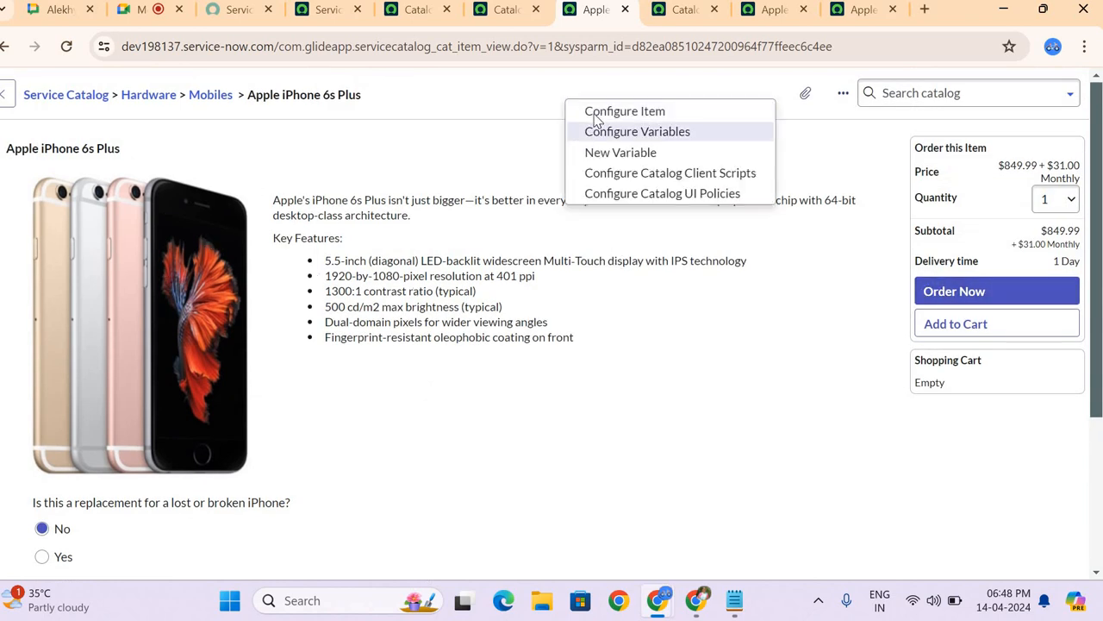
click(597, 113)
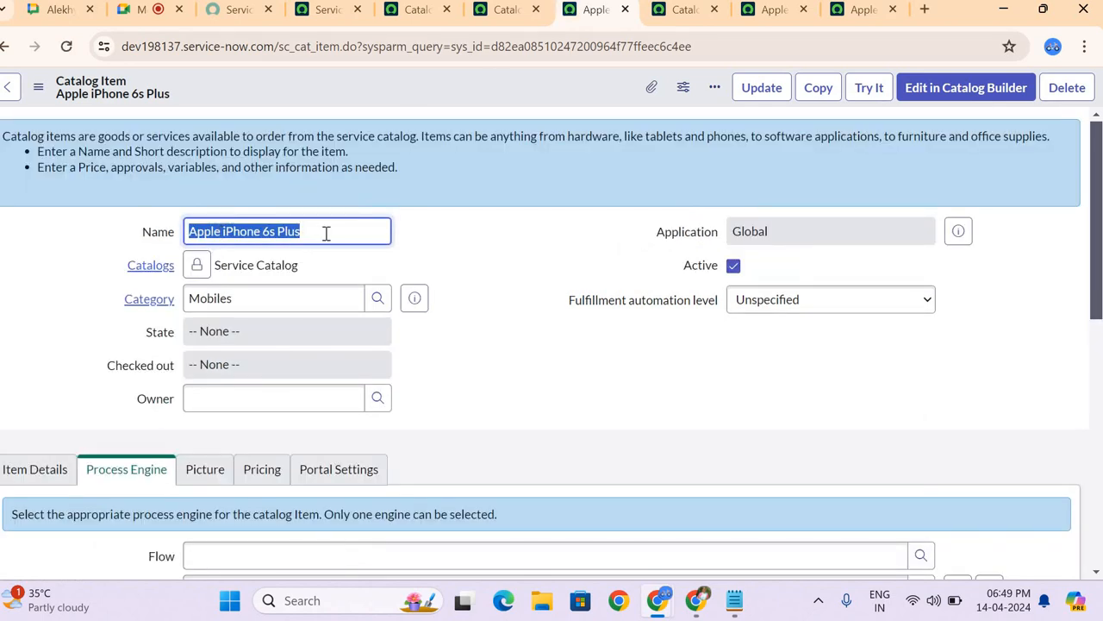
Step: Look over the item's form, unlock its Catalogs field and open the lookup of available catalogs
click(326, 233)
scroll(512, 243, down, 2)
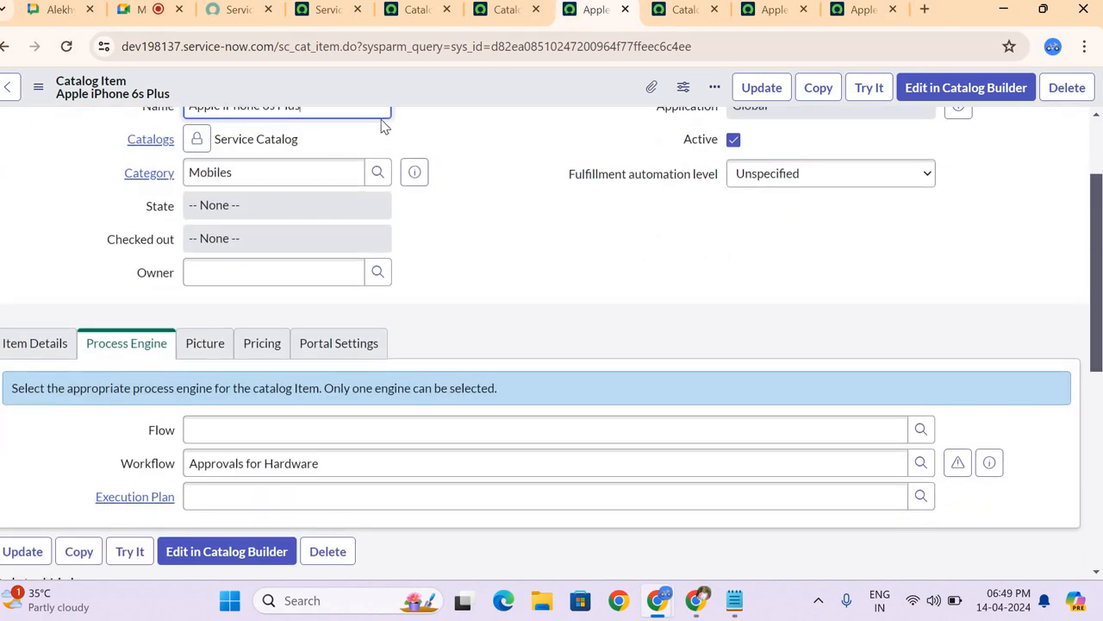
scroll(283, 157, up, 1)
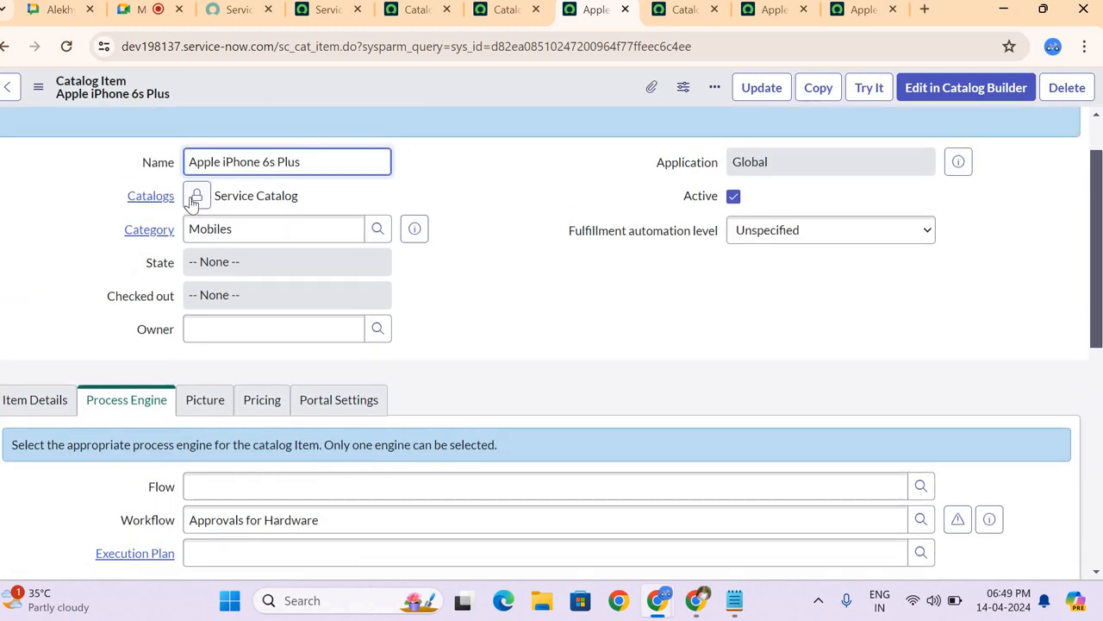
click(195, 197)
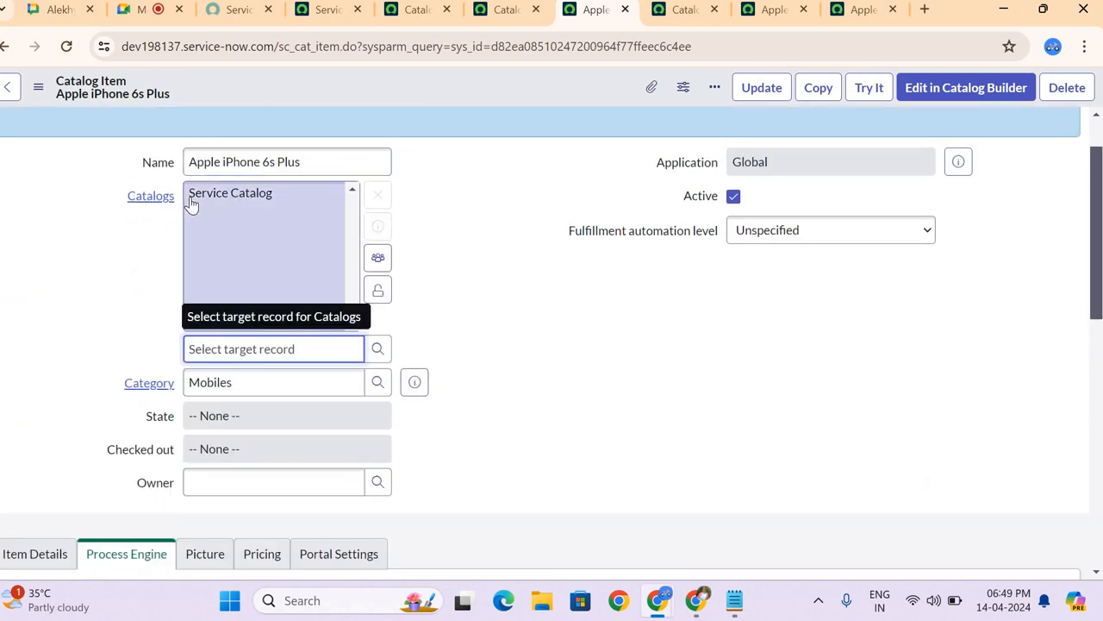
click(377, 348)
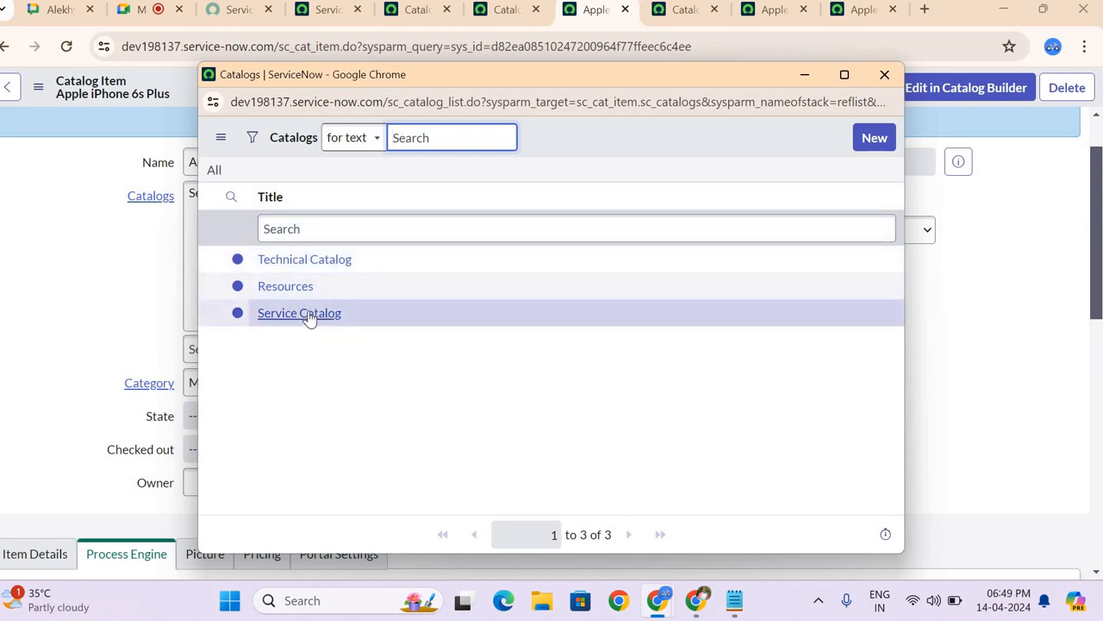
Step: Find Service Catalog in the application navigator, open it in a separate browser tab and look over its categories
click(326, 24)
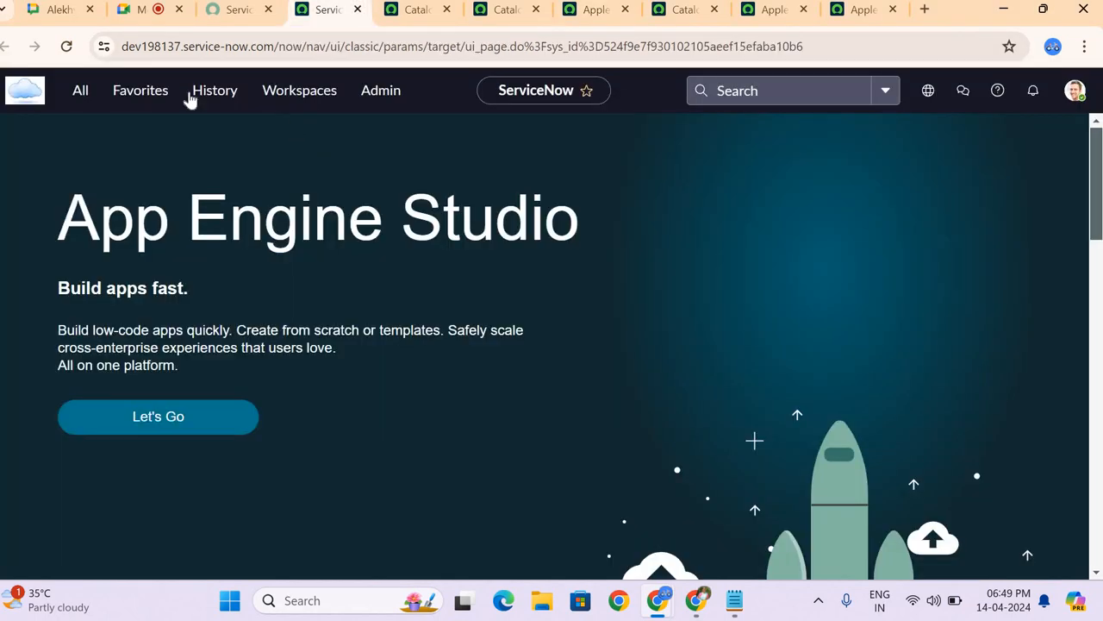
click(83, 94)
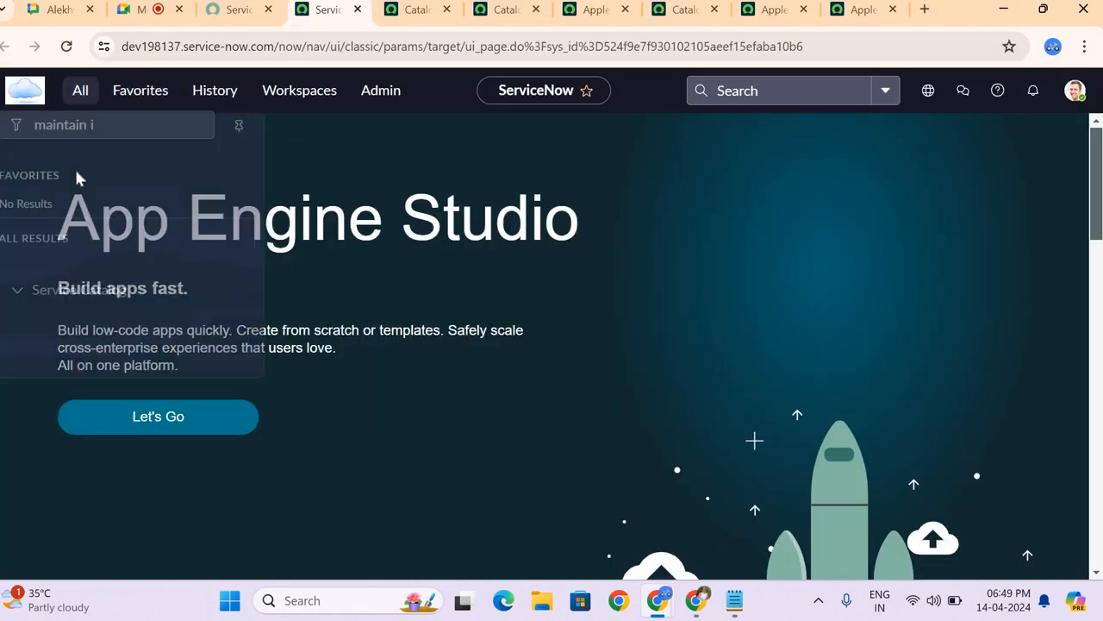
click(108, 139)
key(BackSpace)
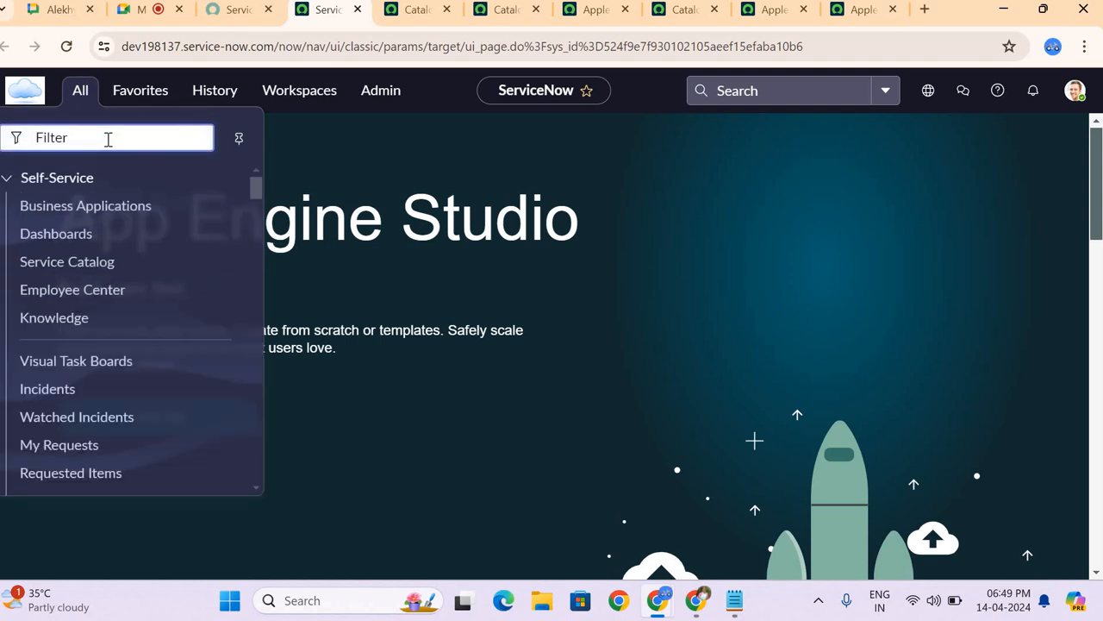
text(service ca)
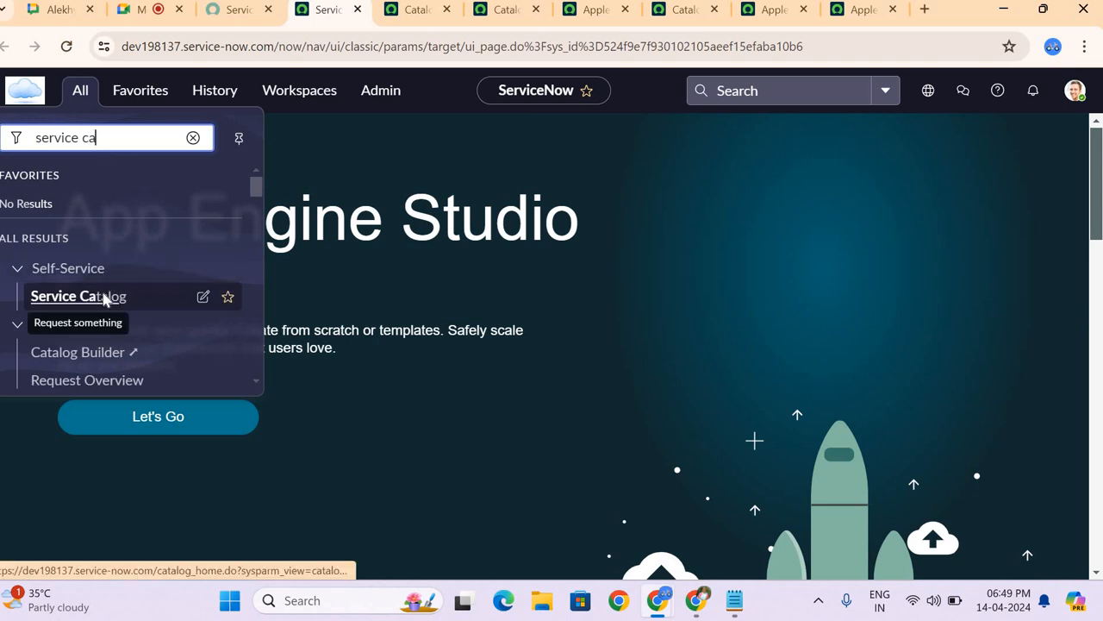
middle_click(69, 297)
click(372, 10)
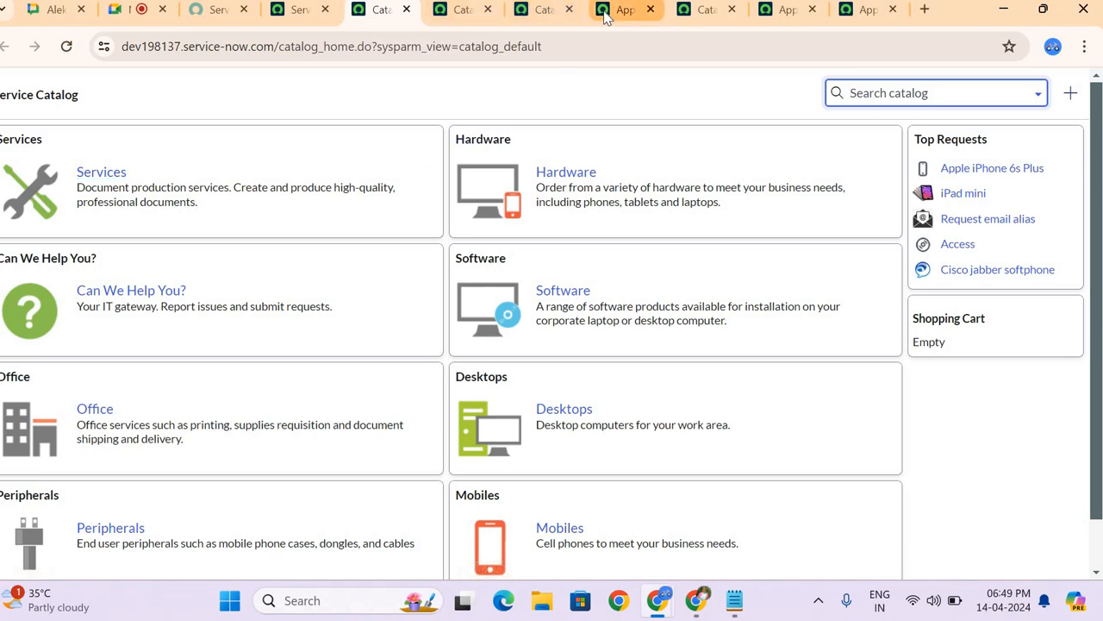
mouse_move(604, 12)
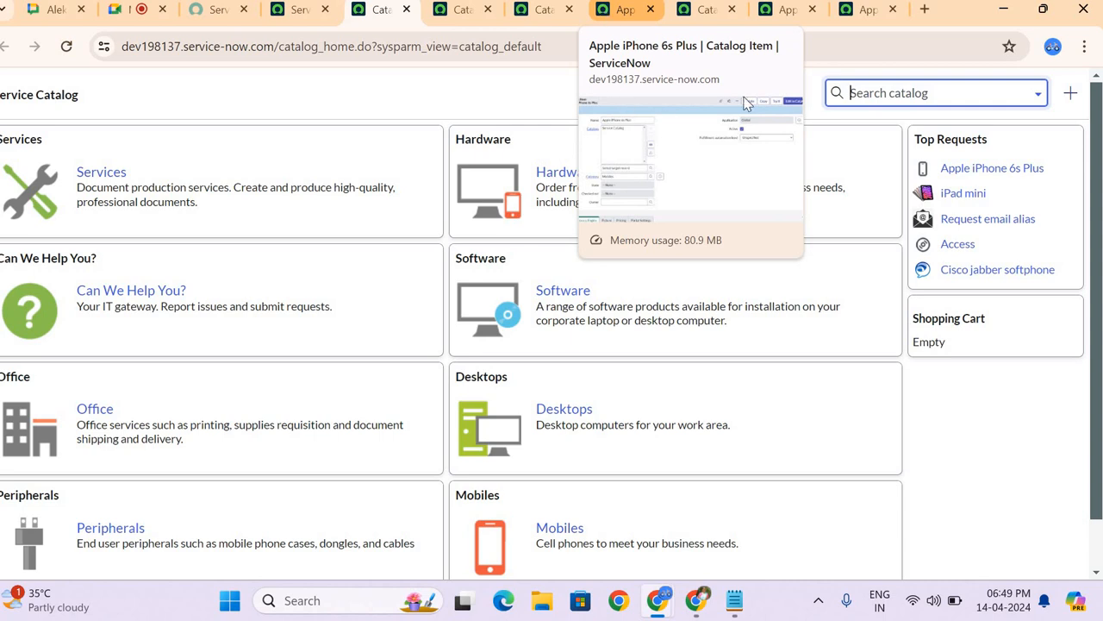
scroll(748, 103, down, 1)
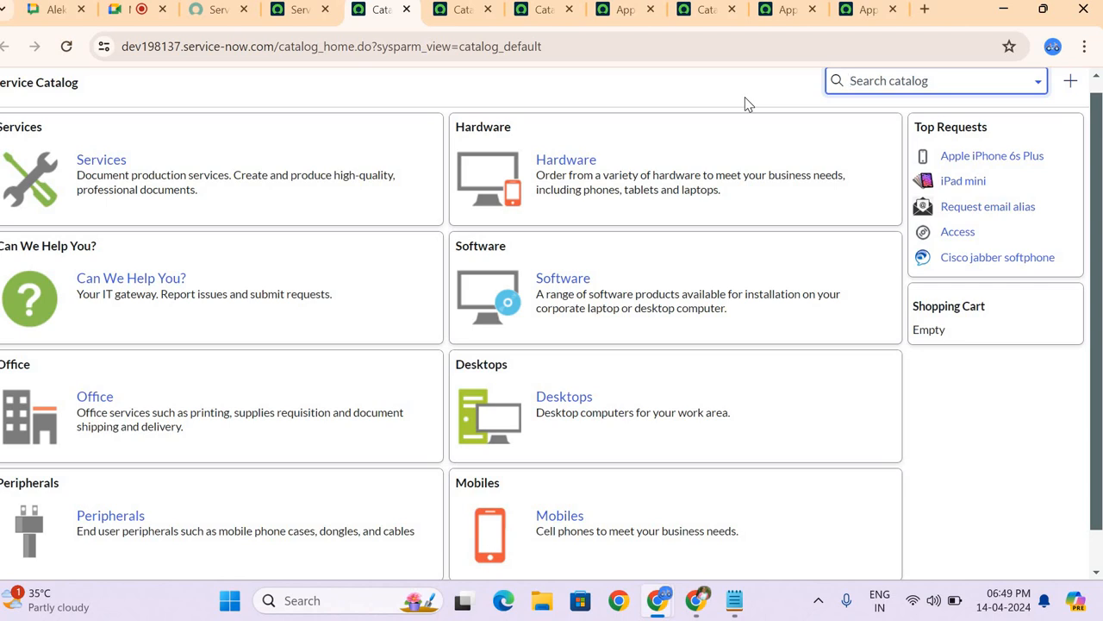
Step: Compare the Apple iPhone 6s Plus record with the Service Catalog home page and the Catalog Items list, ending on the record
click(608, 12)
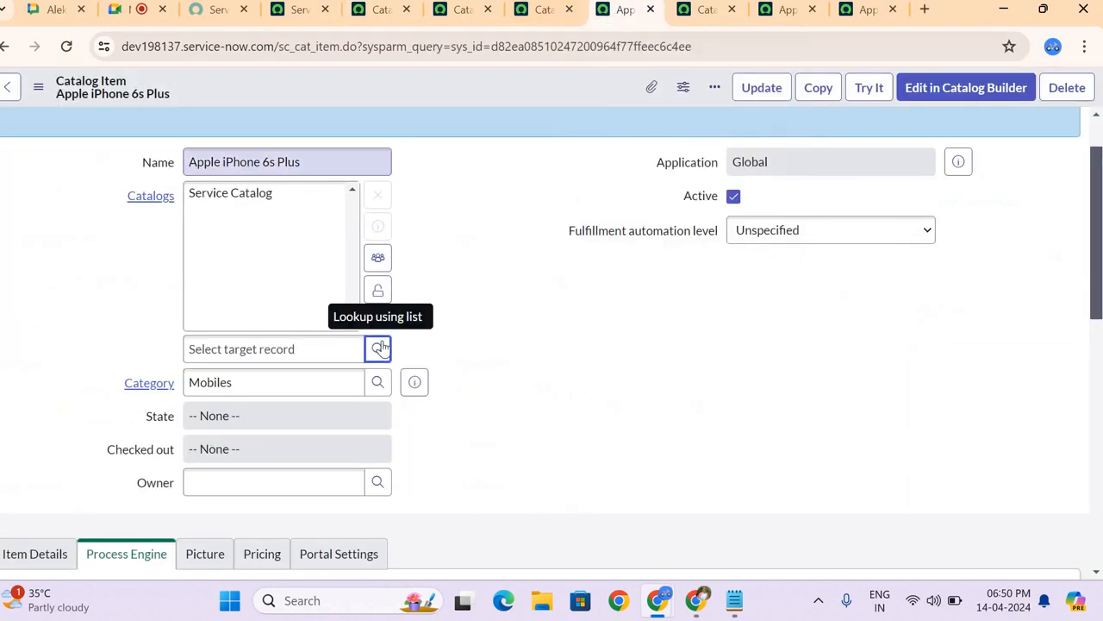
click(389, 12)
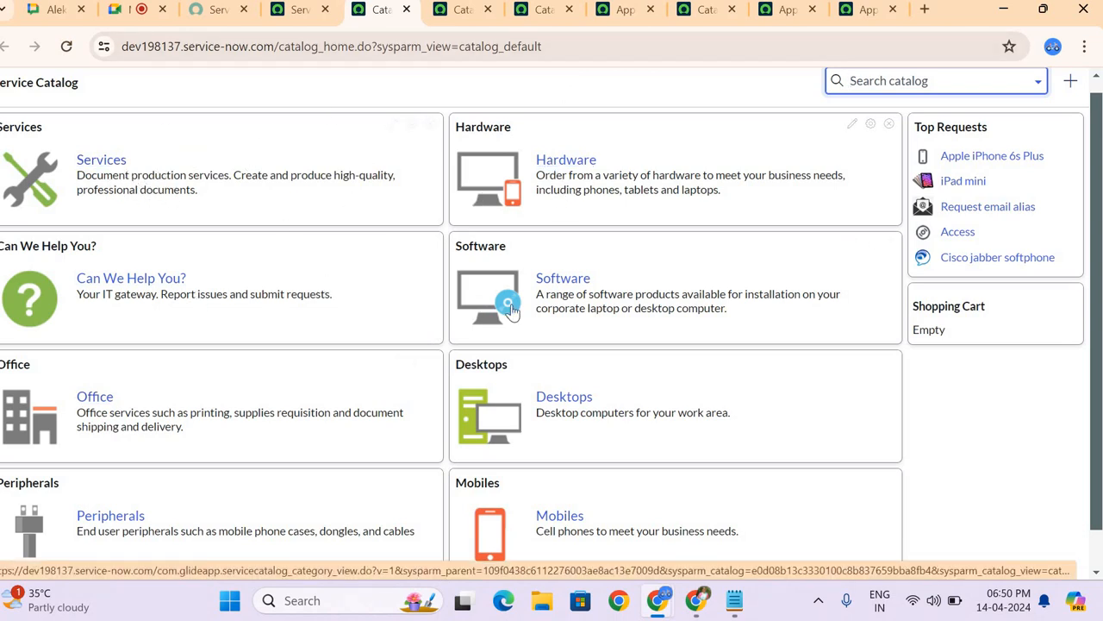
click(460, 19)
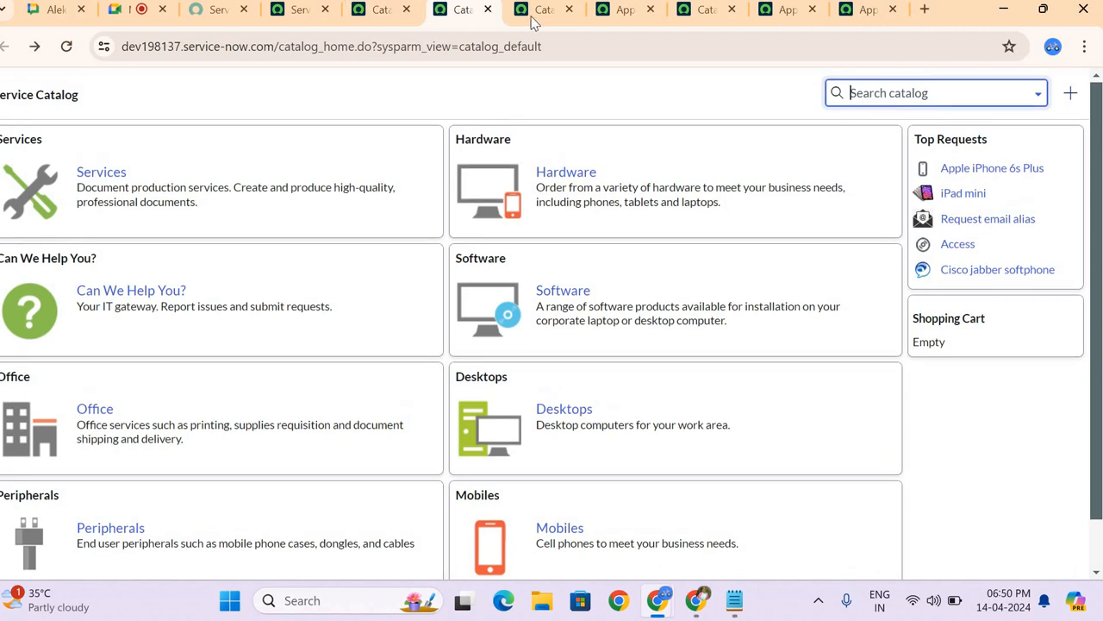
click(533, 19)
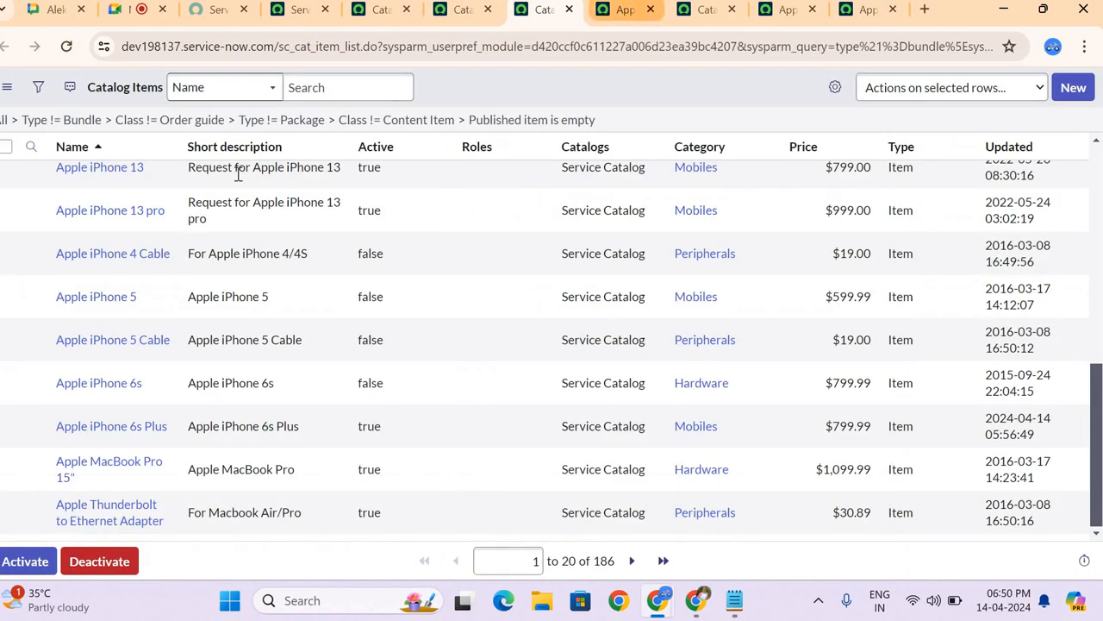
key(ctrl+Tab)
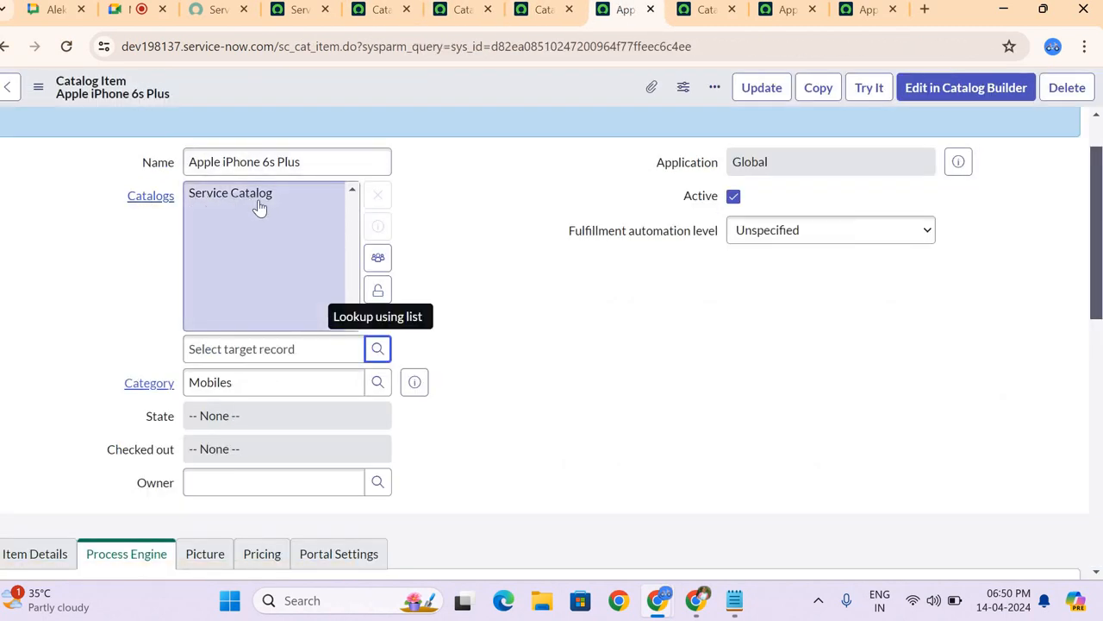
Step: Lock the item's Catalogs field and look through the categories available for the item, keeping Mobiles
click(378, 290)
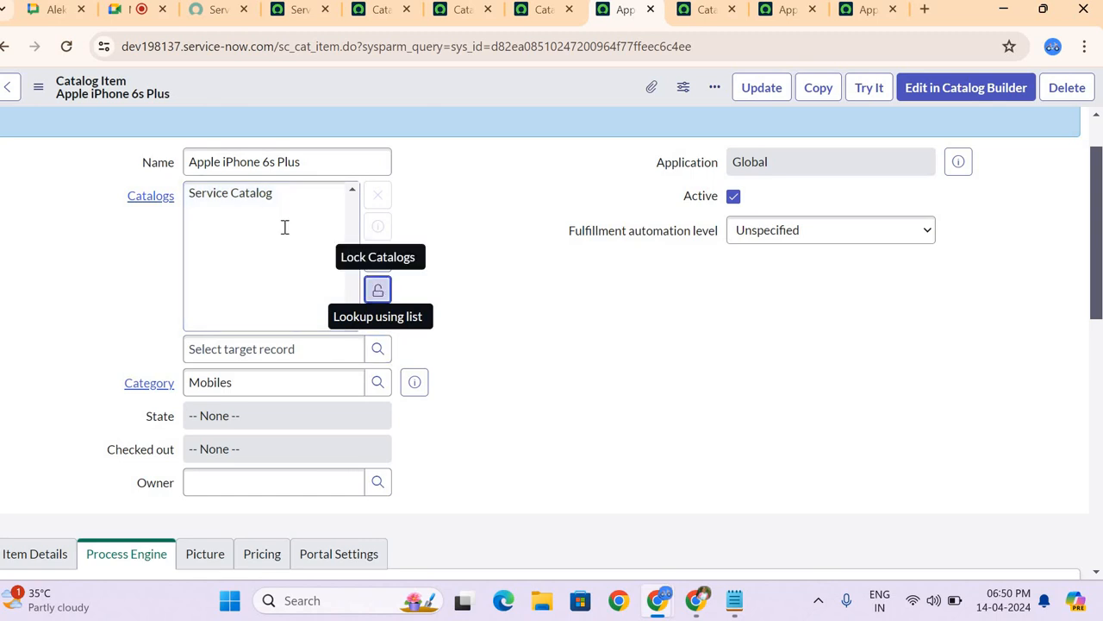
click(376, 229)
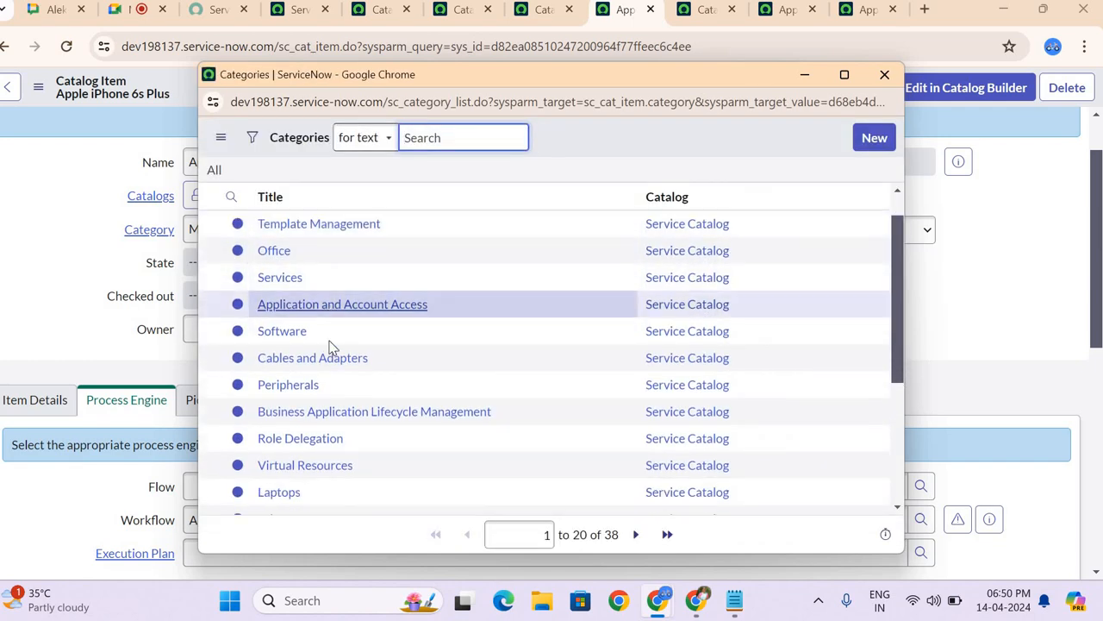
scroll(329, 336, down, 2)
scroll(329, 346, down, 1)
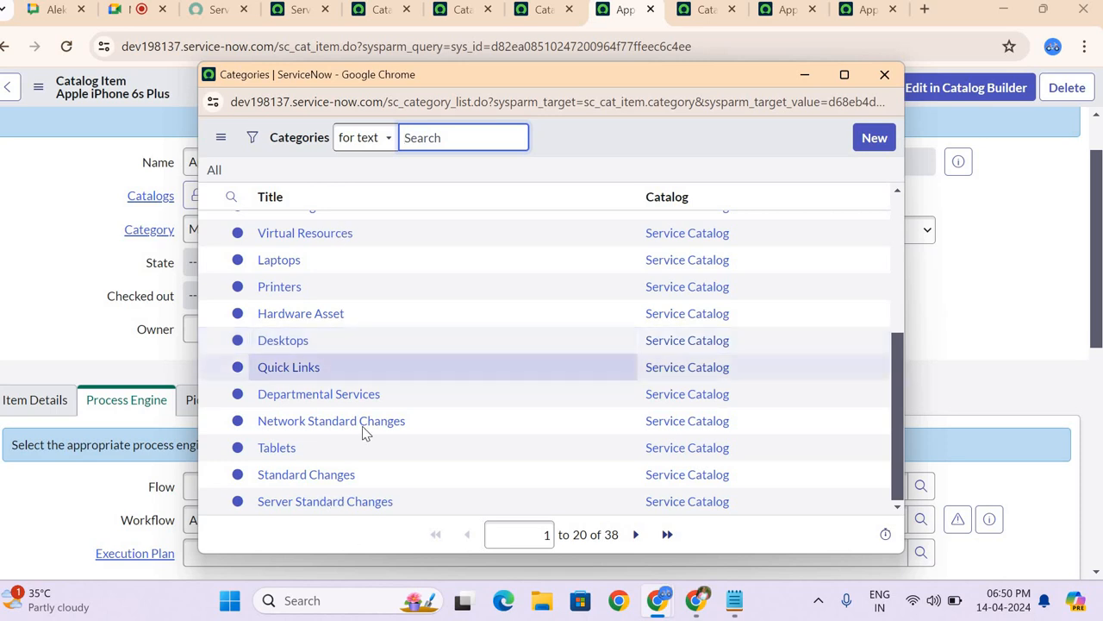
click(176, 173)
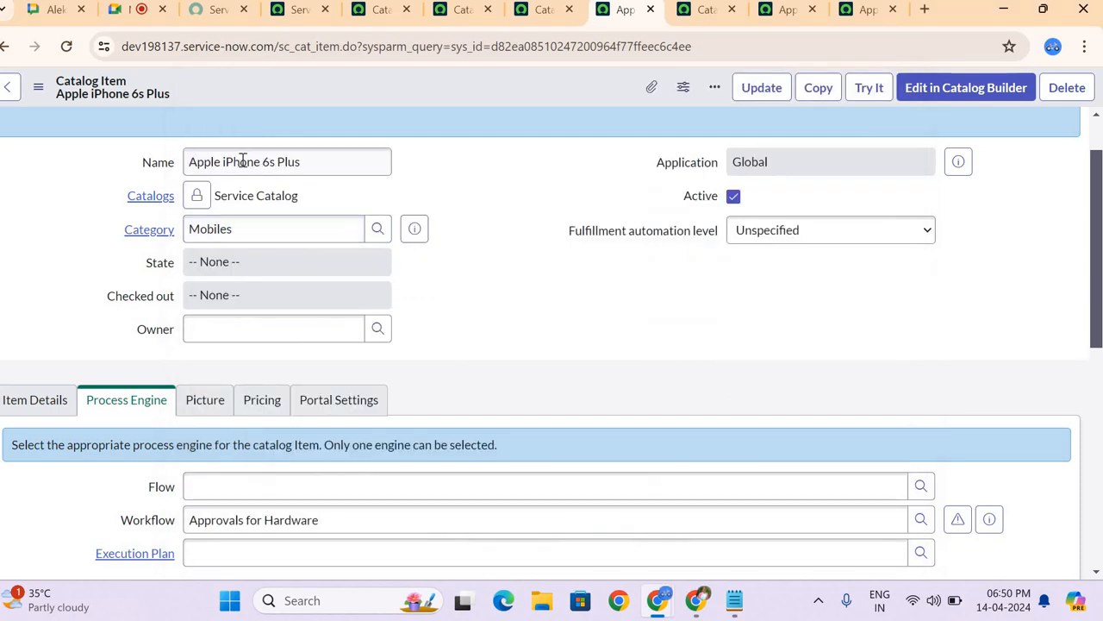
Step: Unlock the item's Catalogs field and add Technical Catalog alongside Service Catalog
click(198, 197)
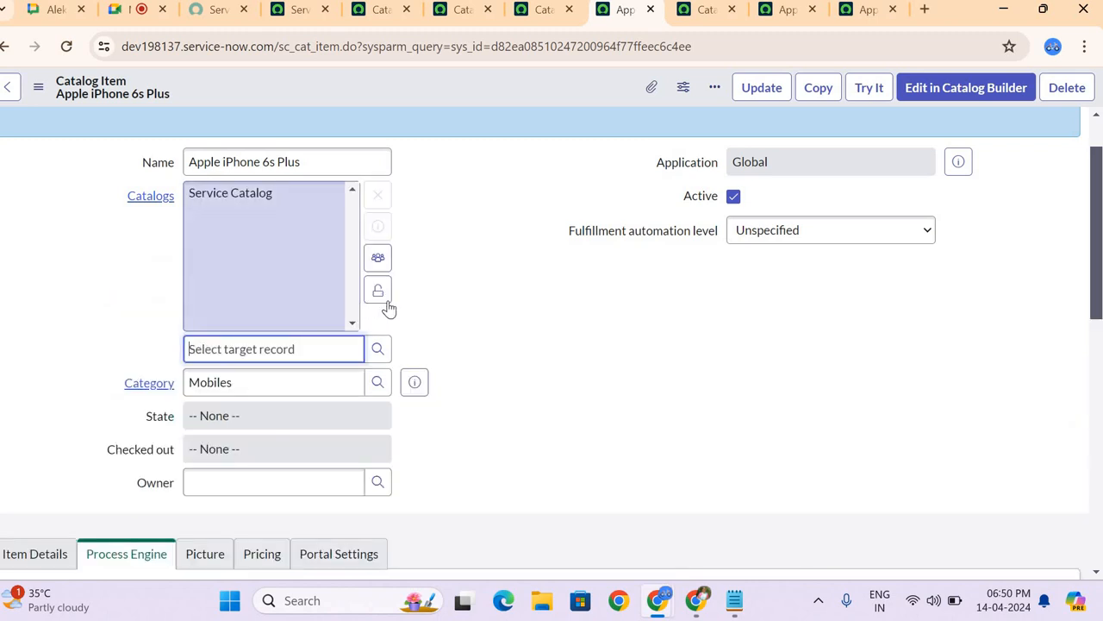
click(377, 350)
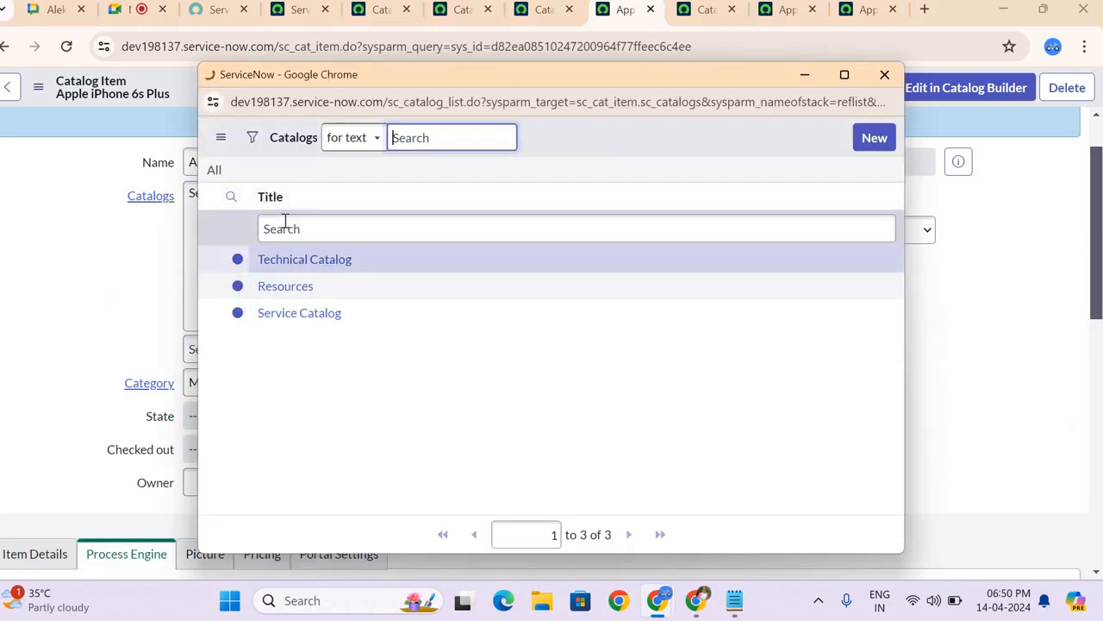
click(286, 260)
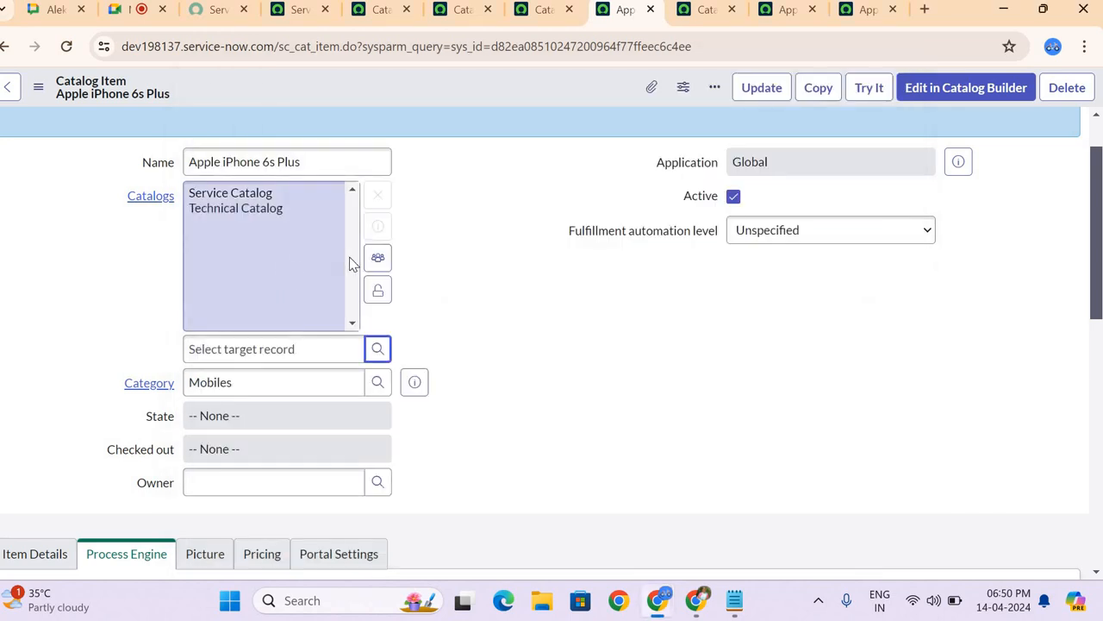
Step: Reload the Apple iPhone 6s Plus record, discarding its unsaved changes, and reopen the ServiceNow home page
click(326, 10)
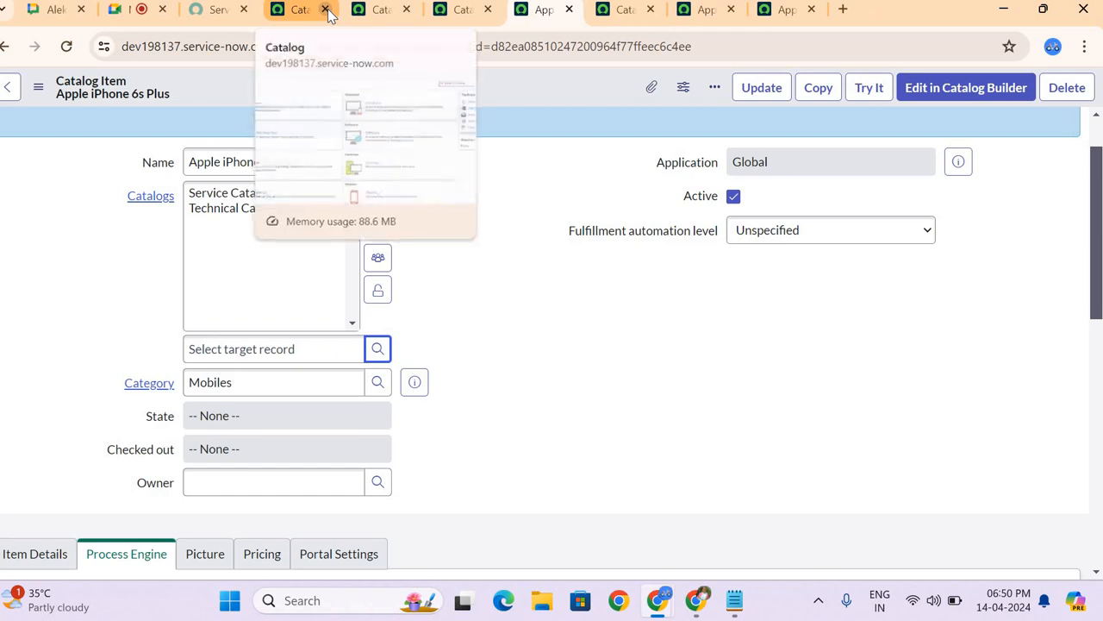
key(F5)
click(635, 158)
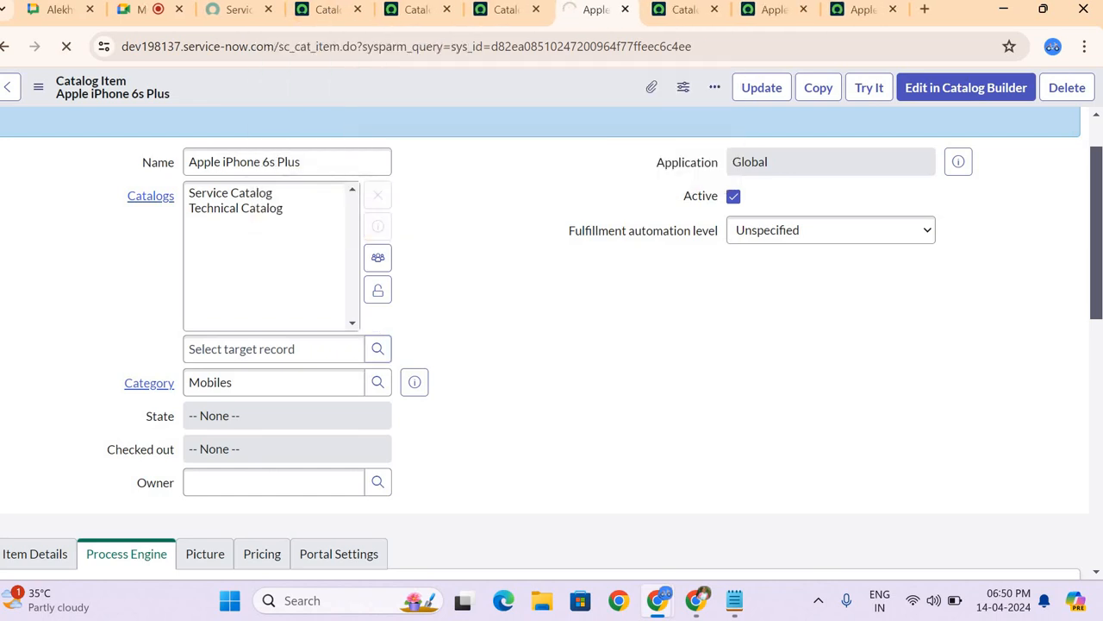
click(321, 10)
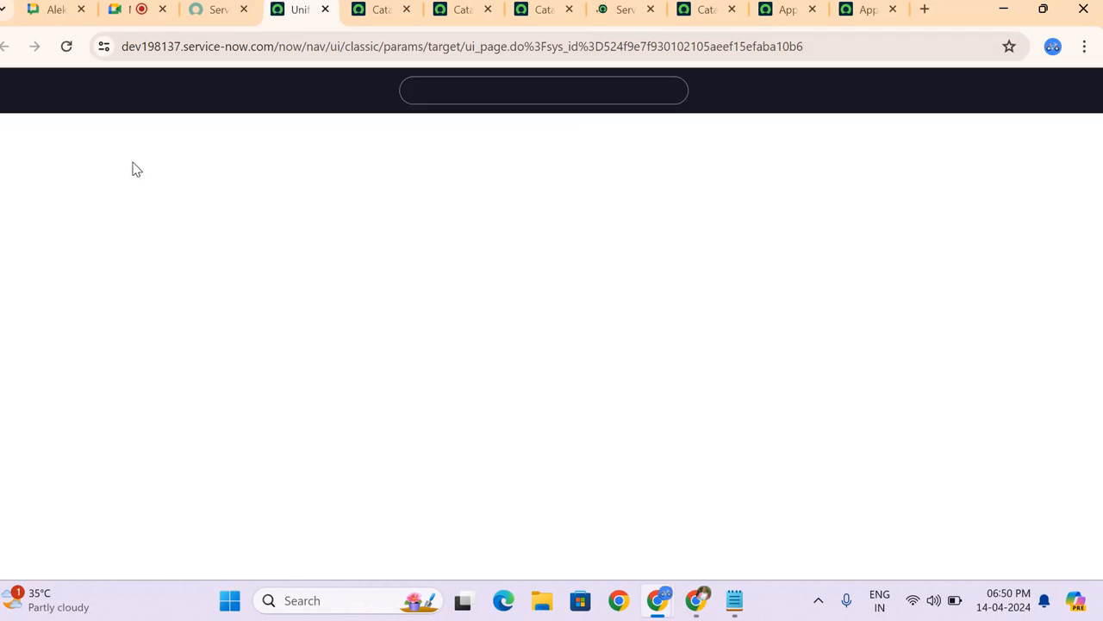
Step: Search the application navigator for "technica", then clear the filter and browse the full list of modules
click(79, 96)
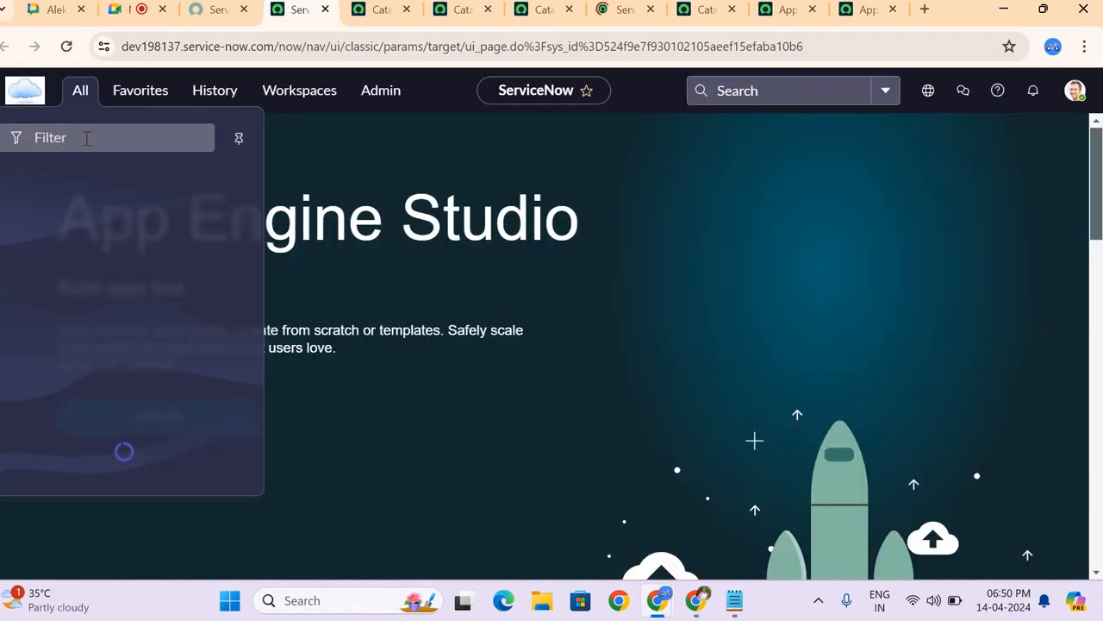
click(87, 138)
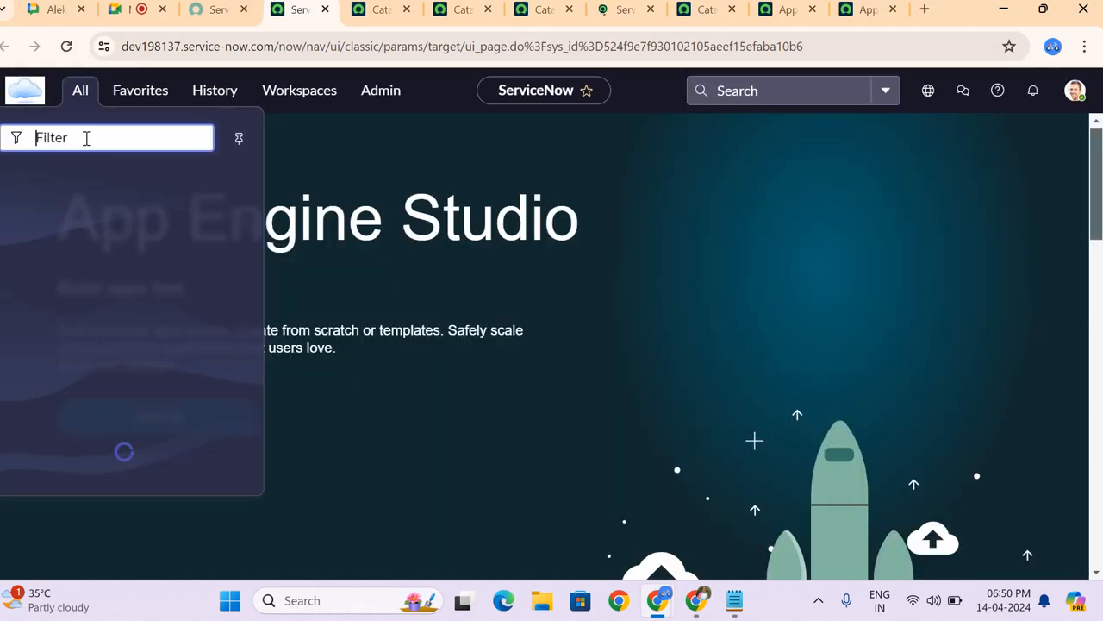
text(tech)
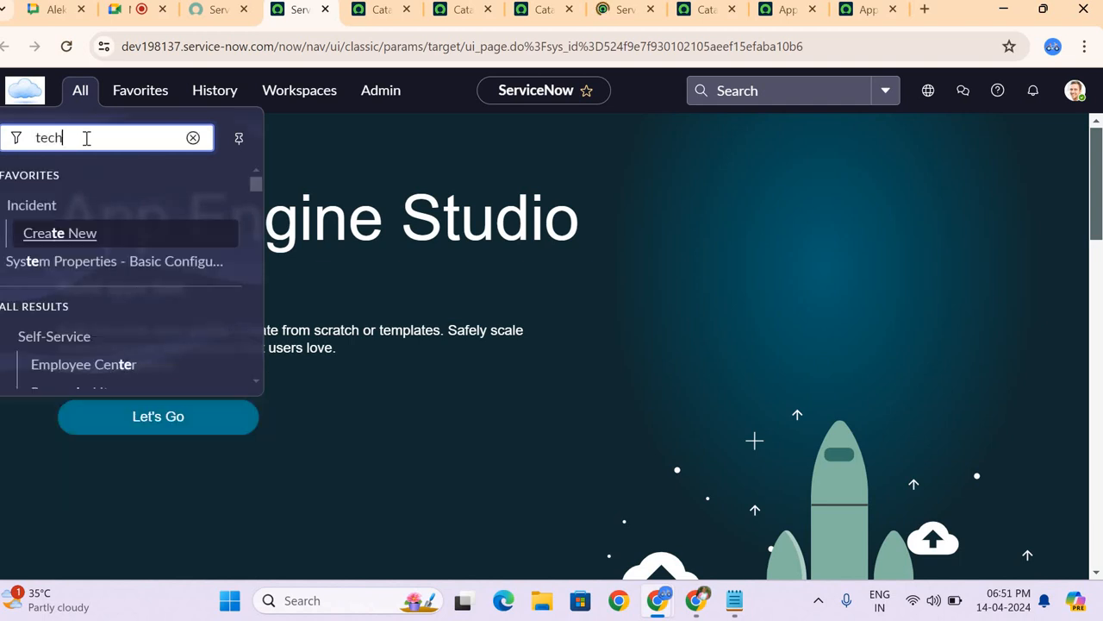
text(nica)
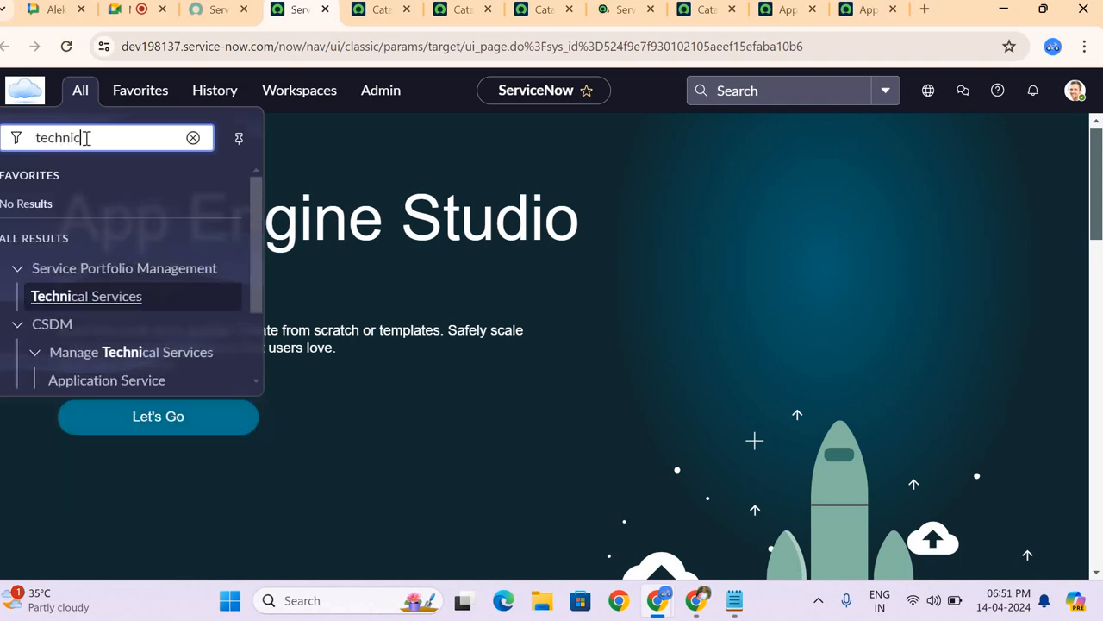
key(BackSpace)
key(BackSpace)
key(BackSpace)
key(BackSpace)
key(BackSpace)
key(BackSpace)
key(BackSpace)
key(BackSpace)
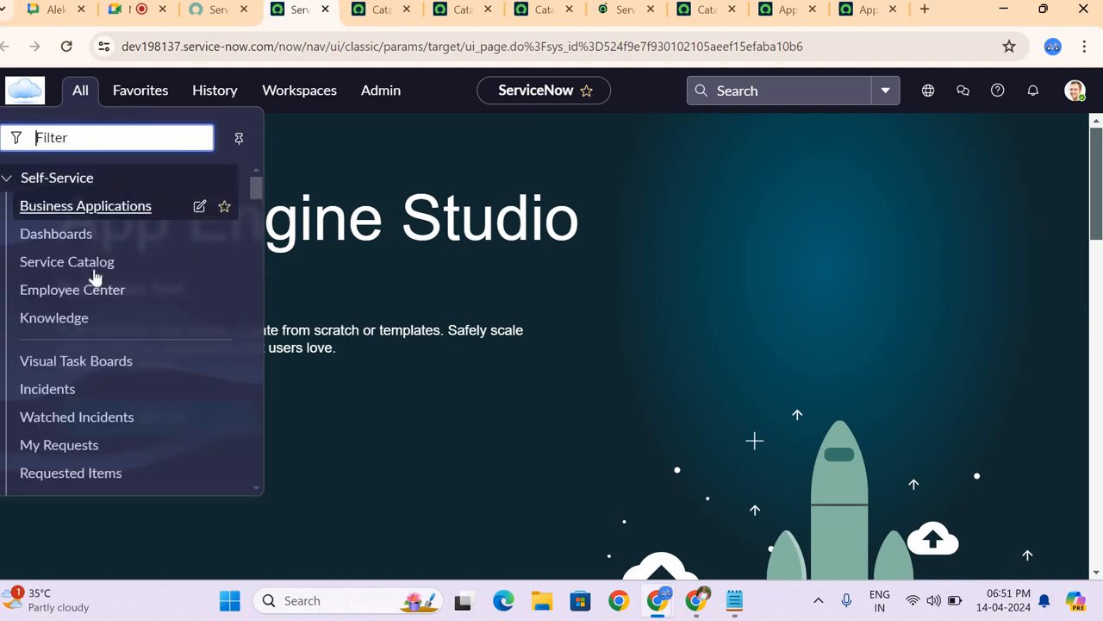
scroll(95, 276, down, 3)
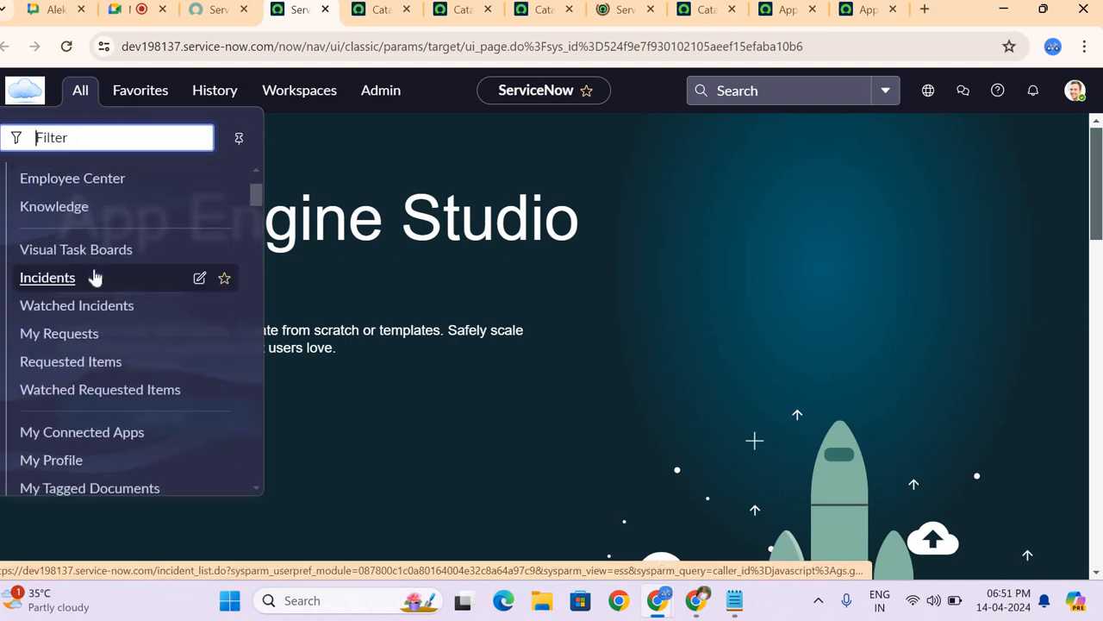
scroll(95, 275, down, 5)
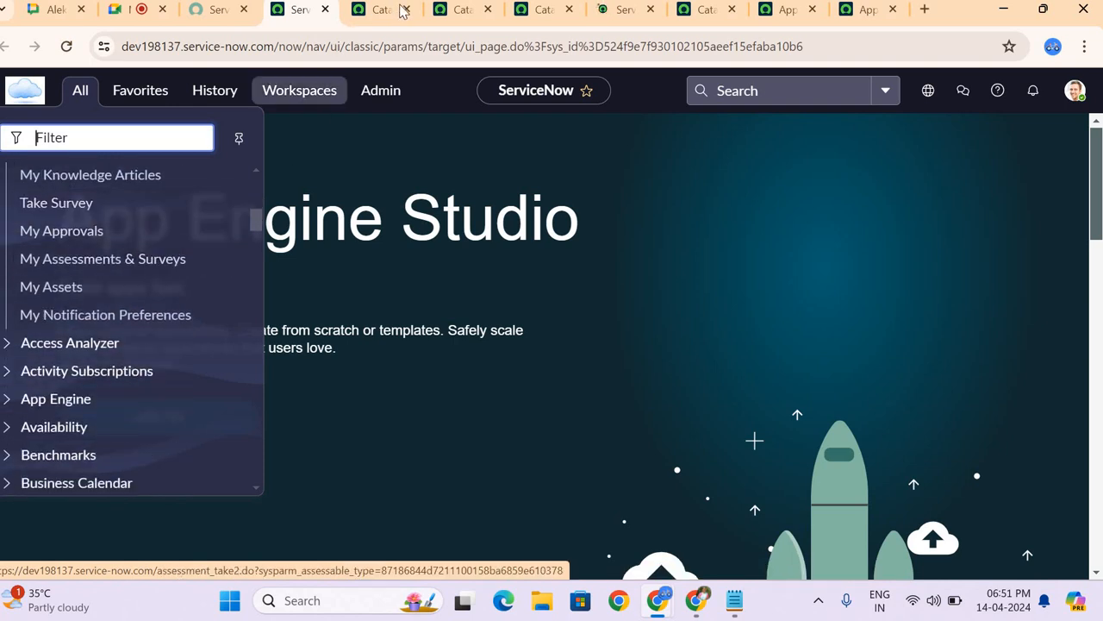
Step: Replace Service Catalog with Technical Catalog in the Apple iPhone 6s Plus record's Catalogs field and lock the field
click(603, 10)
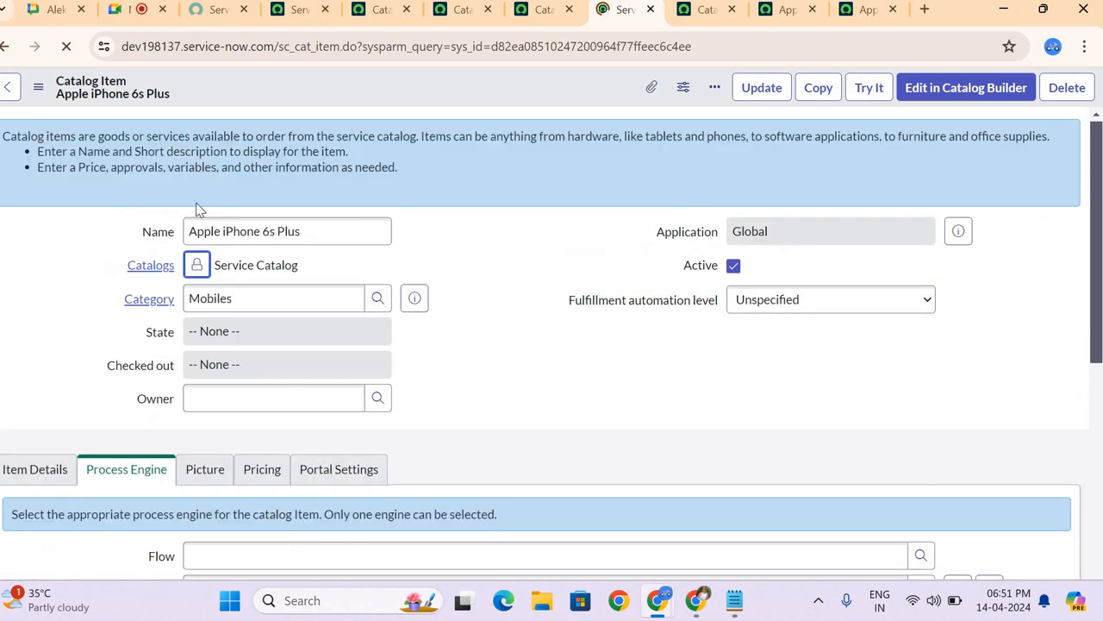
click(196, 265)
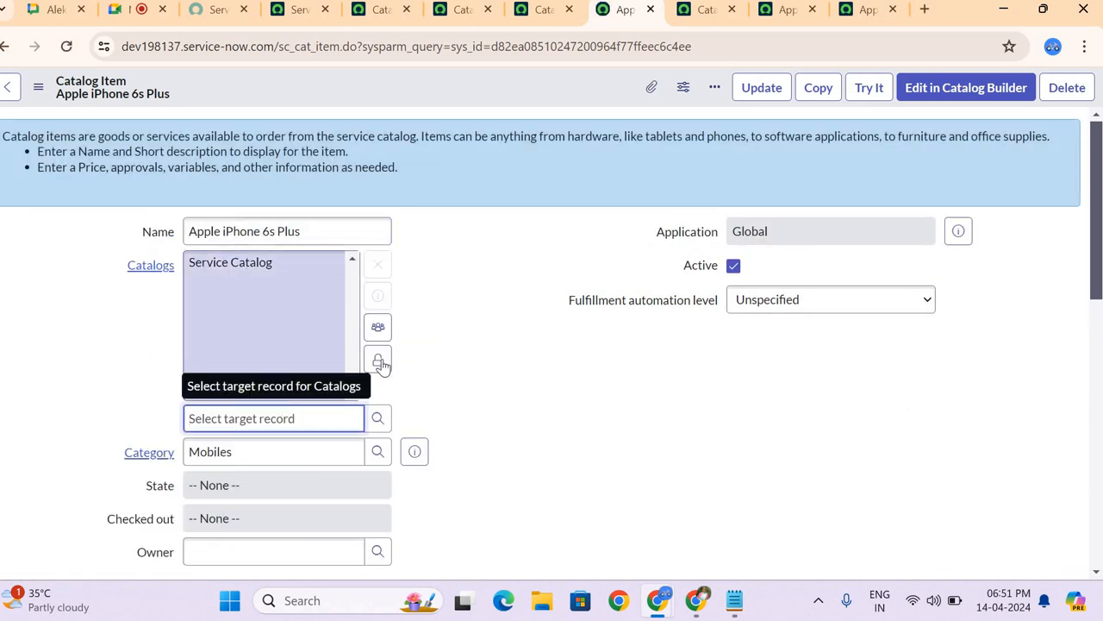
click(378, 418)
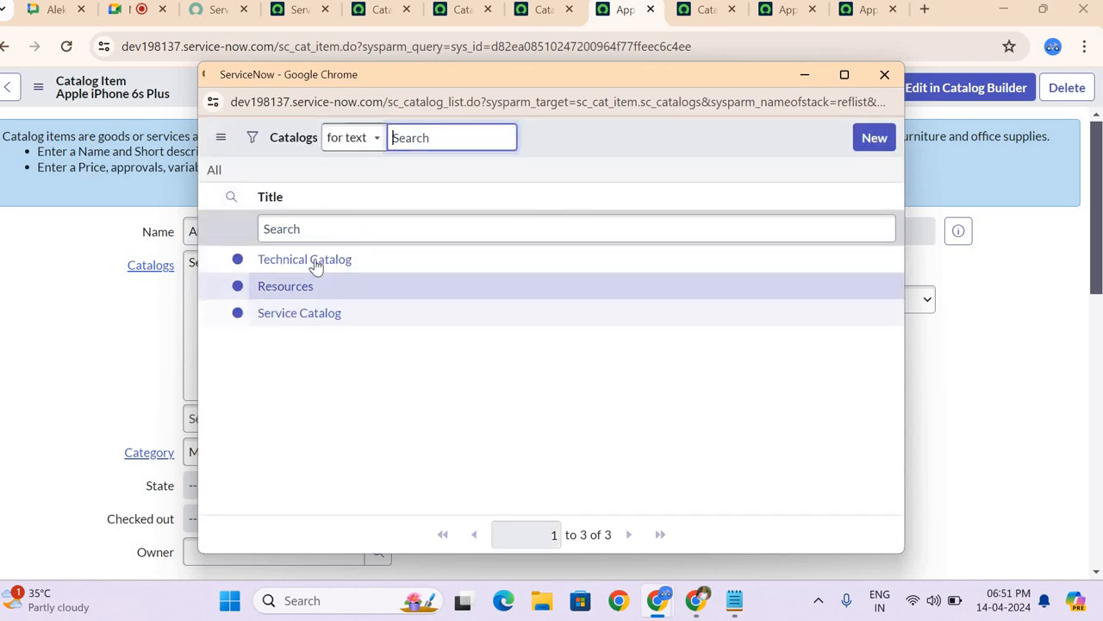
click(312, 262)
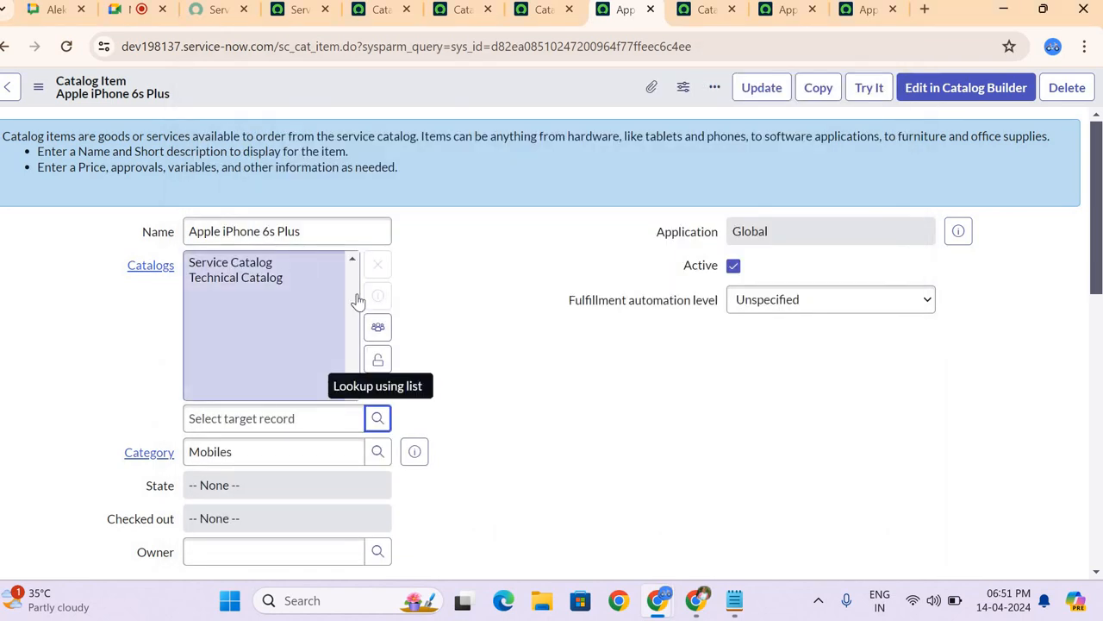
click(313, 262)
click(377, 269)
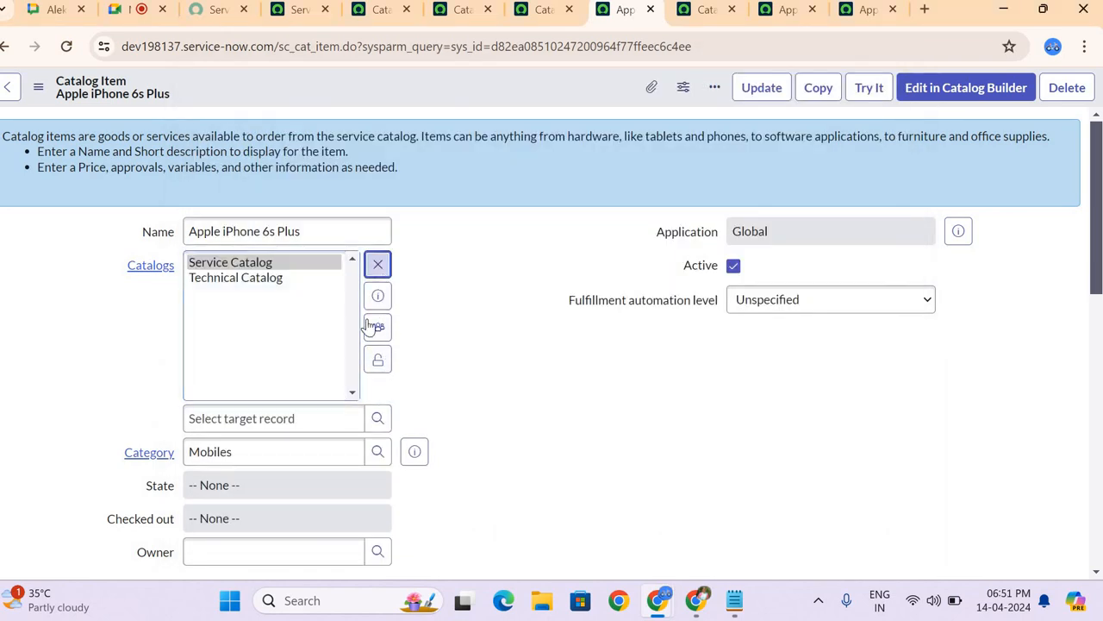
click(377, 360)
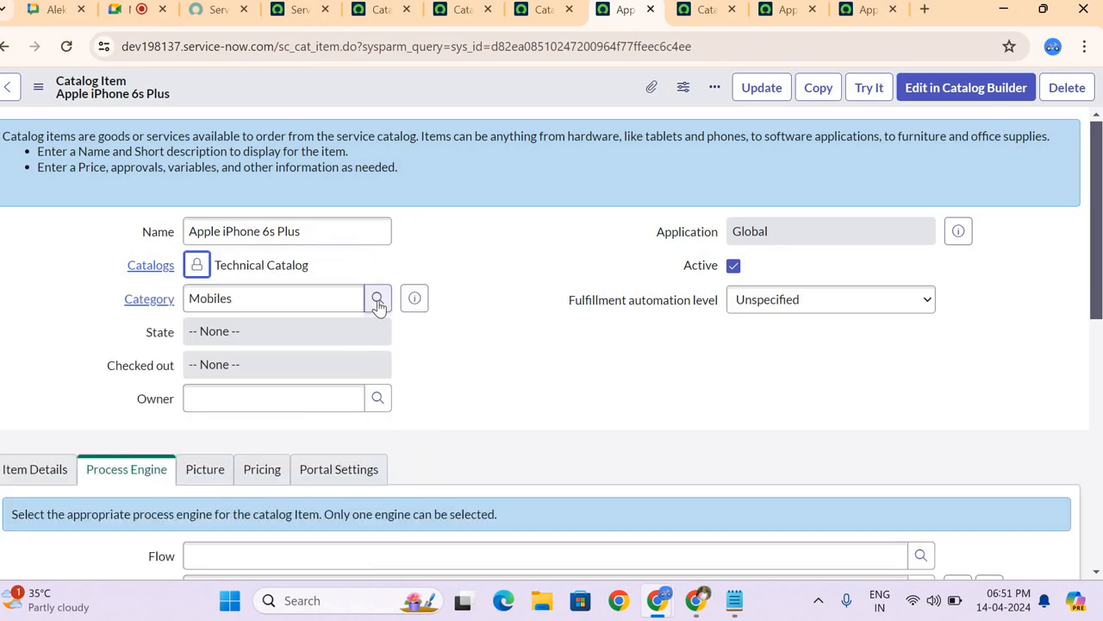
Step: Look up the categories available for the item under Technical Catalog, and close the list without choosing one
click(377, 301)
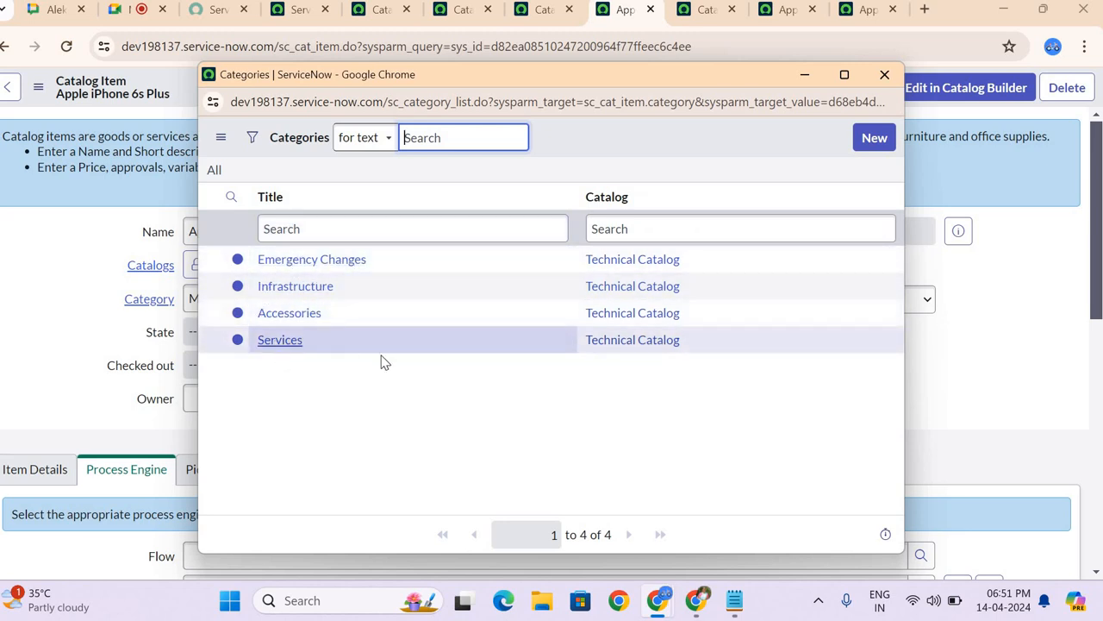
click(881, 76)
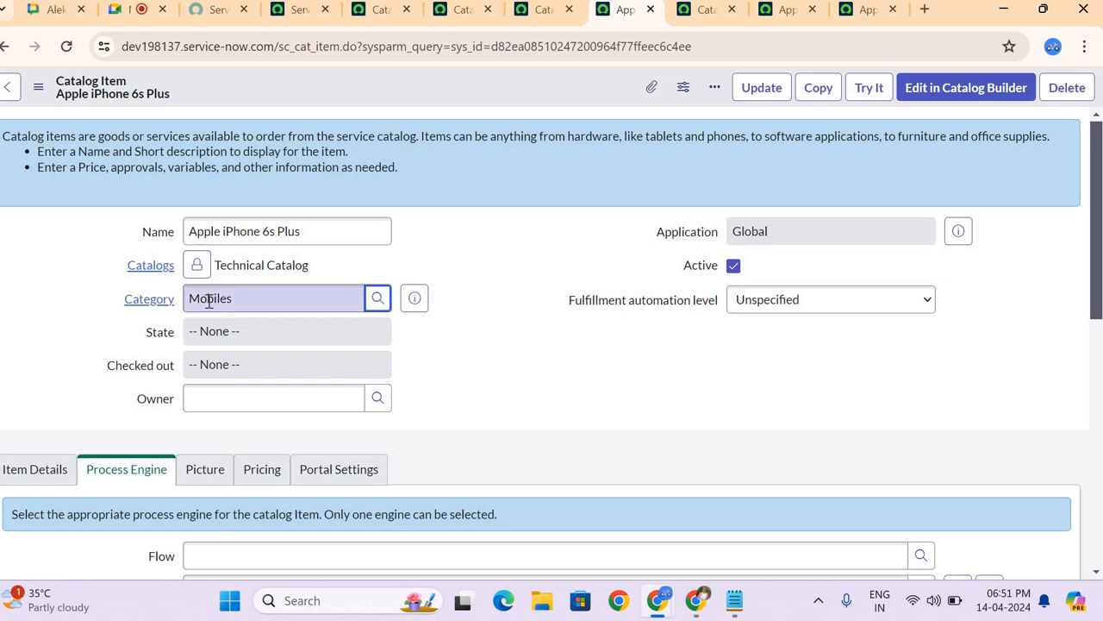
Step: Replace Technical Catalog with Service Catalog in the Apple iPhone 6s Plus item's Catalogs field and lock the field
click(197, 266)
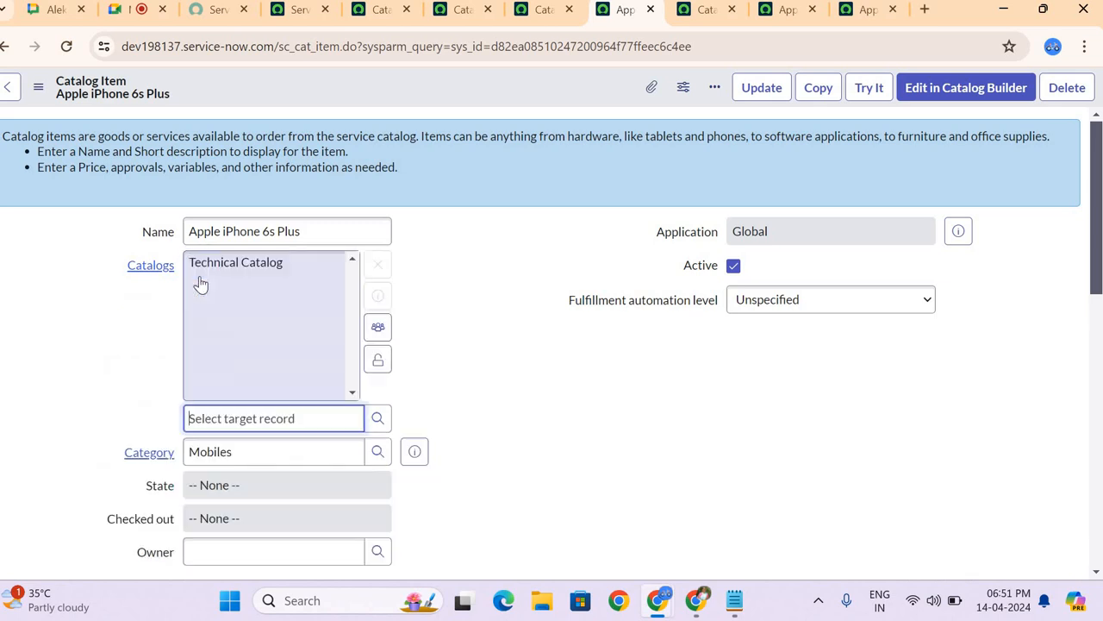
click(320, 266)
click(375, 265)
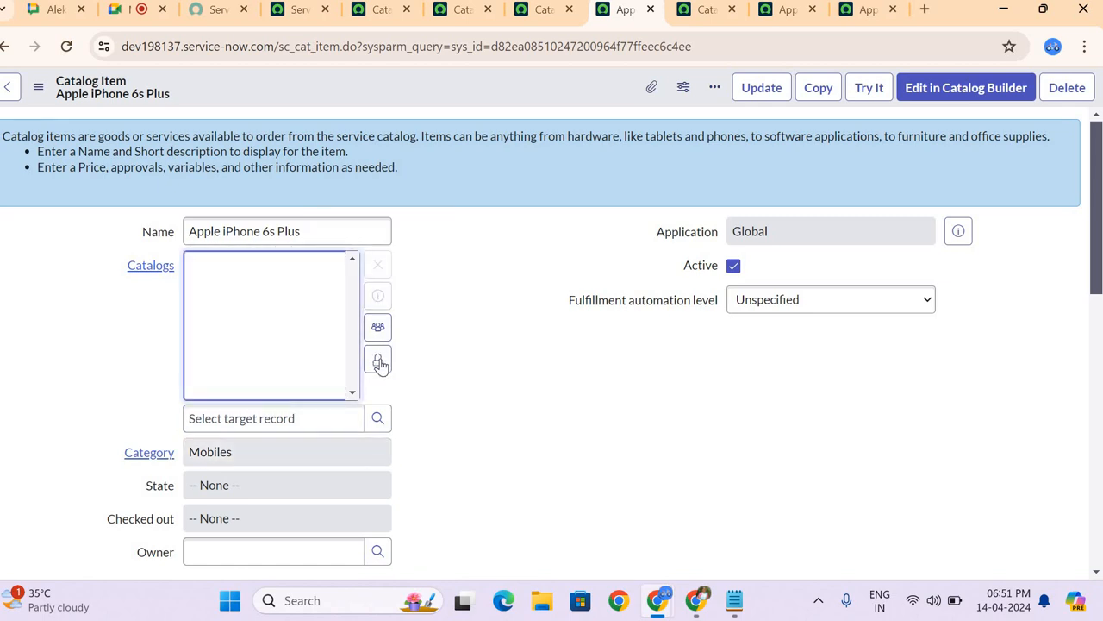
click(385, 422)
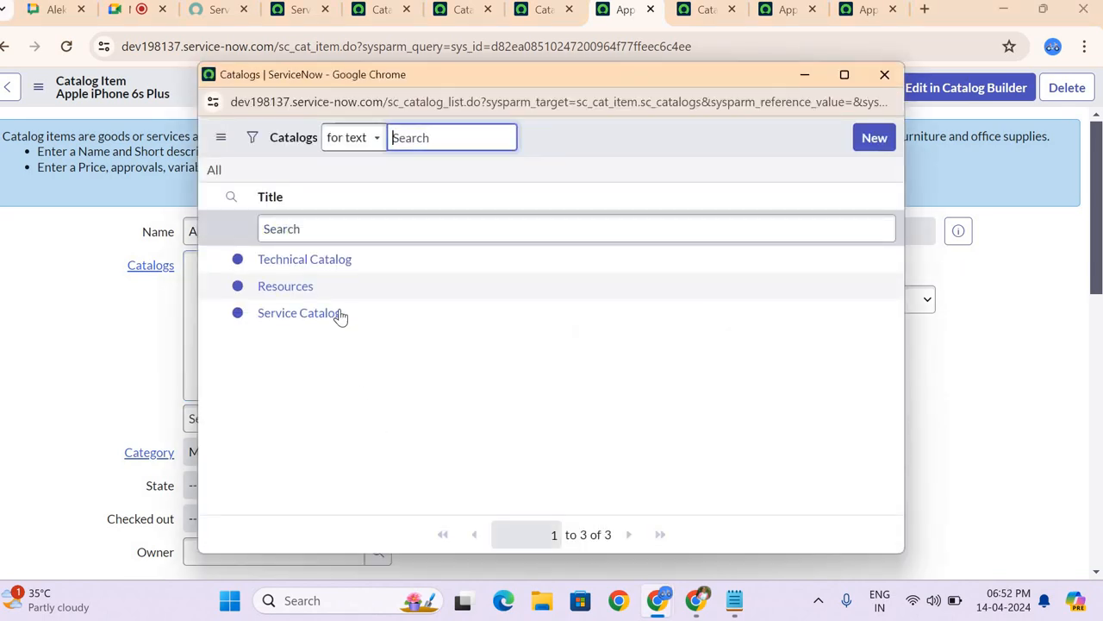
click(299, 313)
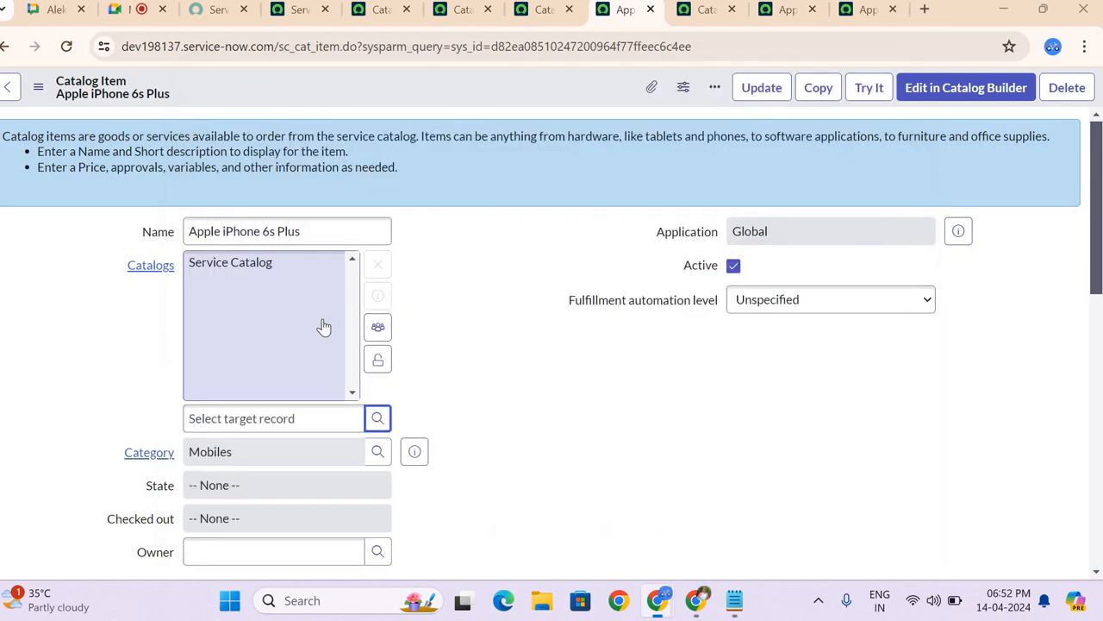
click(378, 357)
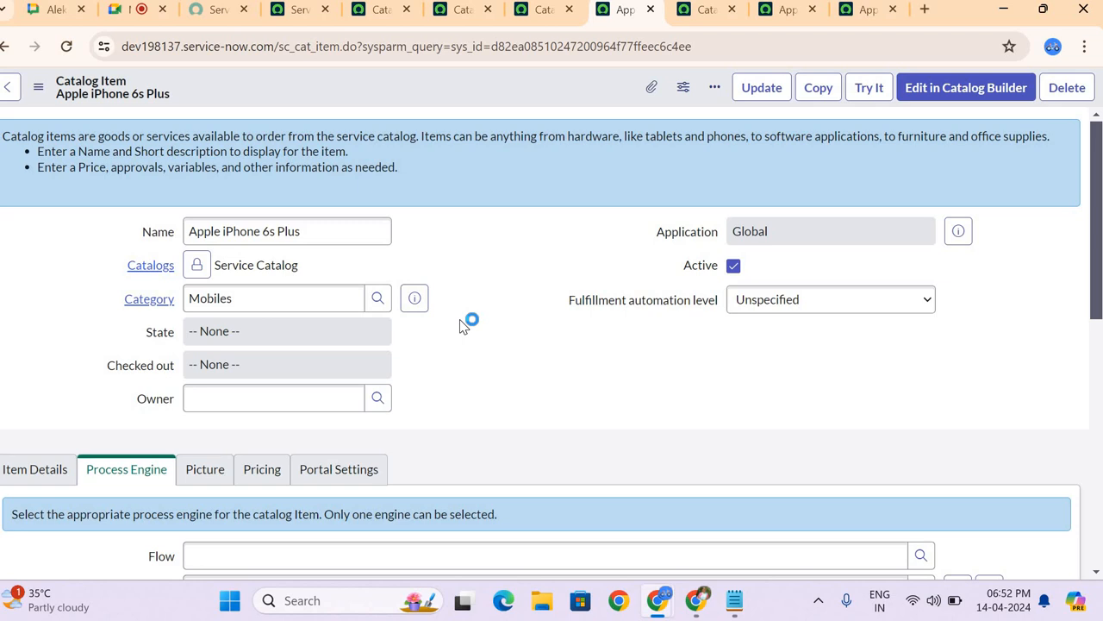
click(198, 265)
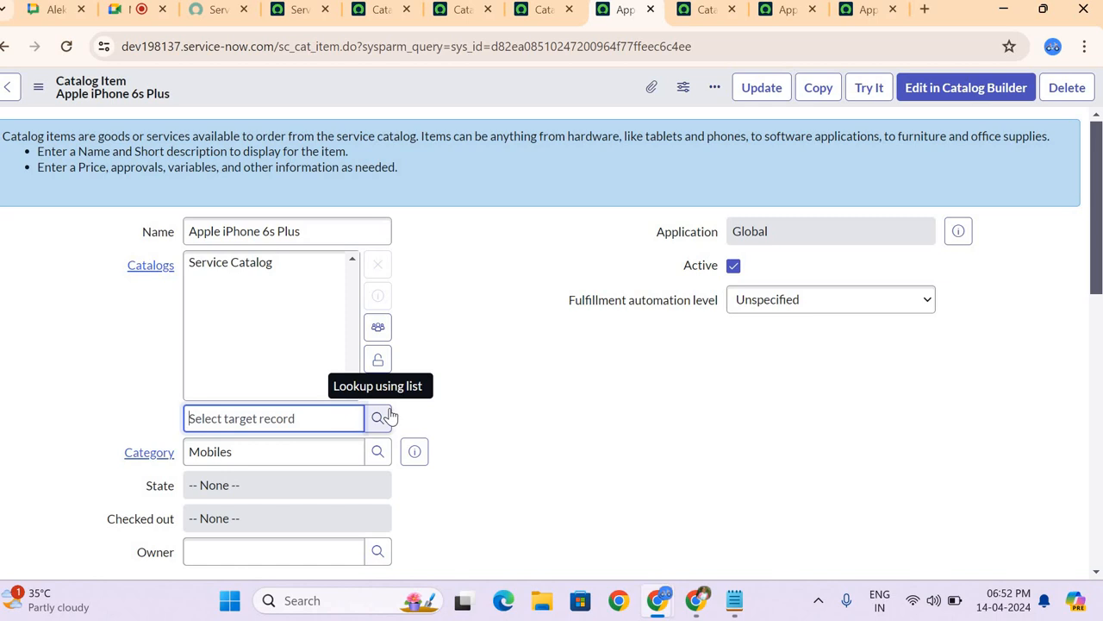
click(378, 360)
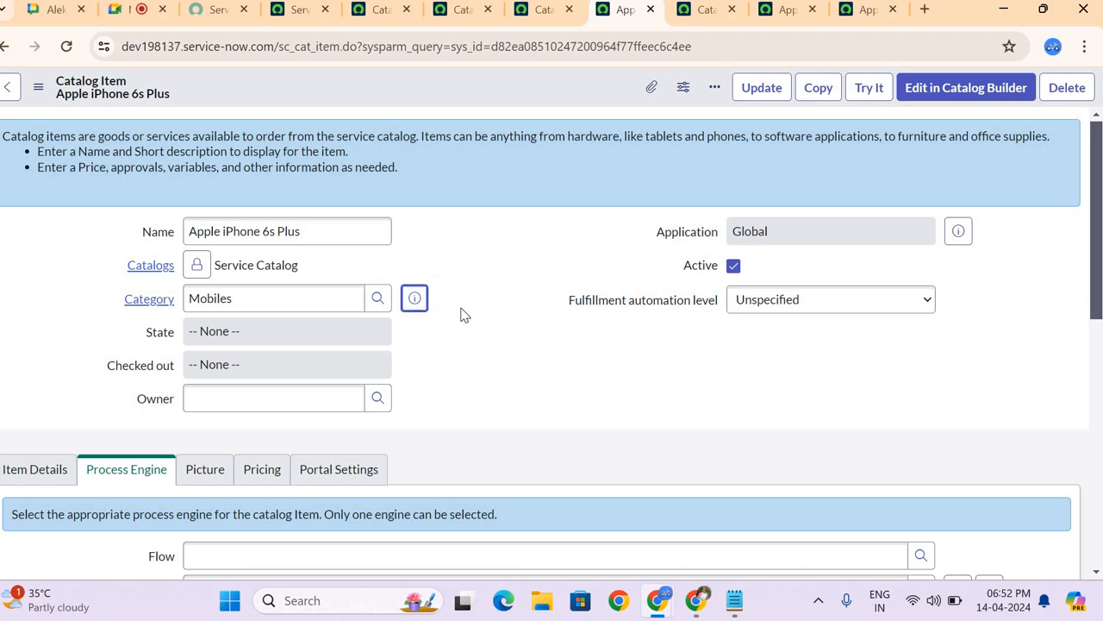
Step: Review the item's process engine settings and display its Item Details section
scroll(497, 325, down, 2)
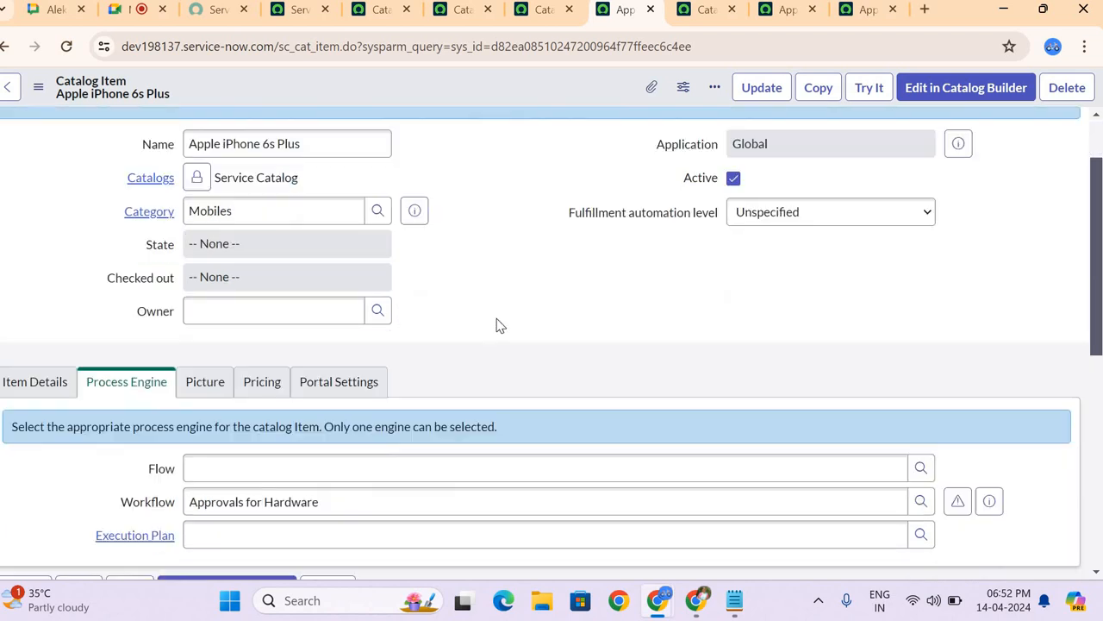
scroll(497, 325, up, 2)
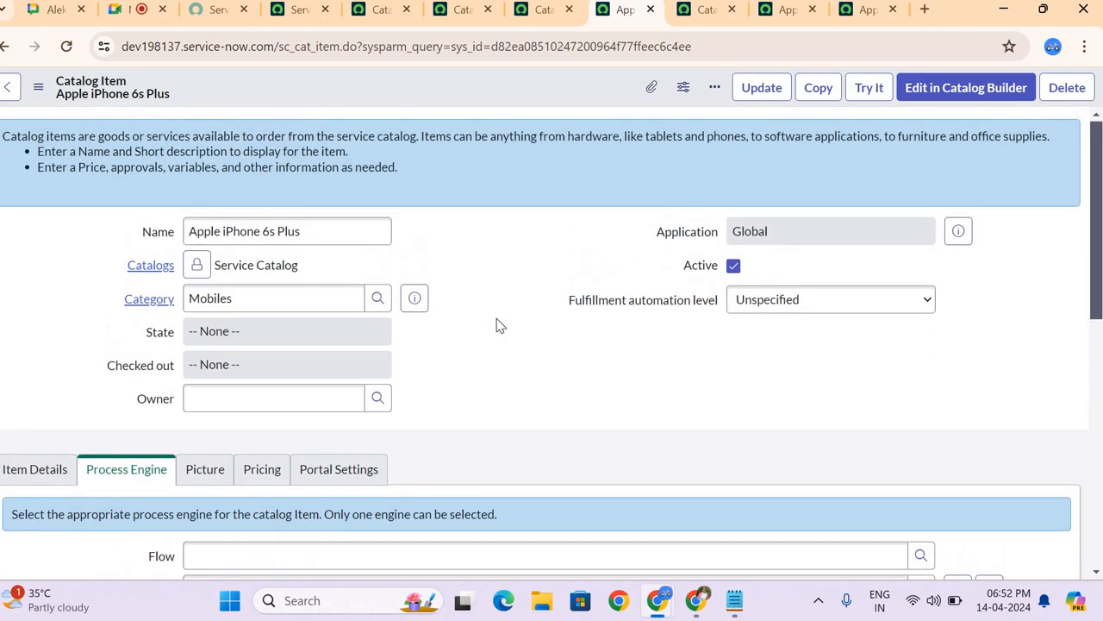
click(38, 465)
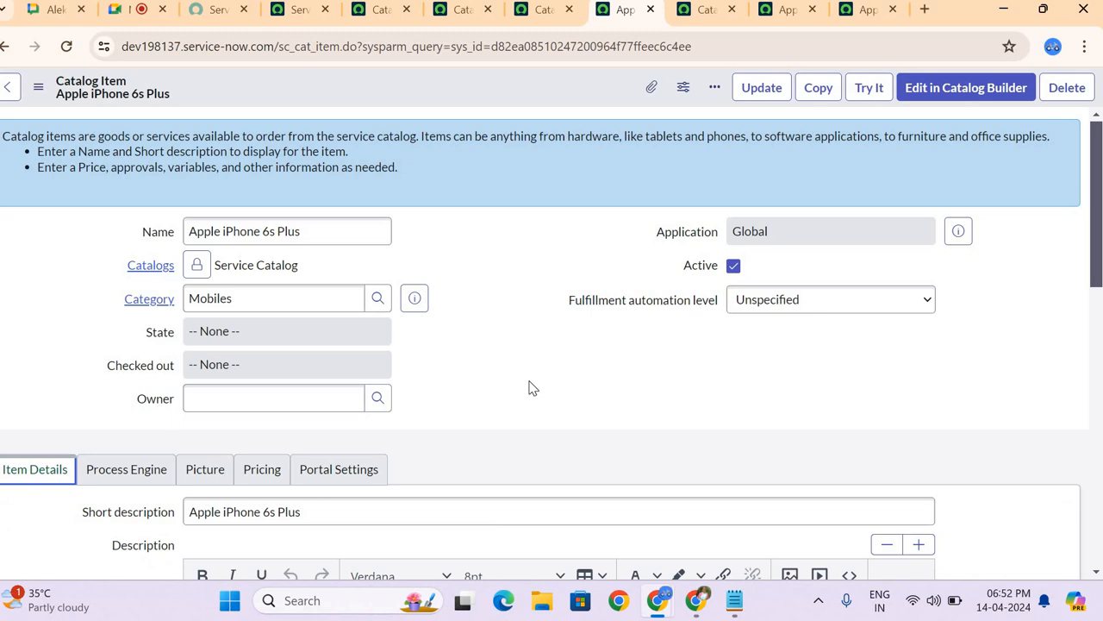
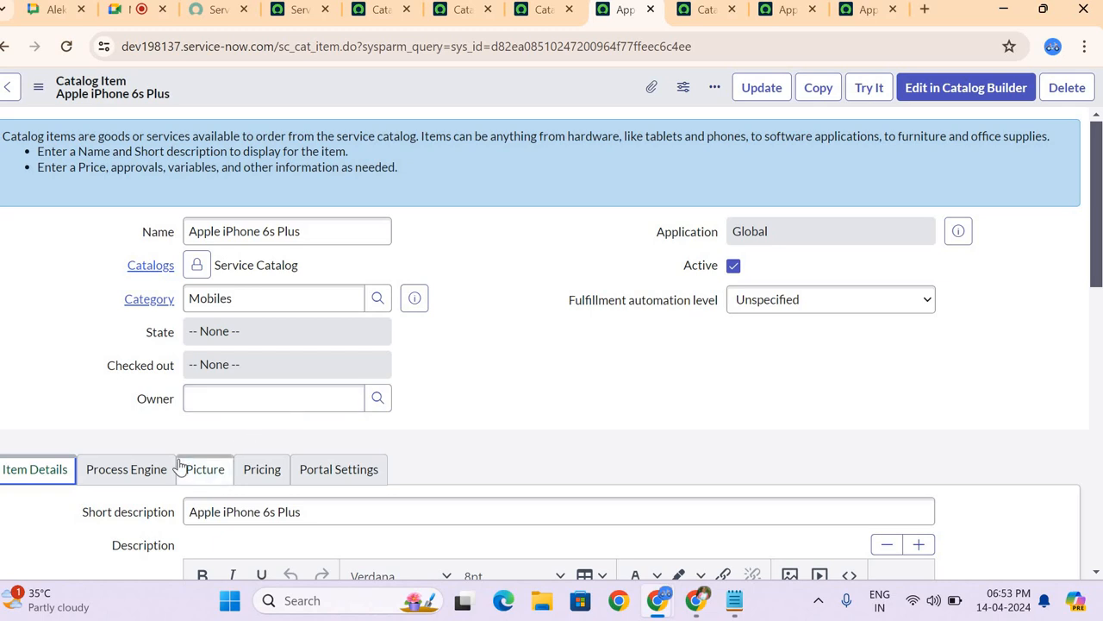
Step: Look up the users available for the item's Owner field, and view the Fulfillment automation level options, choosing none
click(559, 406)
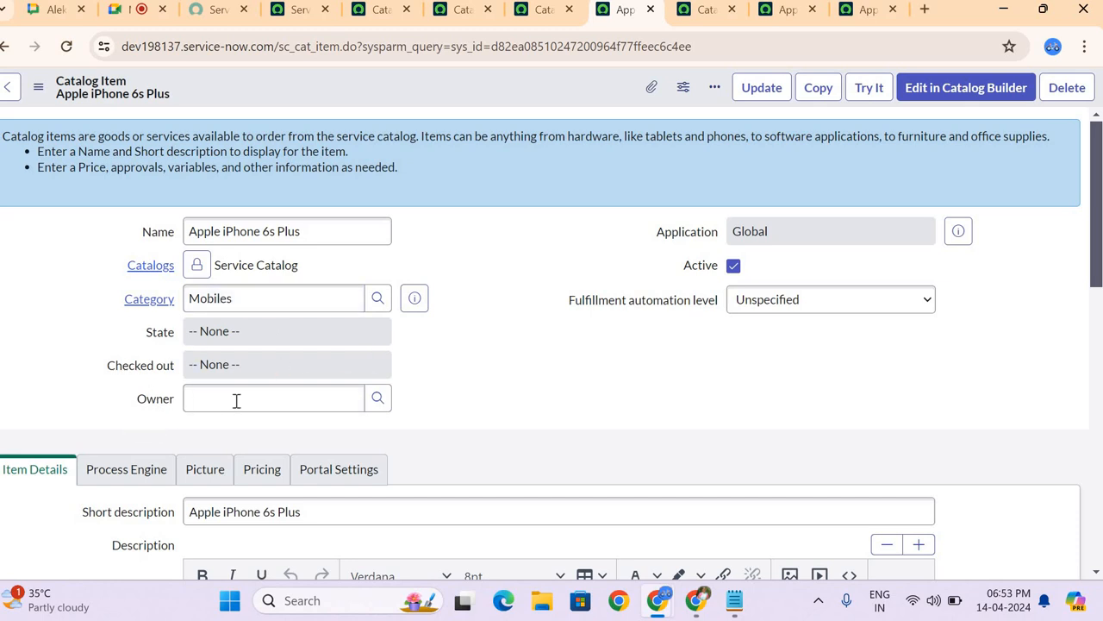
click(378, 403)
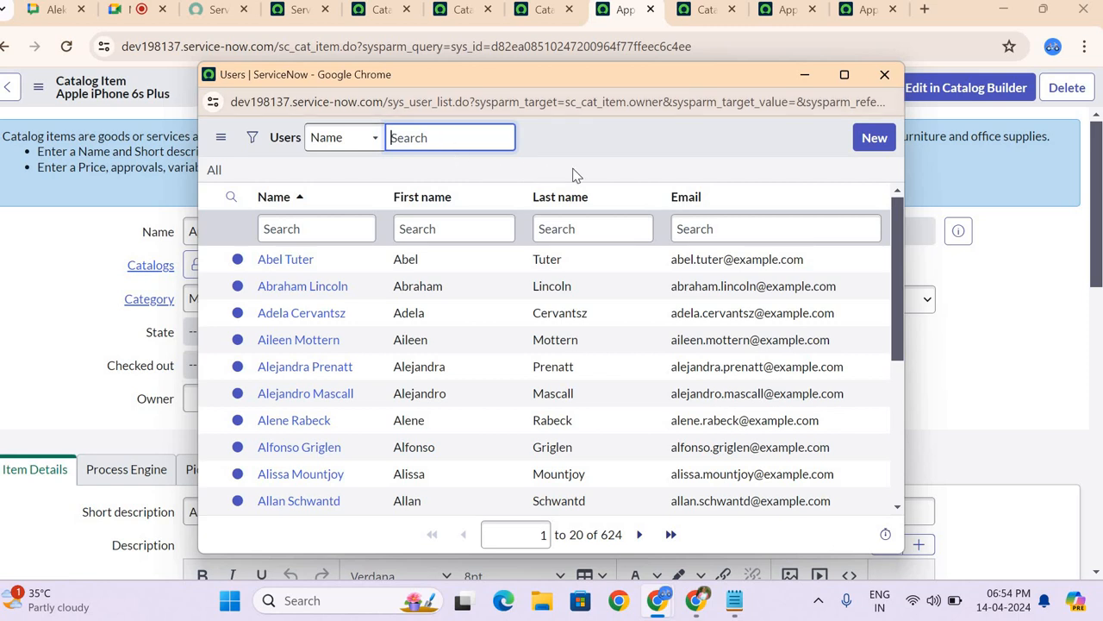
click(884, 74)
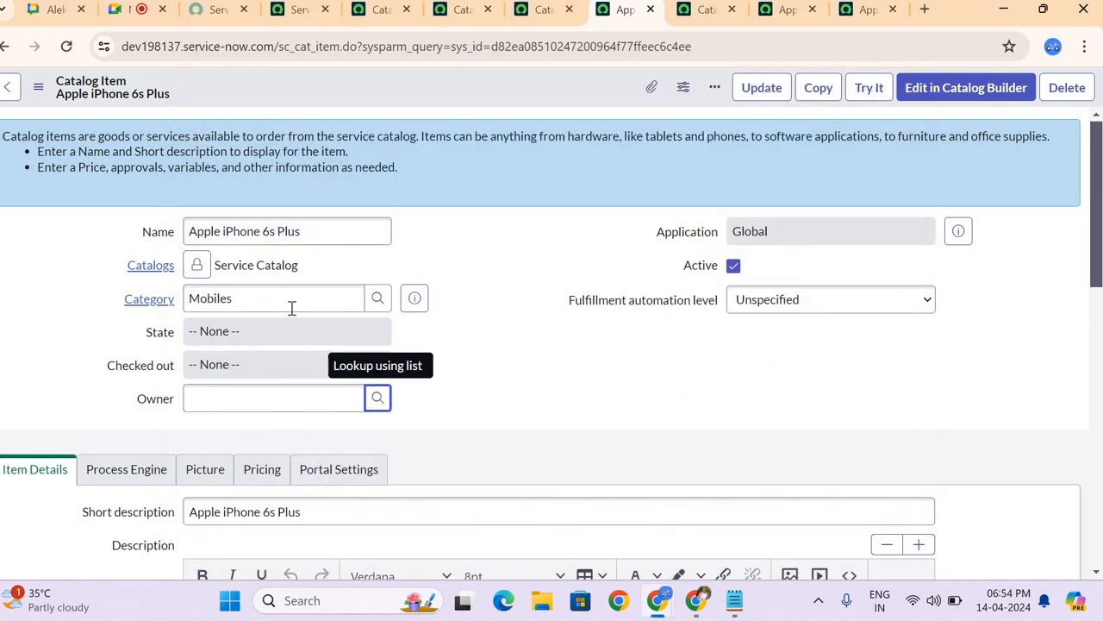
click(317, 428)
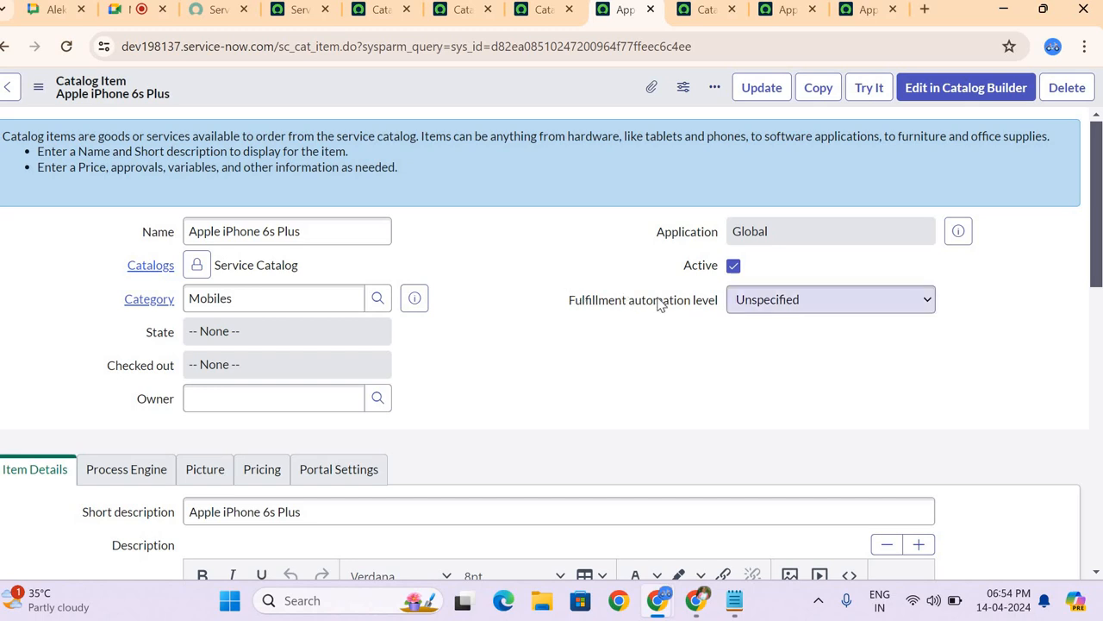
click(761, 308)
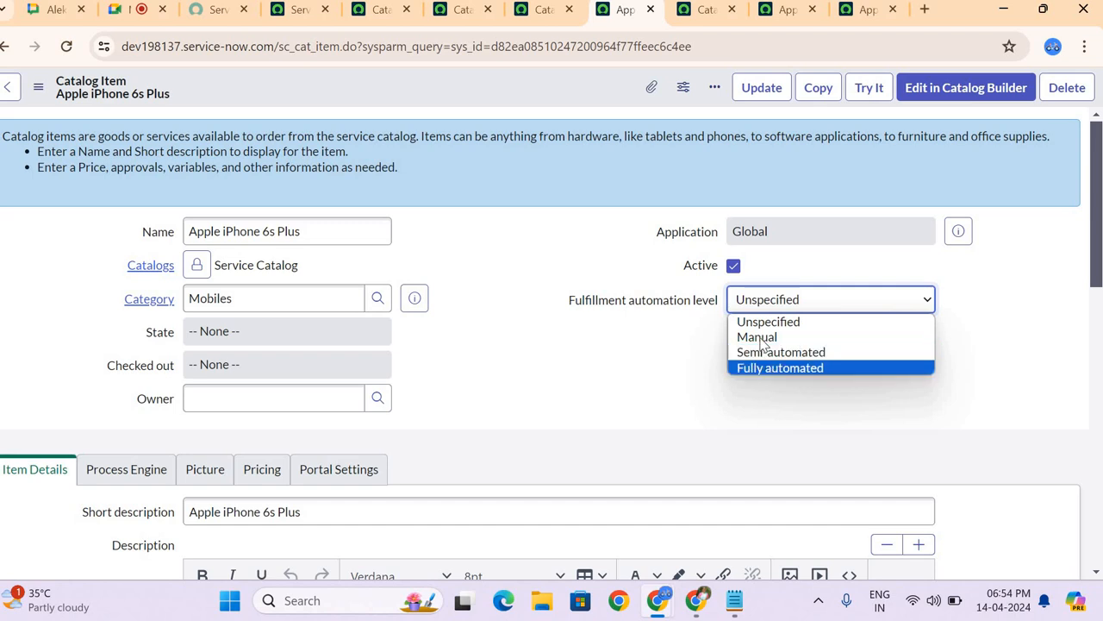
click(615, 370)
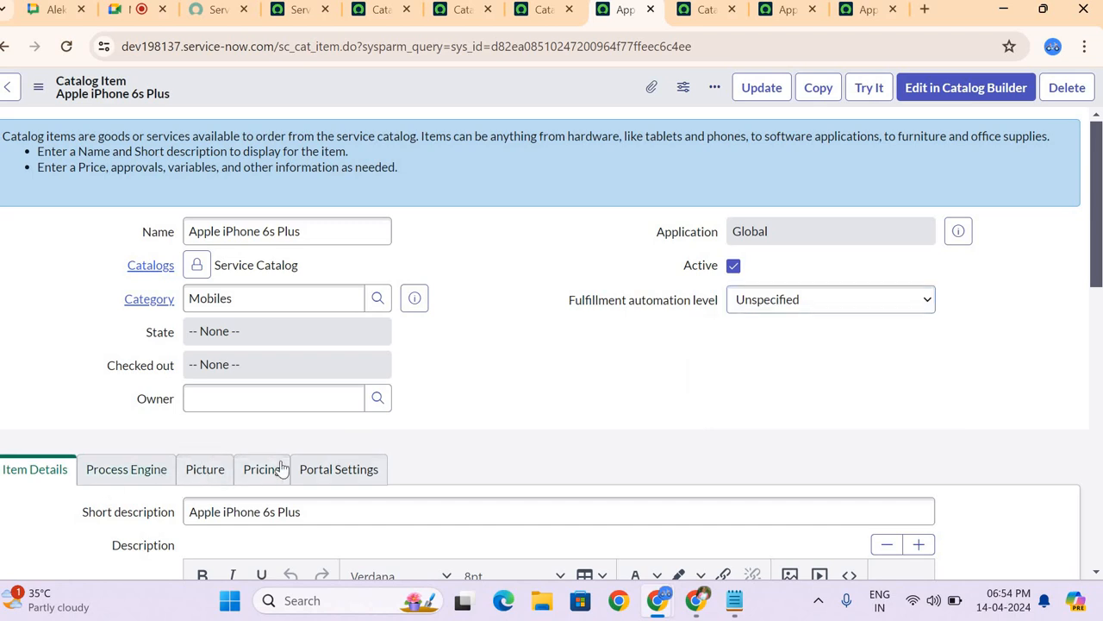
Step: Examine the item's general fields and its Item Details section, including the short description, the full description and the Meta field
scroll(677, 332, down, 3)
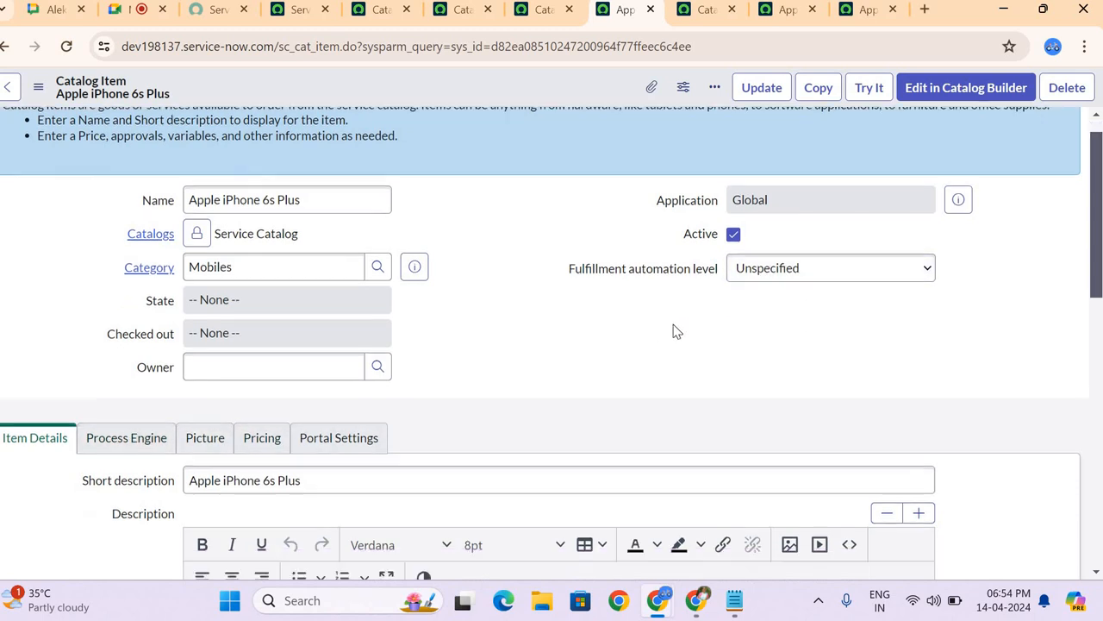
scroll(676, 332, down, 2)
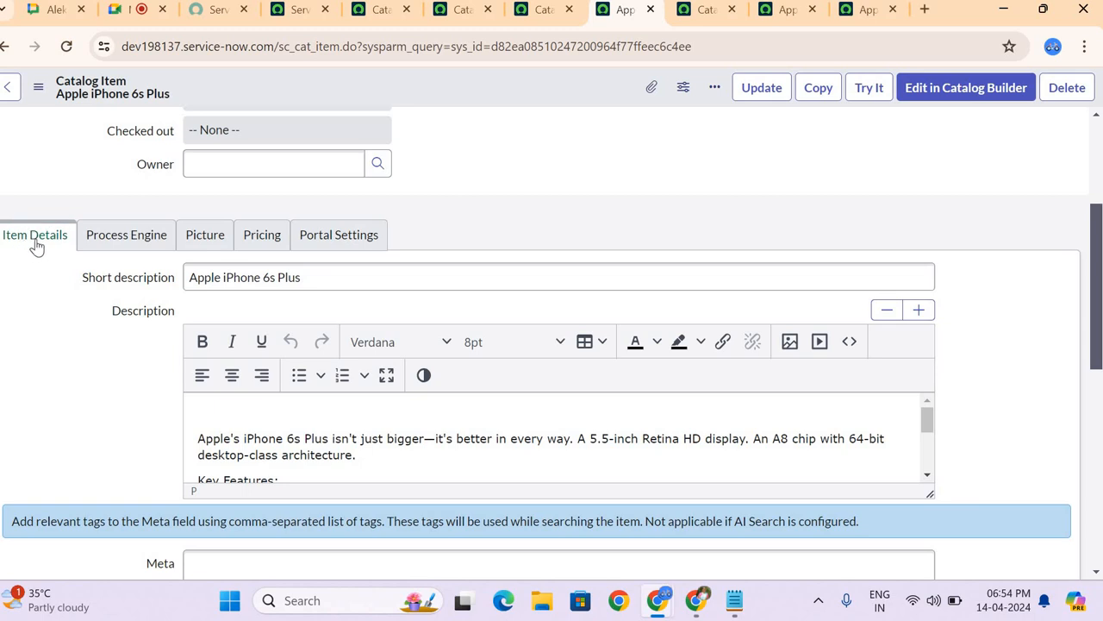
scroll(448, 181, up, 4)
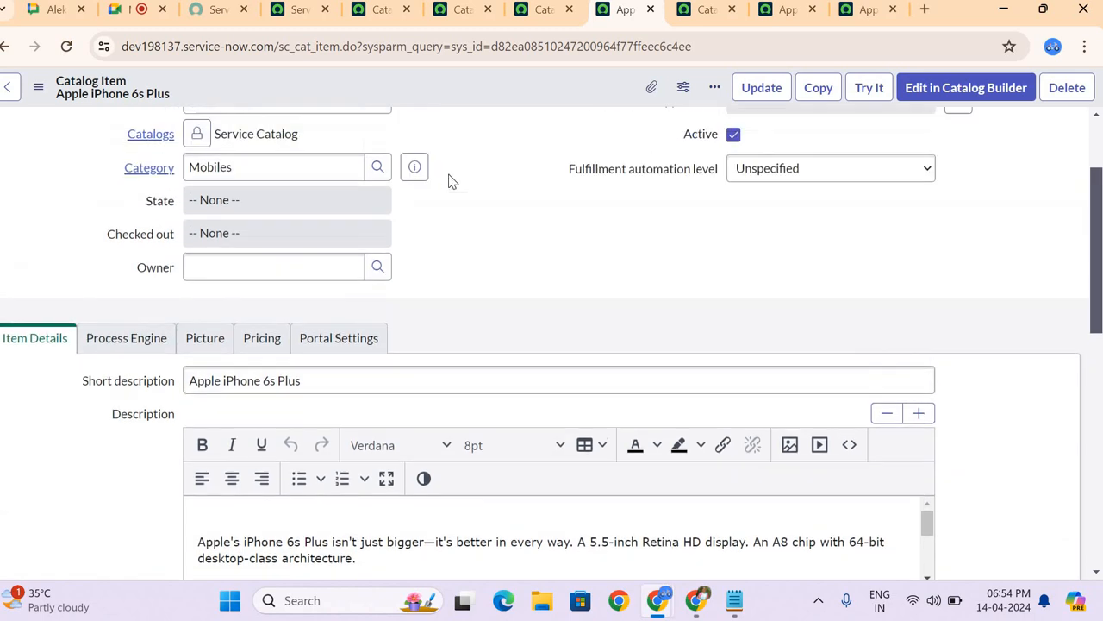
scroll(448, 181, down, 3)
scroll(448, 178, up, 3)
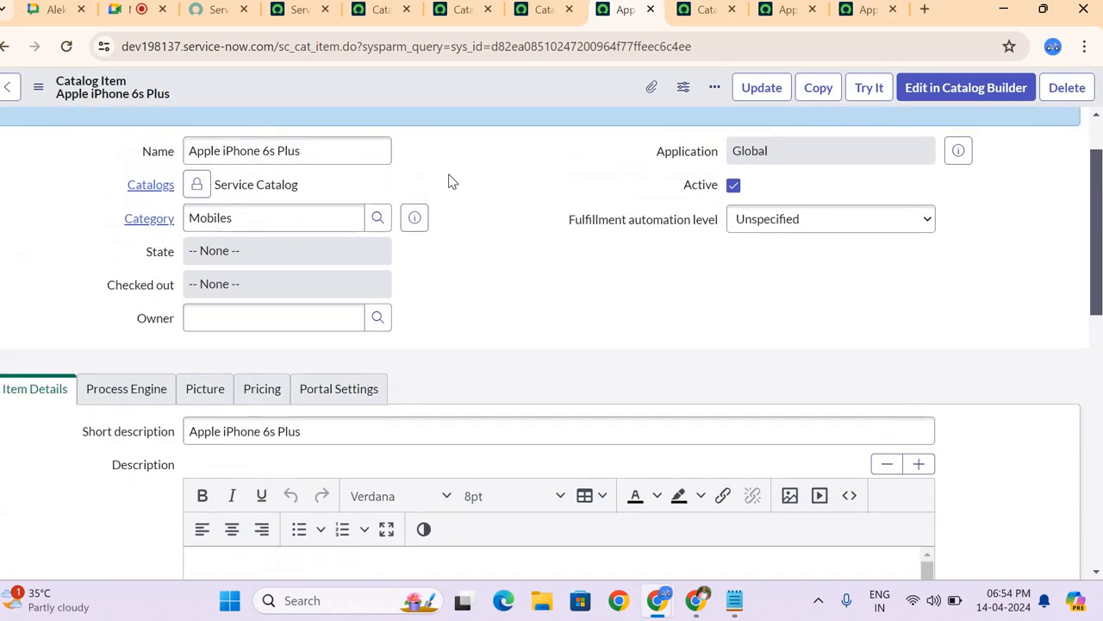
scroll(256, 224, down, 2)
scroll(284, 258, down, 1)
click(352, 288)
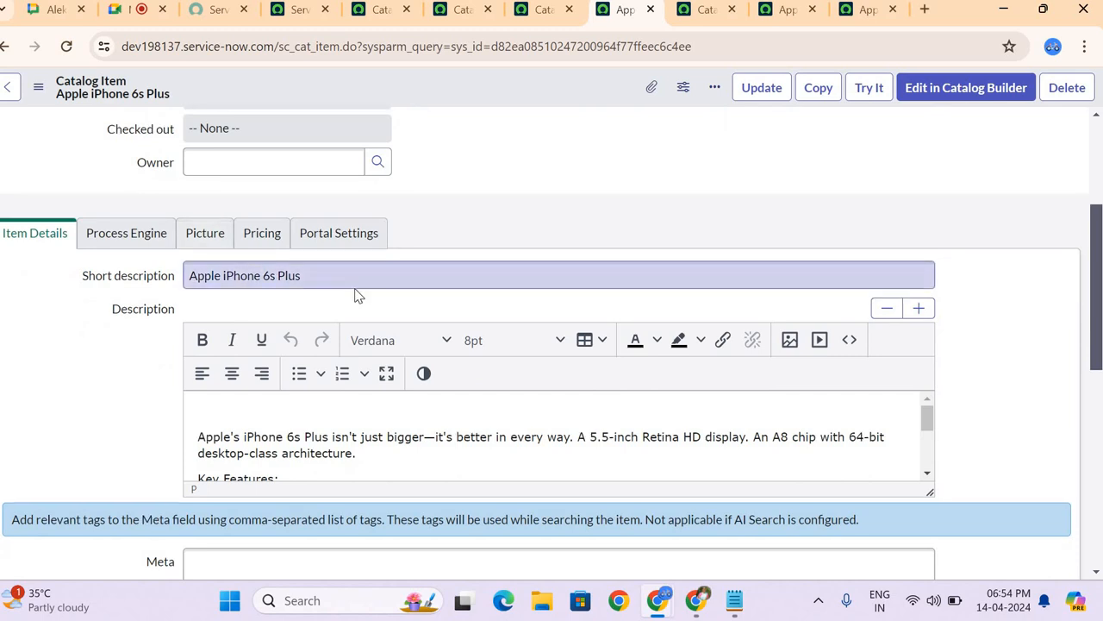
scroll(417, 328, down, 2)
click(358, 177)
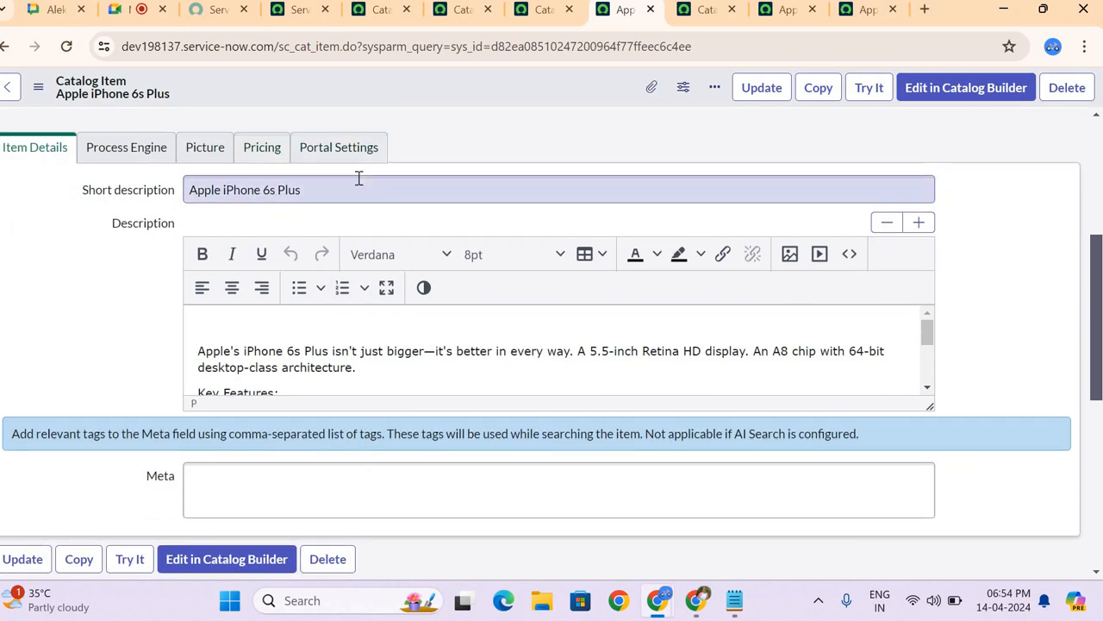
scroll(359, 178, up, 4)
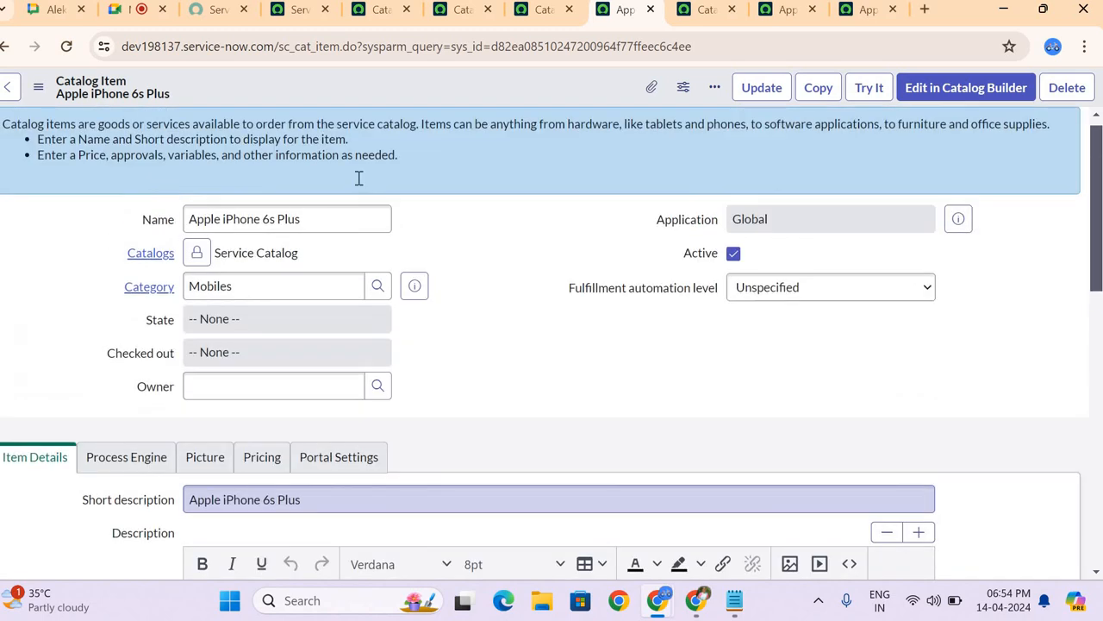
scroll(357, 178, down, 3)
scroll(406, 308, down, 3)
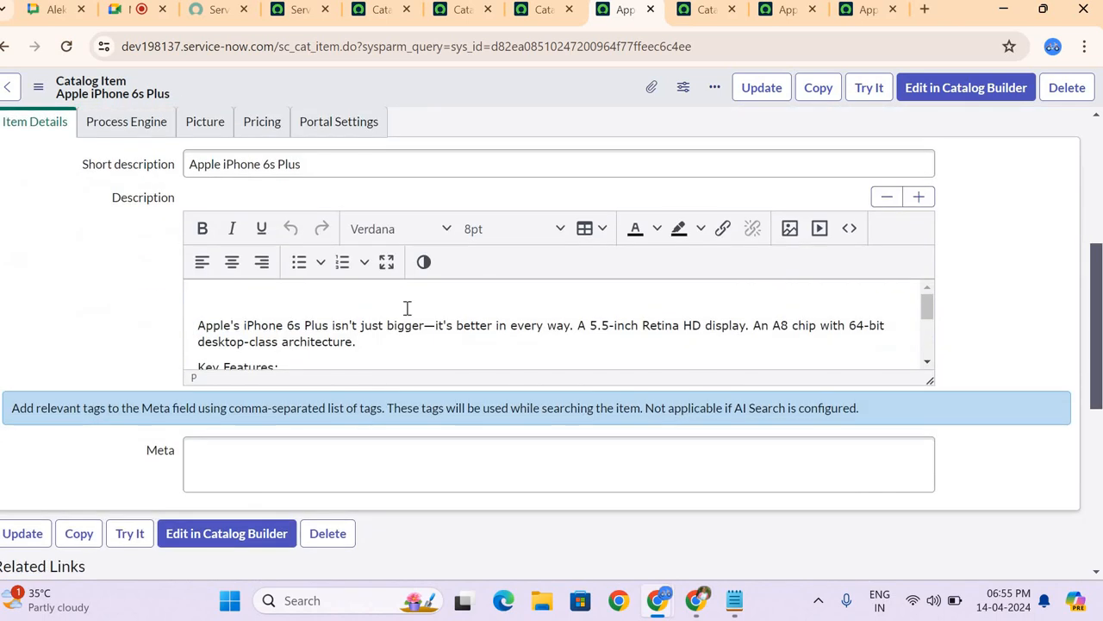
scroll(407, 308, down, 5)
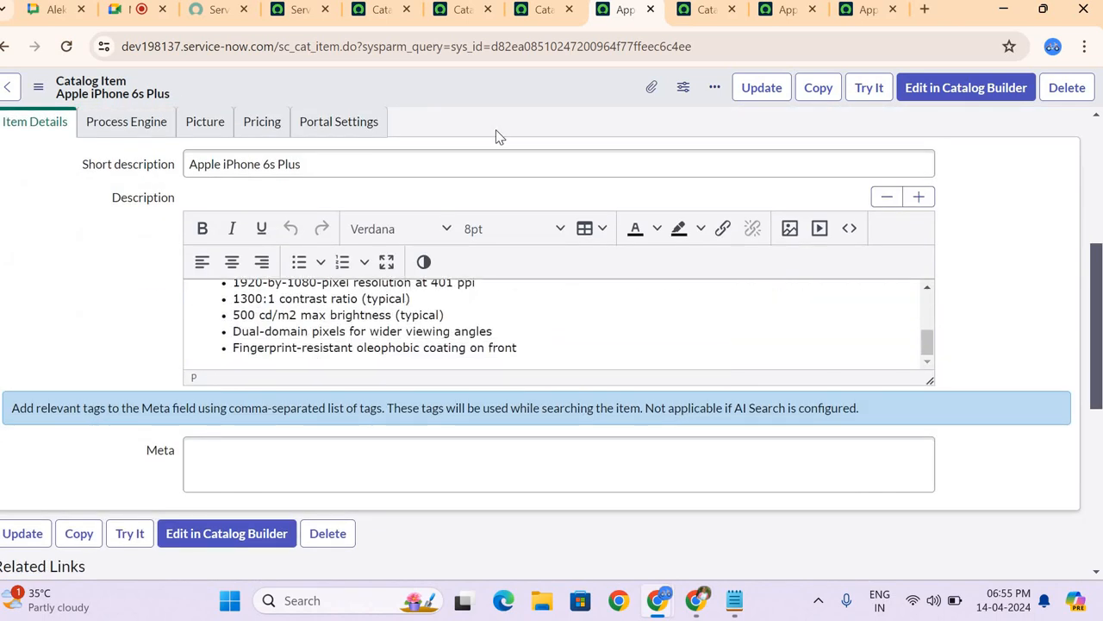
scroll(497, 136, up, 4)
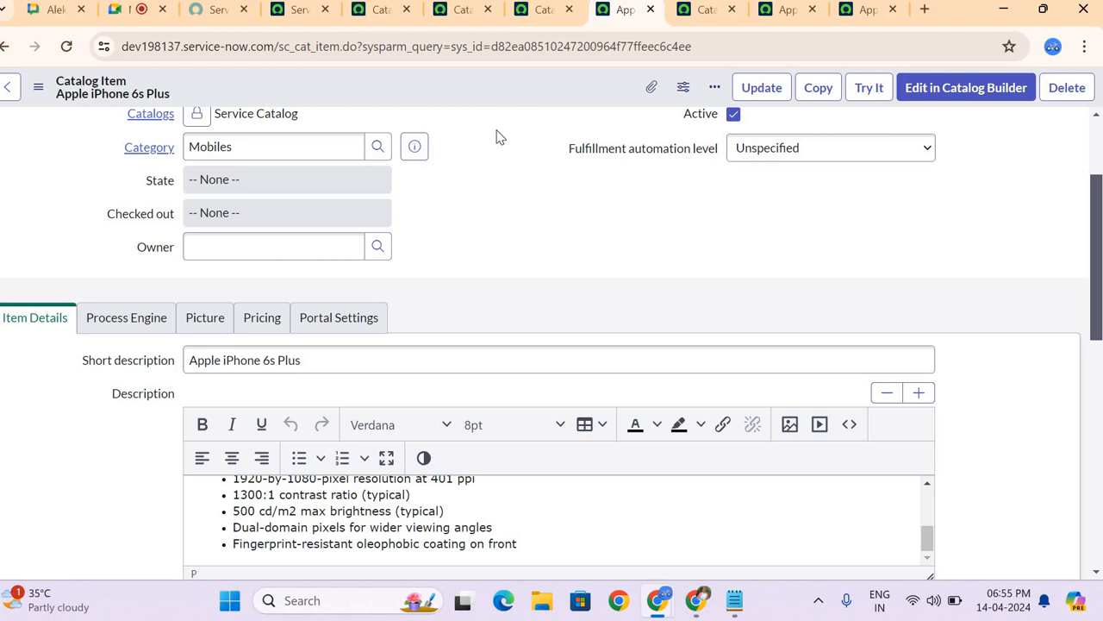
scroll(500, 138, down, 1)
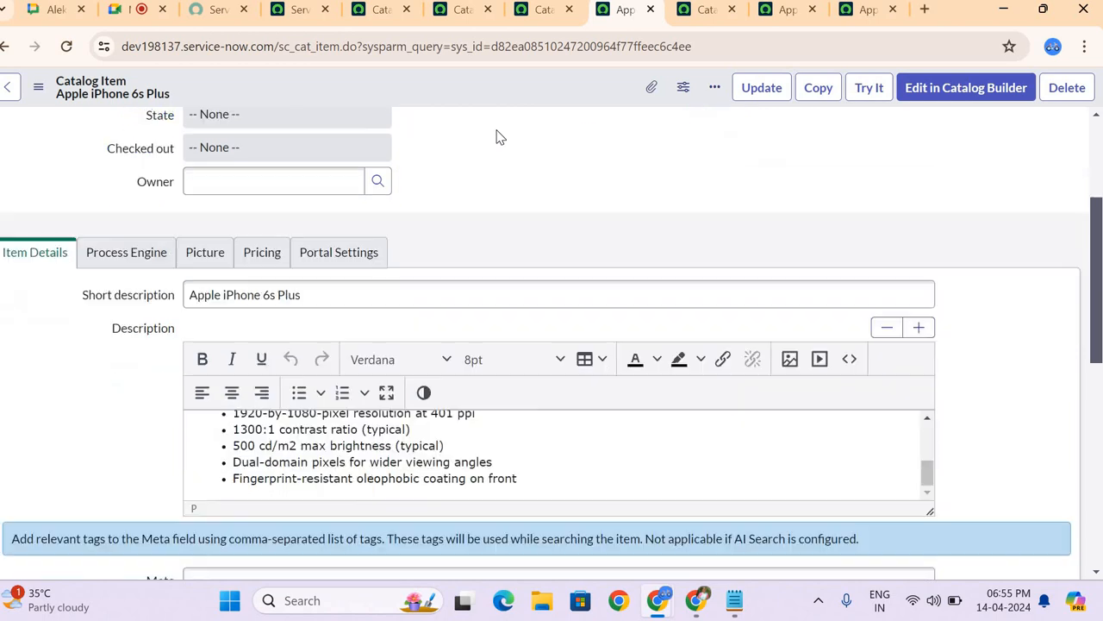
scroll(259, 421, up, 3)
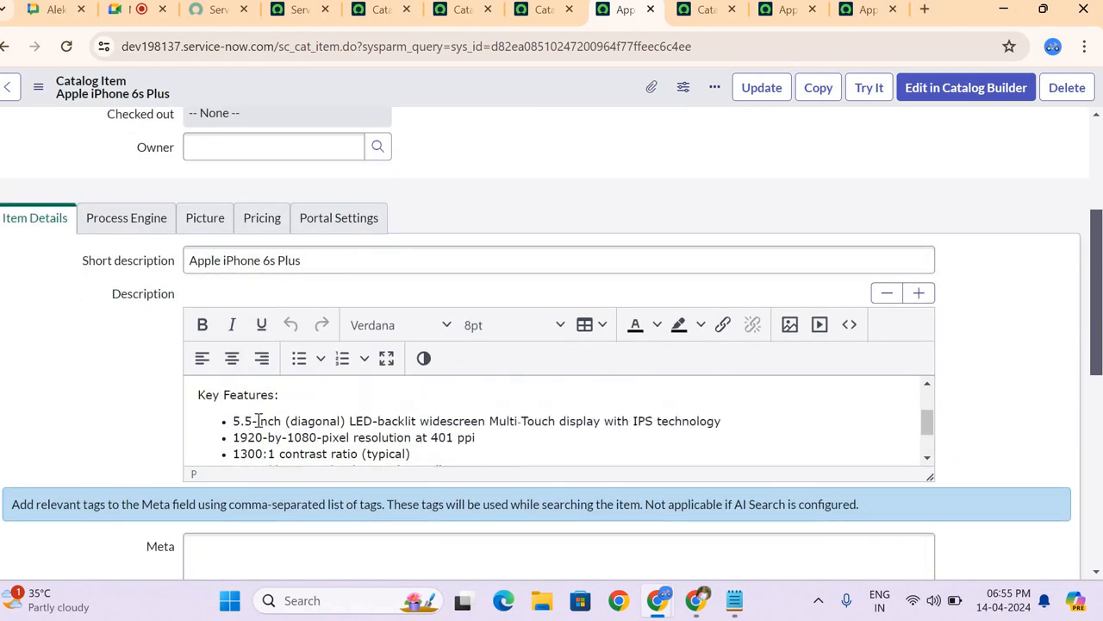
Step: Clear the Workflow field in the item's Process Engine section and save the record
click(136, 219)
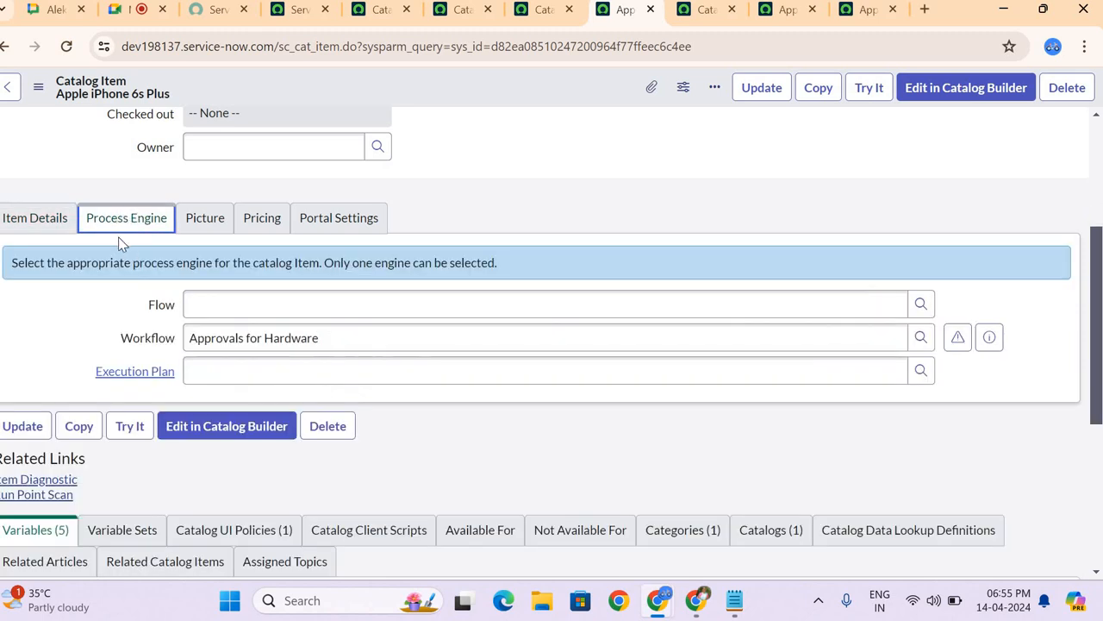
scroll(136, 295, up, 3)
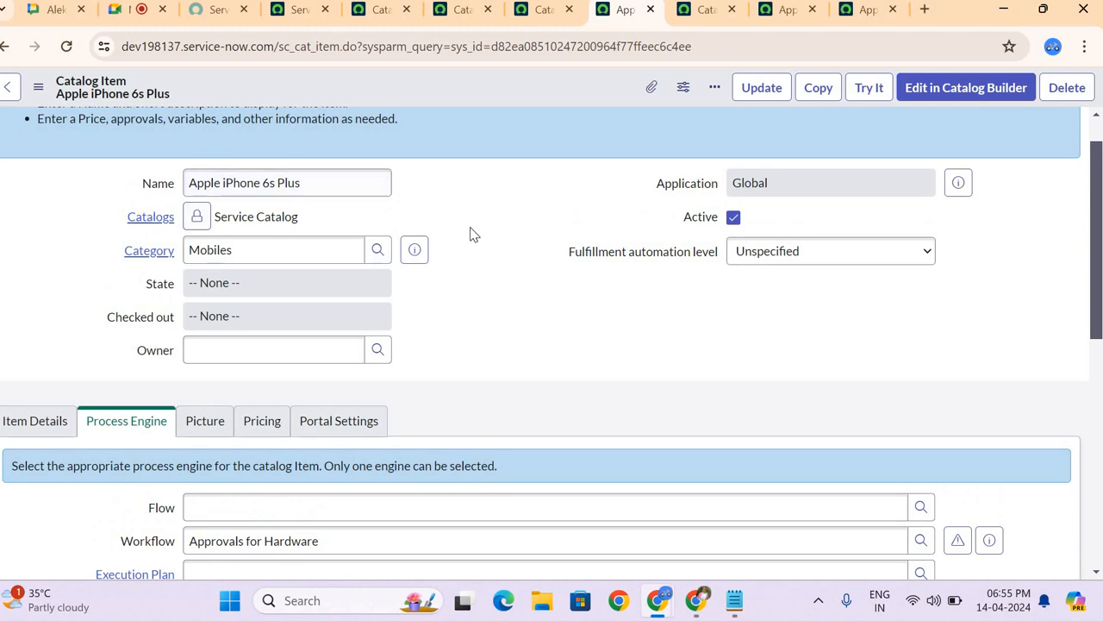
scroll(473, 235, down, 1)
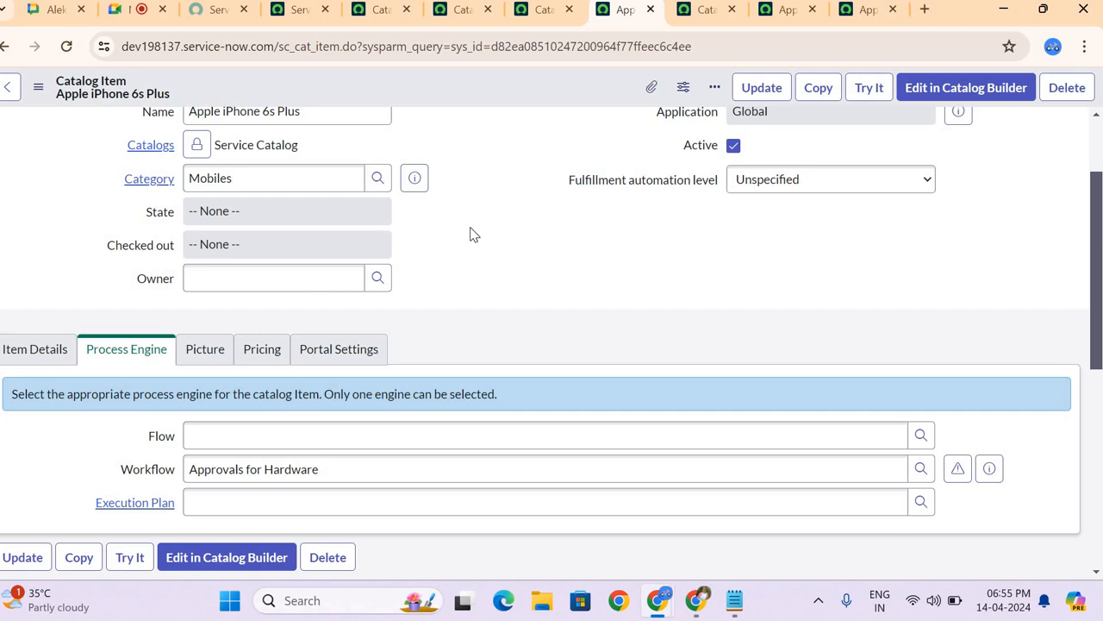
scroll(478, 261, down, 2)
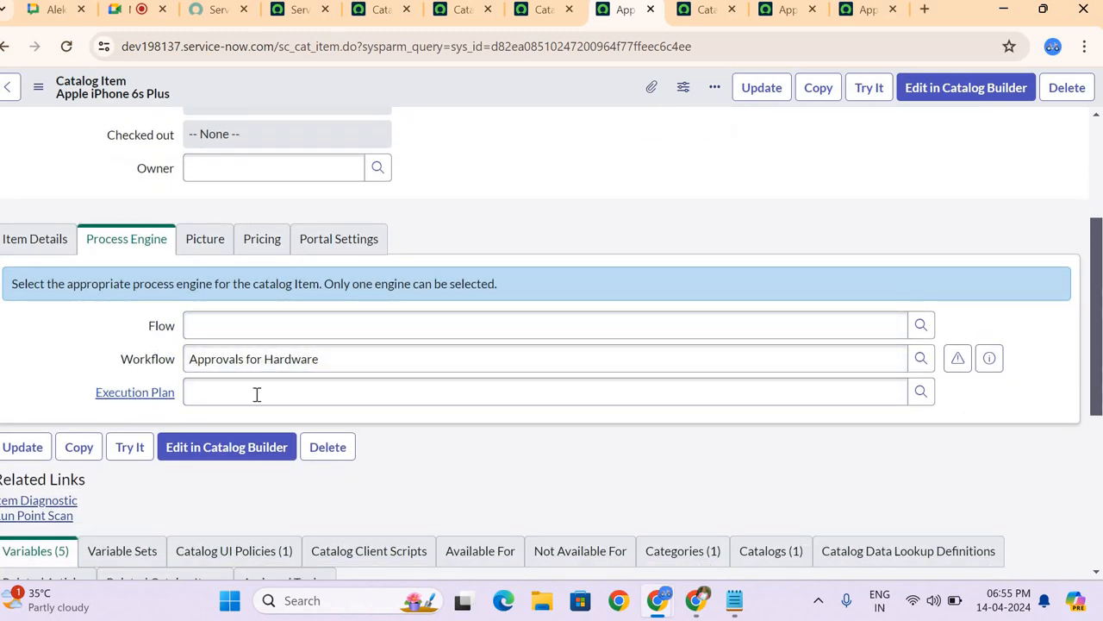
click(158, 363)
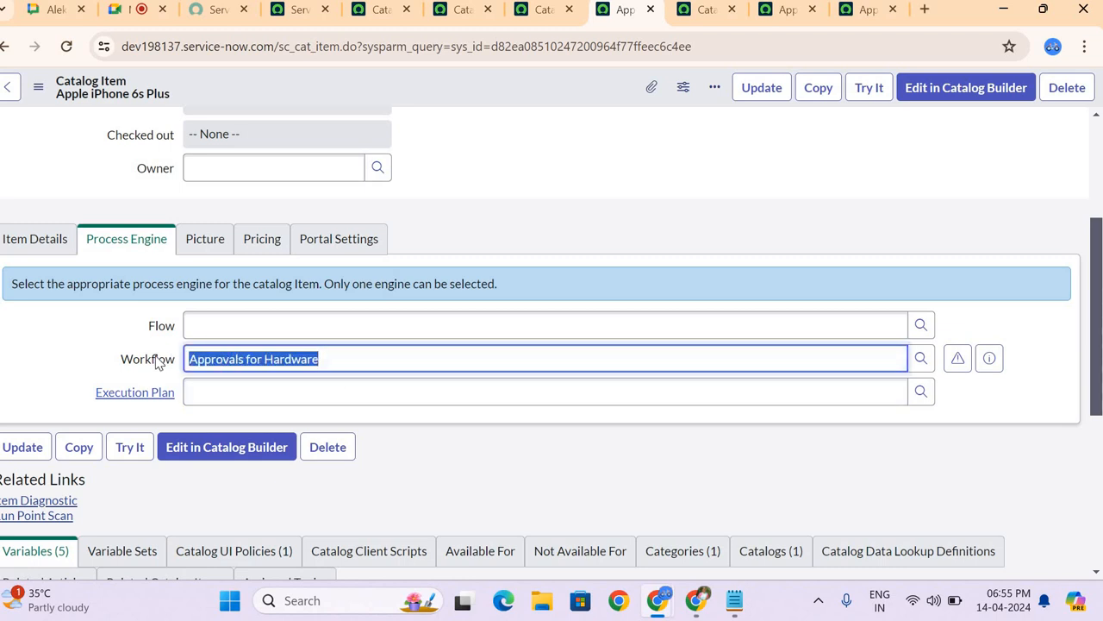
key(BackSpace)
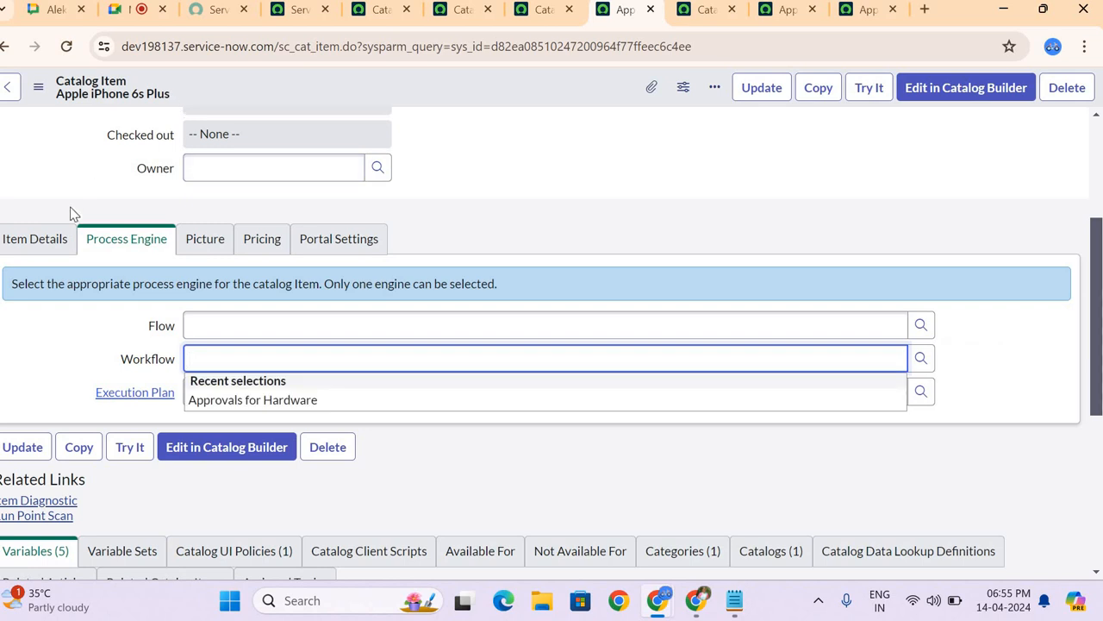
right_click(158, 84)
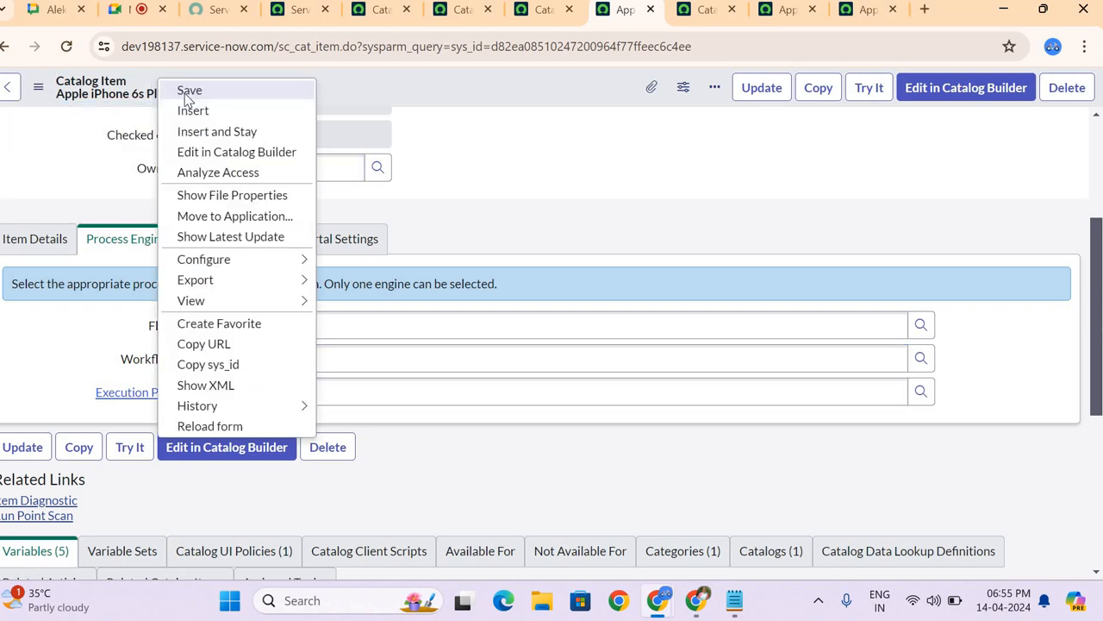
click(188, 91)
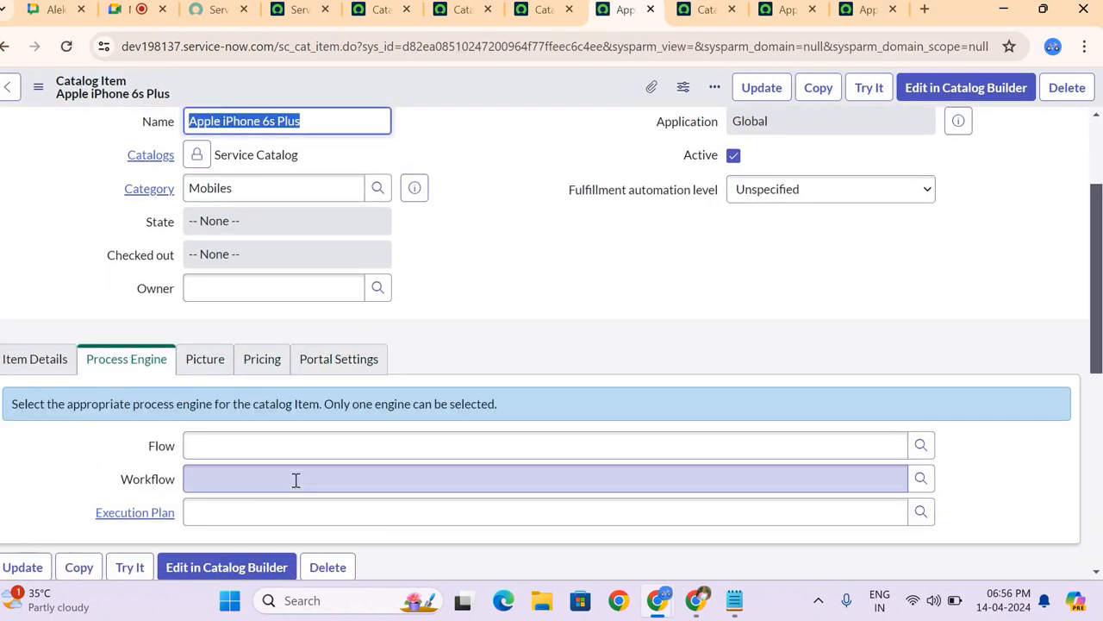
Step: Set the item's Workflow to Approvals for Hardware and show that workflow's diagram
click(295, 479)
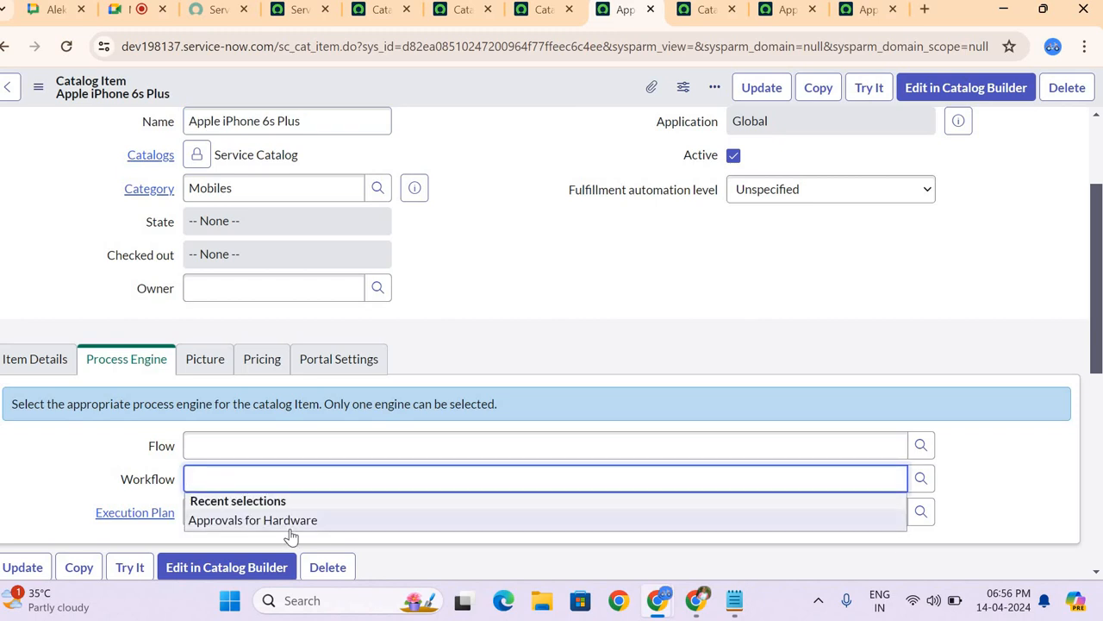
click(294, 519)
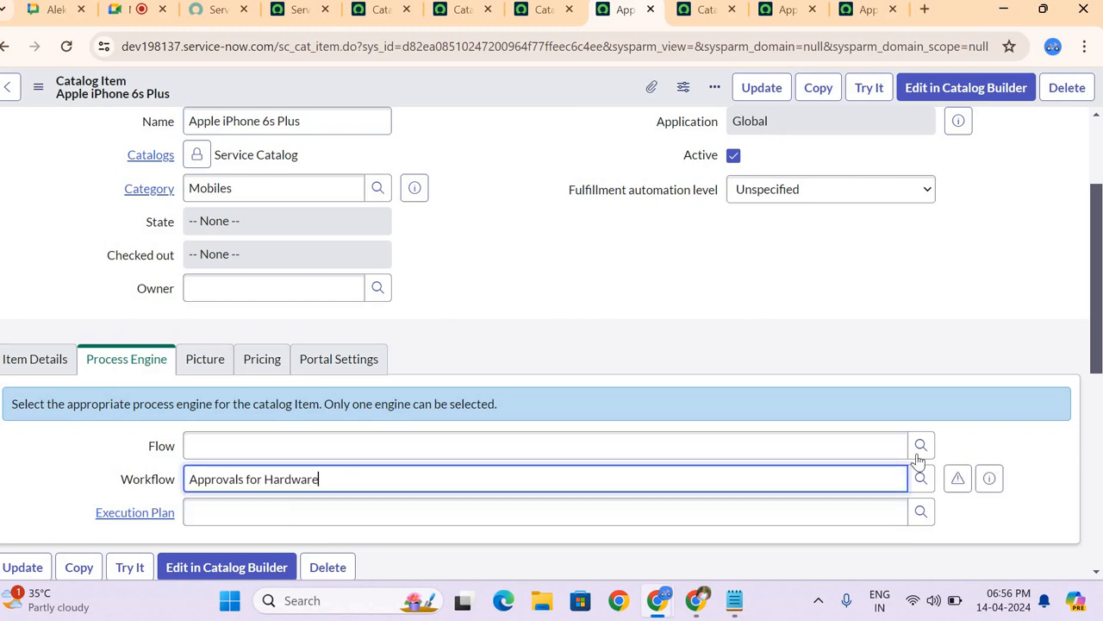
click(958, 480)
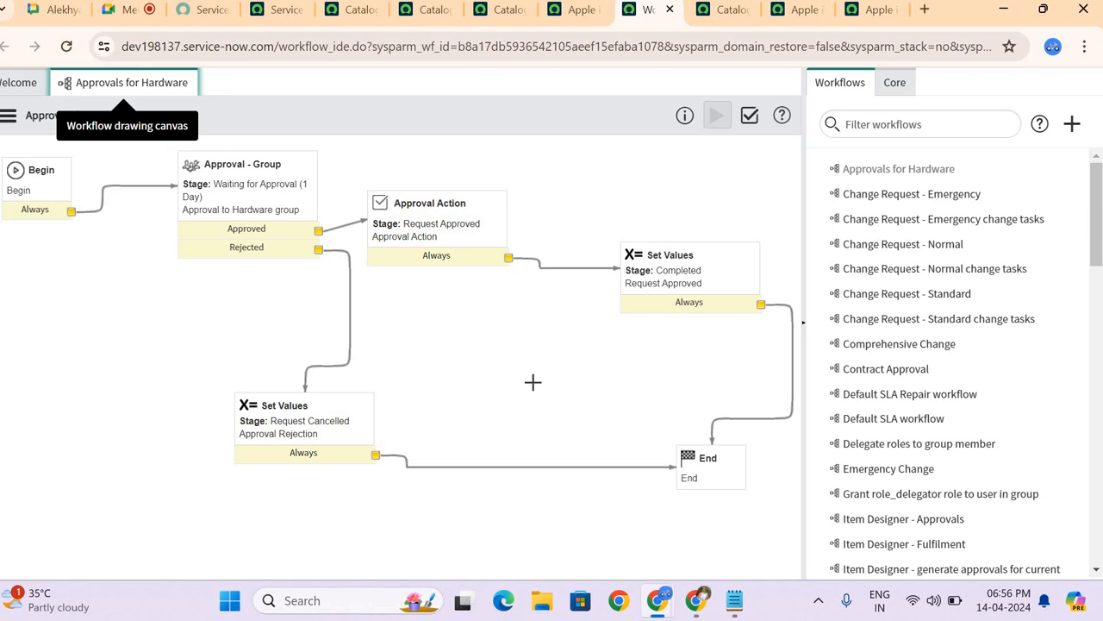
Step: Review the properties of the Approval - Group activity, including its approver groups, and return to the Apple iPhone 6s Plus record's process engine settings
double_click(227, 191)
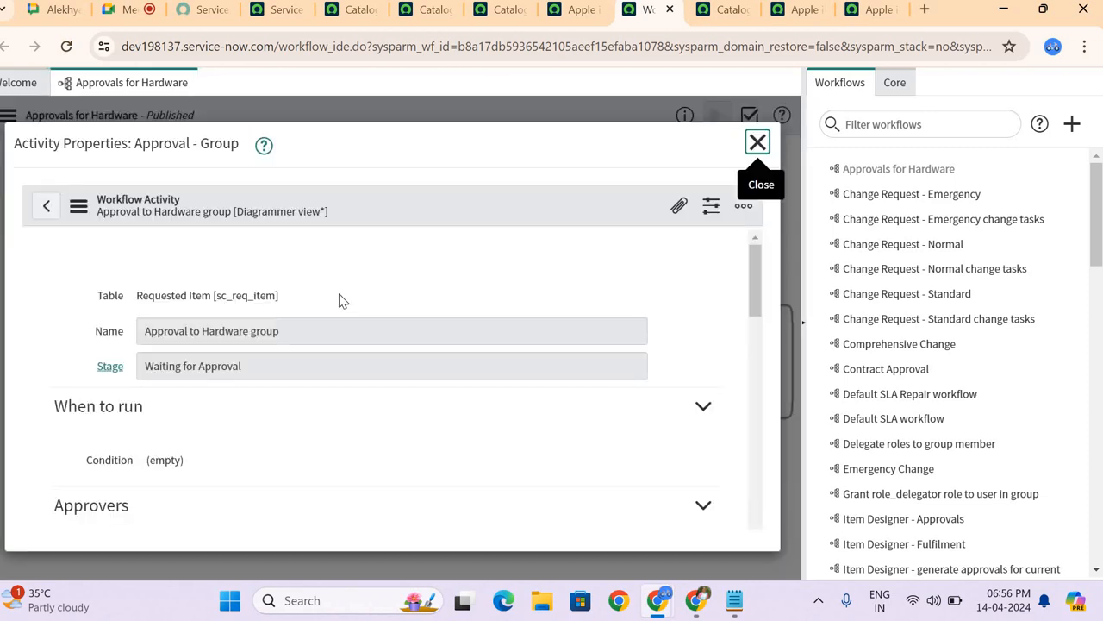
scroll(339, 298, down, 8)
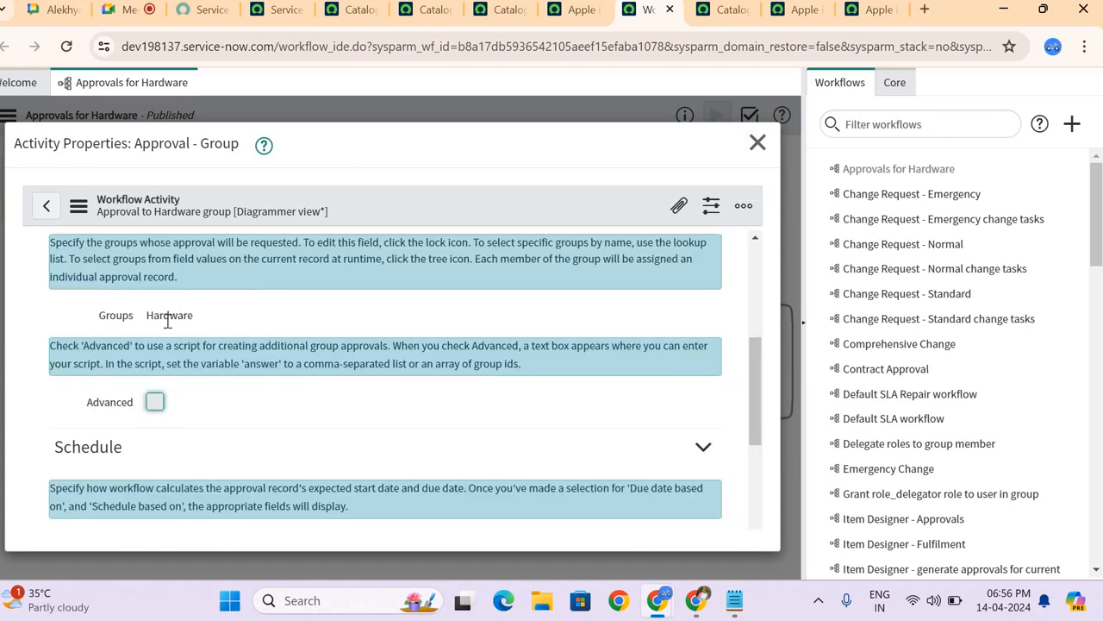
scroll(207, 308, up, 5)
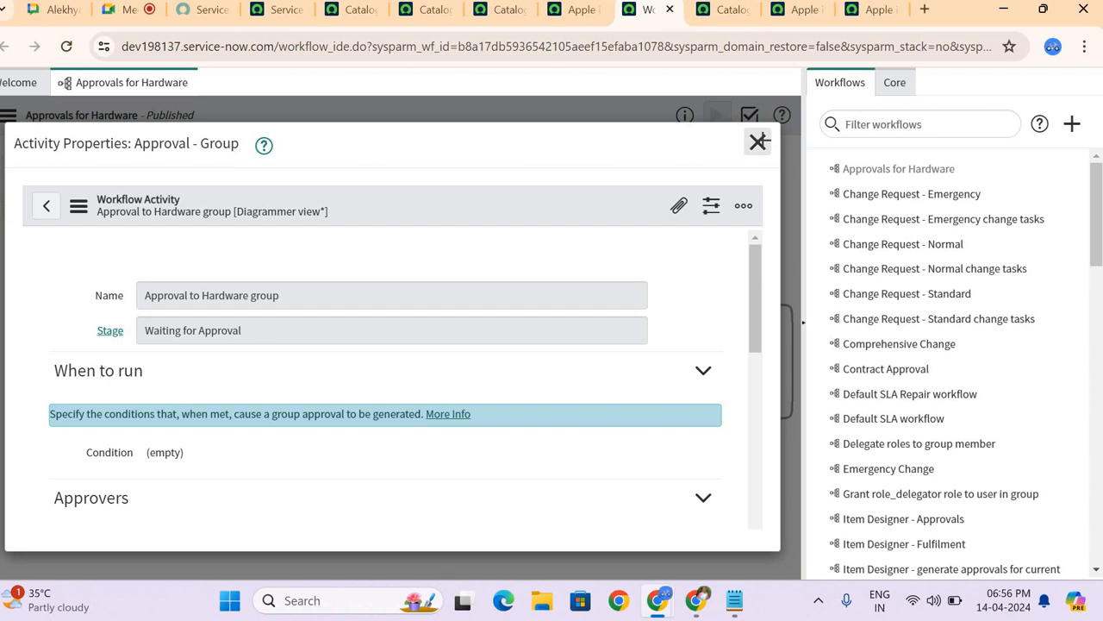
click(758, 143)
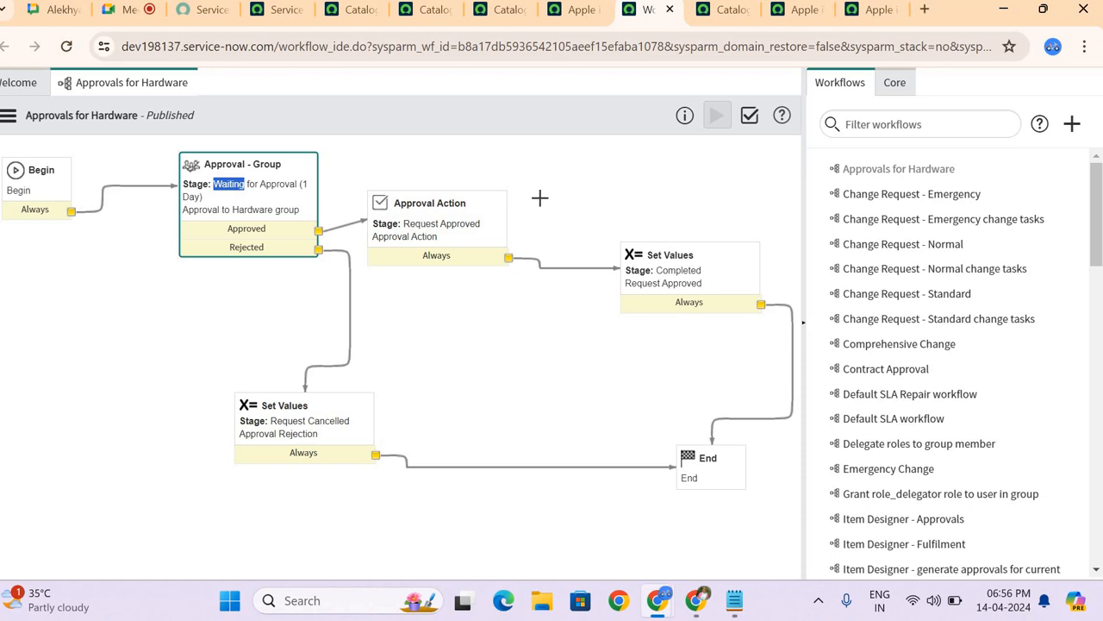
click(579, 12)
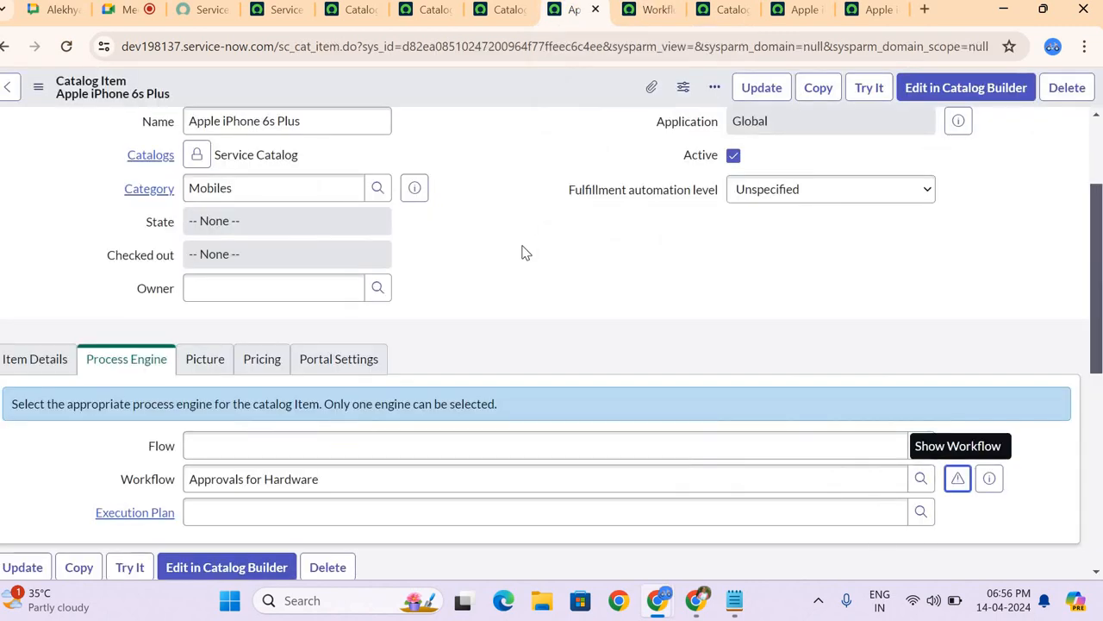
scroll(411, 254, down, 1)
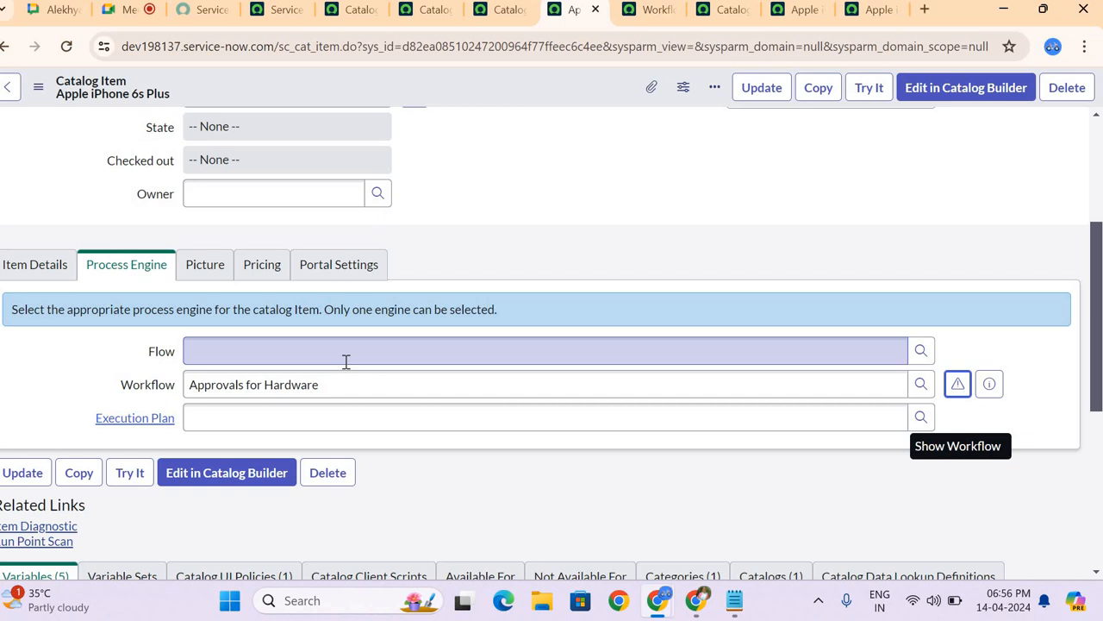
Step: Examine the item's icon and picture, compare with the item previews in the catalog's Hardware category, and return to the Apple iPhone 6s Plus record
scroll(346, 361, down, 1)
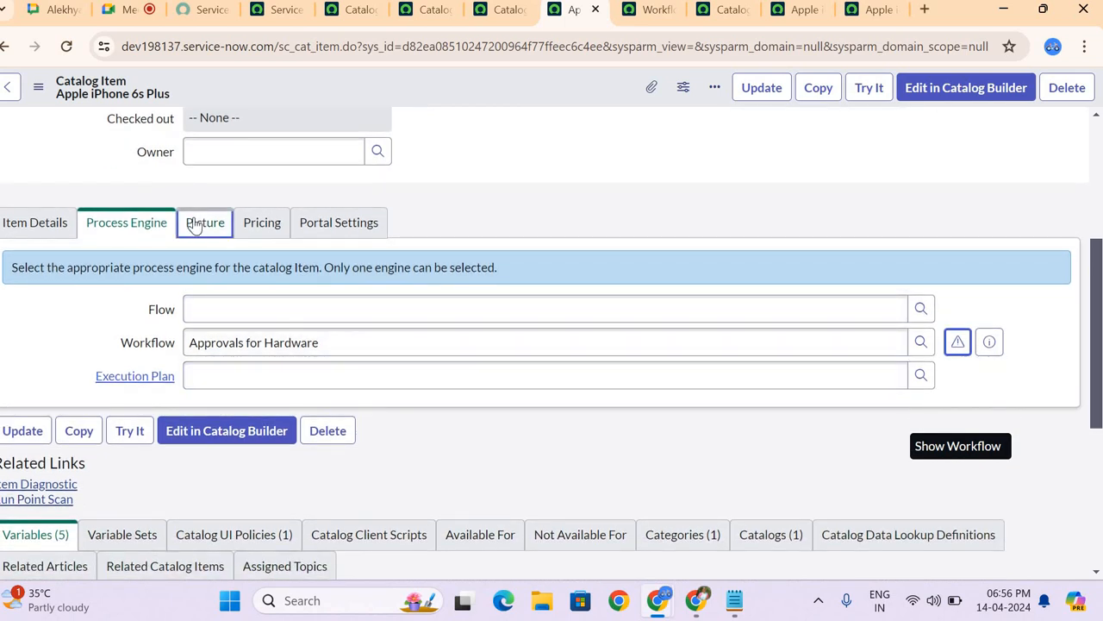
click(205, 222)
scroll(330, 351, down, 3)
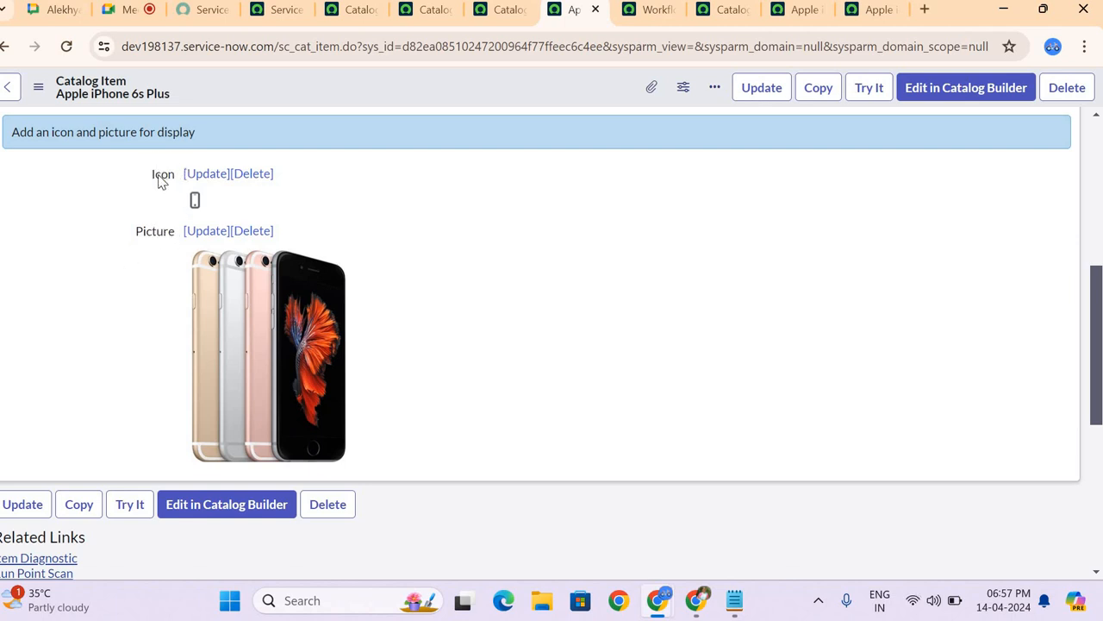
click(345, 12)
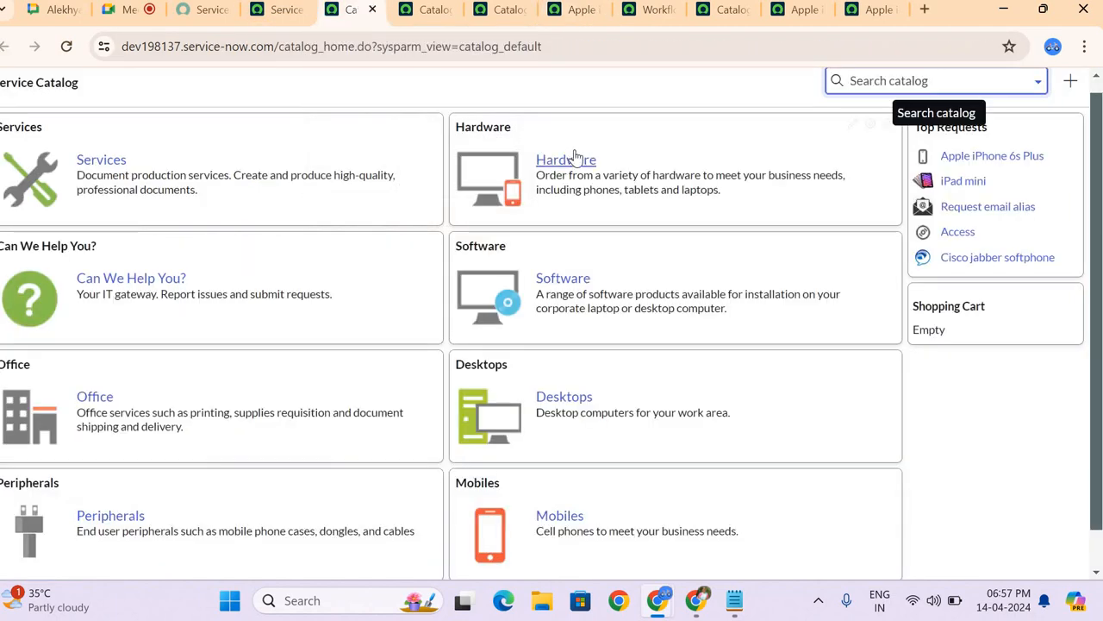
click(571, 158)
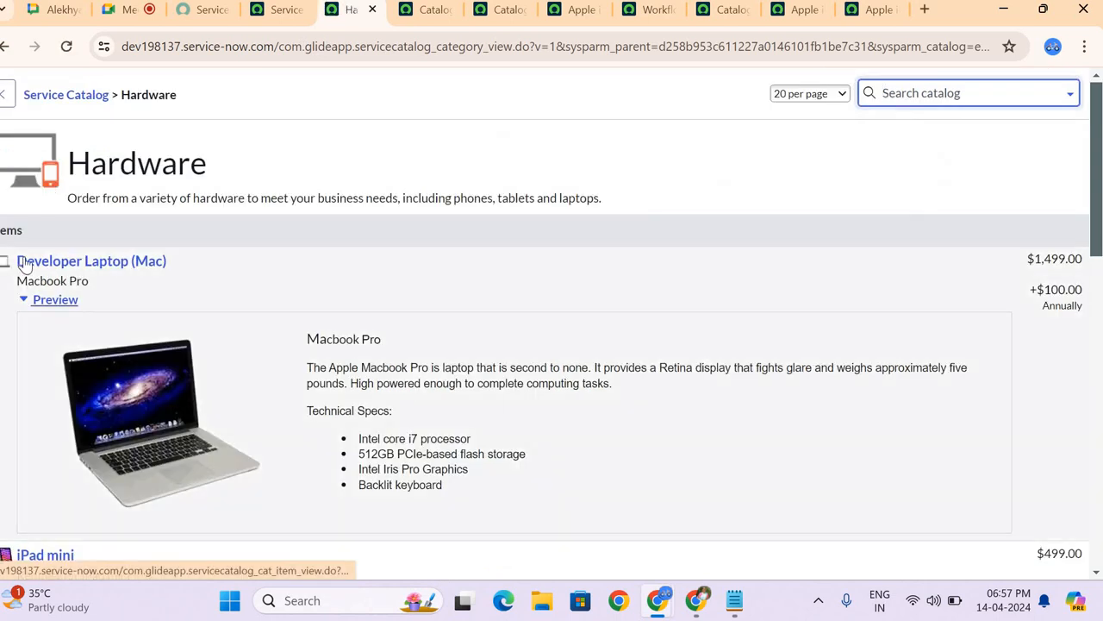
scroll(24, 264, down, 3)
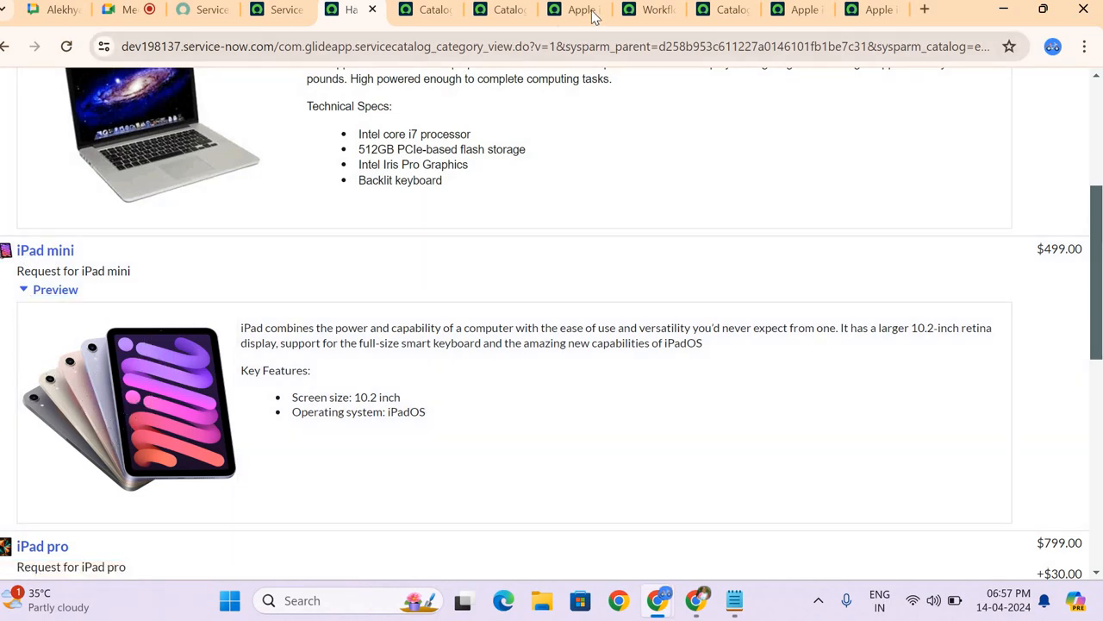
click(570, 10)
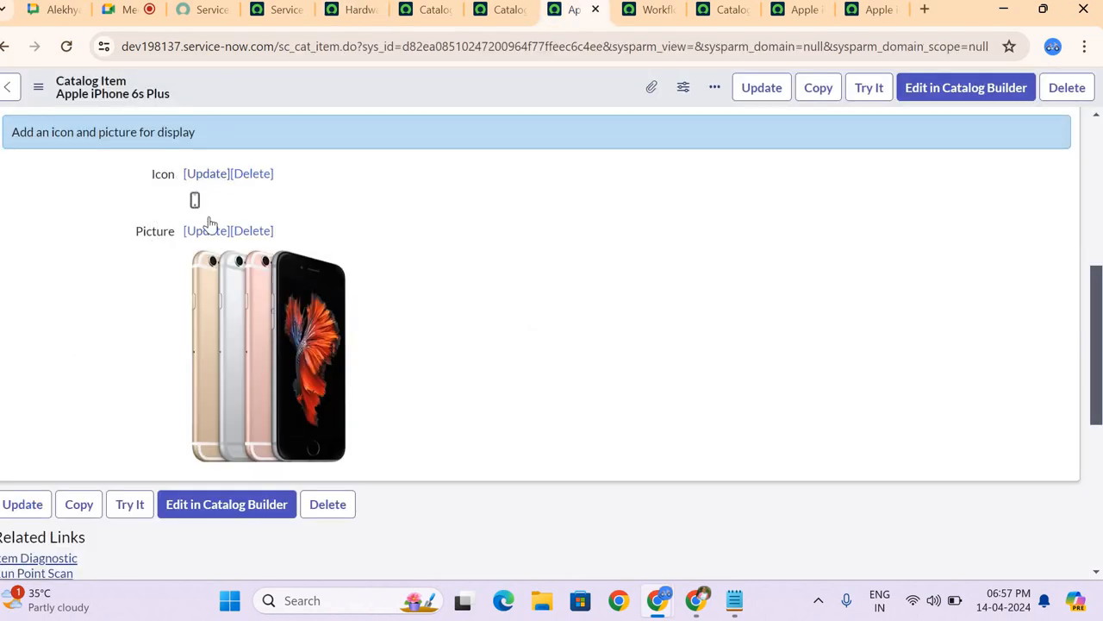
Step: Review the item's Pricing section, including the price's currency choices and the Recurring price frequency options
scroll(242, 349, up, 2)
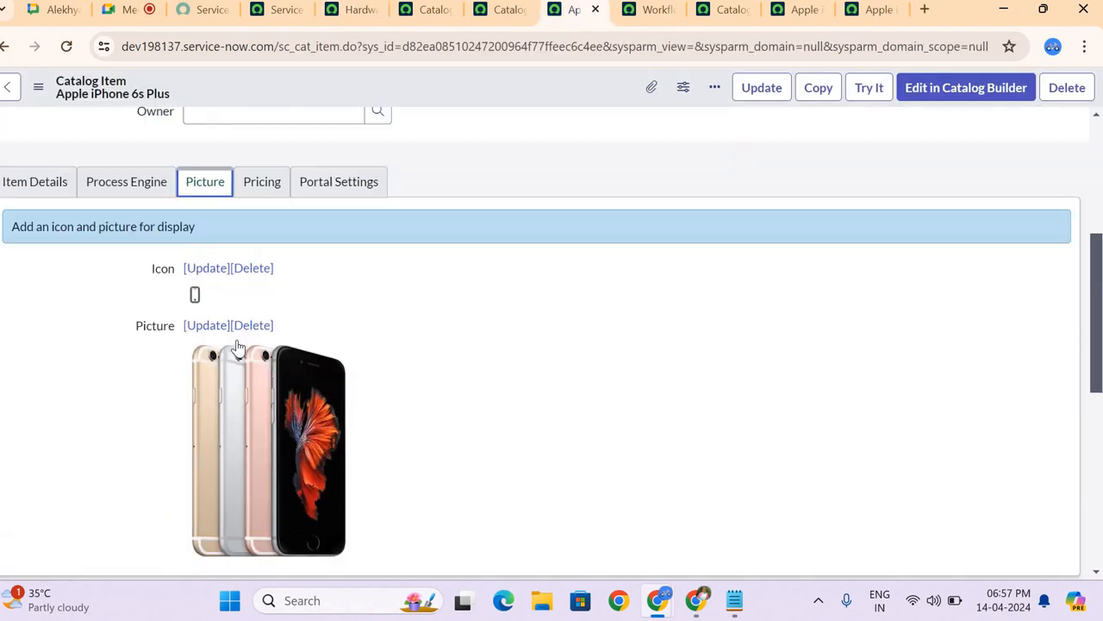
click(259, 249)
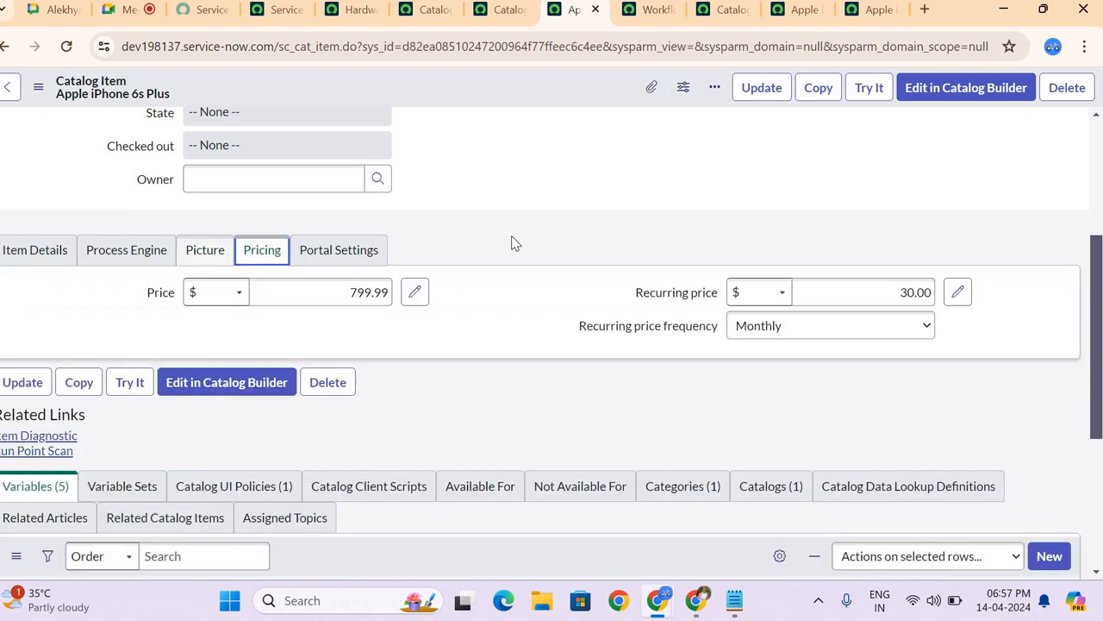
scroll(511, 243, up, 1)
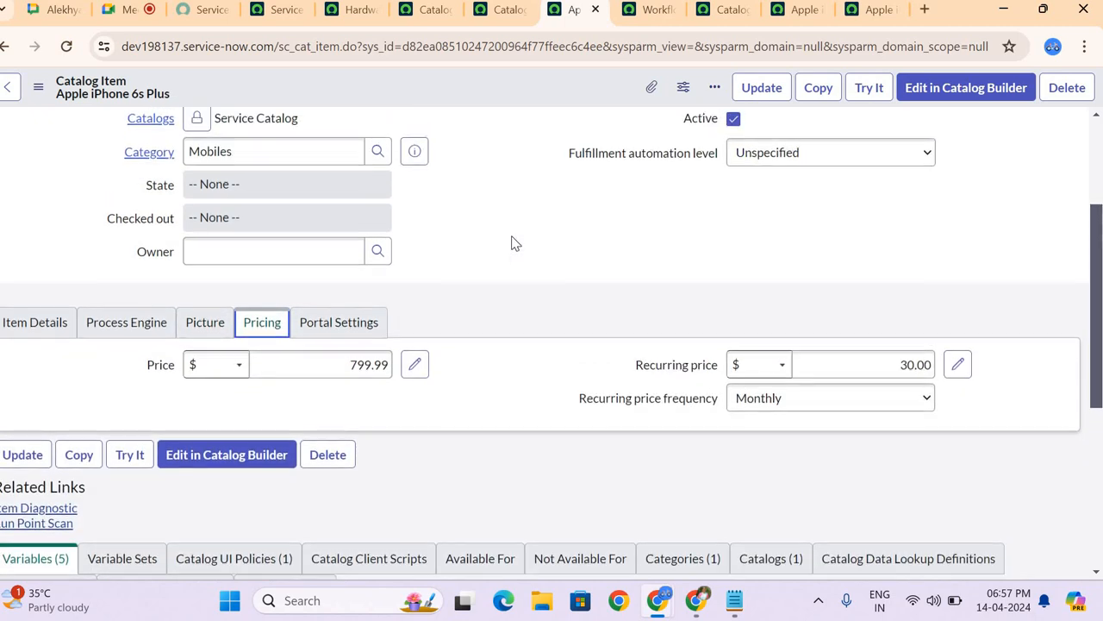
scroll(511, 243, down, 1)
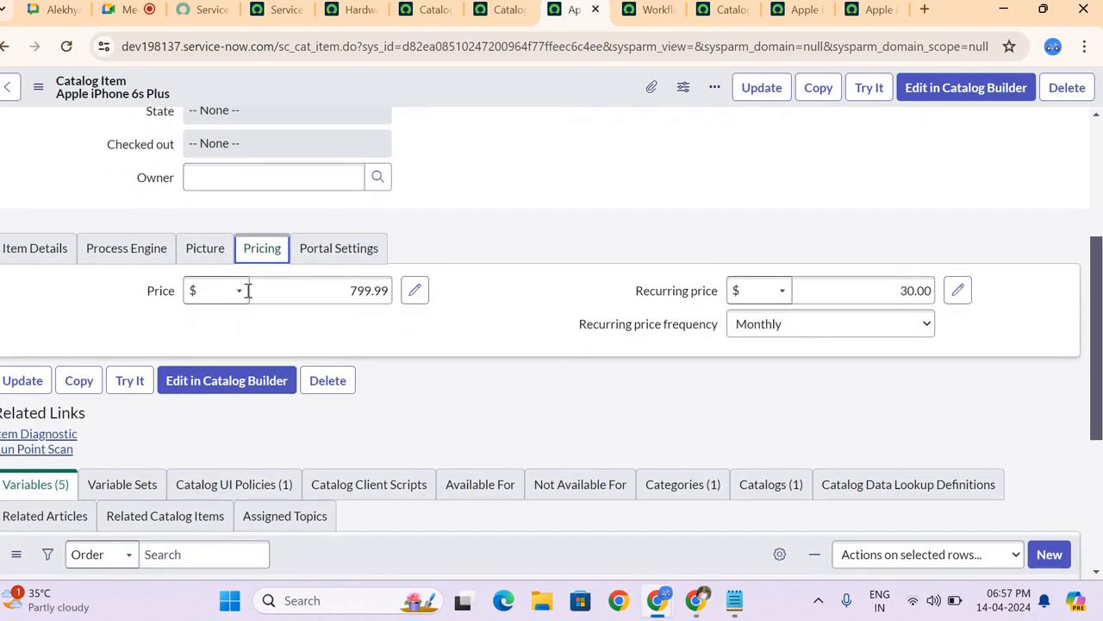
click(209, 296)
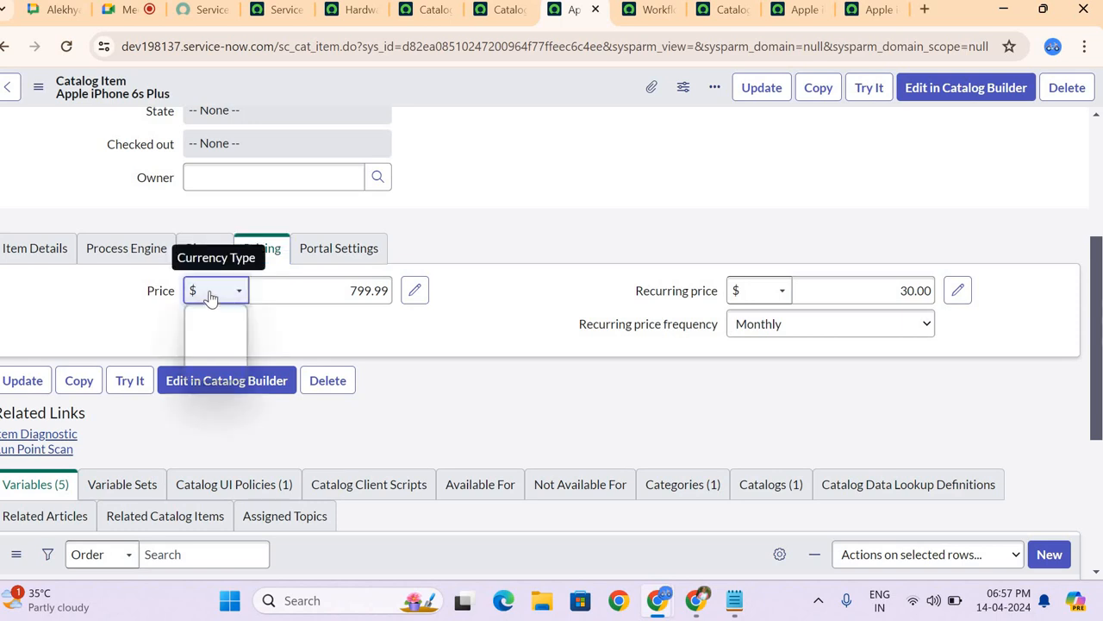
click(276, 343)
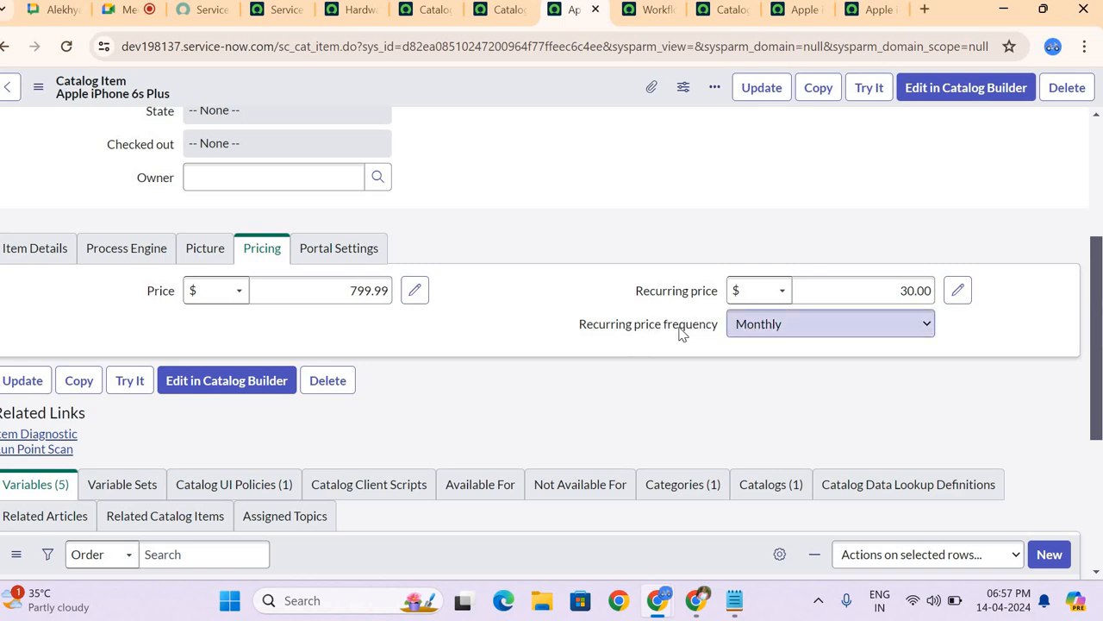
click(755, 326)
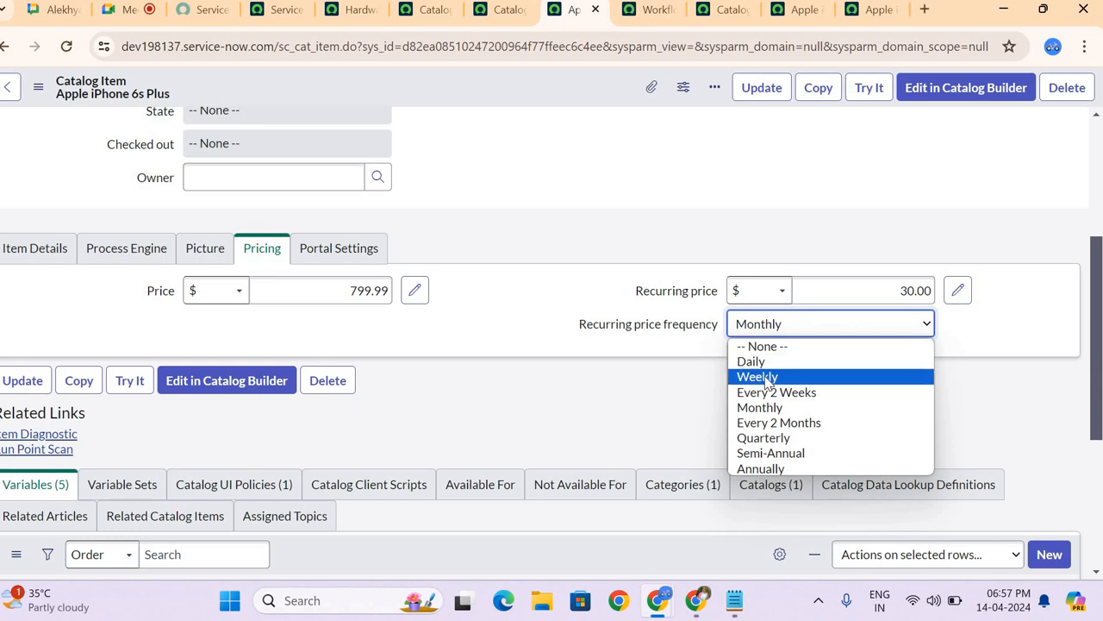
click(636, 342)
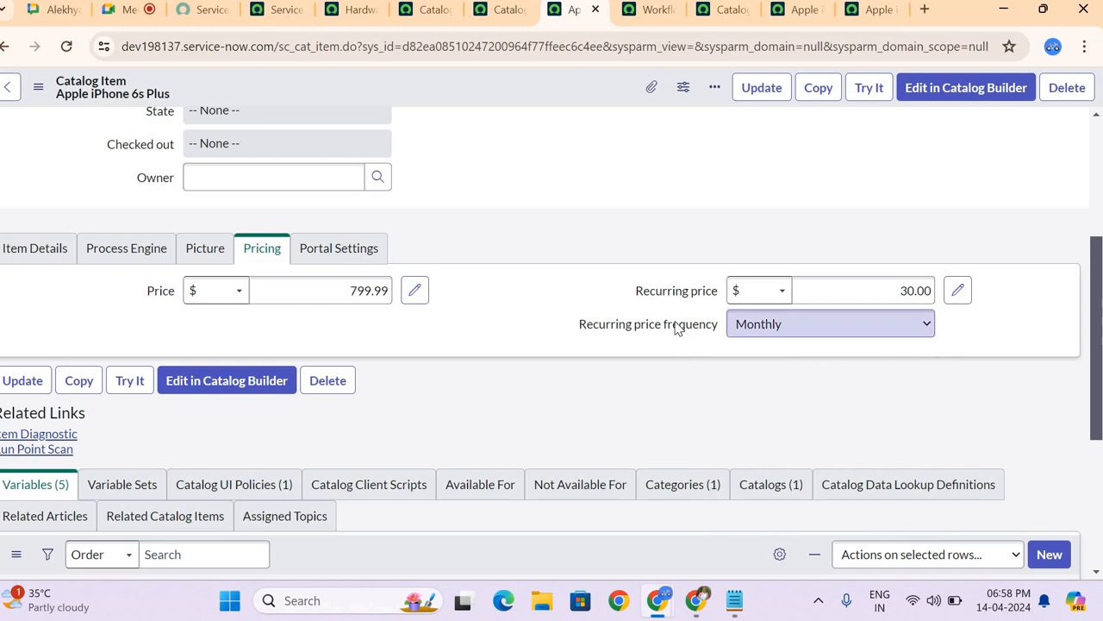
click(519, 260)
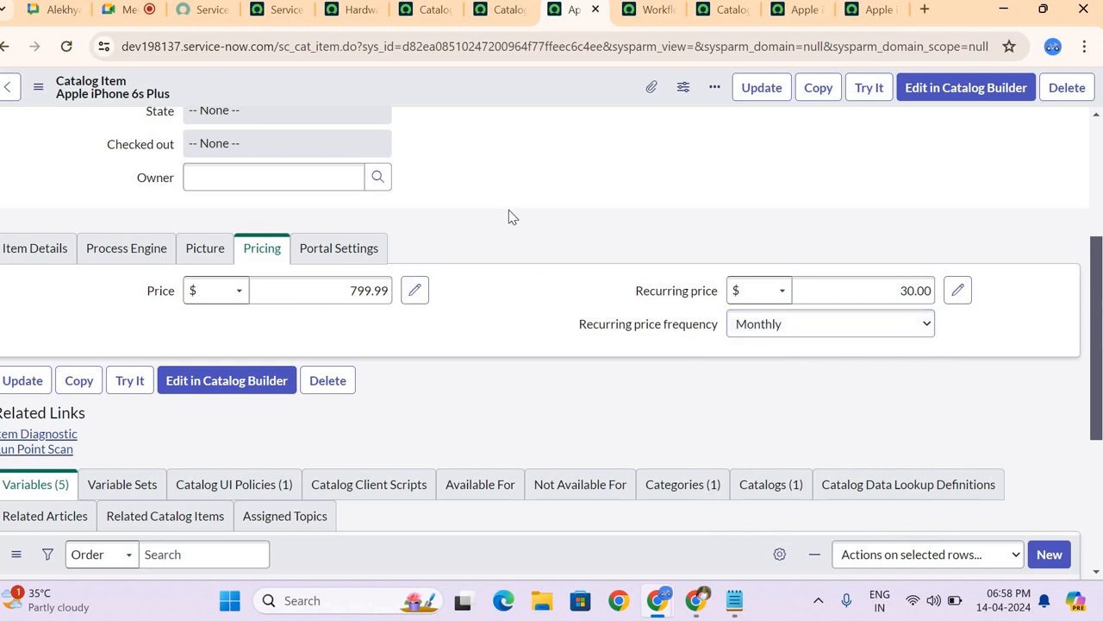
scroll(507, 218, up, 1)
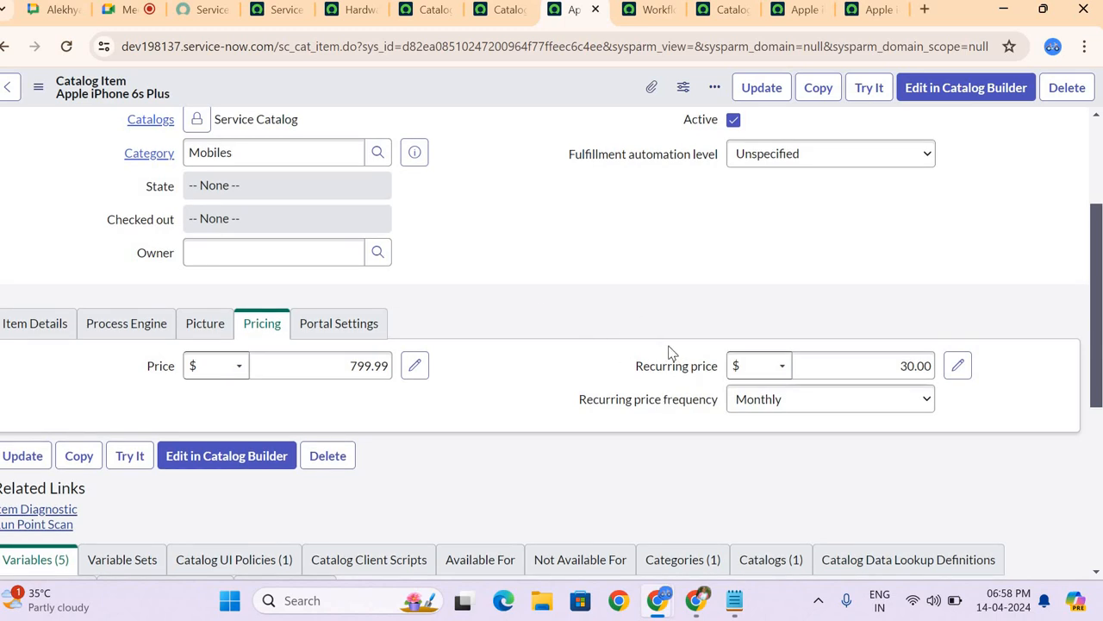
Step: Examine the item's Portal Settings, including the request method and hide options, and its list of variables
click(301, 323)
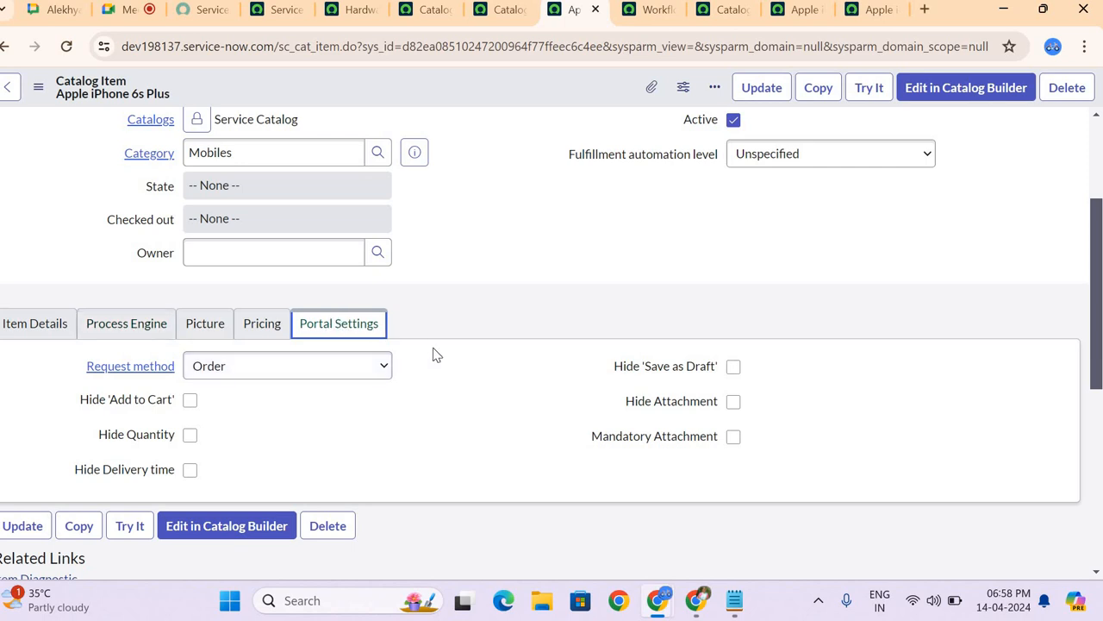
scroll(447, 362, down, 3)
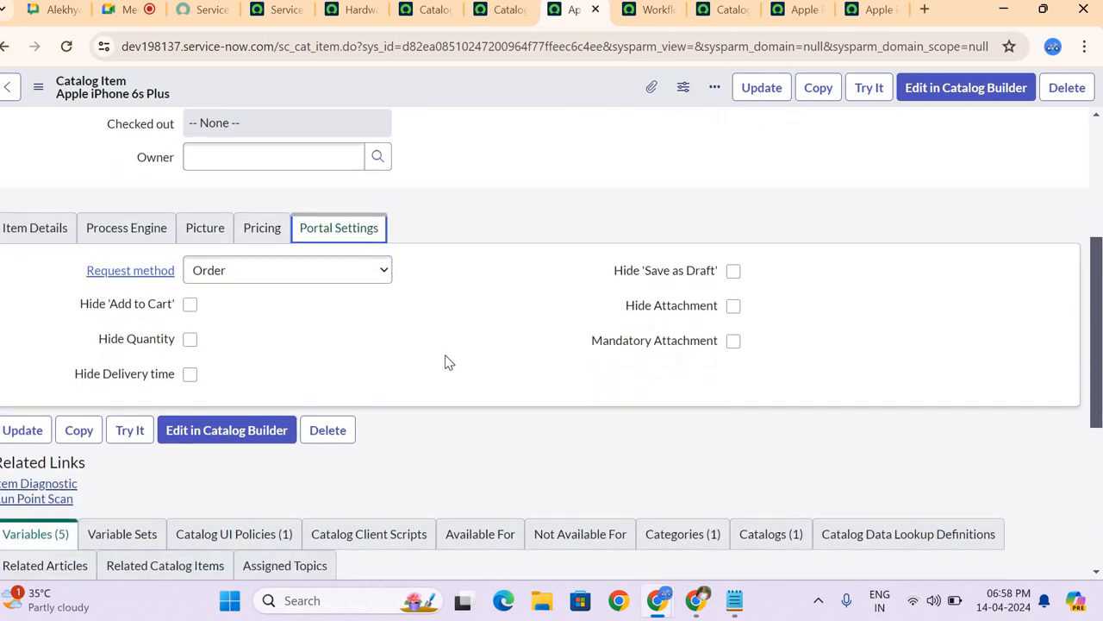
scroll(447, 362, down, 1)
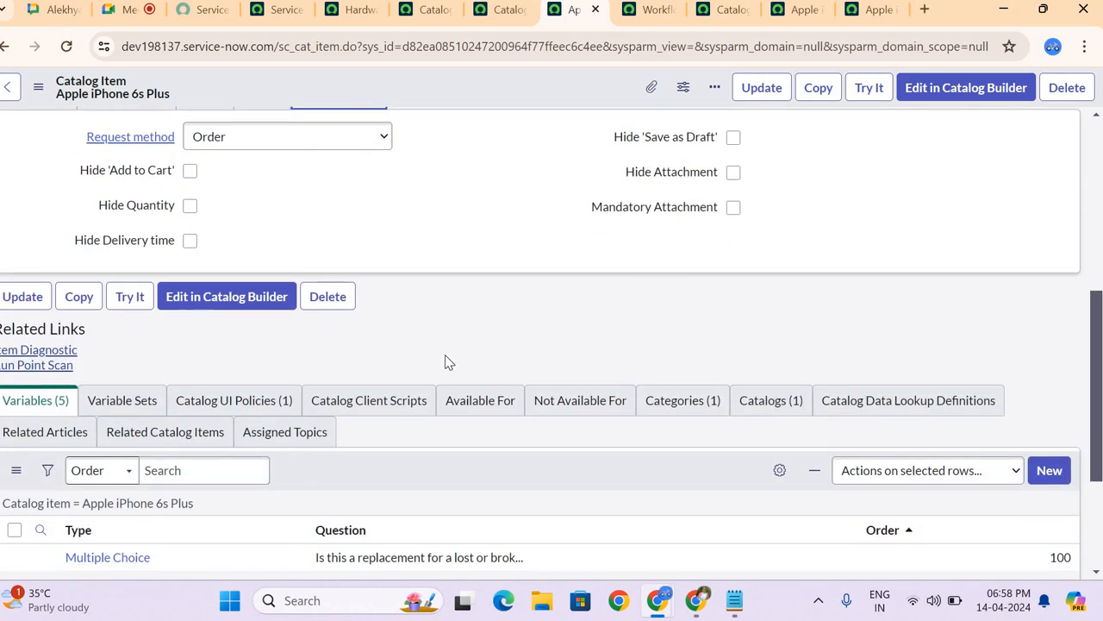
scroll(447, 362, down, 2)
scroll(612, 222, up, 3)
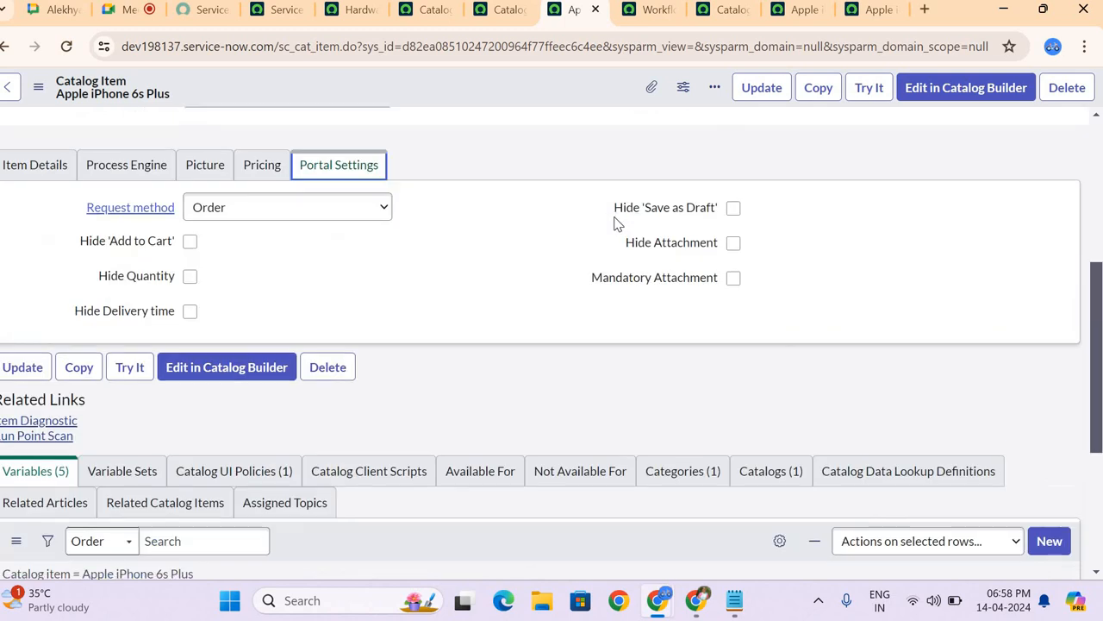
scroll(604, 220, down, 3)
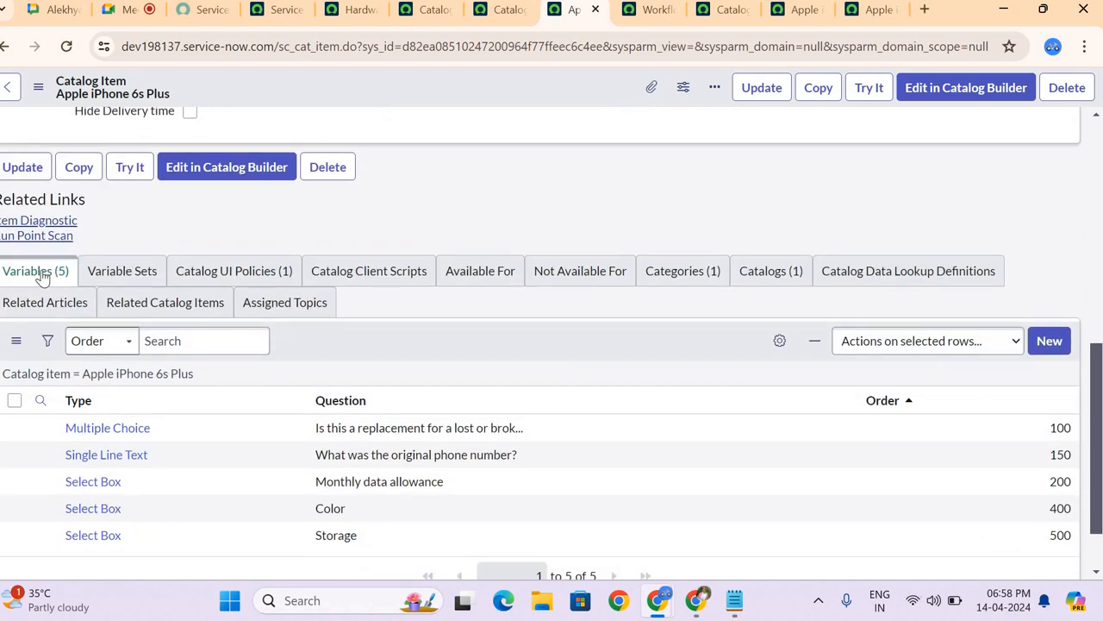
Step: Preview the item's order form with Try It, review its replacement, Monthly data allowance and Color questions, and return to the record
click(868, 90)
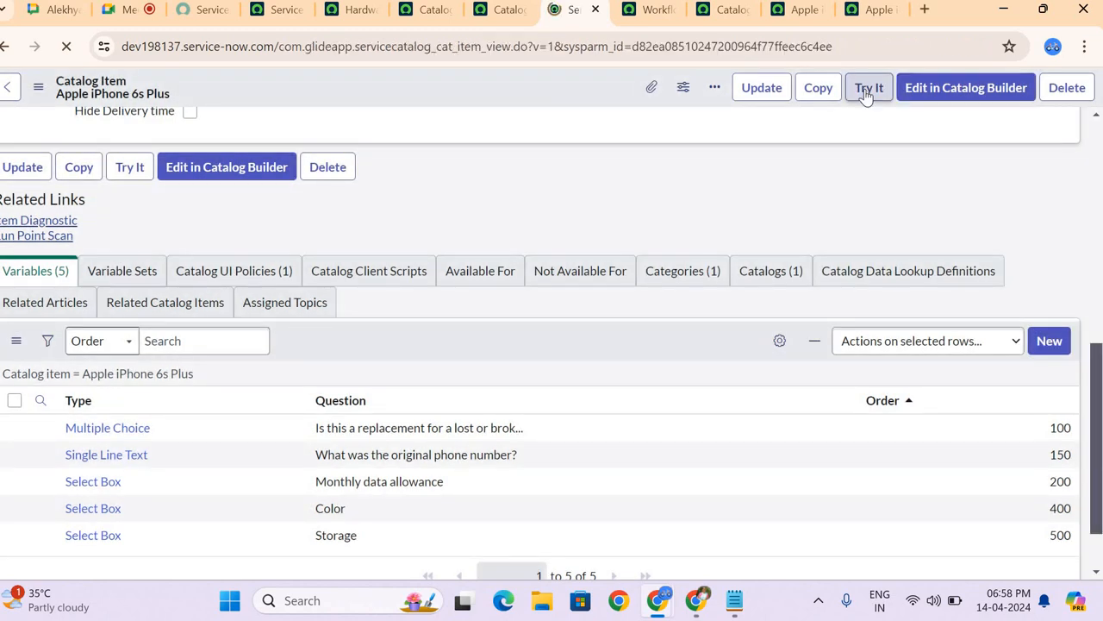
scroll(291, 415, down, 3)
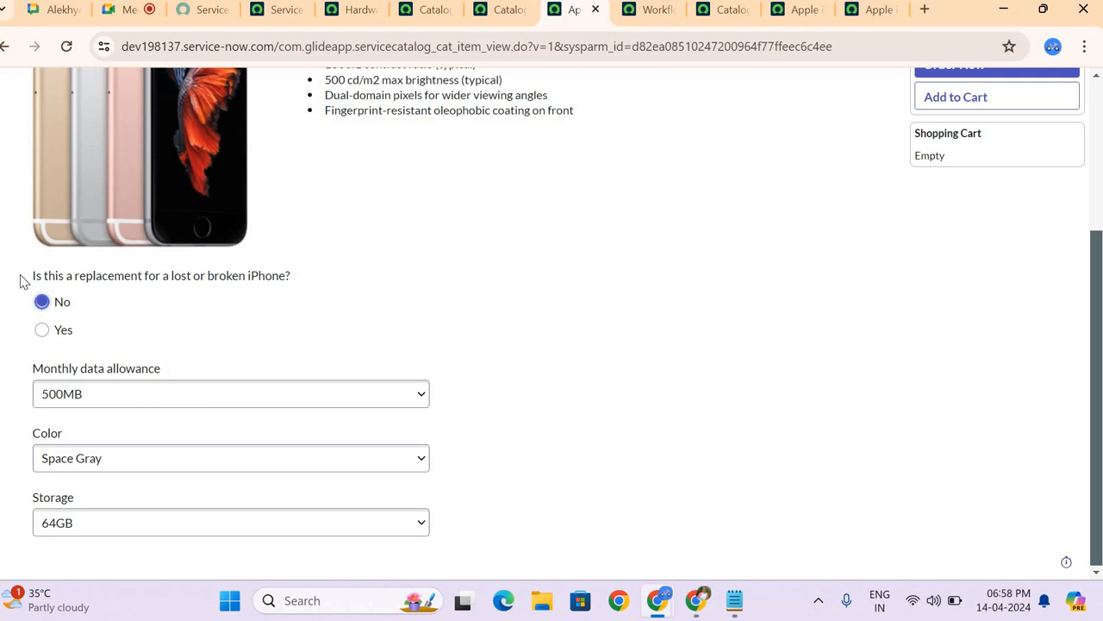
drag(19, 276, 354, 281)
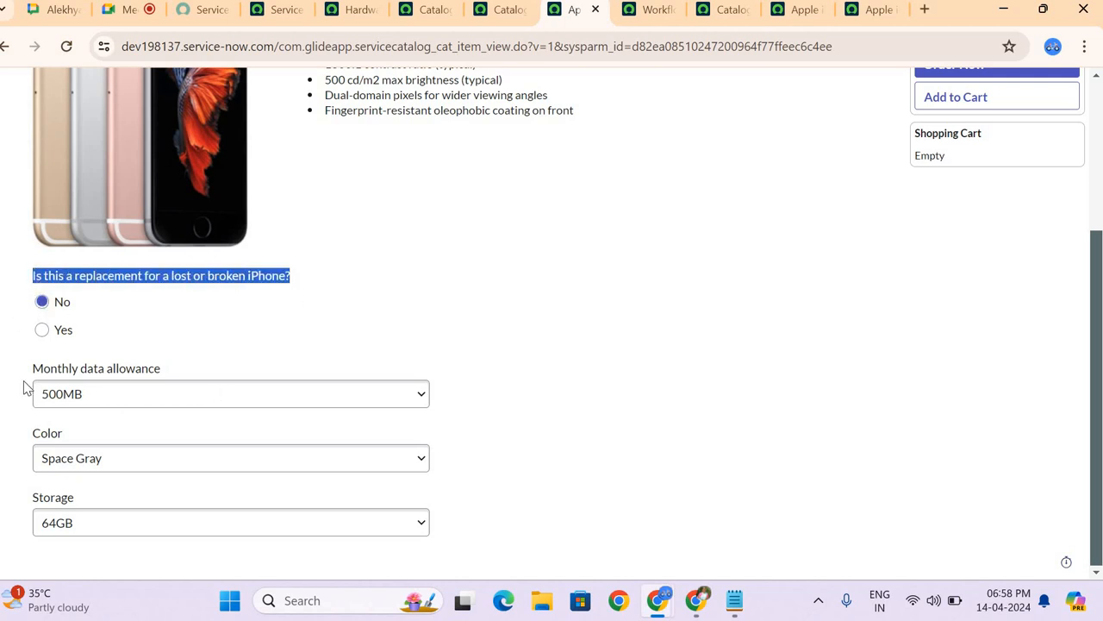
drag(33, 369, 177, 375)
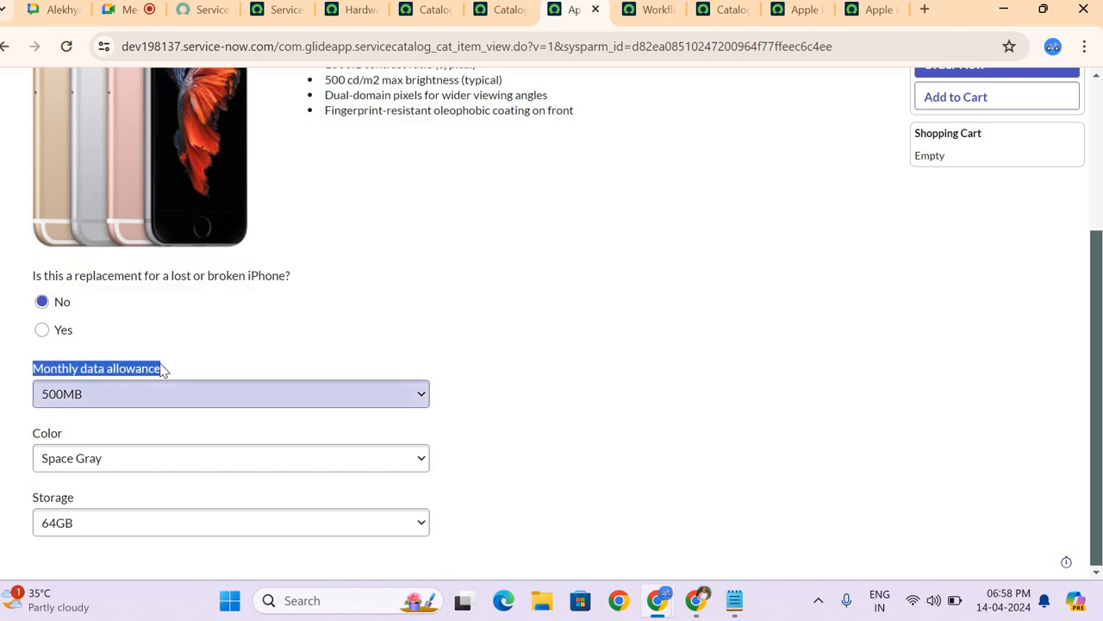
drag(33, 435, 96, 432)
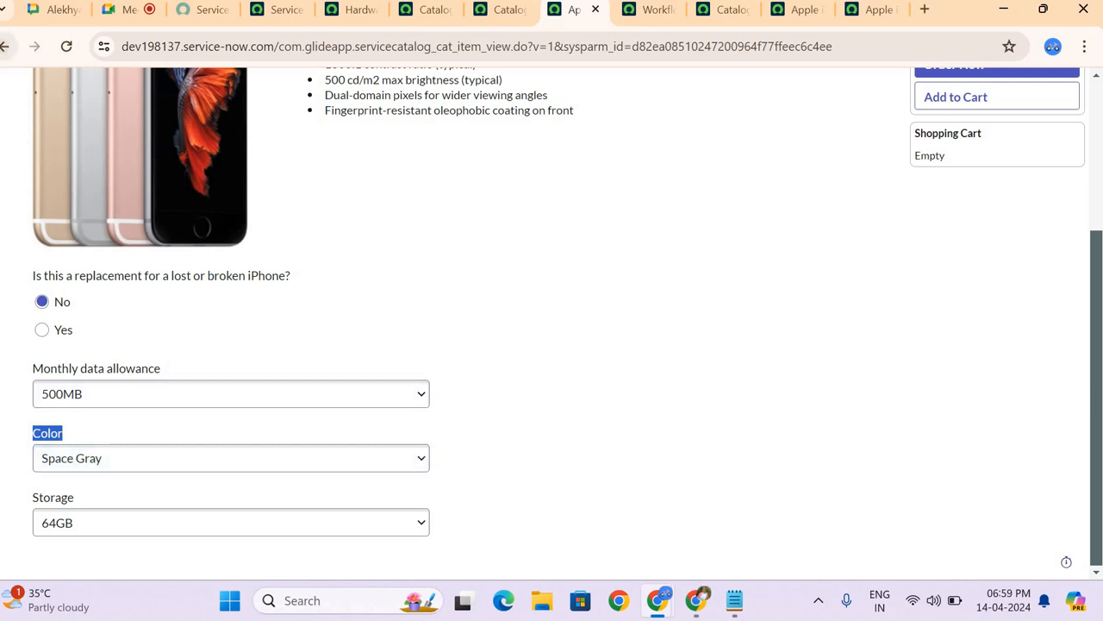
click(7, 46)
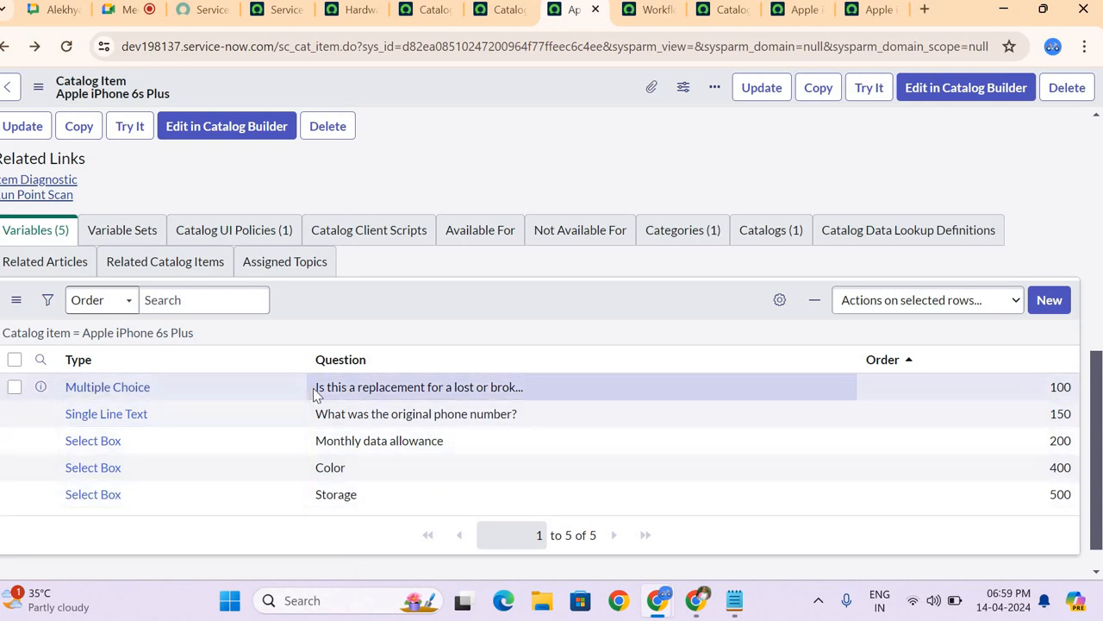
Step: Open the Single Line Text variable "What was the original phone number?" in a separate browser tab and show it
drag(524, 387, 310, 360)
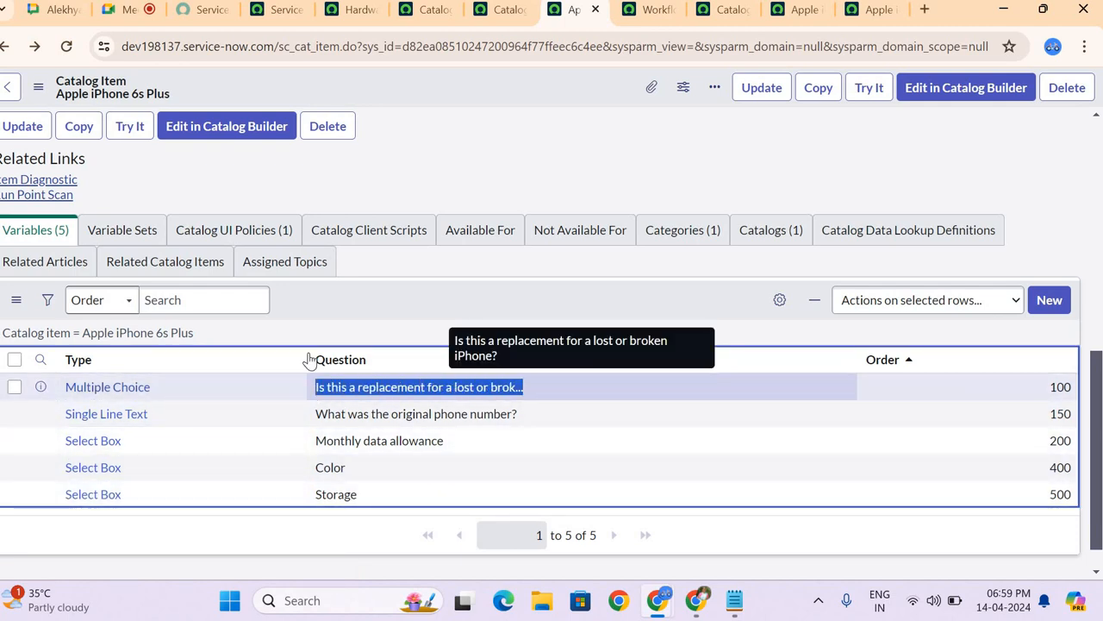
ctrl+click(107, 414)
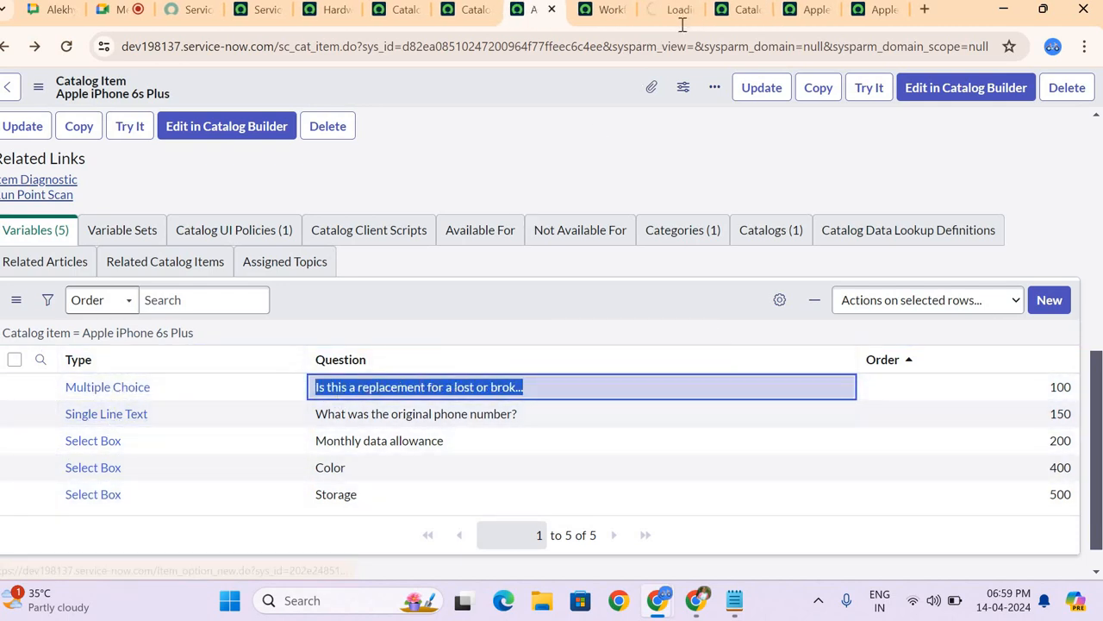
click(668, 9)
click(626, 16)
key(ctrl+w)
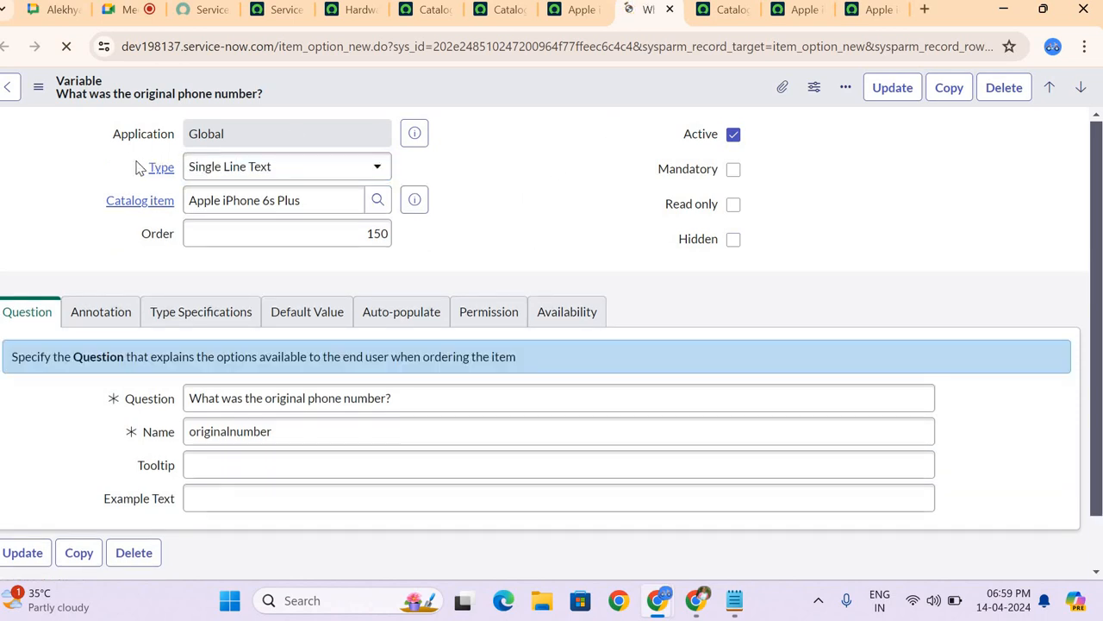
Step: Look through the variable's available Type options without changing the type, and examine its Question section
click(296, 172)
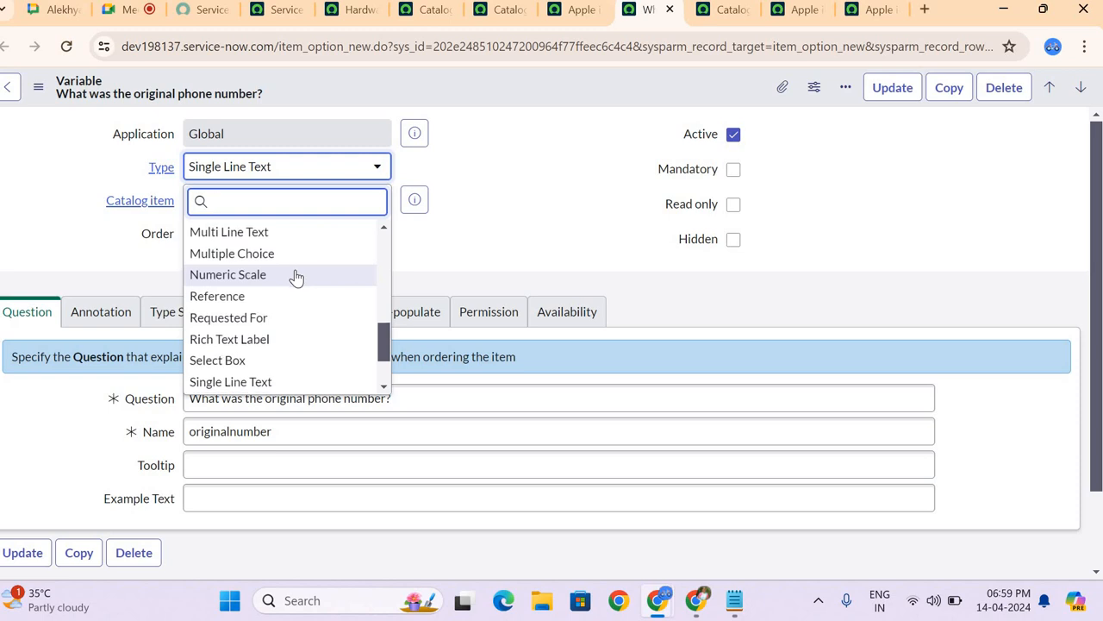
scroll(296, 276, down, 2)
scroll(296, 353, up, 1)
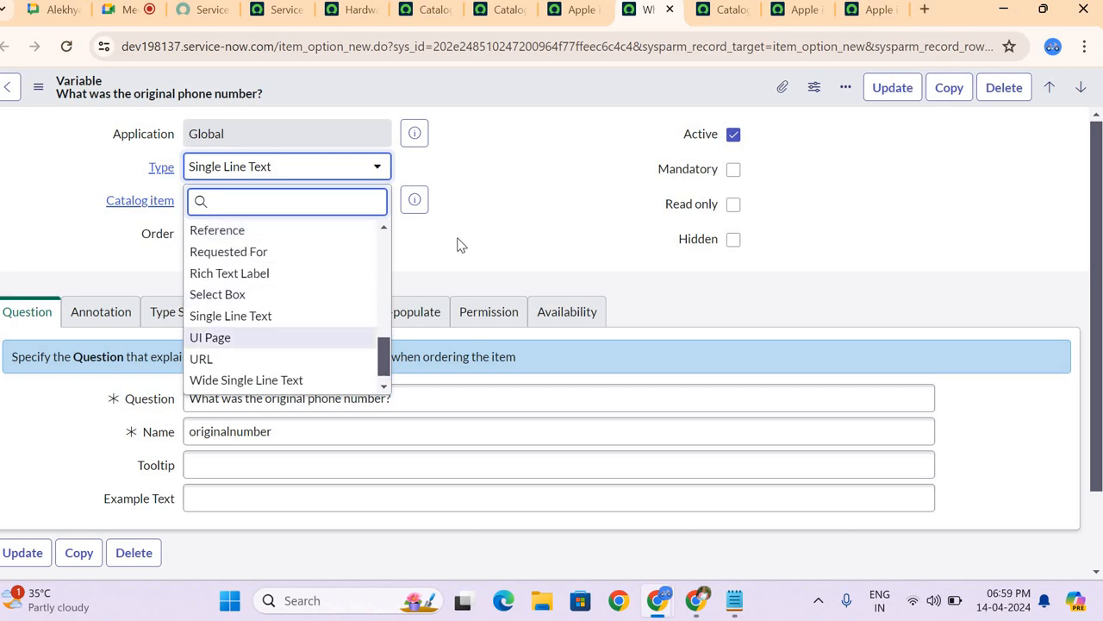
click(175, 179)
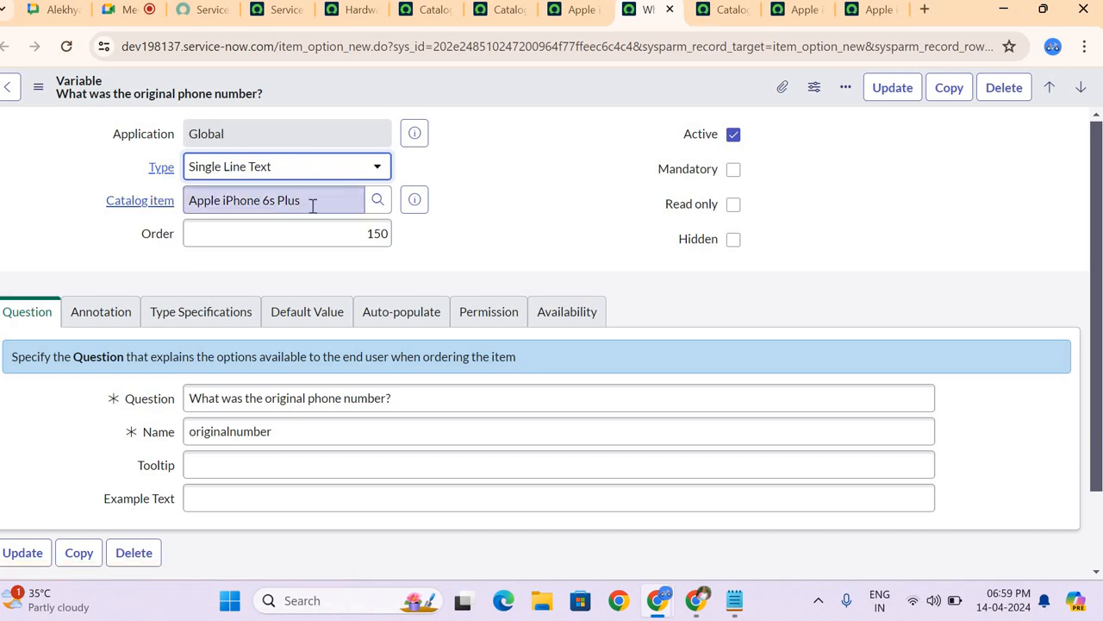
scroll(247, 268, down, 1)
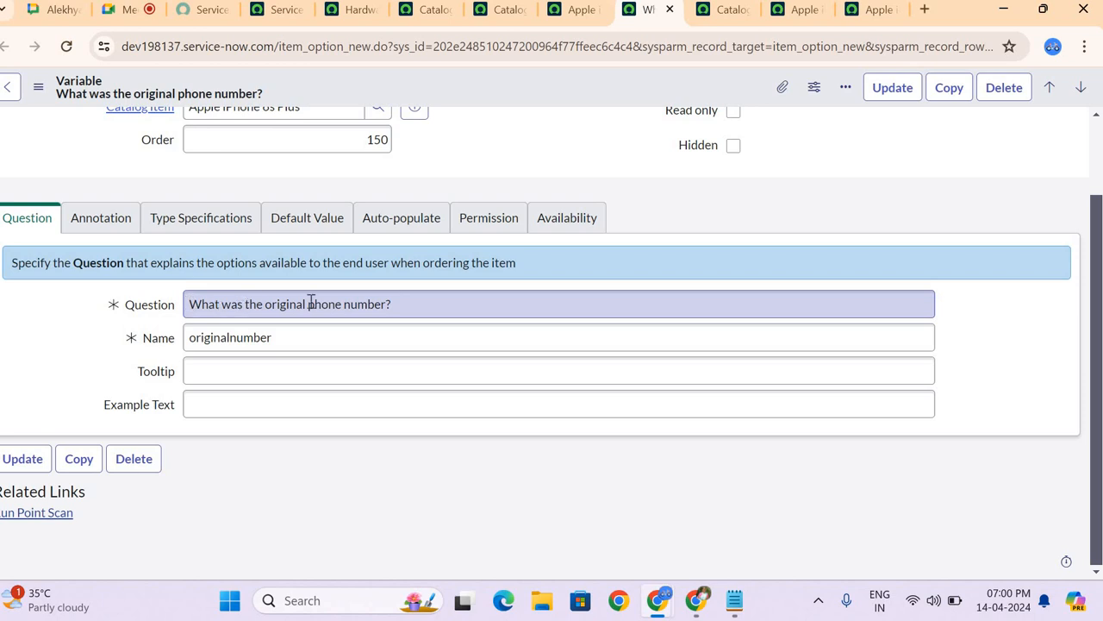
click(402, 304)
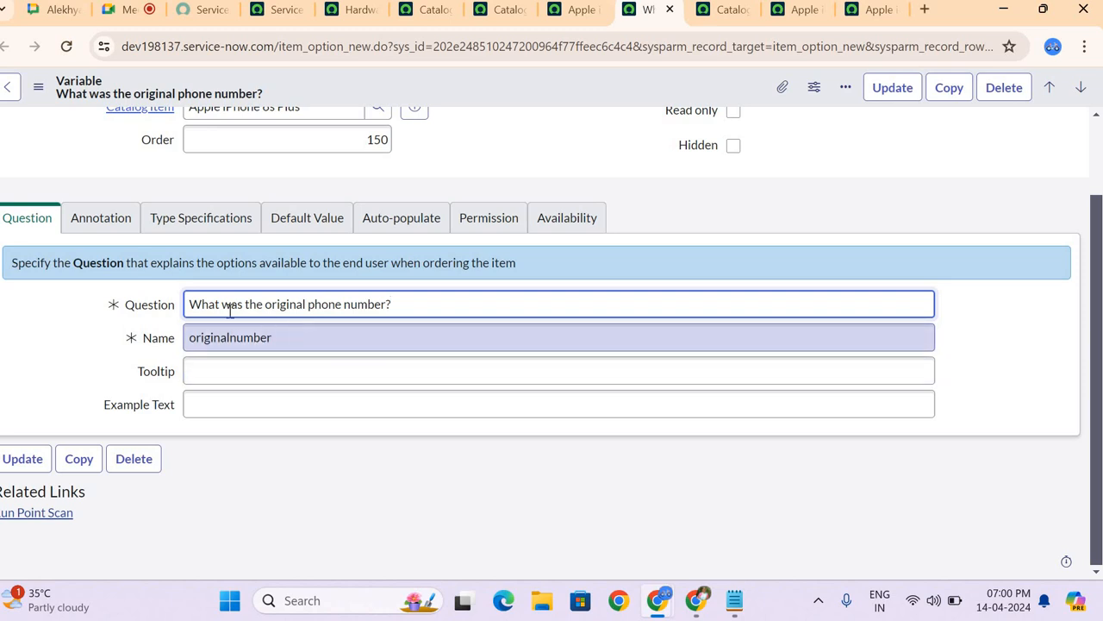
Step: Examine the Annotation section of the variable, including its help and instruction fields
click(101, 218)
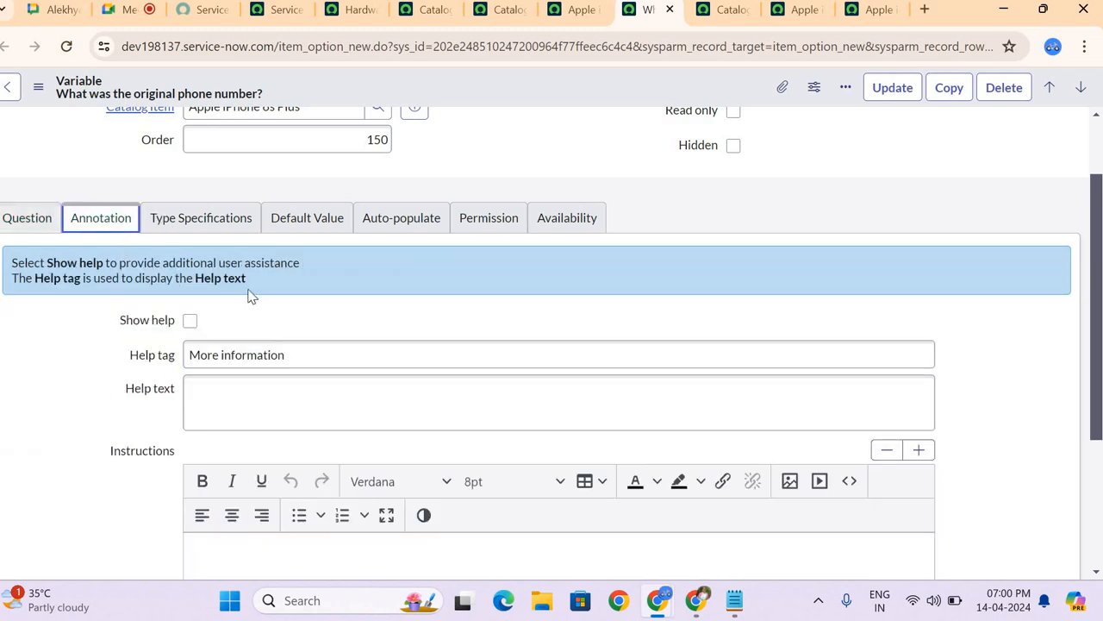
scroll(258, 302, down, 1)
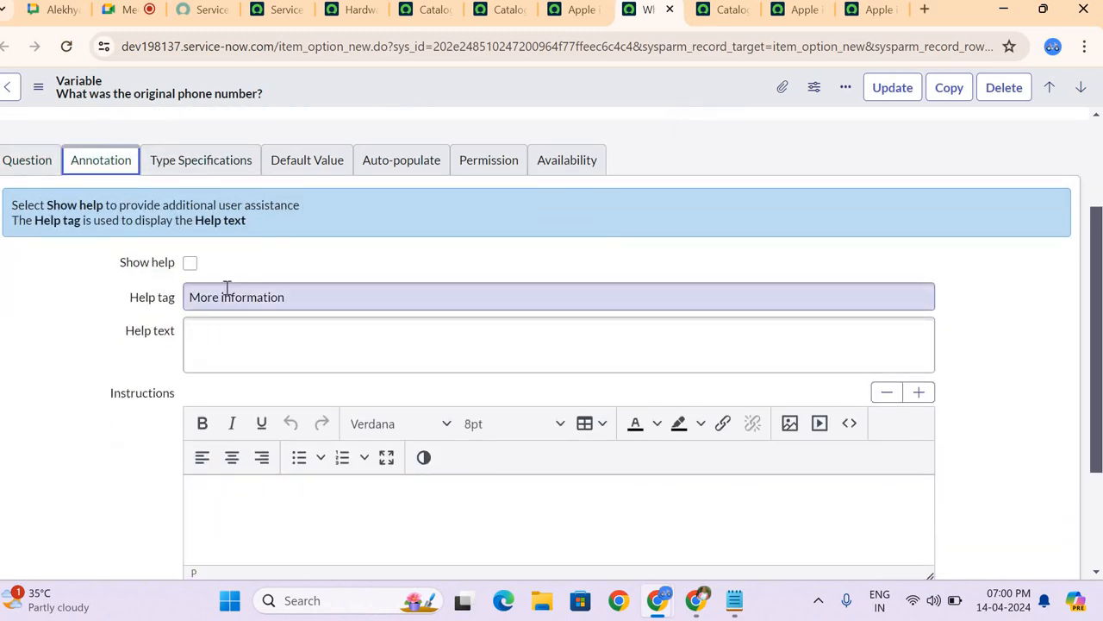
Step: Open Apple iPhone 6s Plus from the Catalog Items list in a separate browser tab and preview its order form with Try It
click(728, 15)
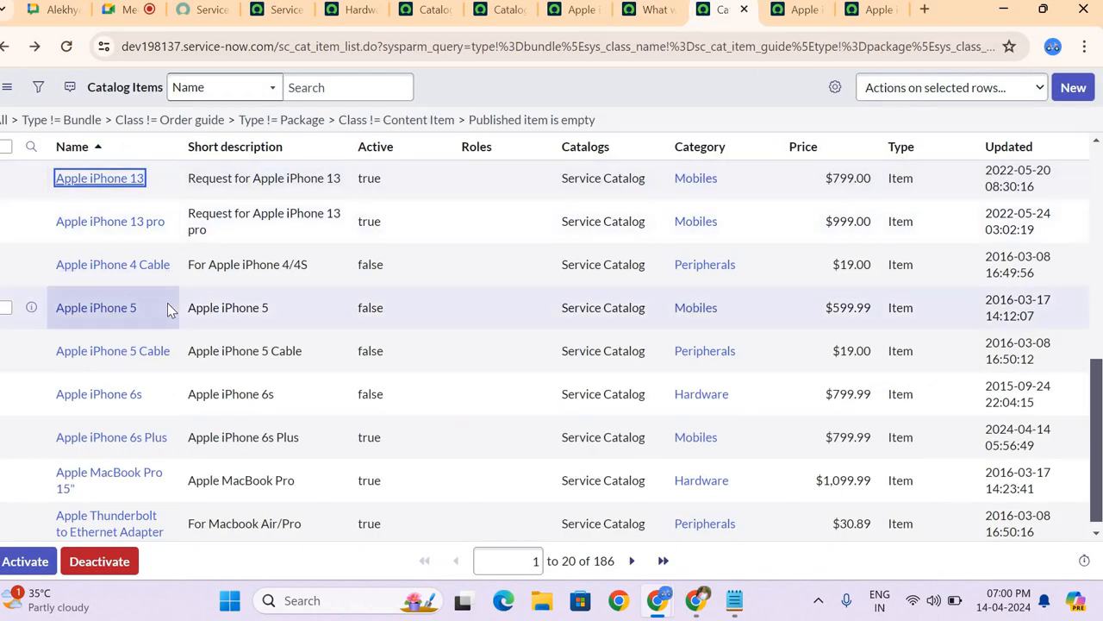
scroll(164, 319, down, 1)
middle_click(126, 431)
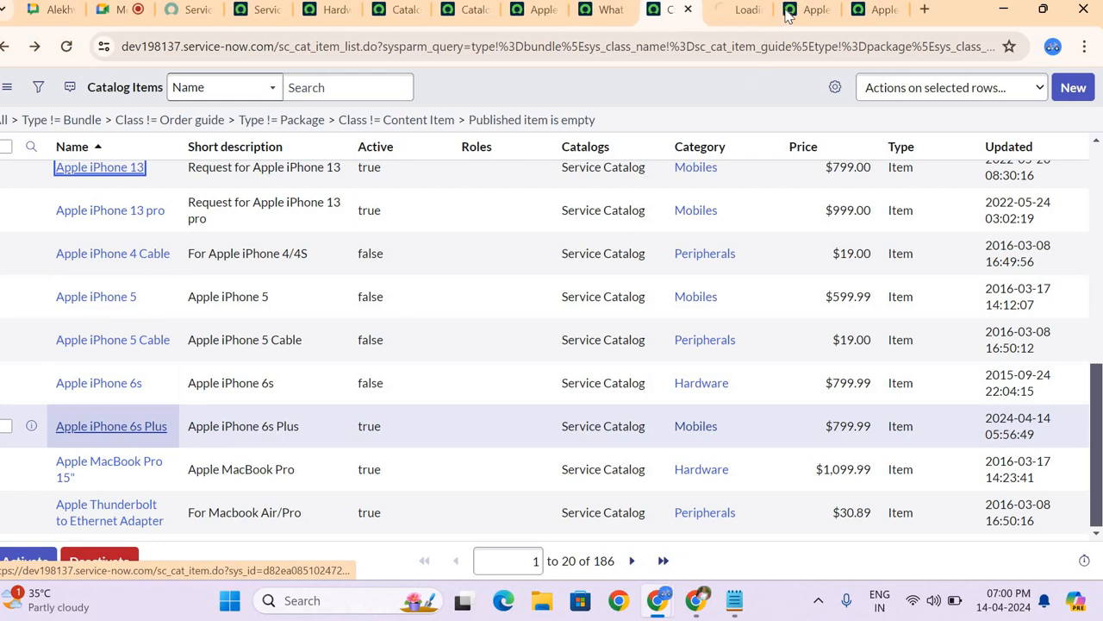
click(746, 16)
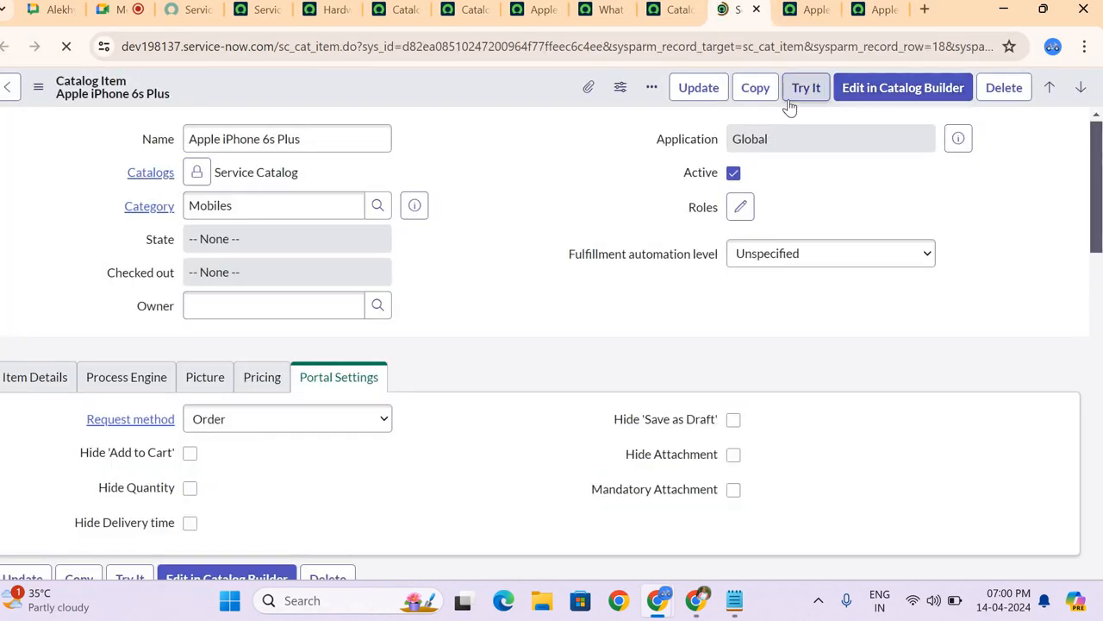
click(789, 102)
scroll(327, 293, down, 3)
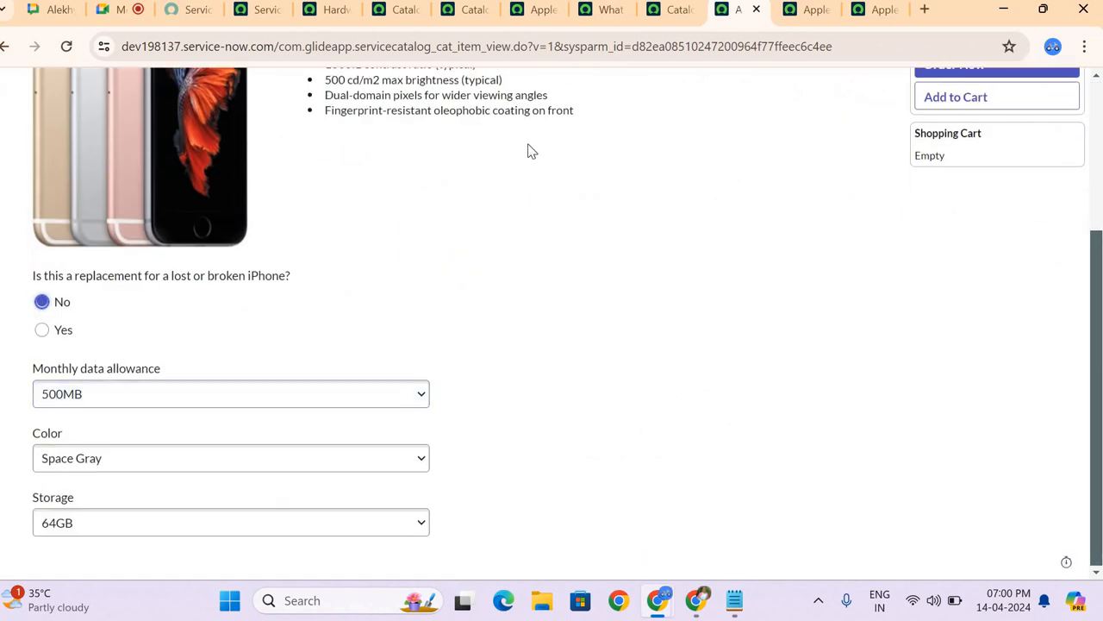
Step: Return to the phone number variable, enable Show help in its Annotation section, and disable it again
click(620, 18)
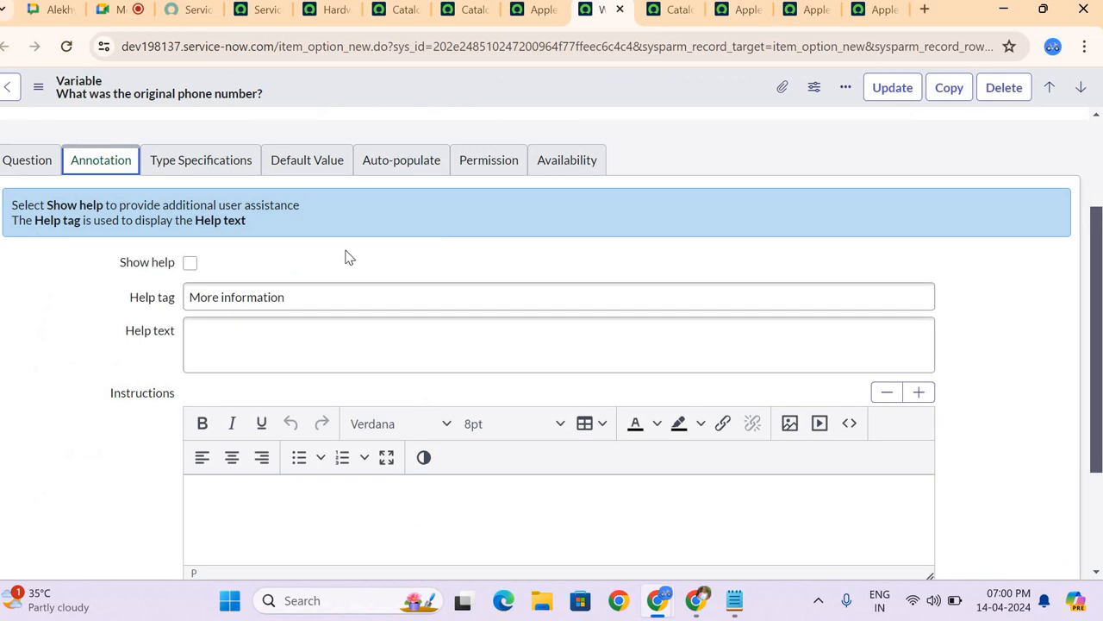
click(185, 269)
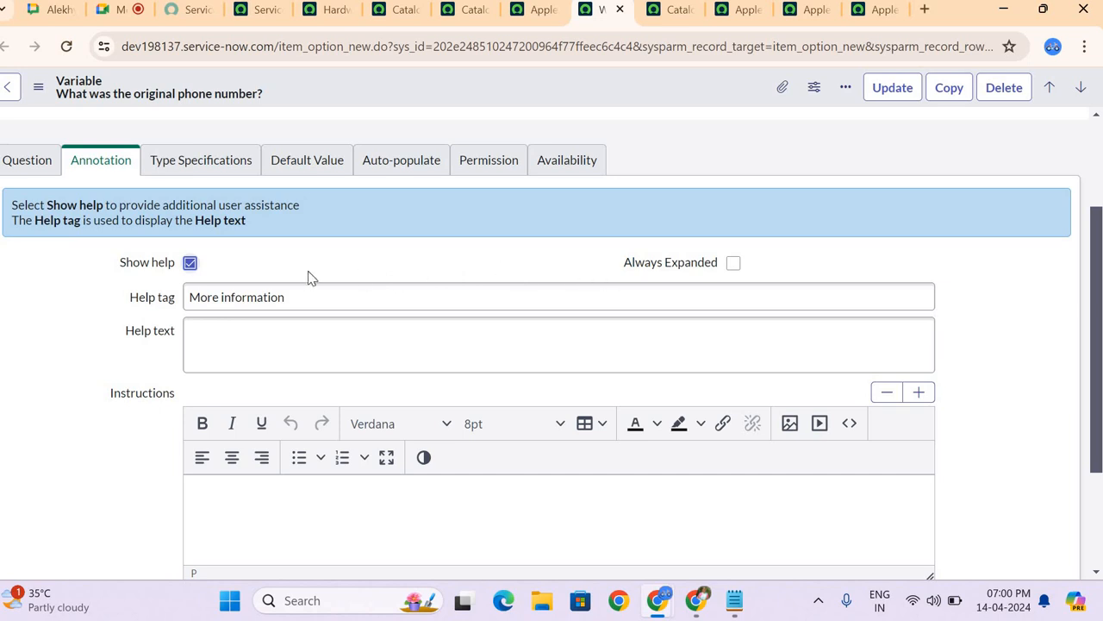
click(224, 358)
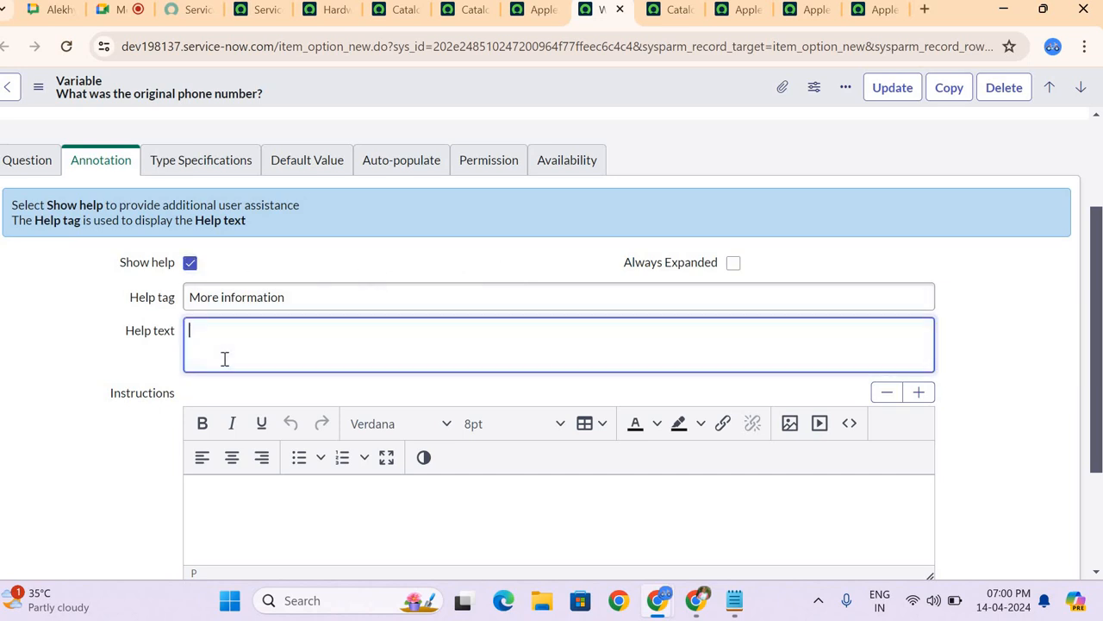
click(260, 266)
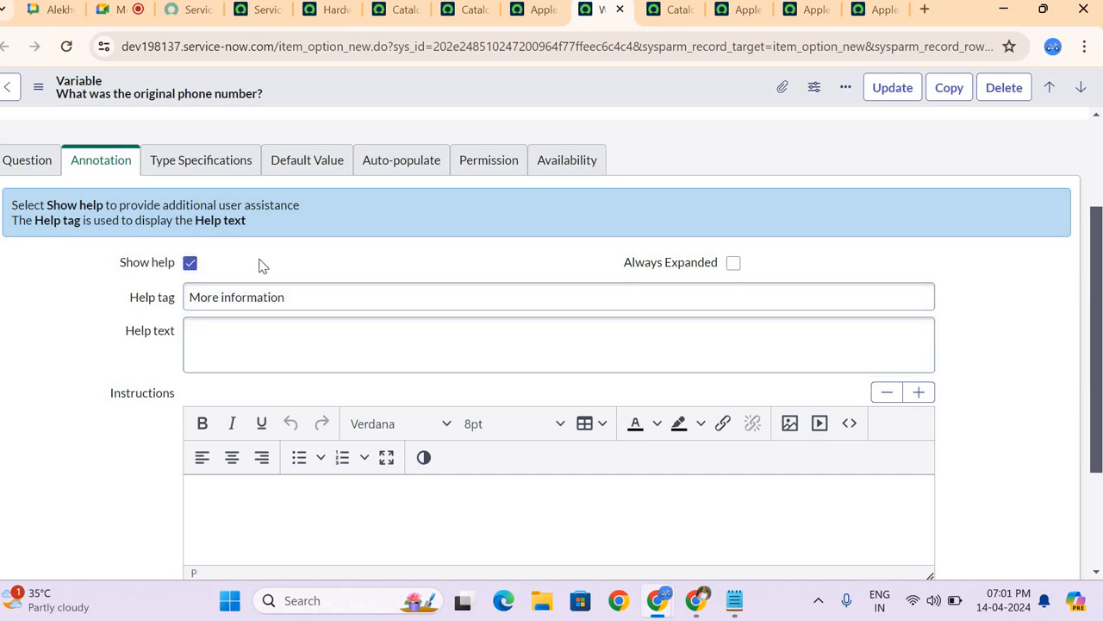
click(190, 262)
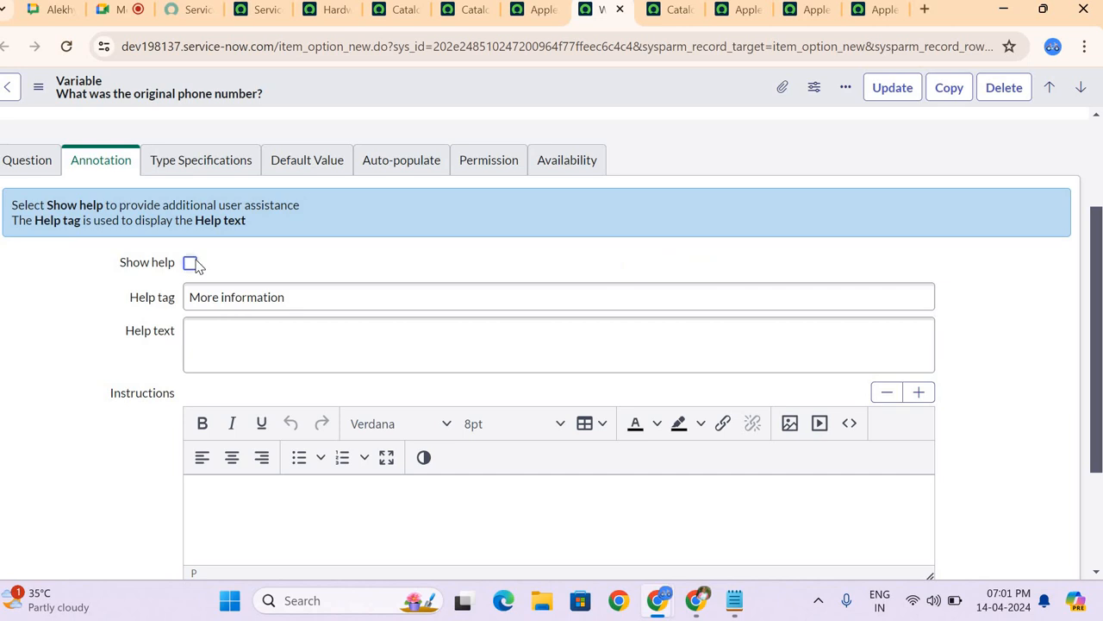
Step: Show the variable's Type Specifications section, check the order form preview and the item's variables list, and return to the variable
click(220, 161)
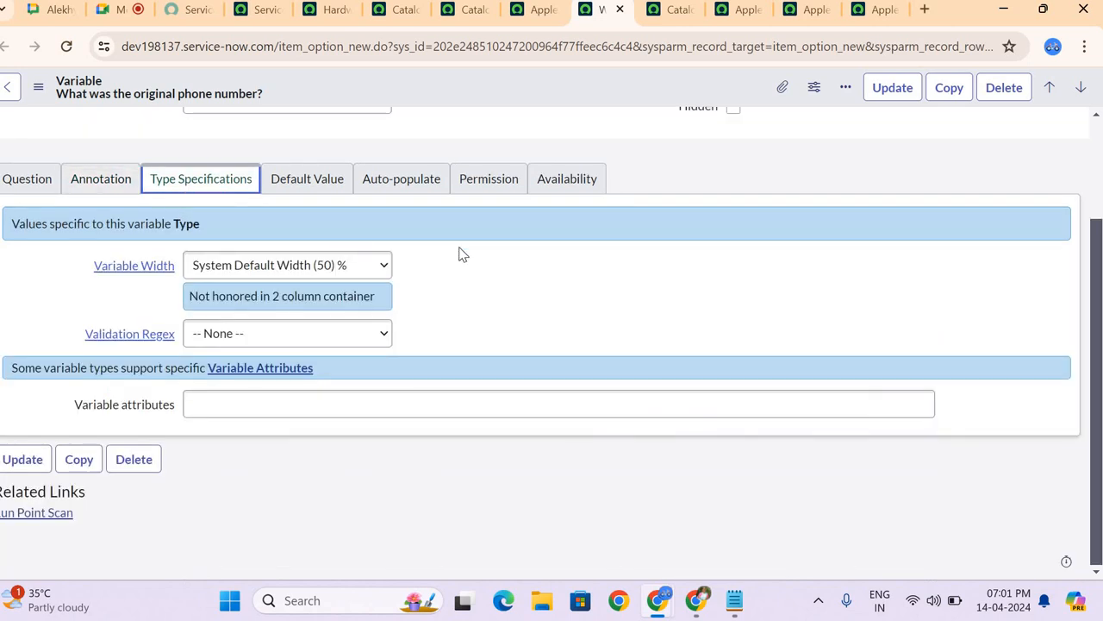
click(674, 17)
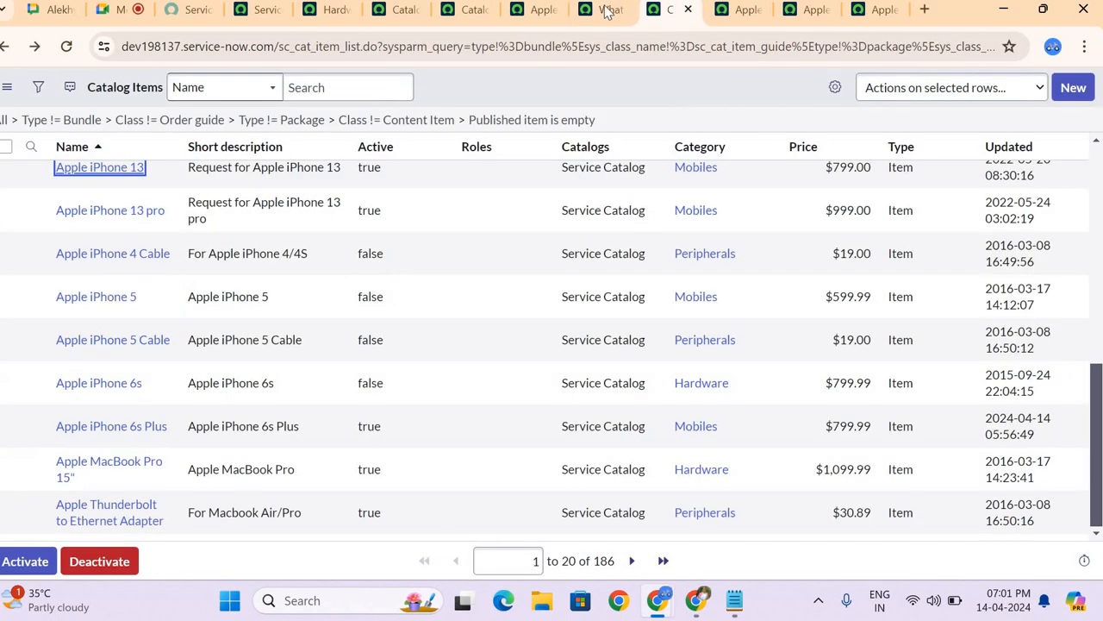
click(607, 10)
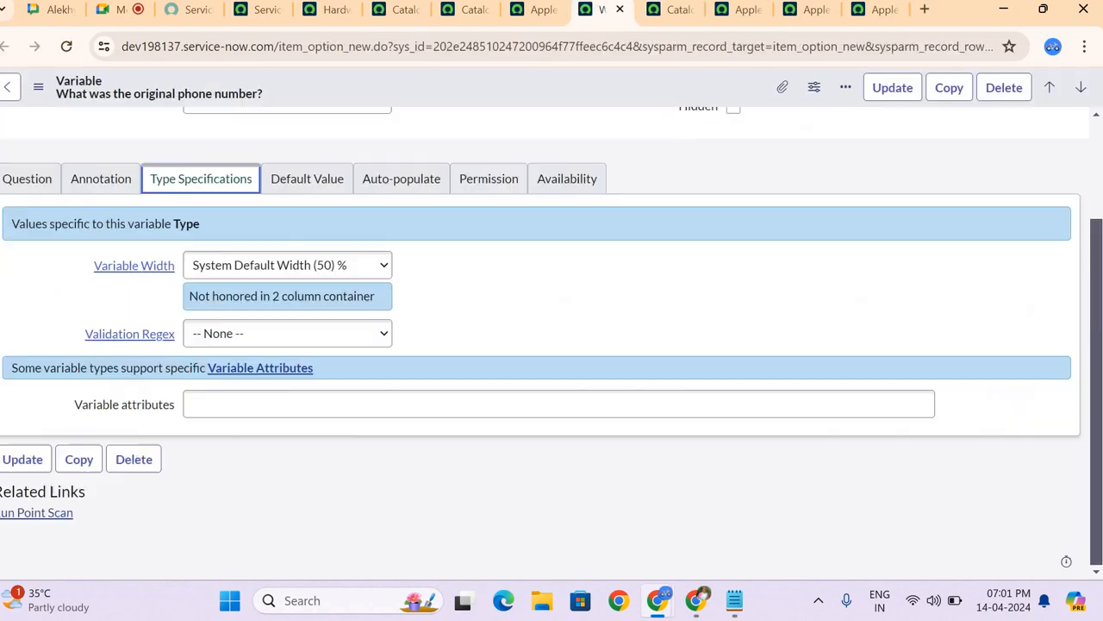
click(789, 10)
click(751, 20)
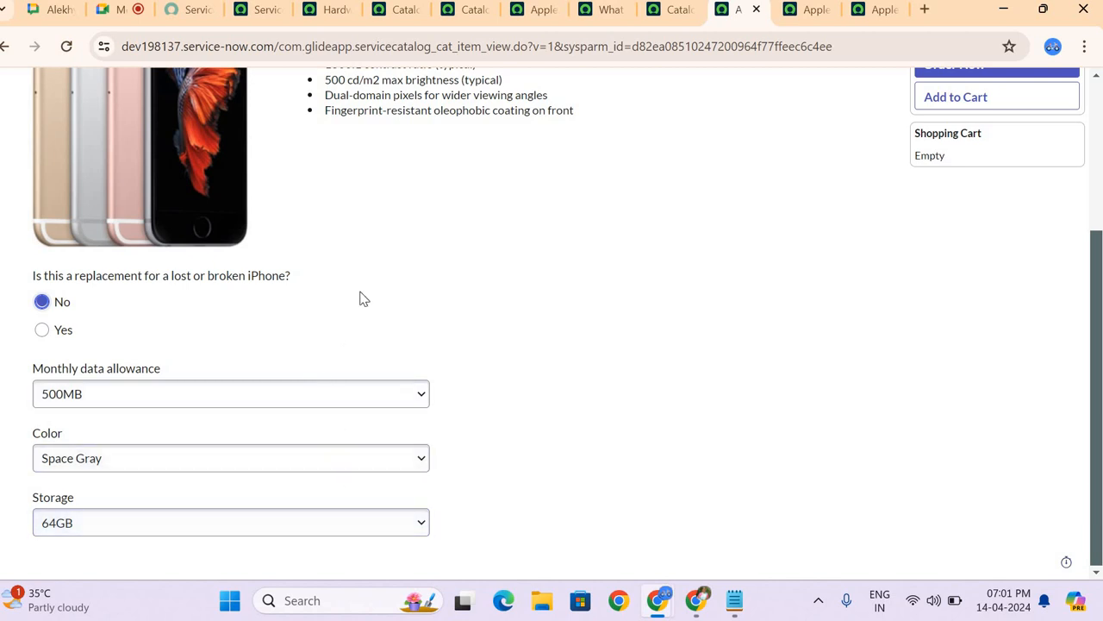
click(534, 16)
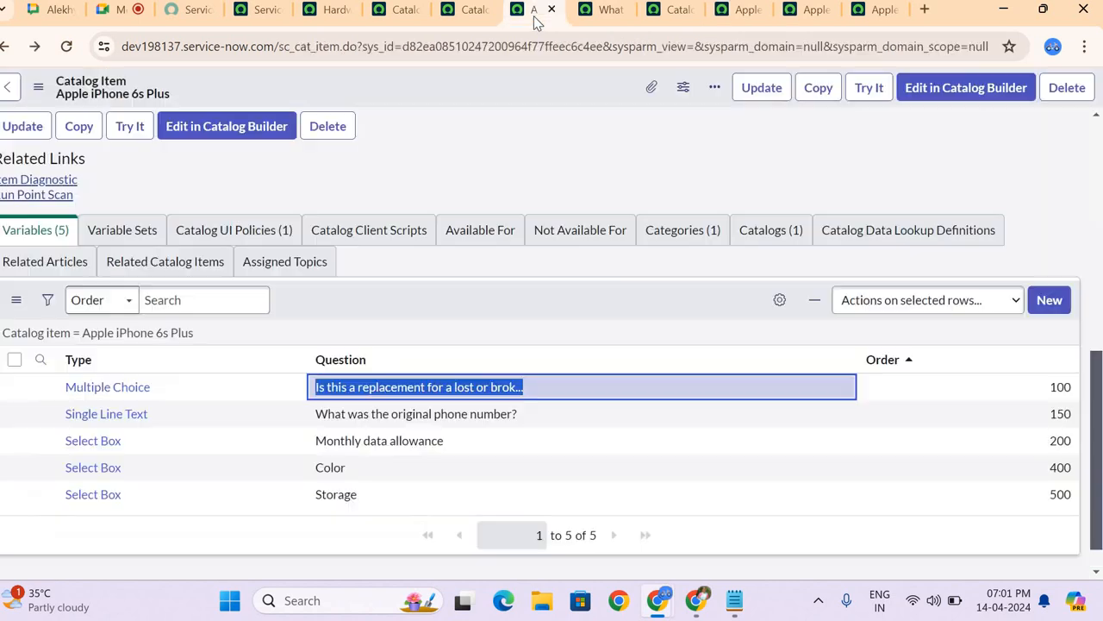
click(600, 14)
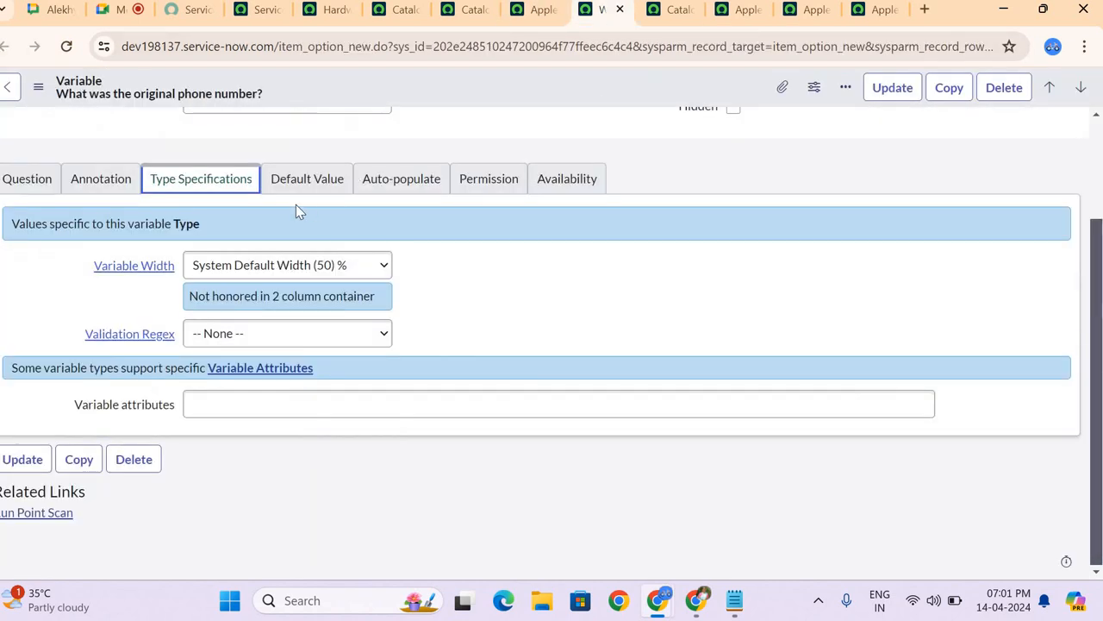
Step: Examine the variable's Default Value, Auto-populate and Permission sections
click(299, 183)
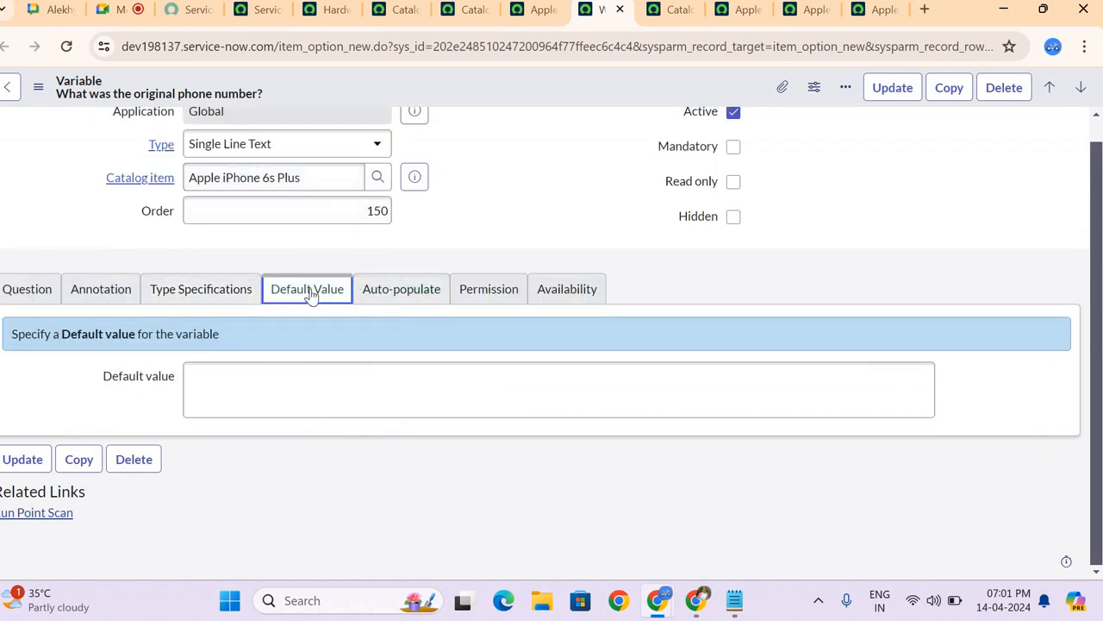
click(404, 292)
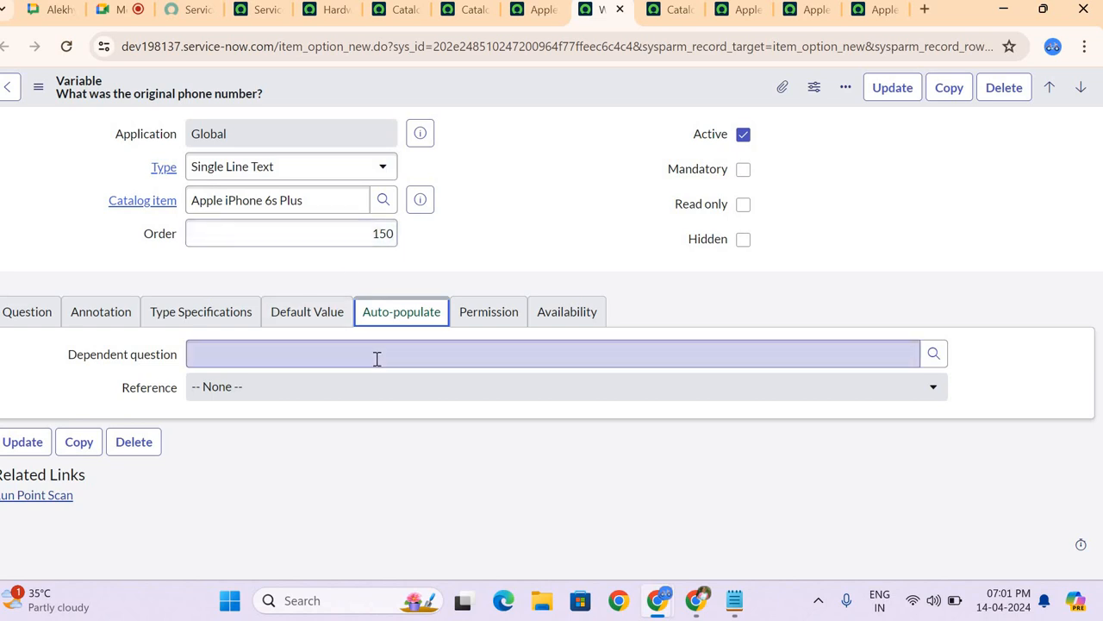
click(500, 319)
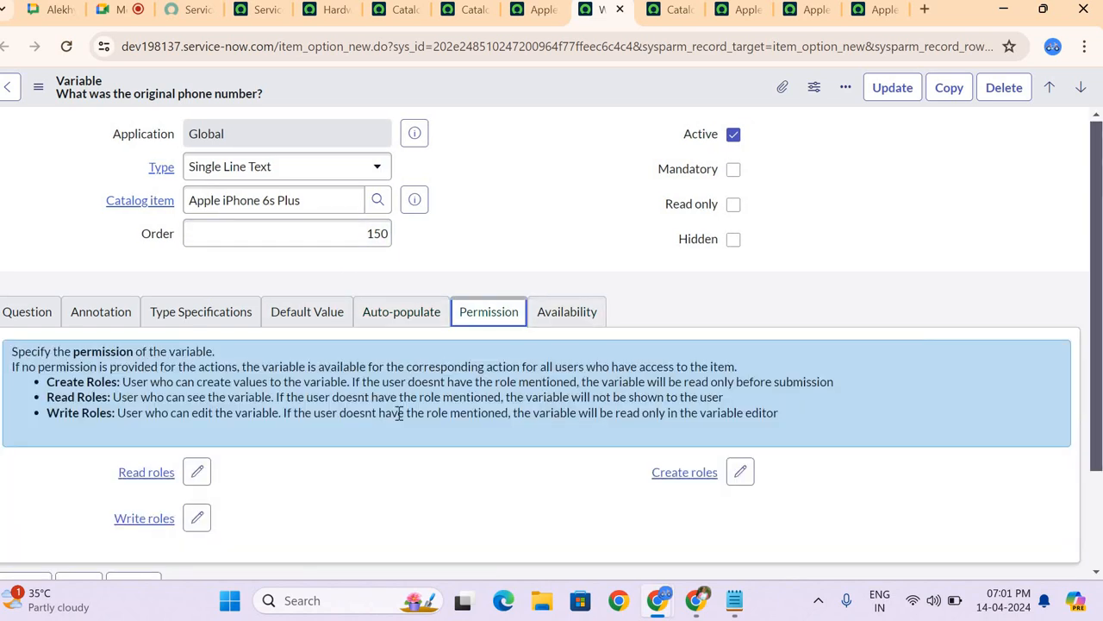
scroll(399, 420, down, 1)
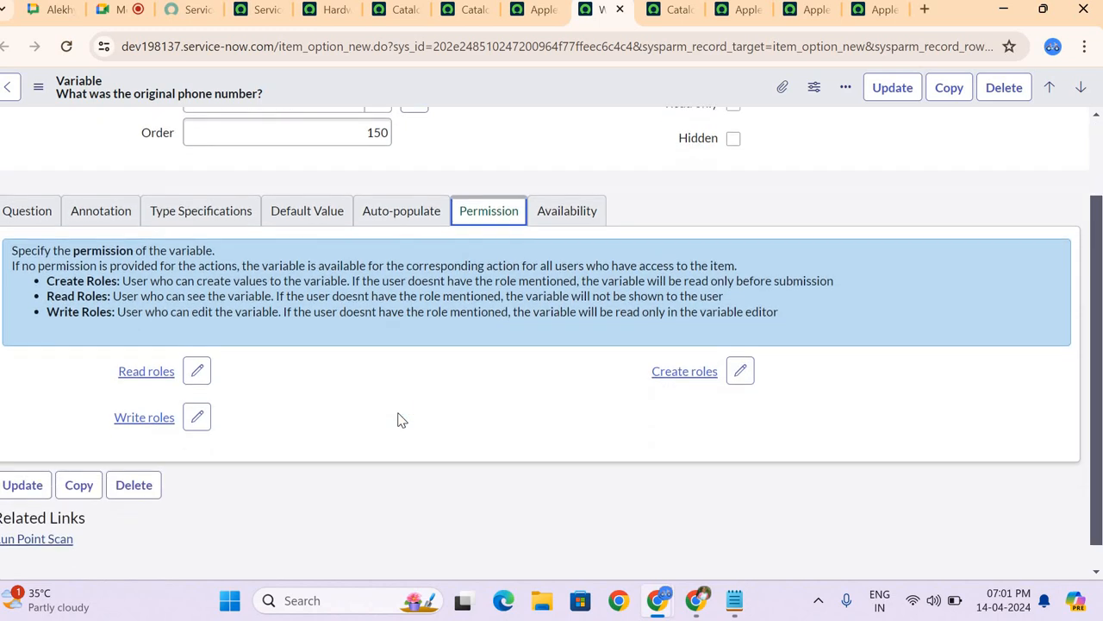
Step: View the roles available for the variable's Read roles permission and close the selection without choosing any
click(203, 379)
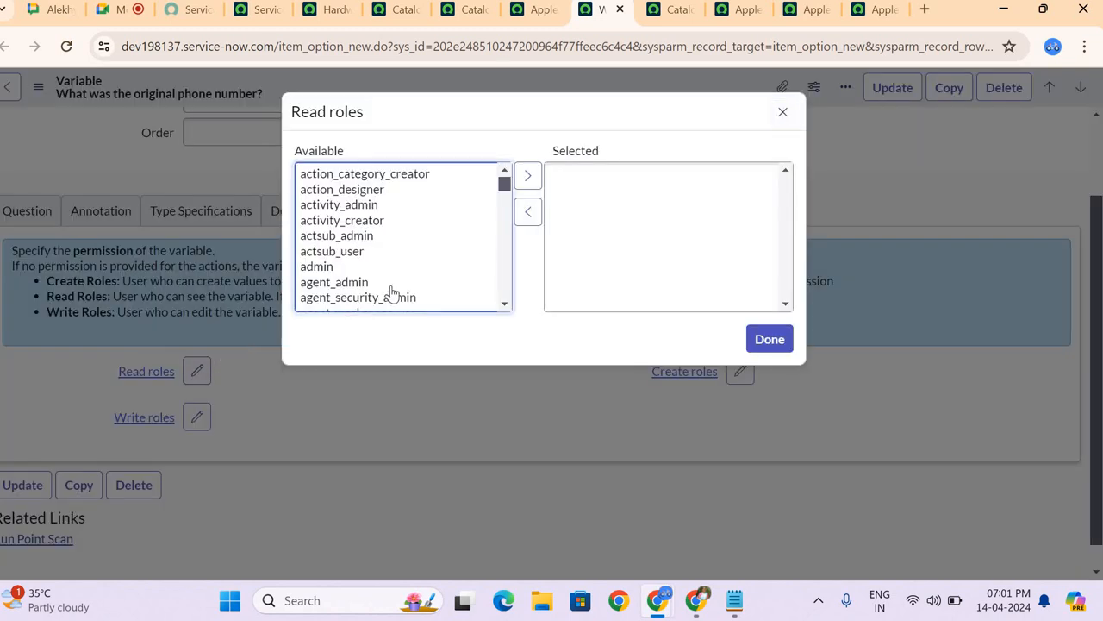
click(786, 114)
scroll(386, 289, up, 1)
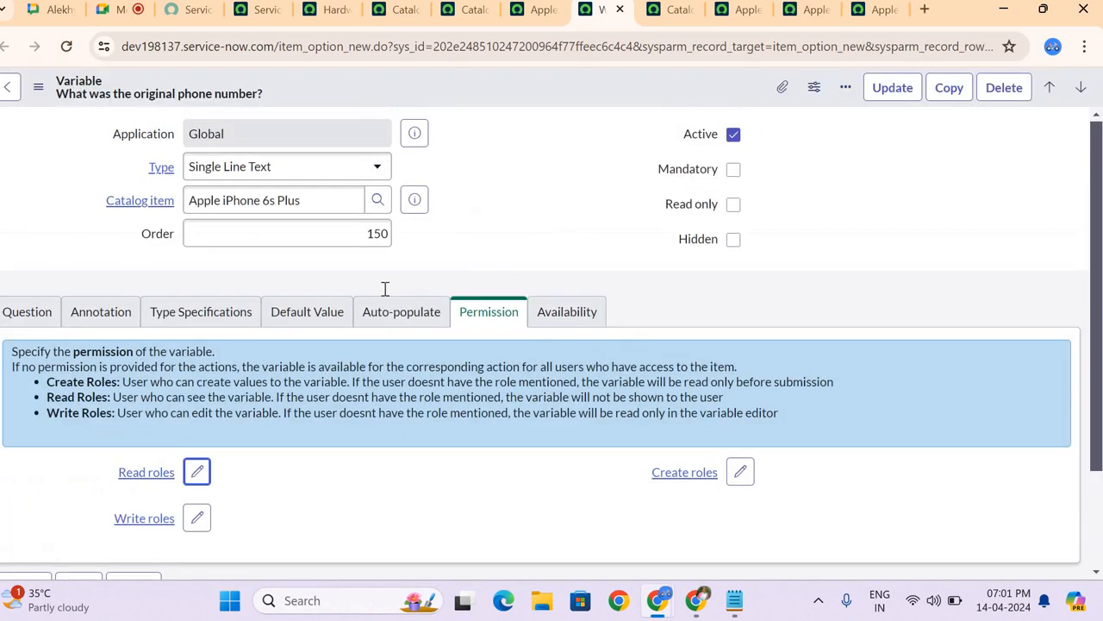
scroll(385, 288, down, 1)
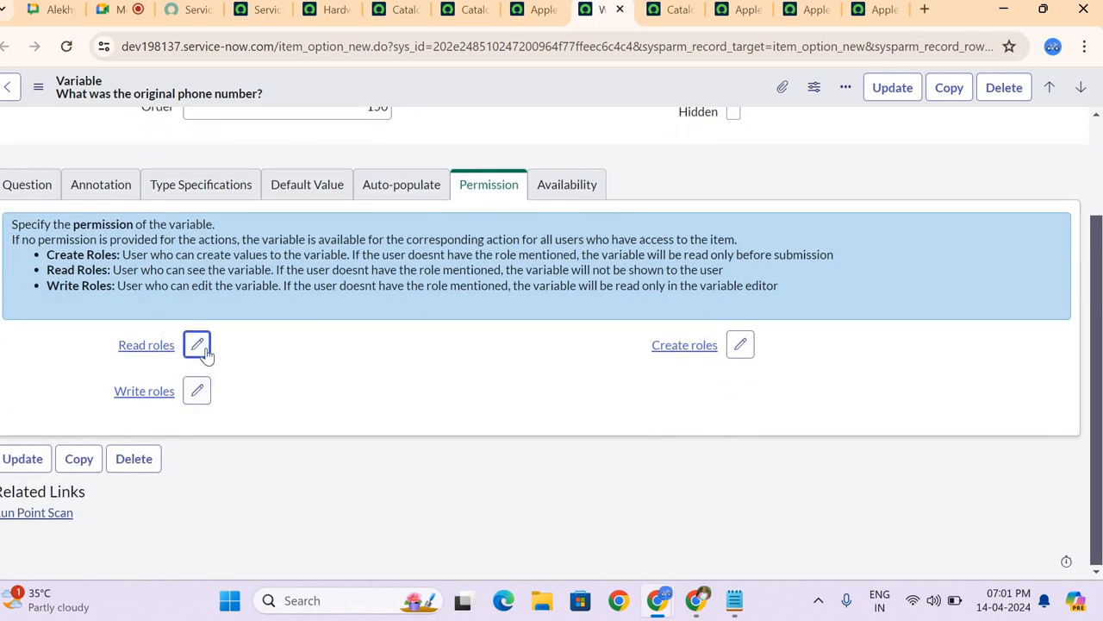
click(195, 345)
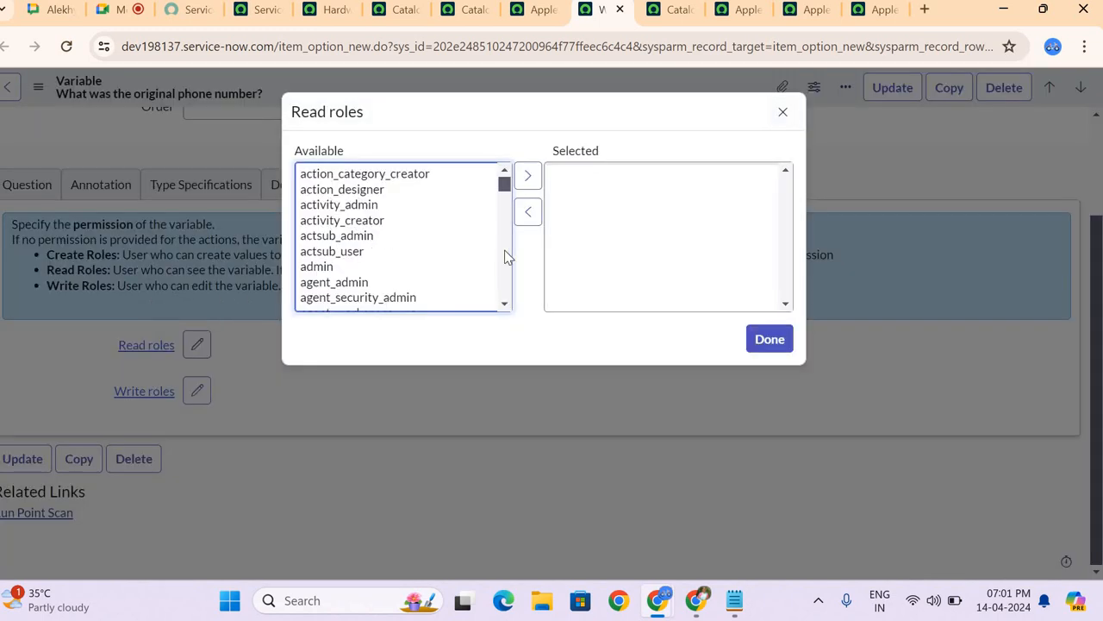
click(783, 112)
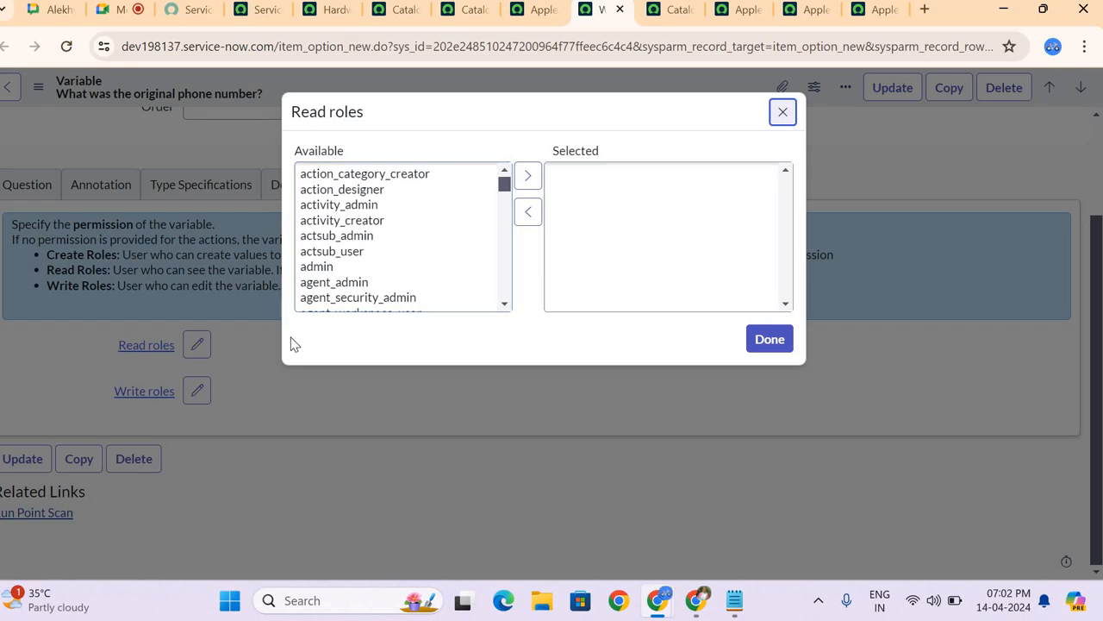
Step: View the roles available for the variable's Write roles and Create roles permissions without selecting any
click(195, 395)
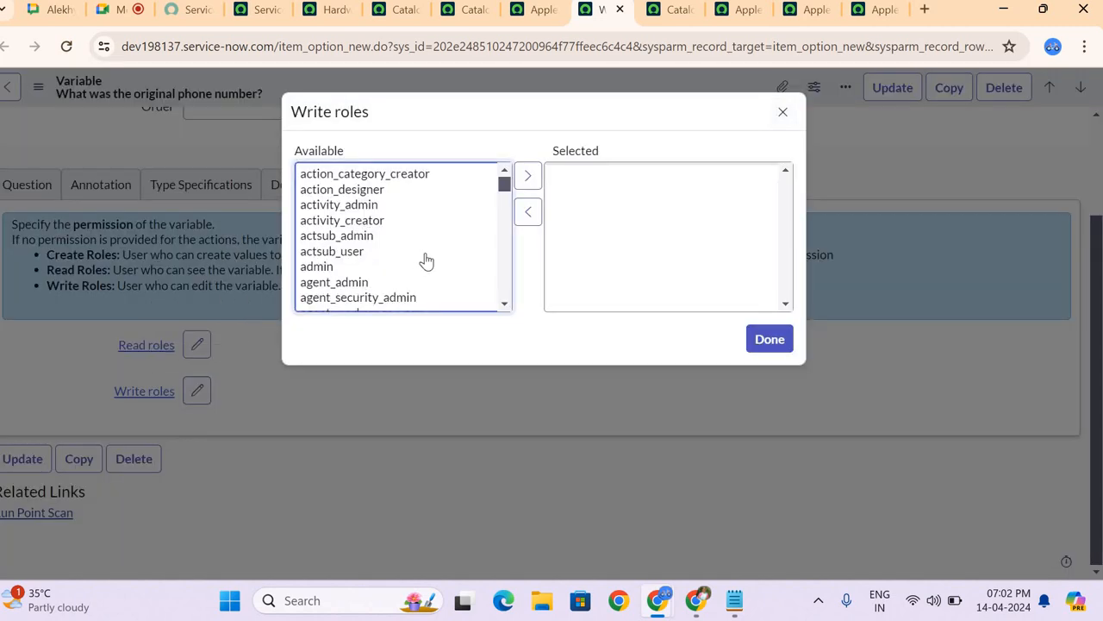
click(783, 112)
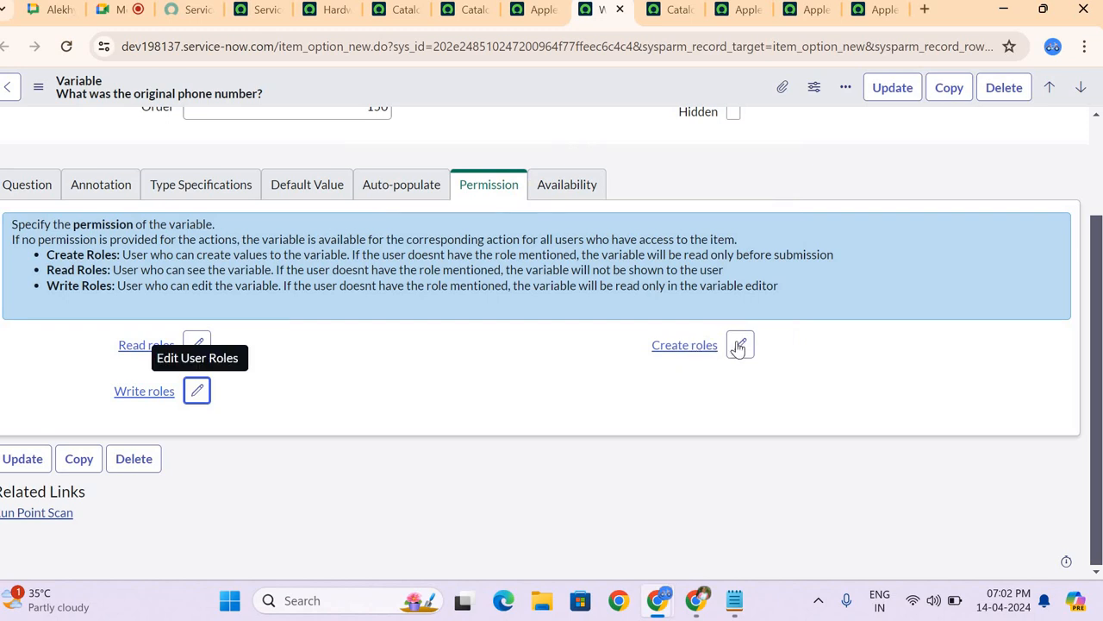
click(740, 344)
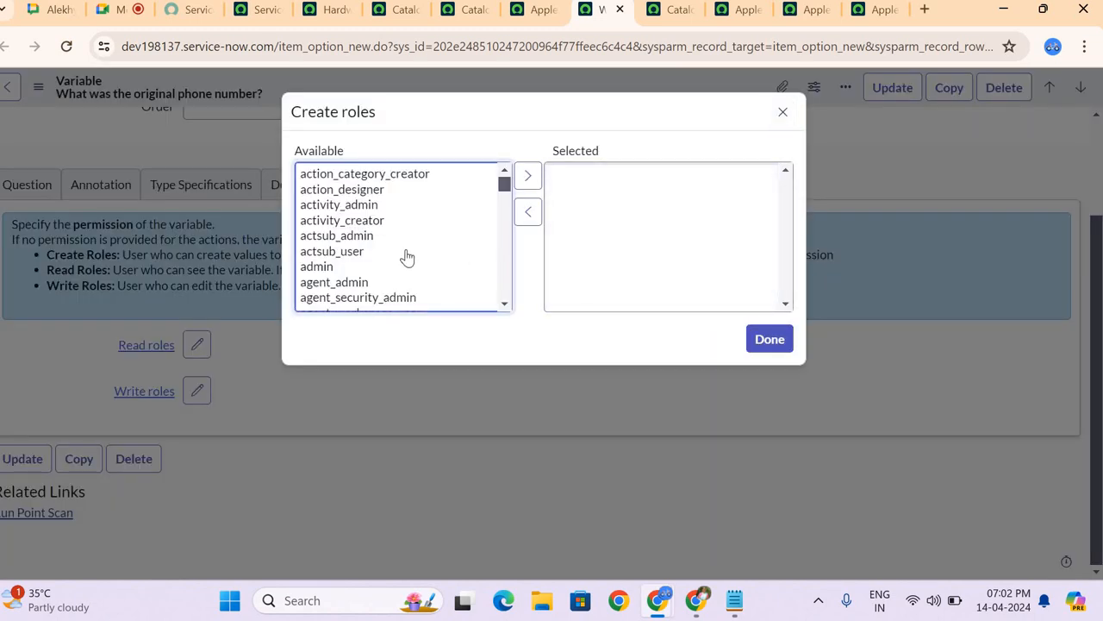
scroll(407, 257, down, 1)
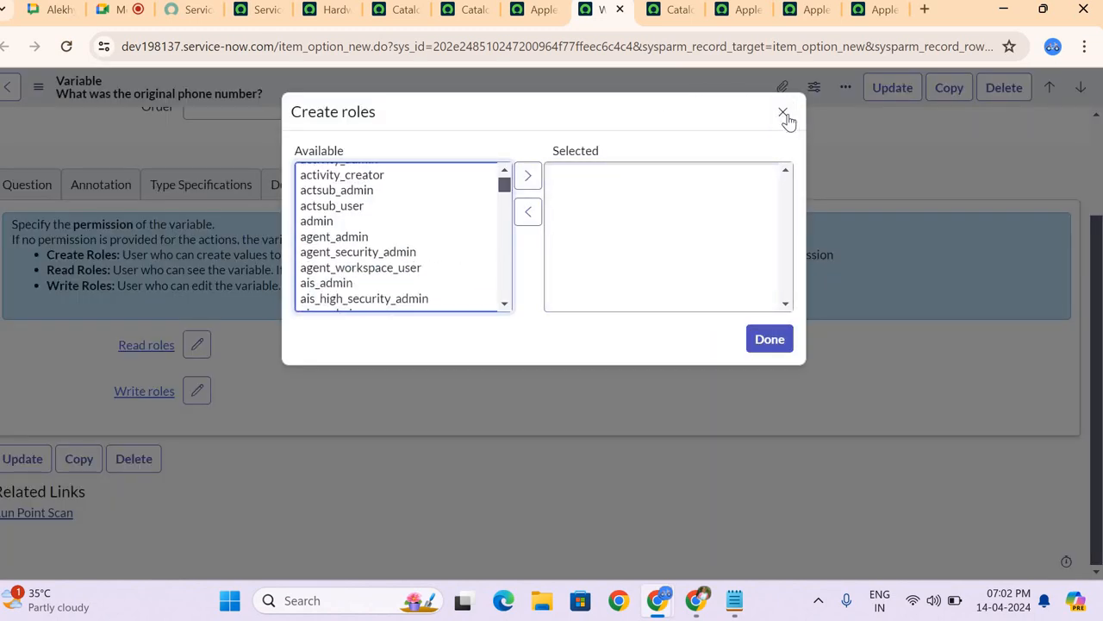
click(783, 113)
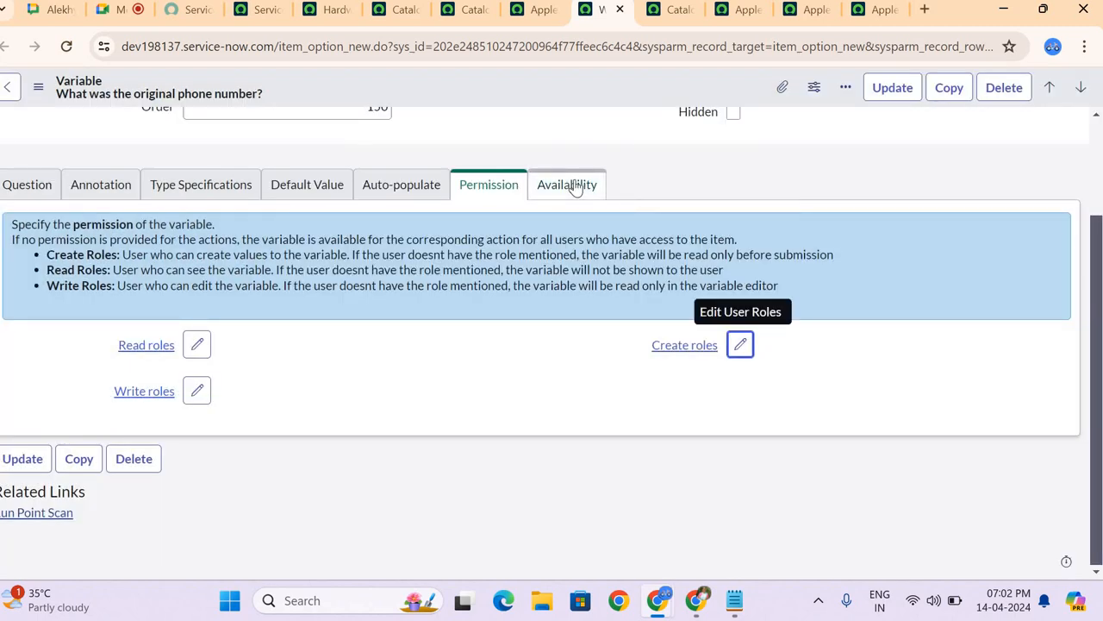
Step: Examine the variable's Availability options and return to the variables list of the Apple iPhone 6s Plus item
click(574, 187)
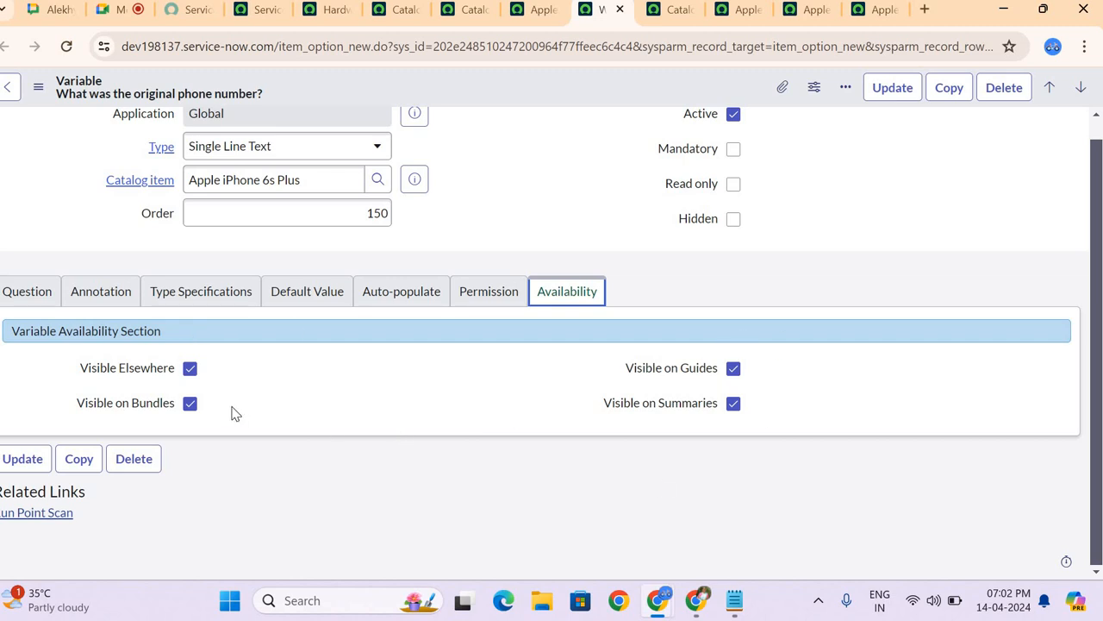
scroll(231, 413, up, 1)
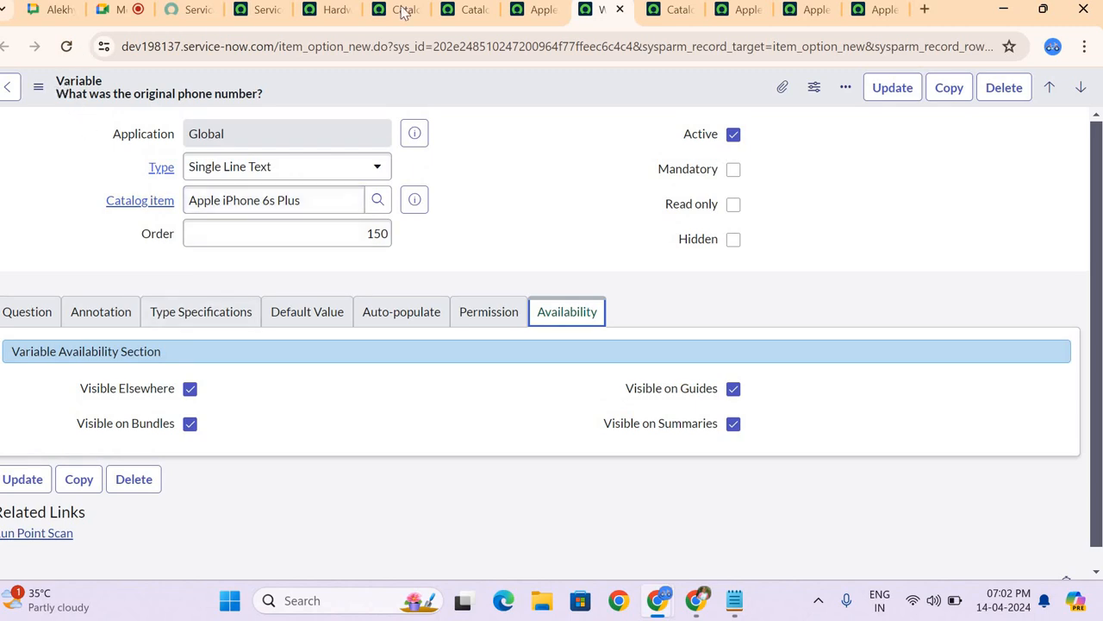
click(525, 13)
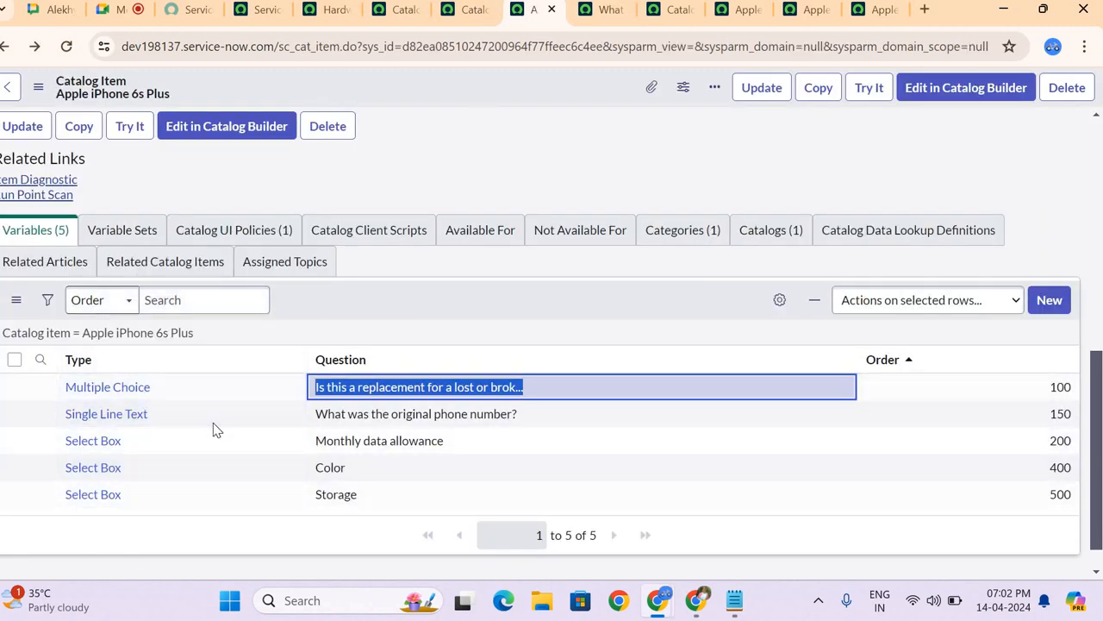
click(459, 309)
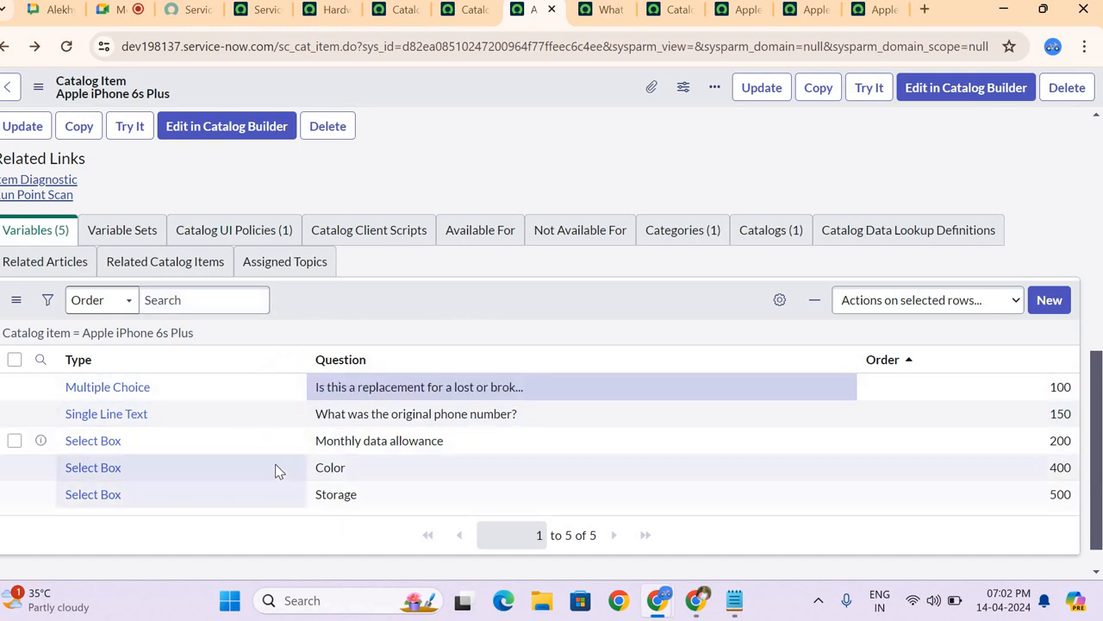
Step: View the variable sets attached to the Apple iPhone 6s Plus catalog item
click(135, 228)
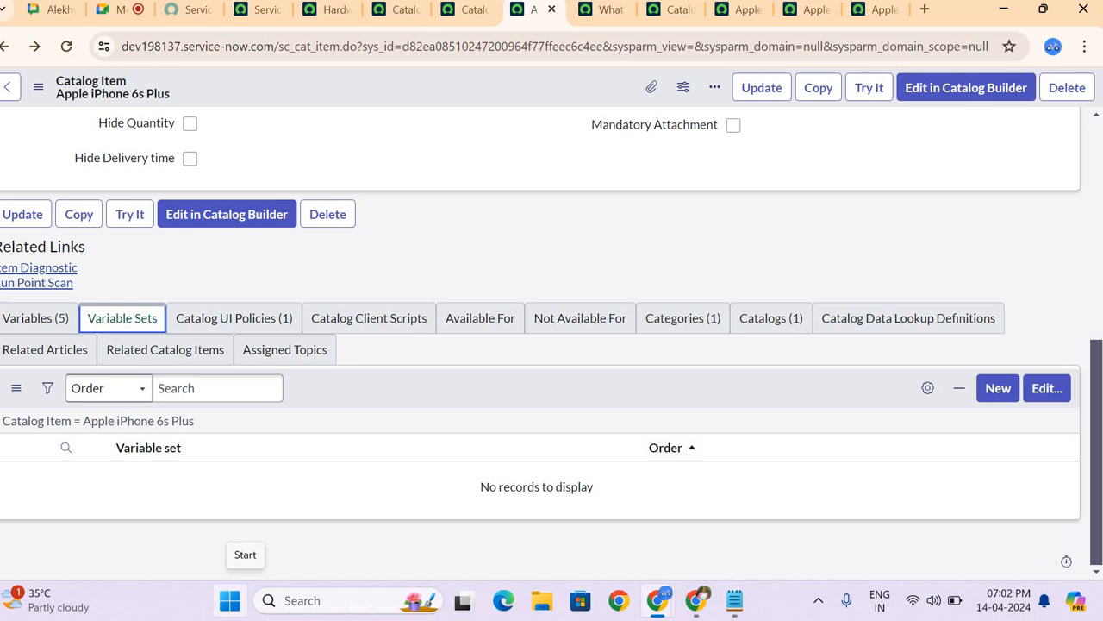
click(39, 600)
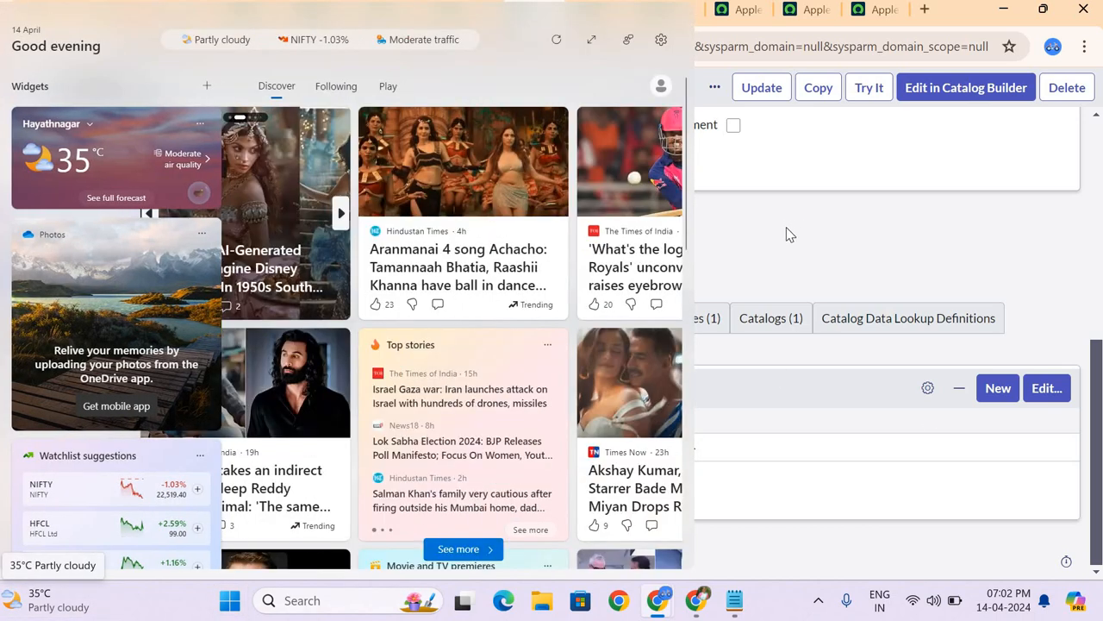
click(786, 235)
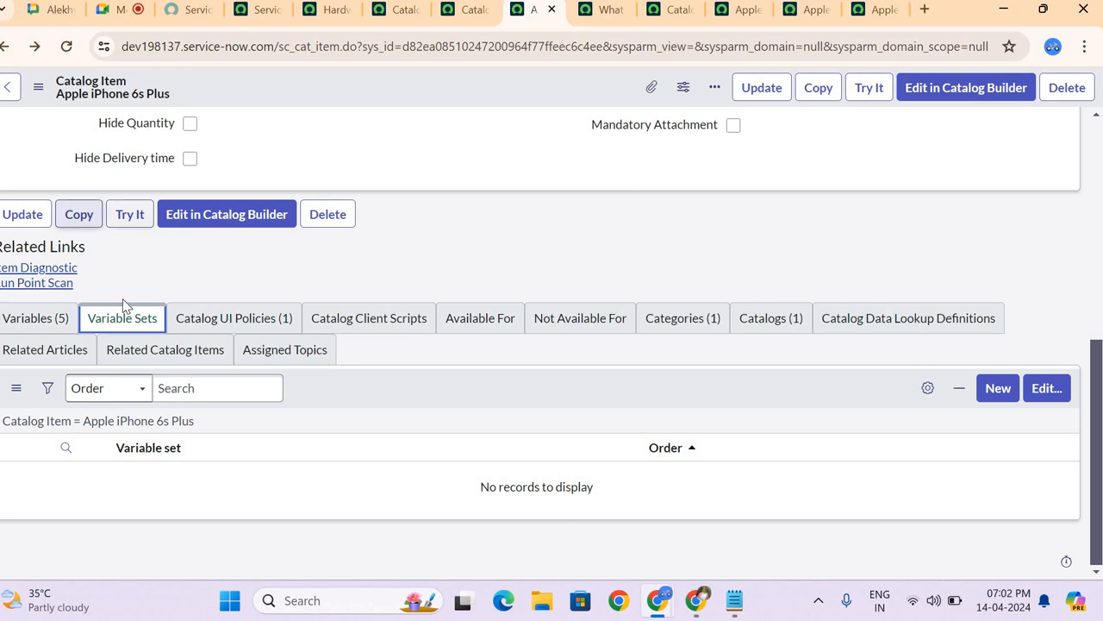
click(245, 272)
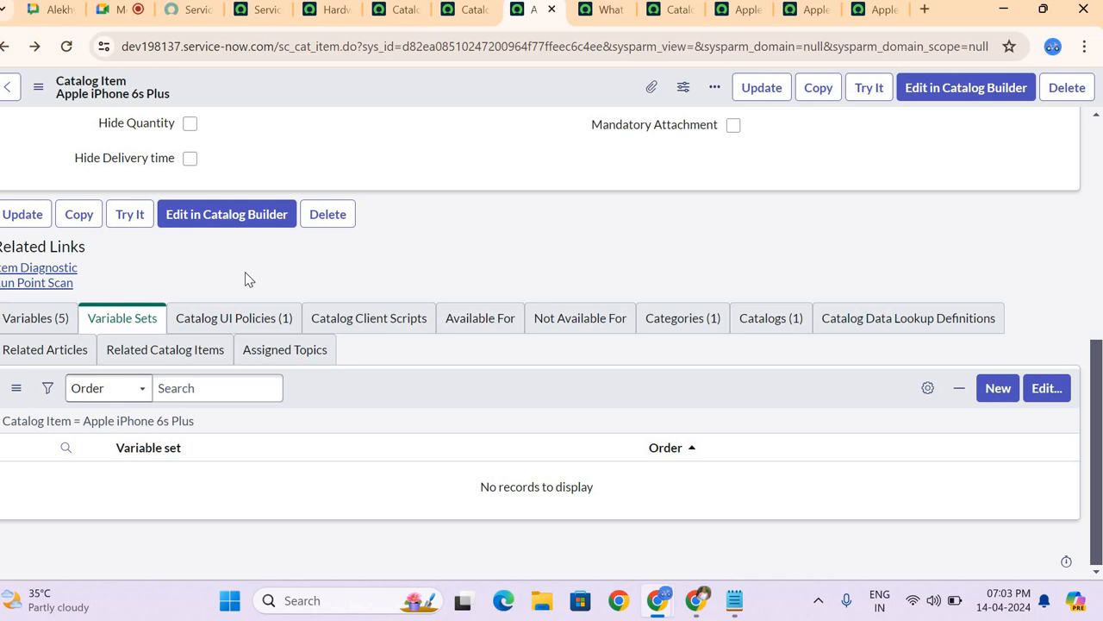
click(63, 320)
Step: Switch to the Google Meet call to check it, and return to the Apple iPhone 6s Plus catalog item
click(110, 9)
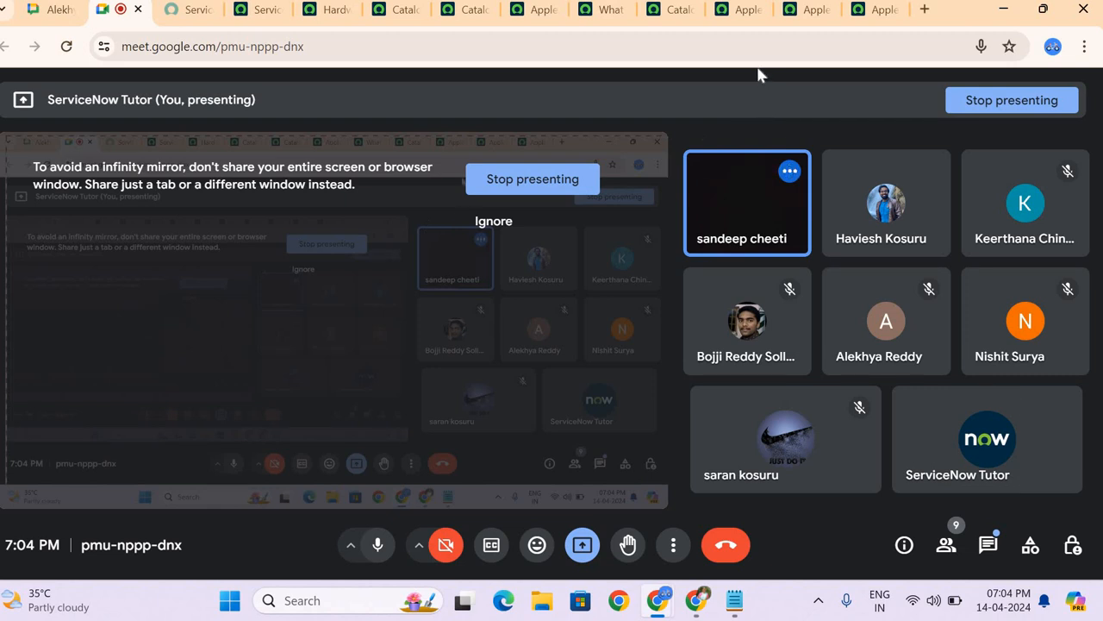
key(XF86AudioRaiseVolume)
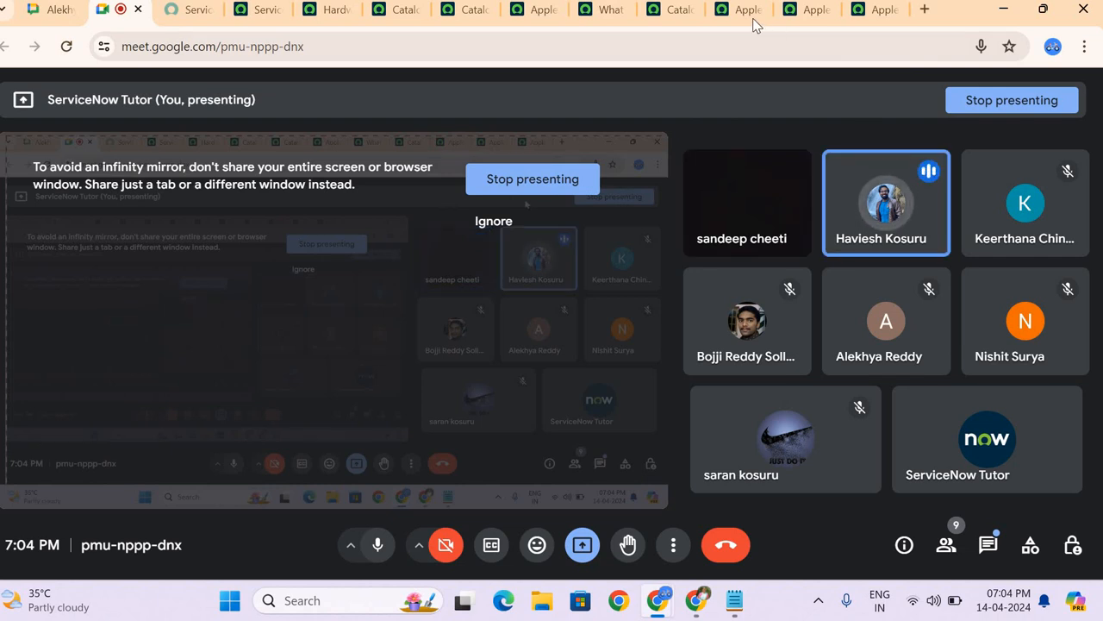
click(598, 11)
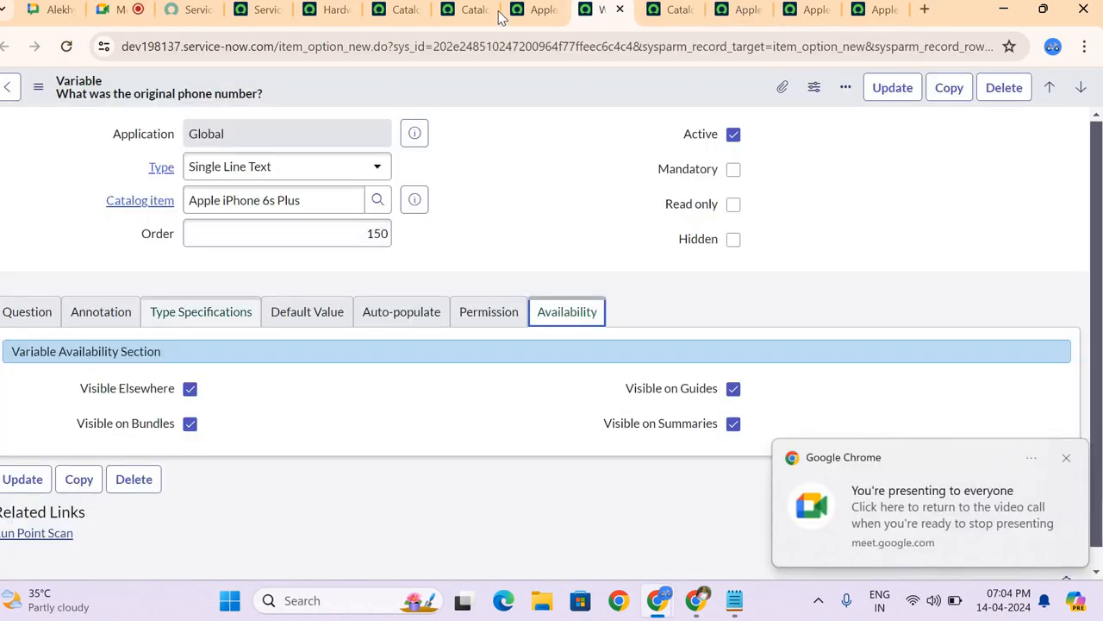
click(520, 18)
Step: Compare the item's Available For and Not Available For lists and dismiss the presenting notification
click(487, 328)
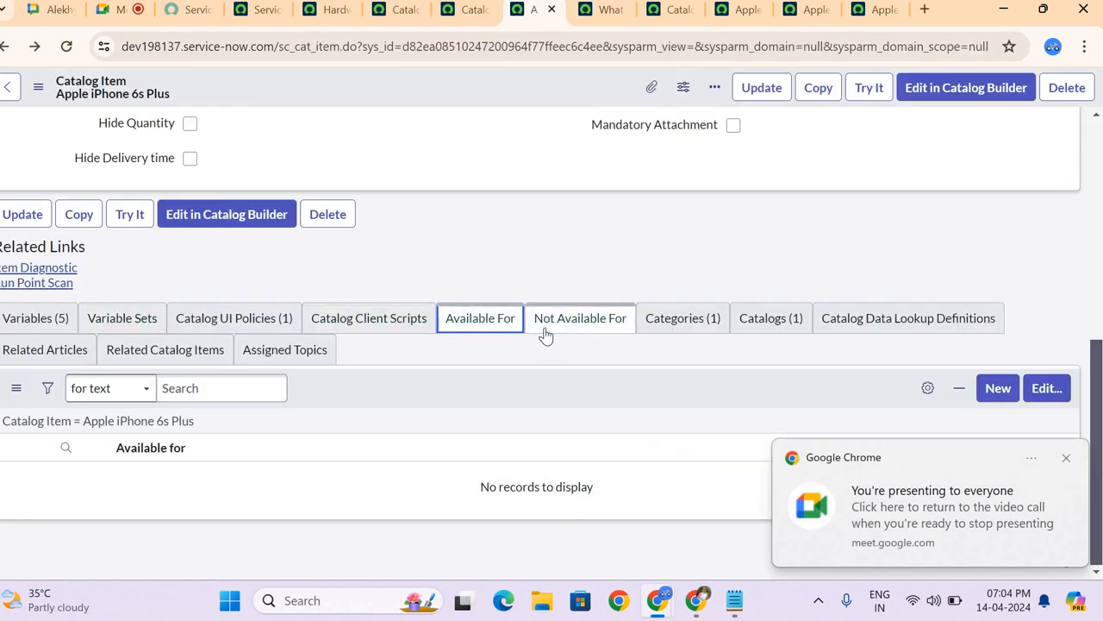
click(545, 333)
click(496, 327)
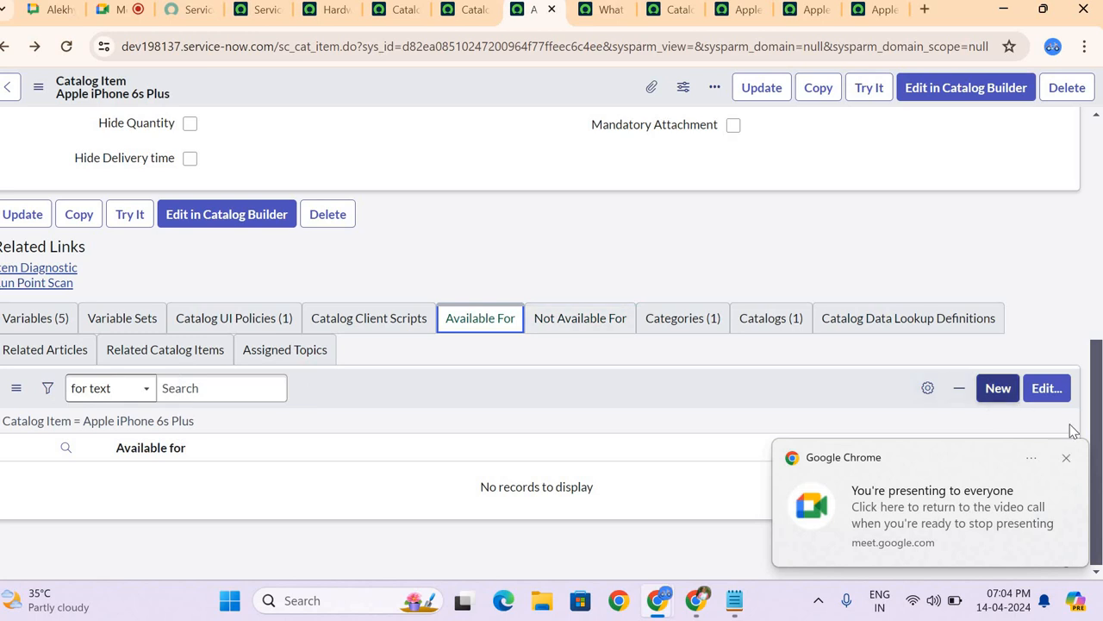
click(1066, 458)
Step: Examine the user criteria offered for the item's Available For list and return to the catalog item without adding any
click(1053, 394)
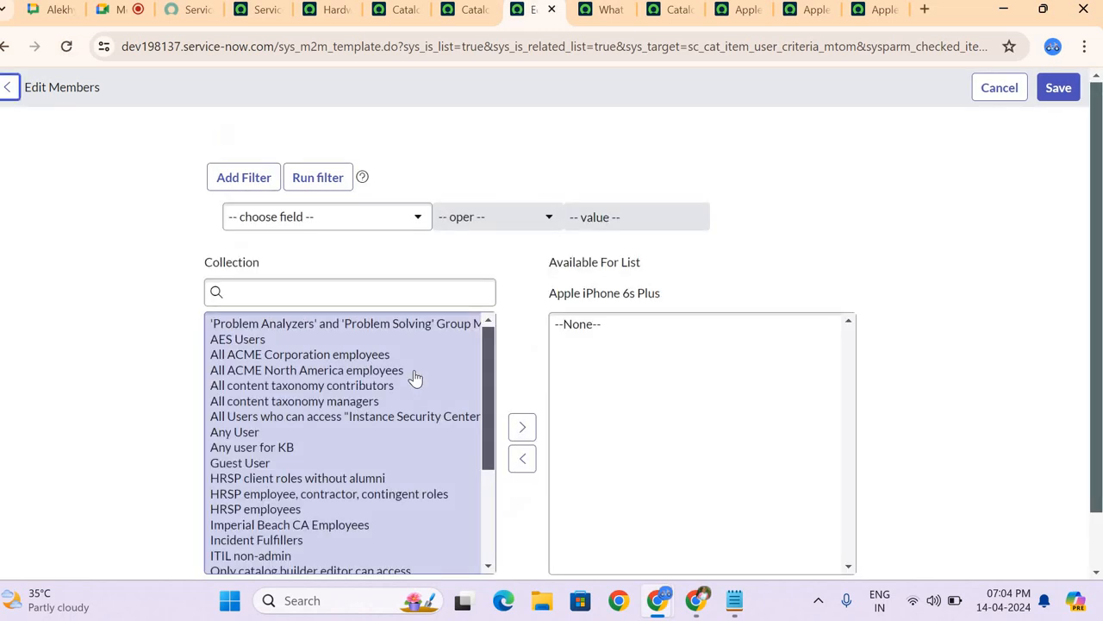
scroll(415, 378, down, 5)
scroll(415, 378, down, 2)
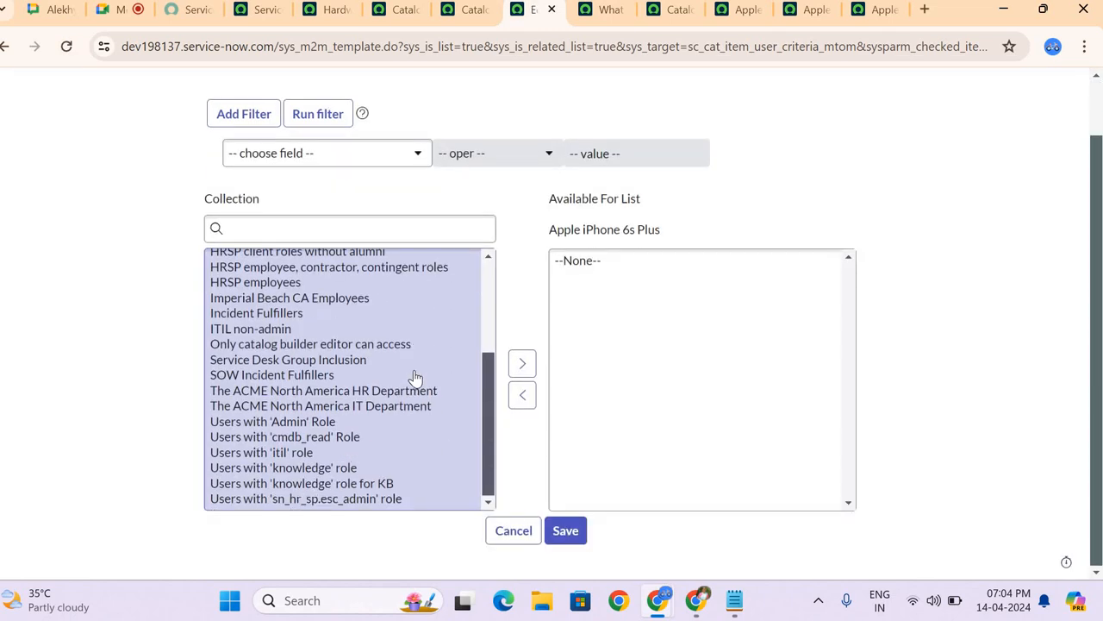
scroll(415, 378, up, 4)
scroll(414, 378, down, 3)
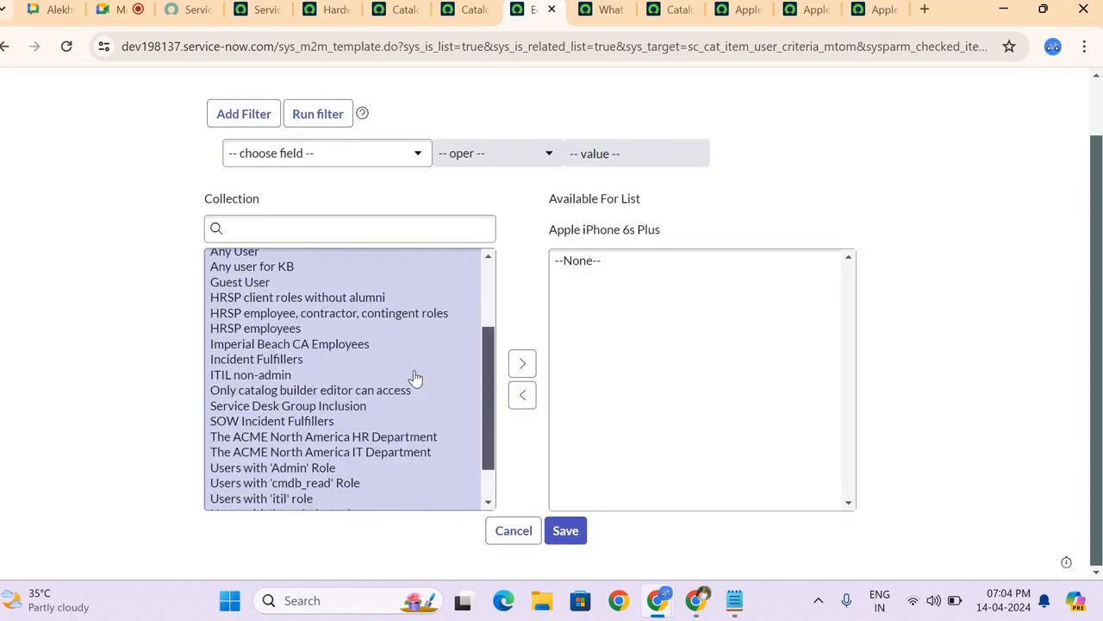
scroll(414, 378, down, 1)
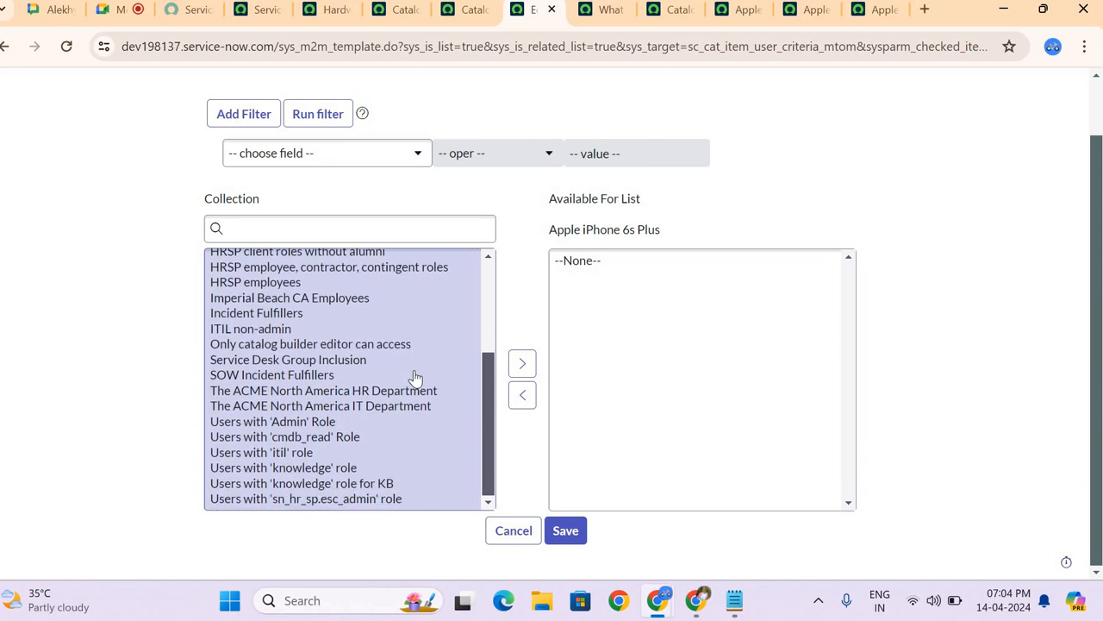
scroll(415, 377, up, 4)
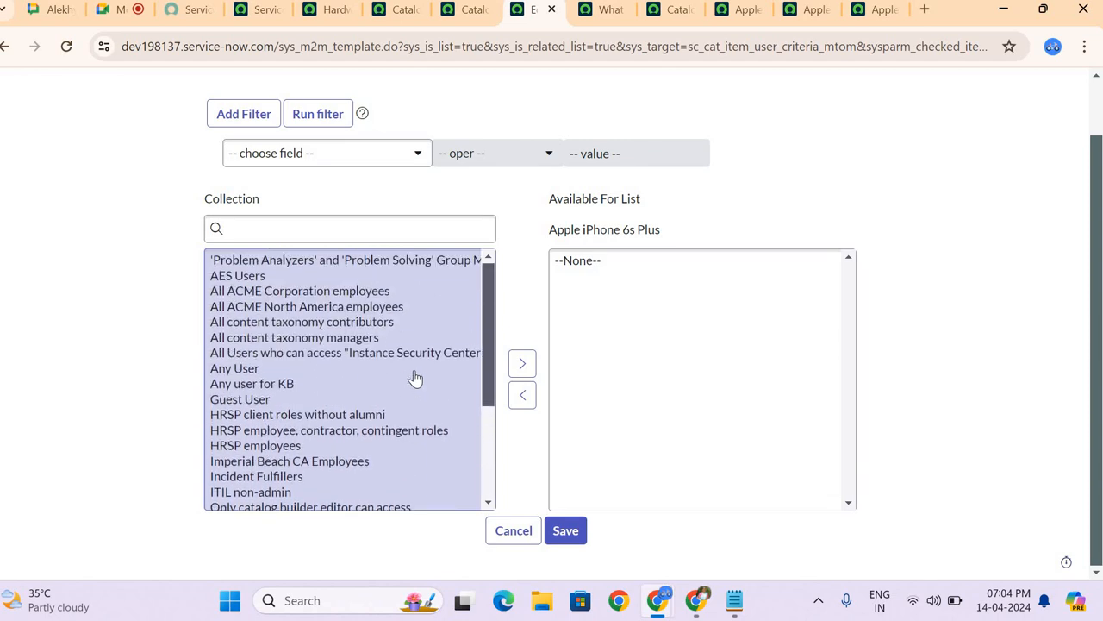
scroll(414, 378, down, 4)
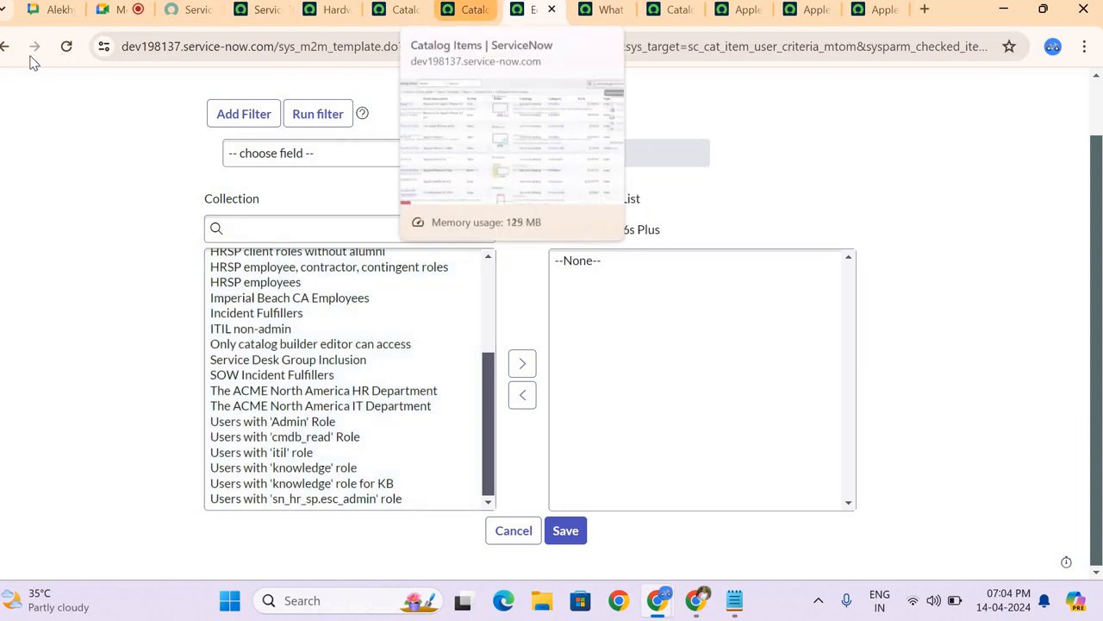
click(4, 46)
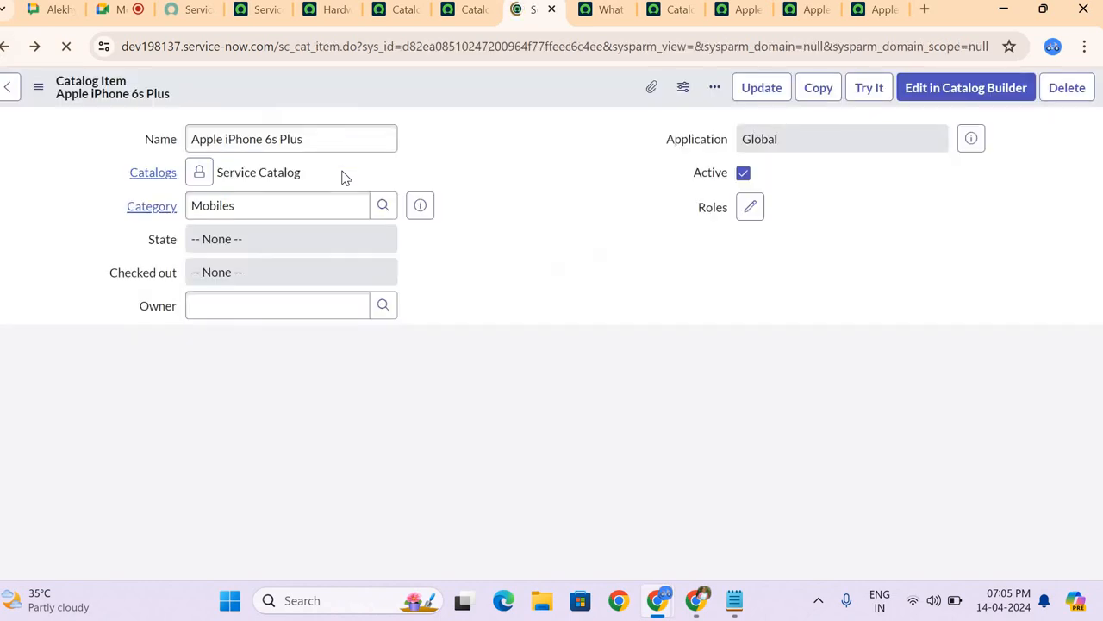
Step: View the Permission section of the variable "What was the original phone number?"
scroll(410, 376, down, 4)
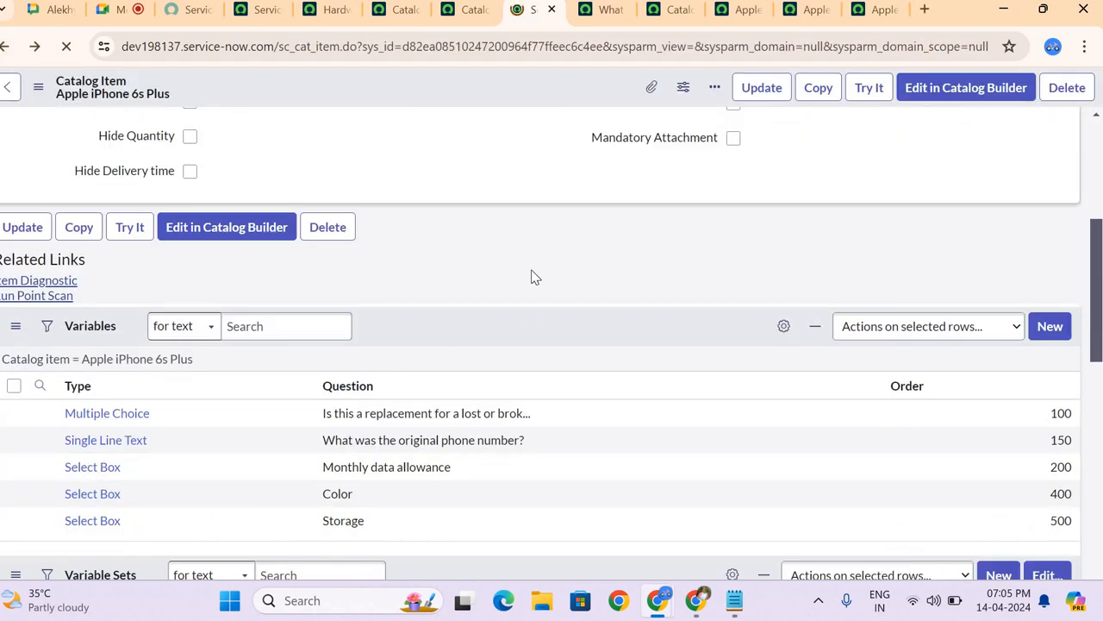
click(603, 10)
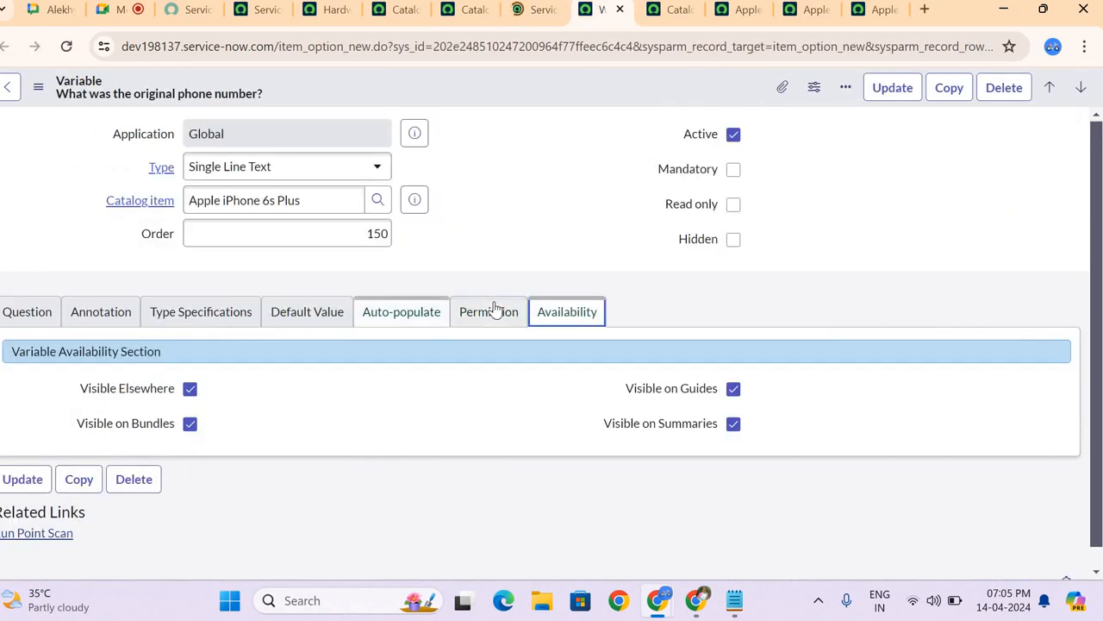
click(495, 310)
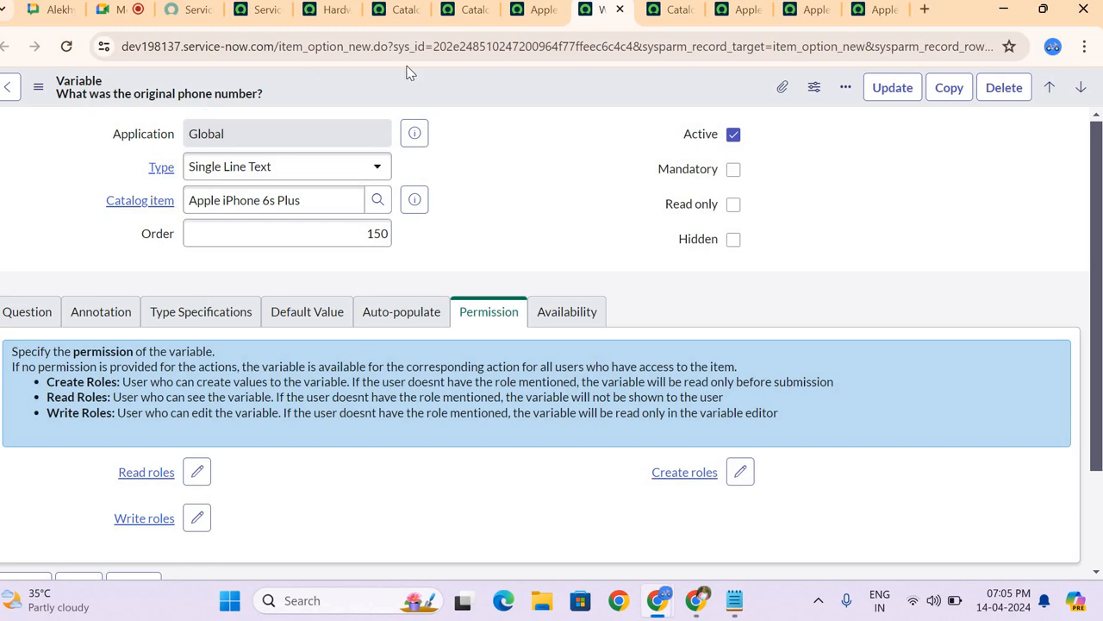
Step: Return to the Apple iPhone 6s Plus item and view its Variable Sets list
click(535, 15)
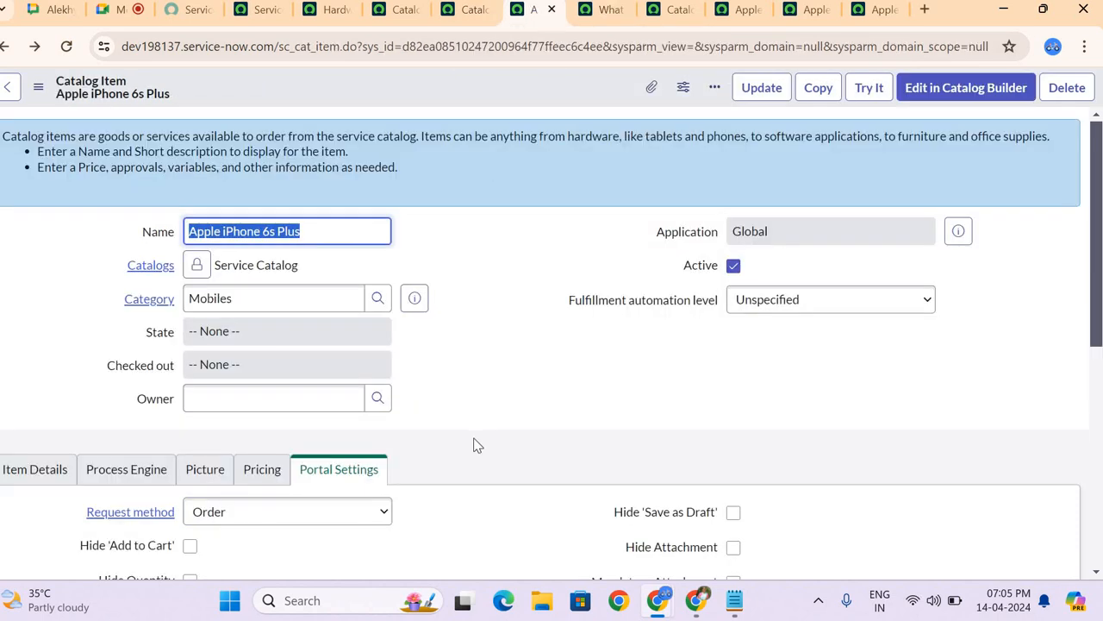
scroll(476, 444, down, 5)
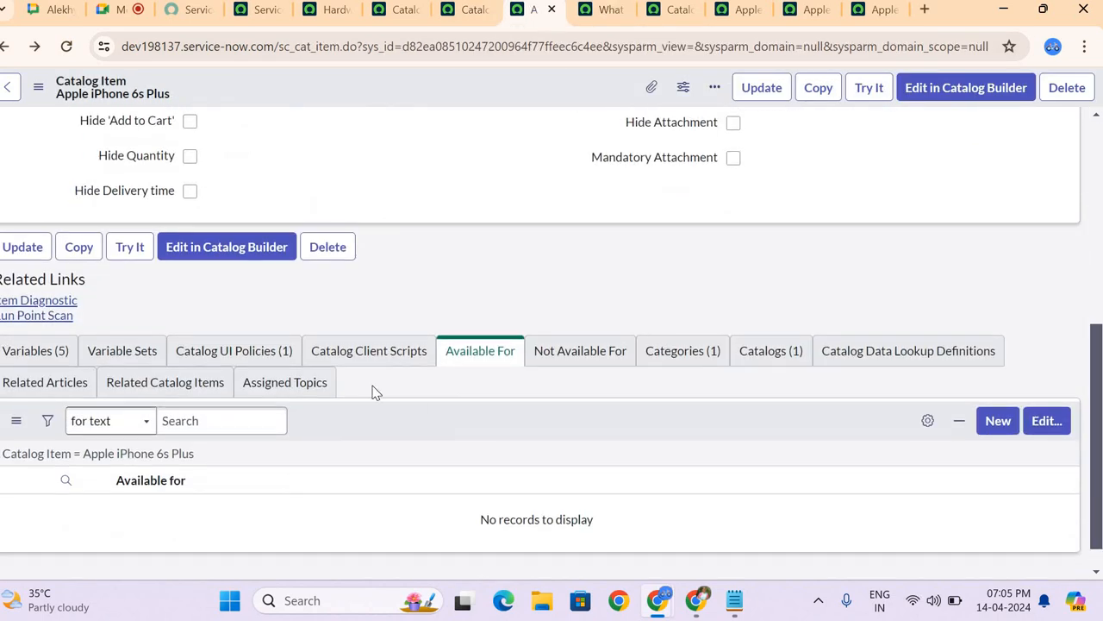
click(164, 355)
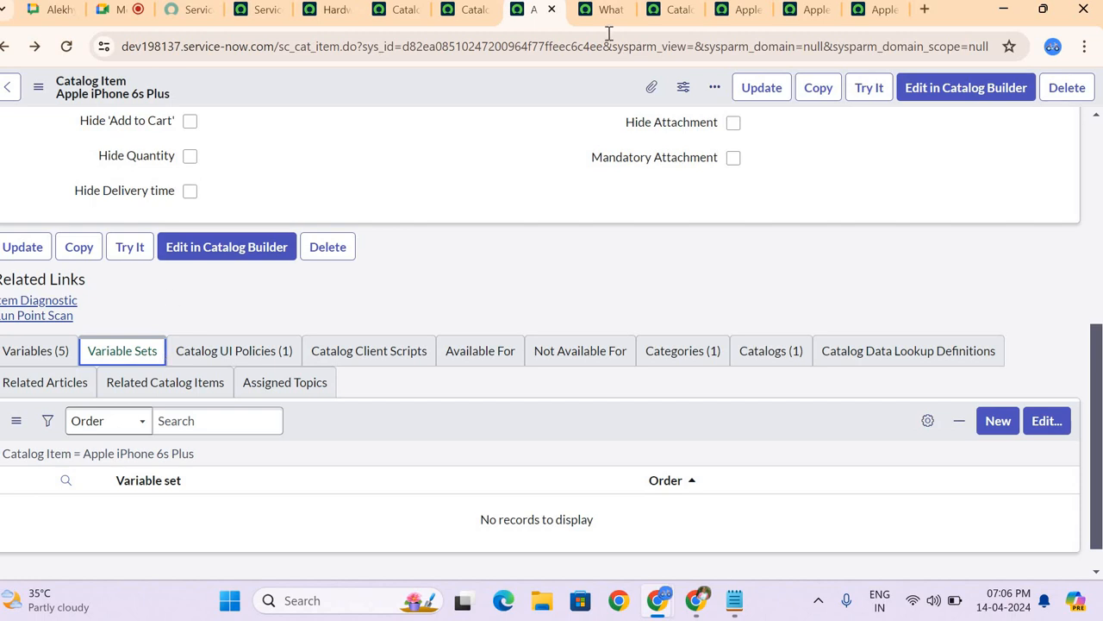
Step: Review the Question and Permission sections of the original phone number variable
key(ctrl+Tab)
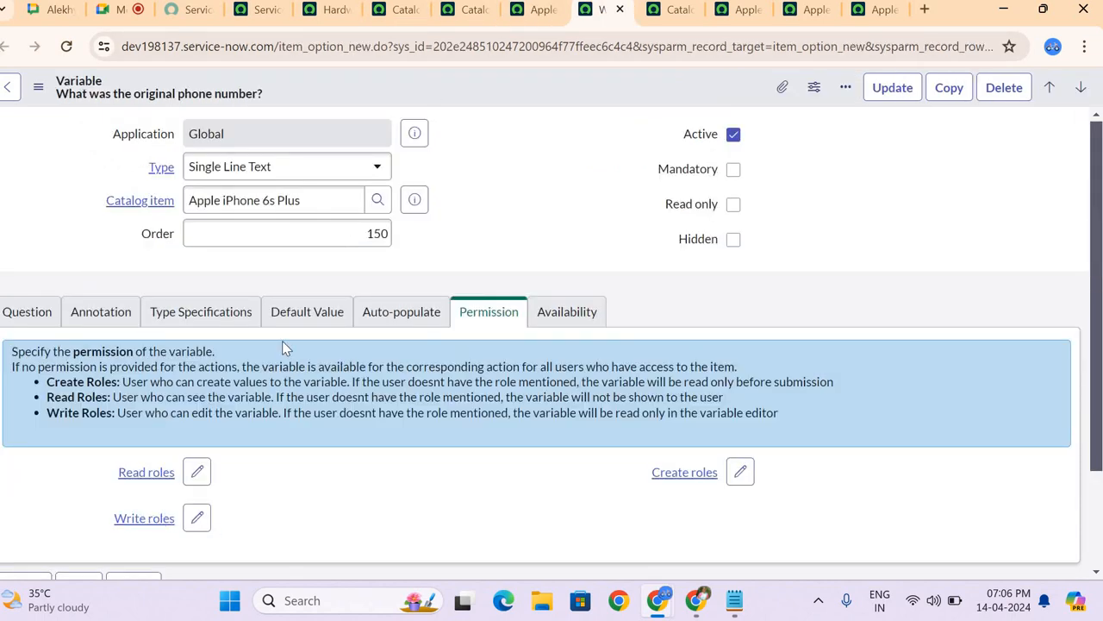
click(28, 312)
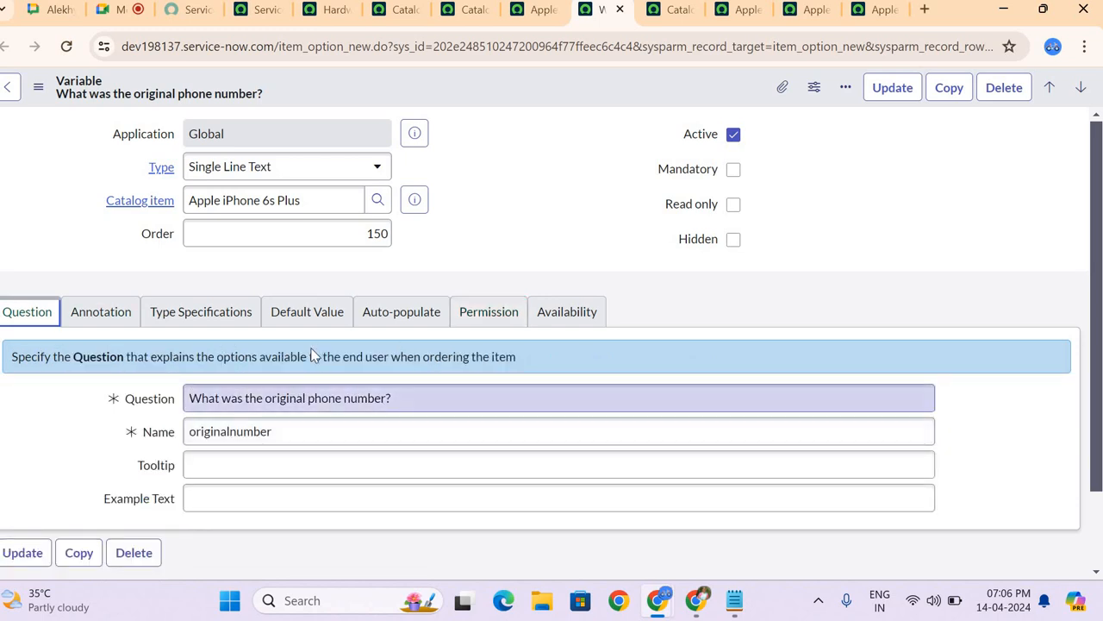
click(511, 312)
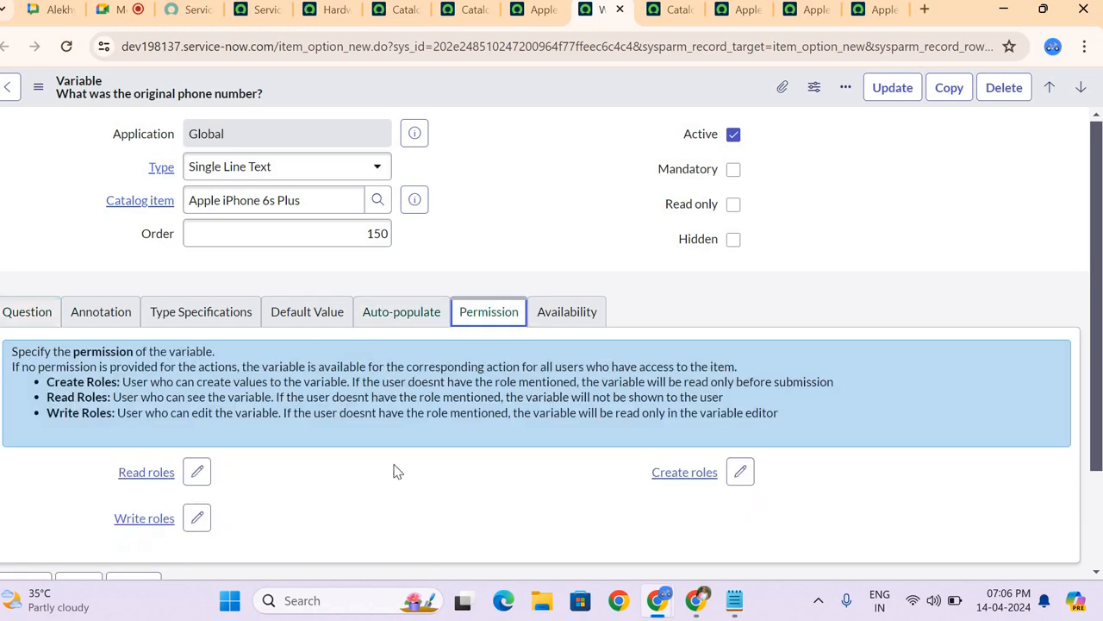
Step: Go back to the Apple iPhone 6s Plus item and review its Available For and Not Available For lists
click(542, 20)
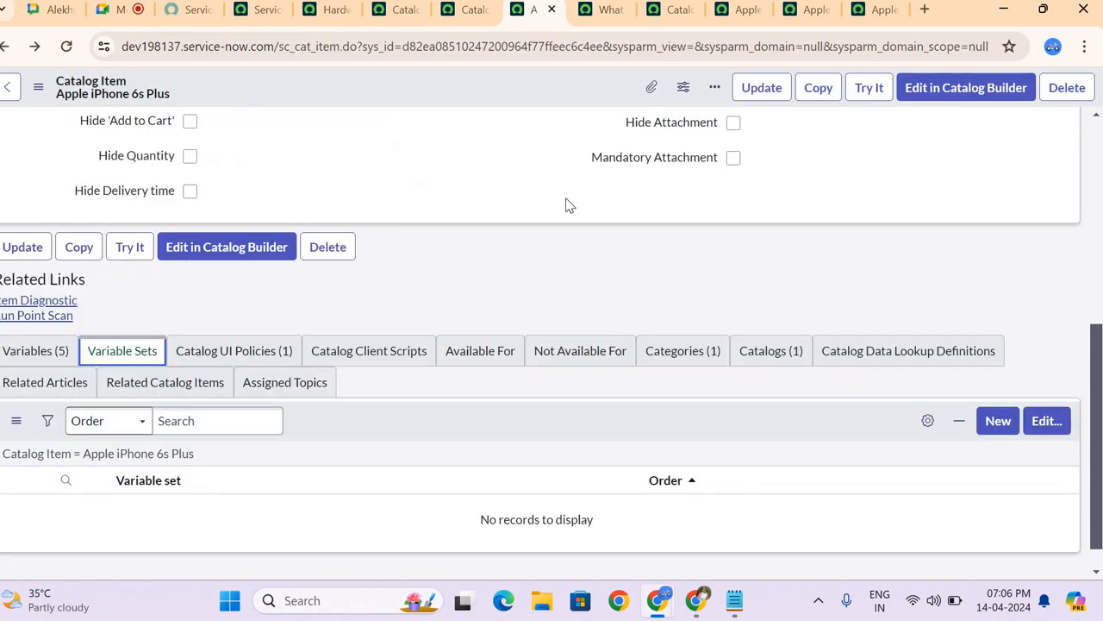
scroll(566, 205, up, 5)
scroll(567, 205, down, 5)
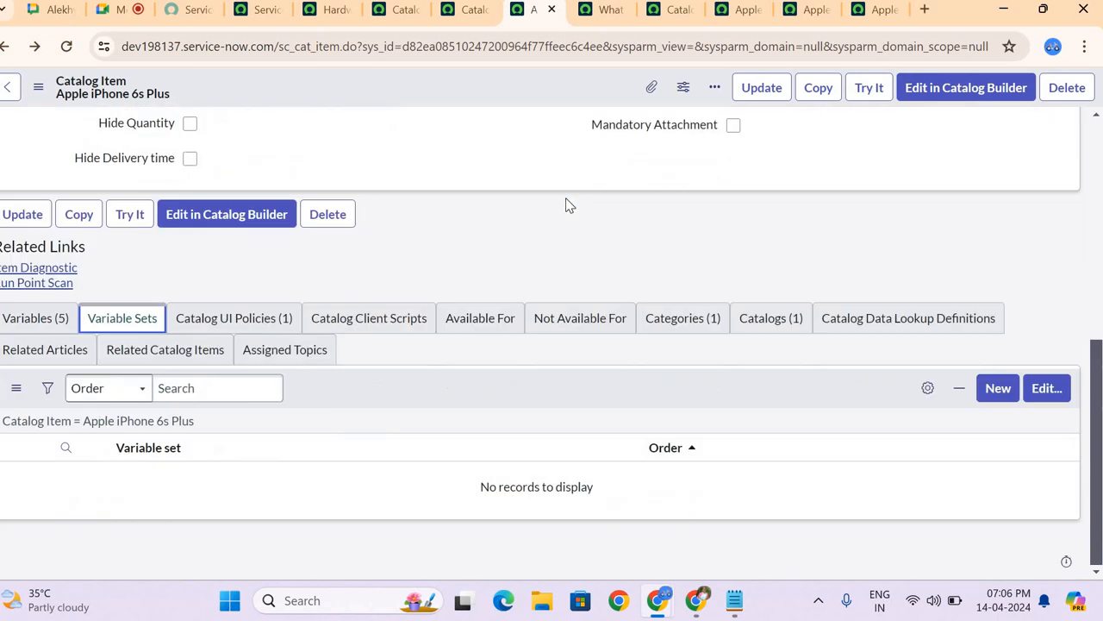
click(473, 329)
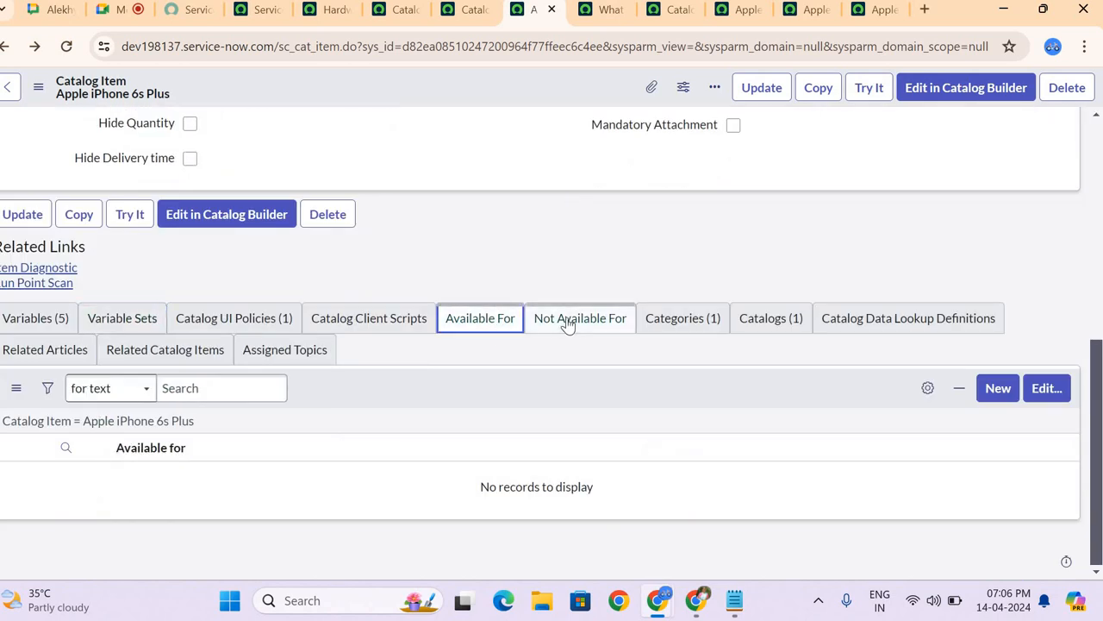
click(565, 321)
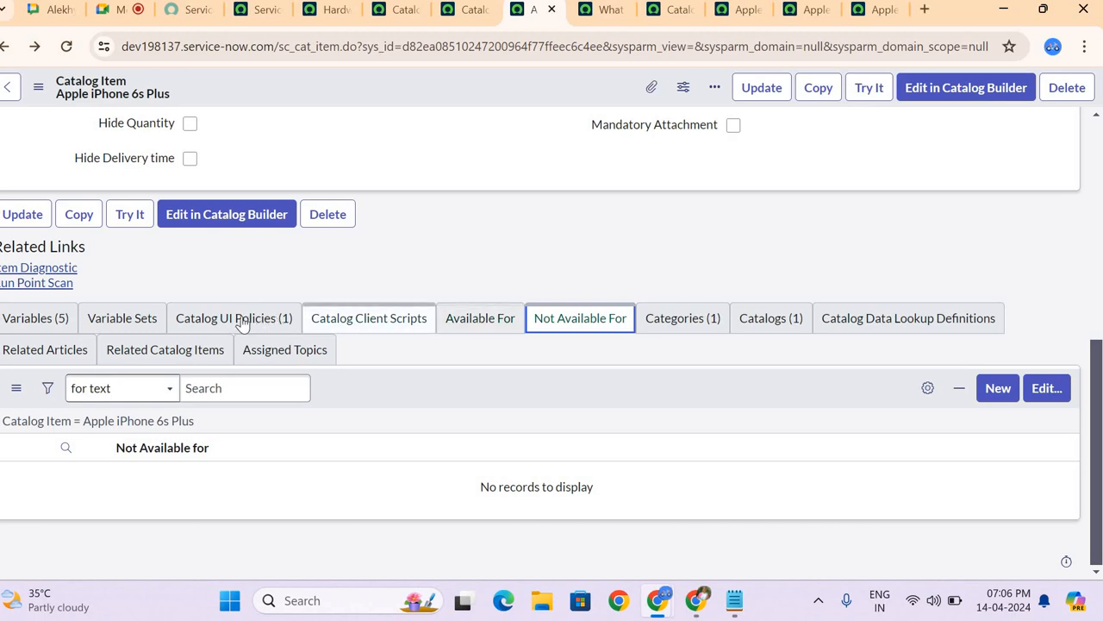
Step: Add Mobile Devices Set to the Apple iPhone 6s Plus item's variable sets and save the selection
click(145, 317)
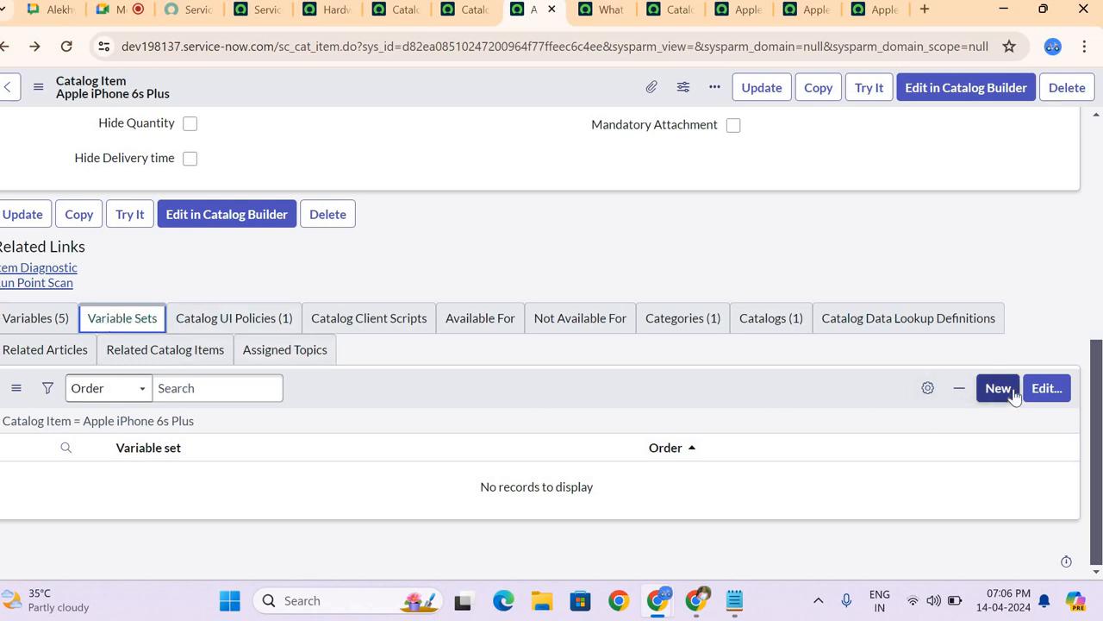
click(1046, 389)
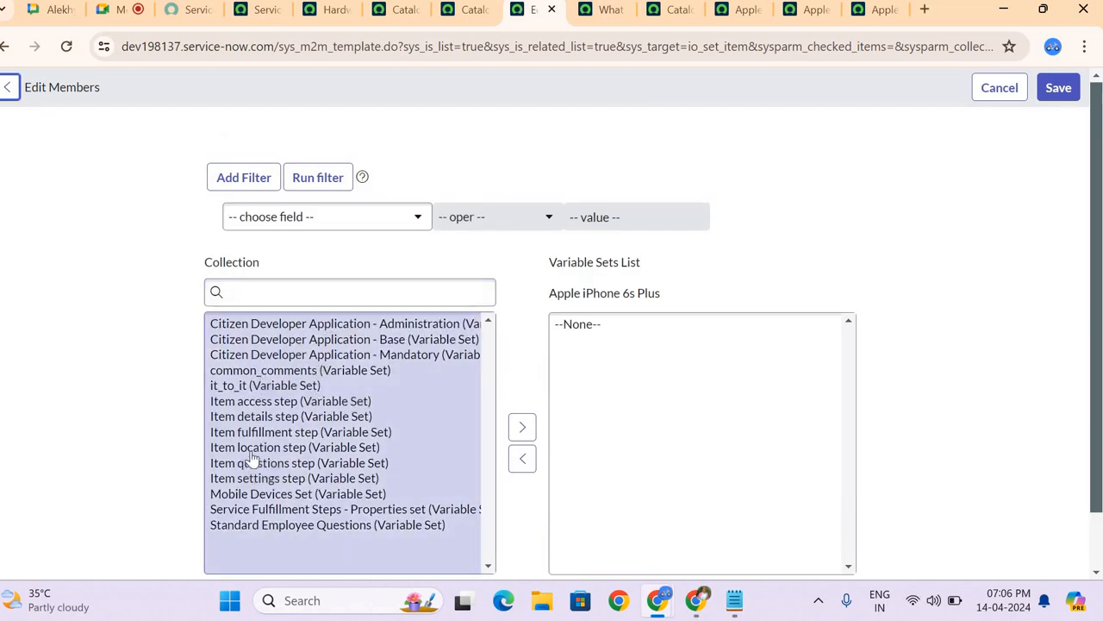
click(287, 494)
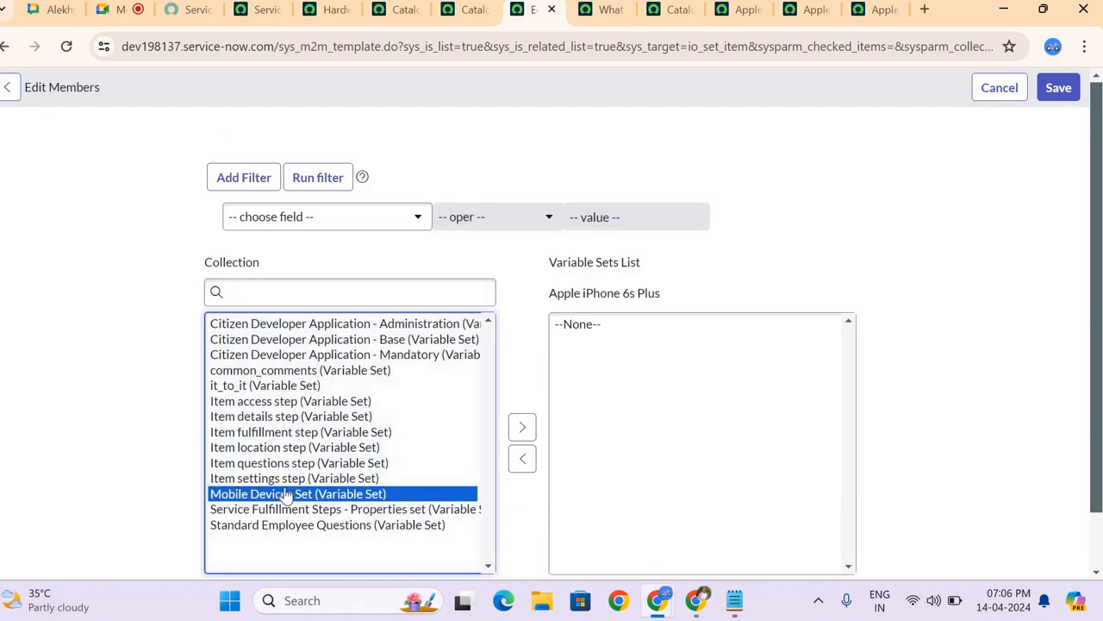
scroll(431, 374, down, 1)
click(513, 390)
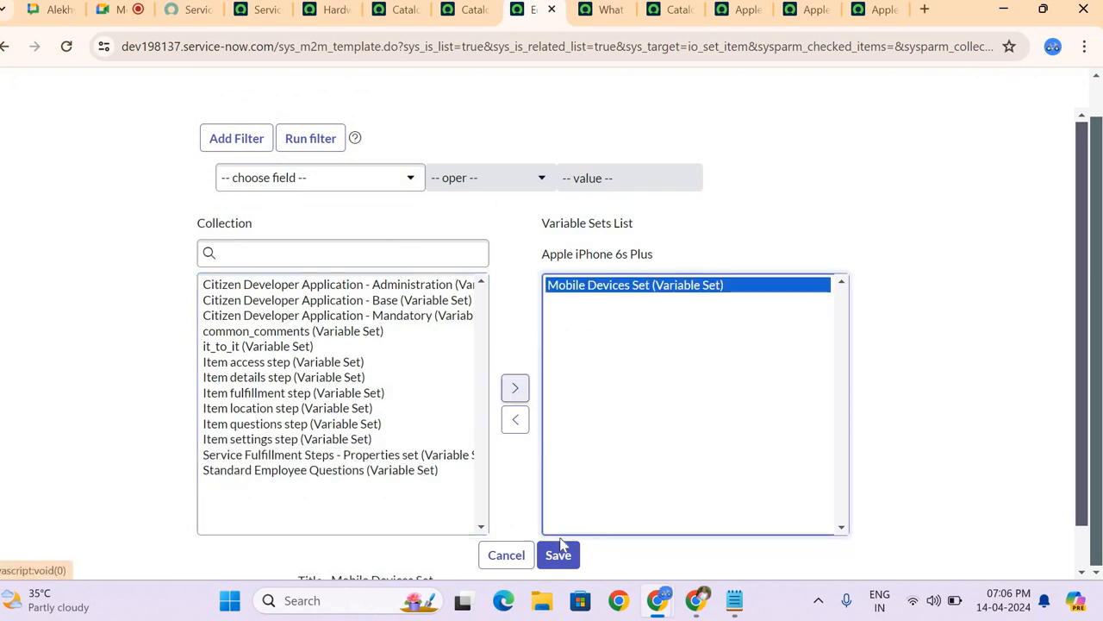
click(558, 555)
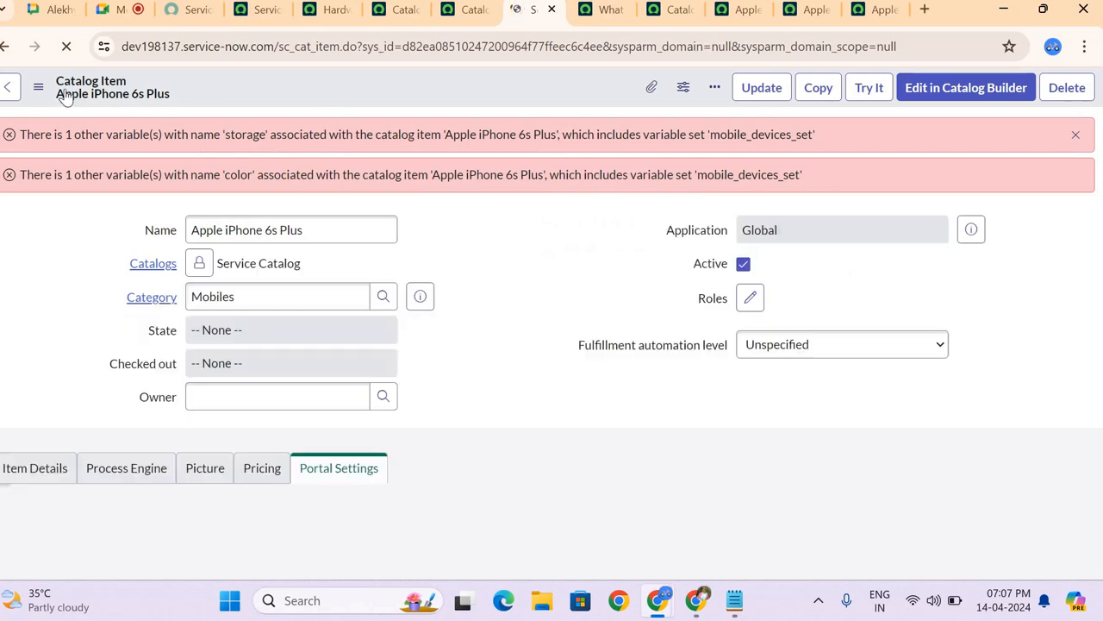
Step: Open the new variable set page from the item's Variable Sets list, review the Single-Row and Multi-Row options, and return to the item
scroll(423, 224, down, 1)
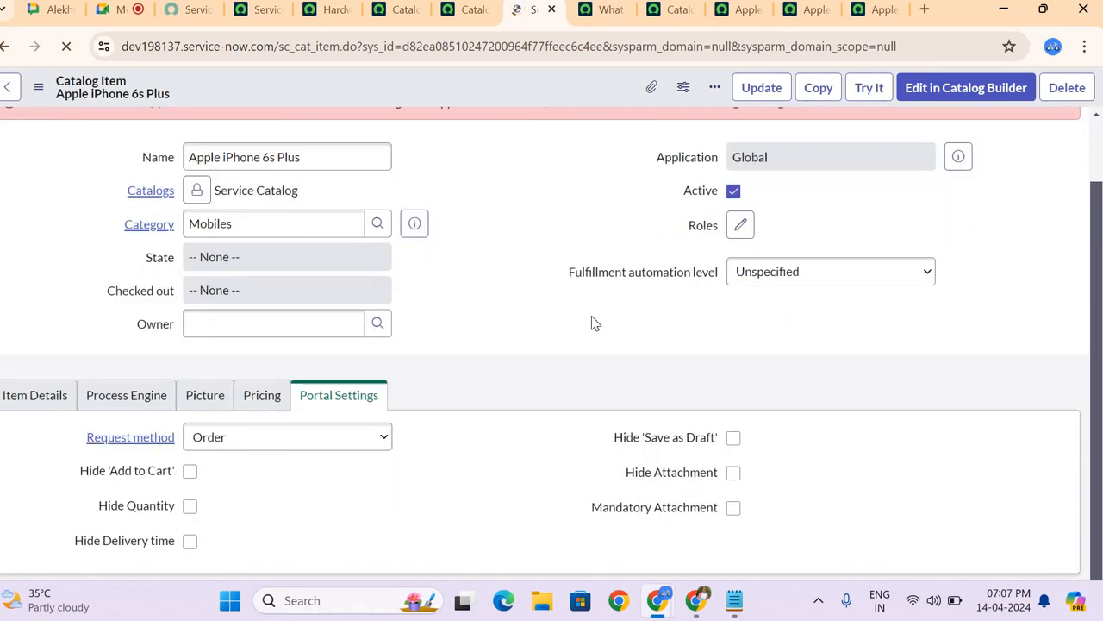
scroll(595, 324, down, 4)
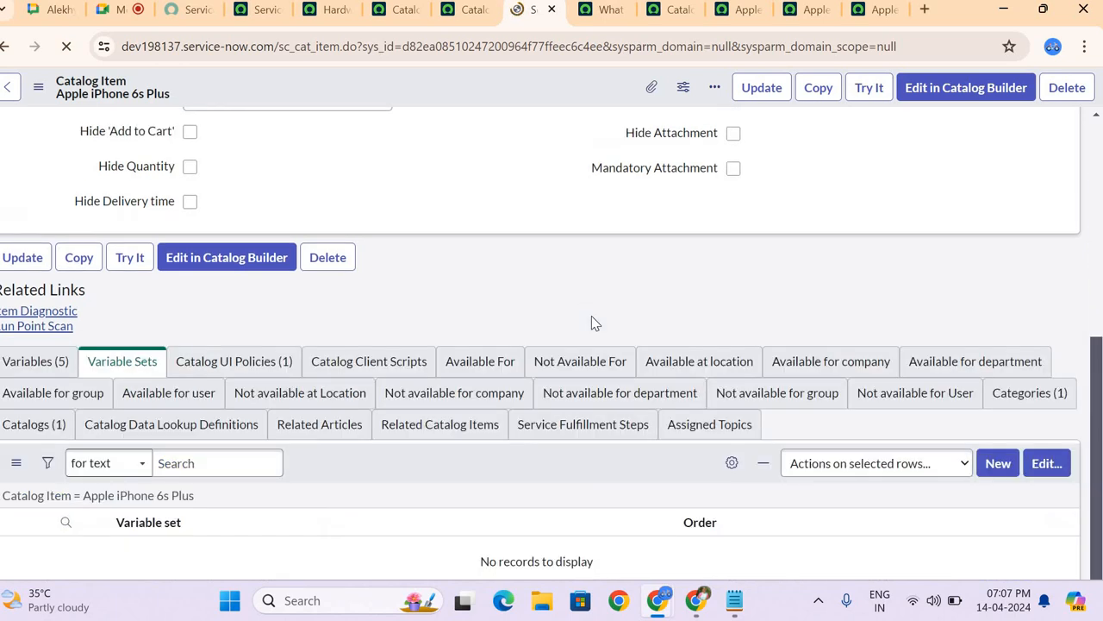
scroll(591, 322, down, 6)
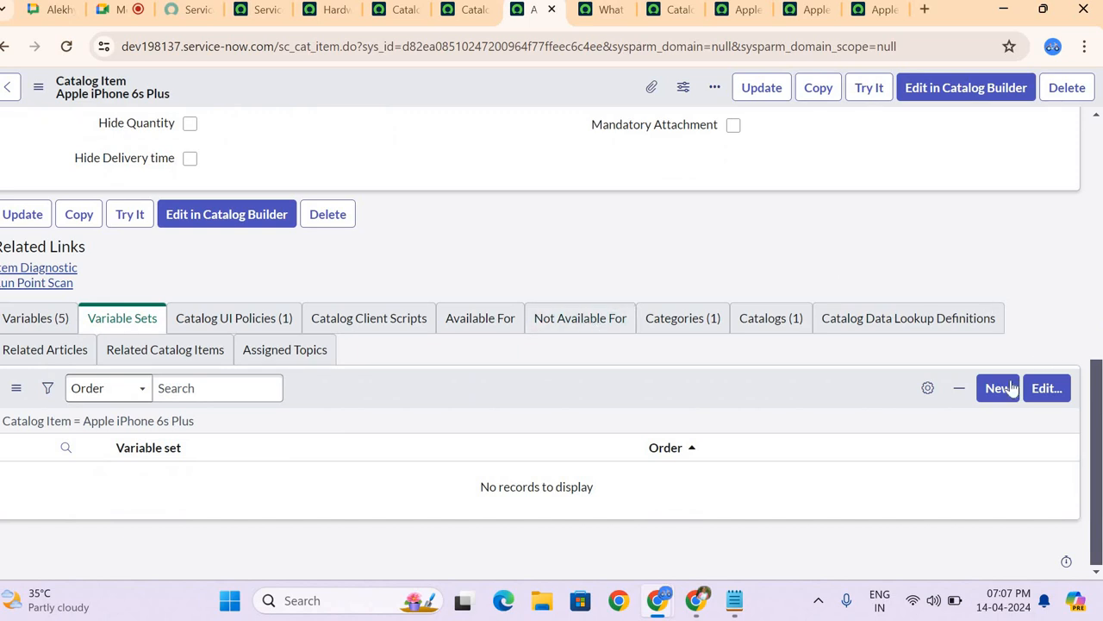
click(997, 388)
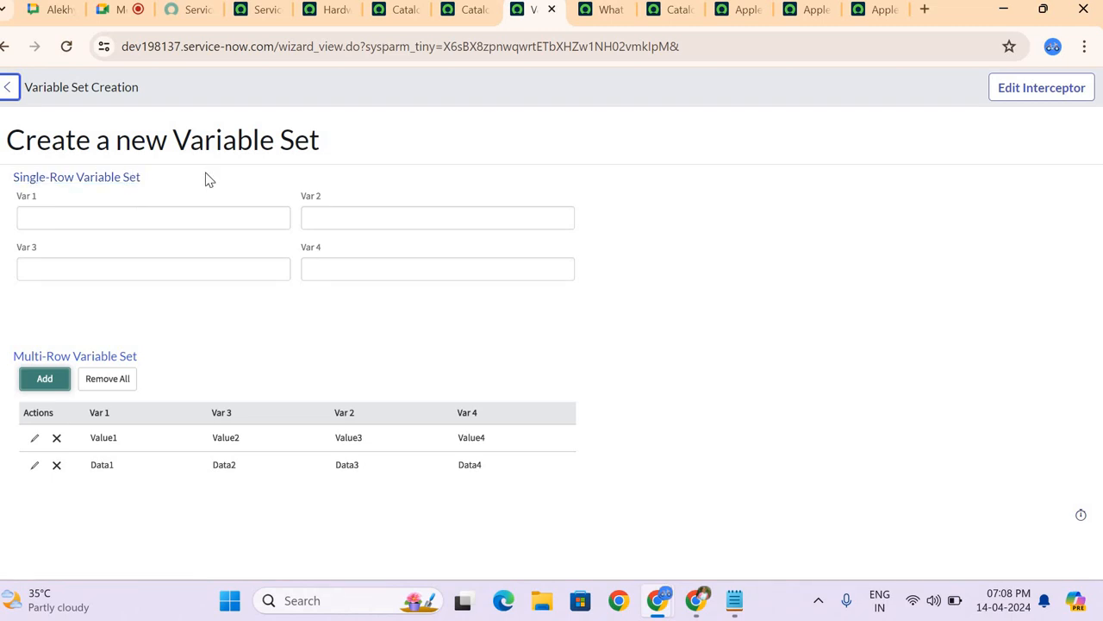
click(5, 47)
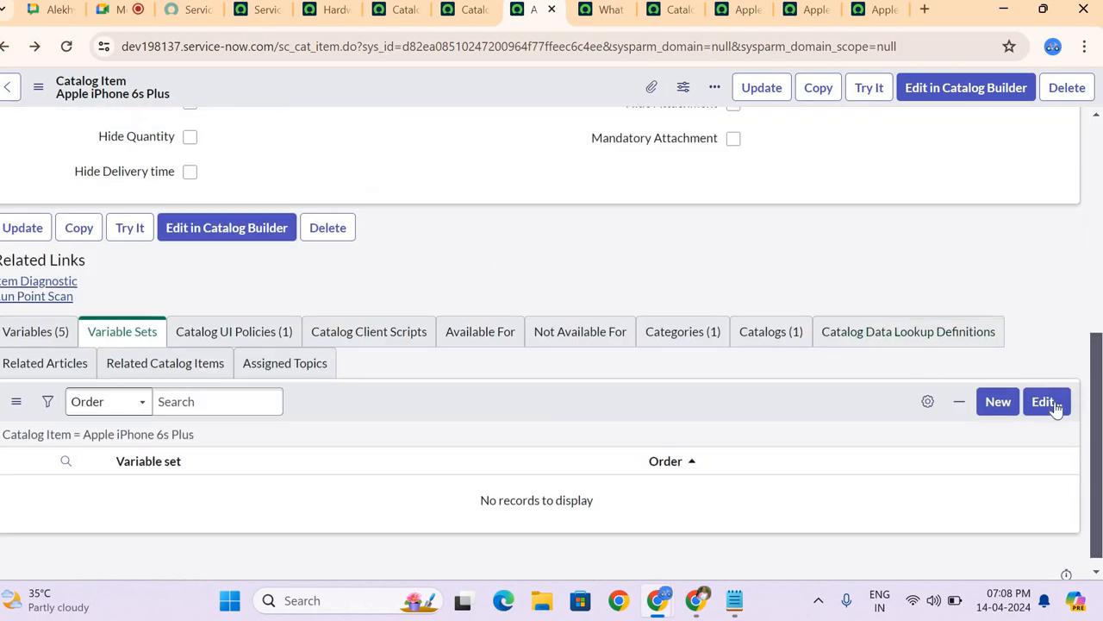
Step: Open the Variable Sets membership editor for Apple iPhone 6s Plus, review the available variable sets, and return without saving
click(1053, 412)
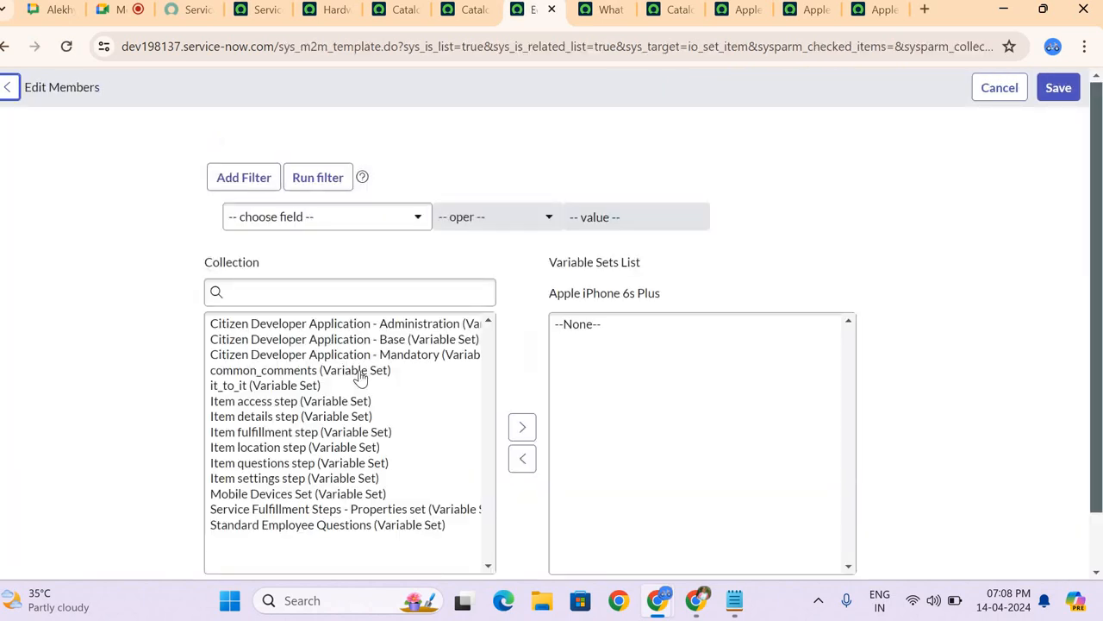
click(360, 378)
key(ctrl+a)
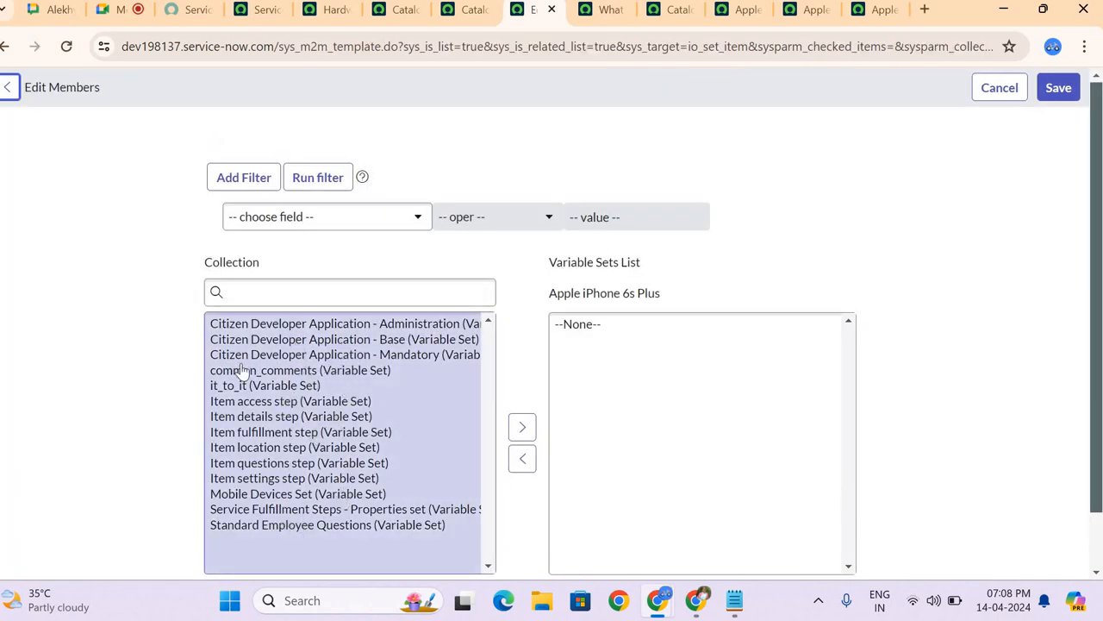
click(695, 386)
scroll(695, 386, down, 2)
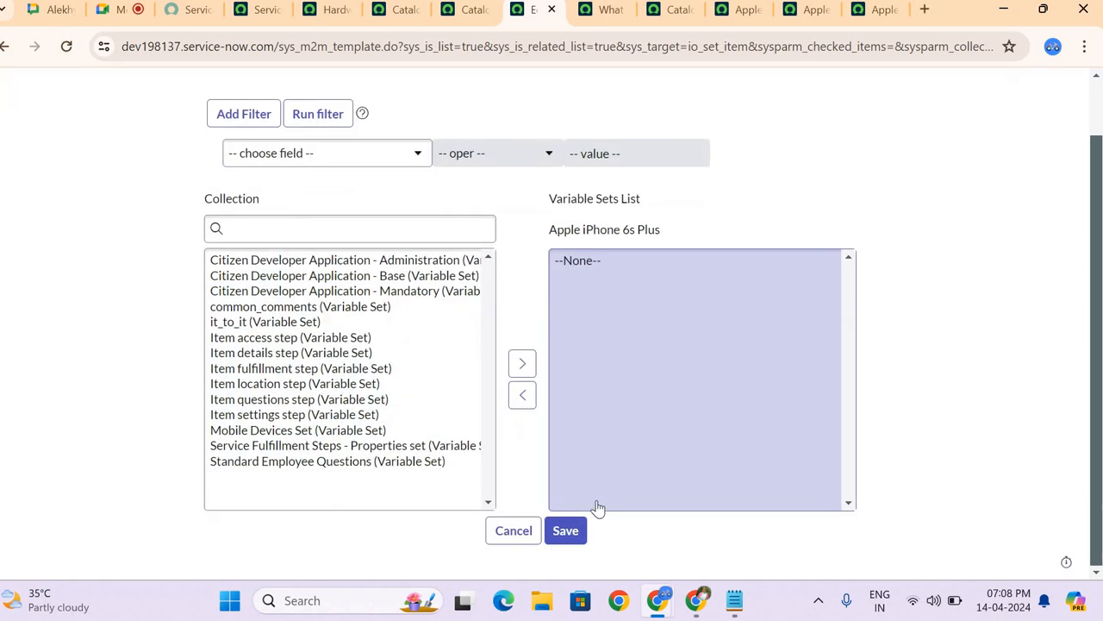
click(6, 47)
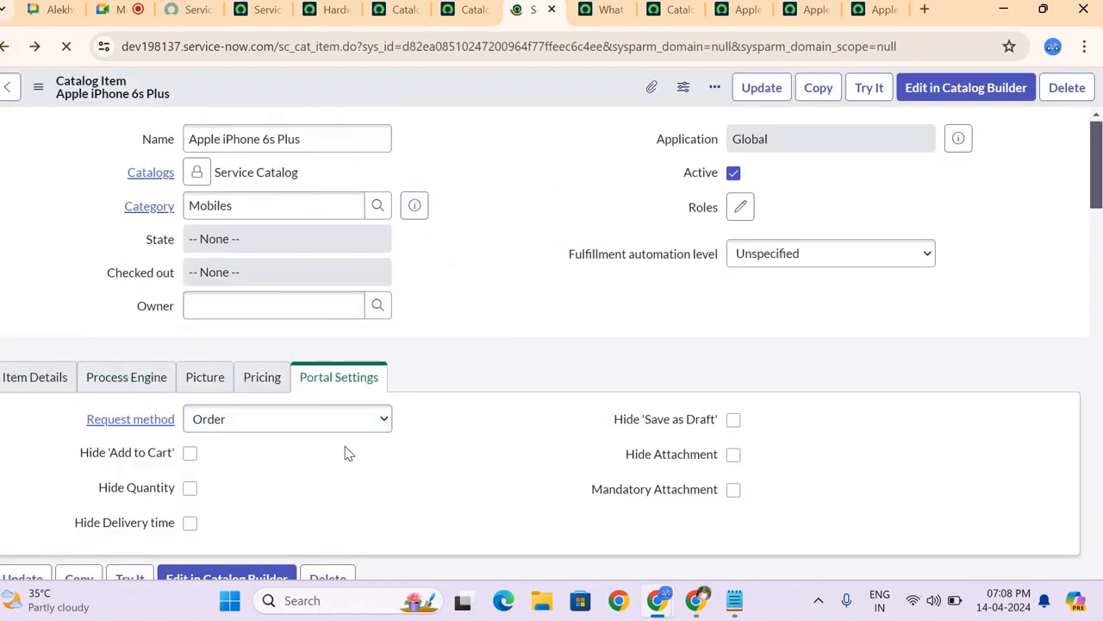
Step: Review the Catalog UI Policies and Catalog Client Scripts lists of the Apple iPhone 6s Plus item
scroll(347, 453, down, 3)
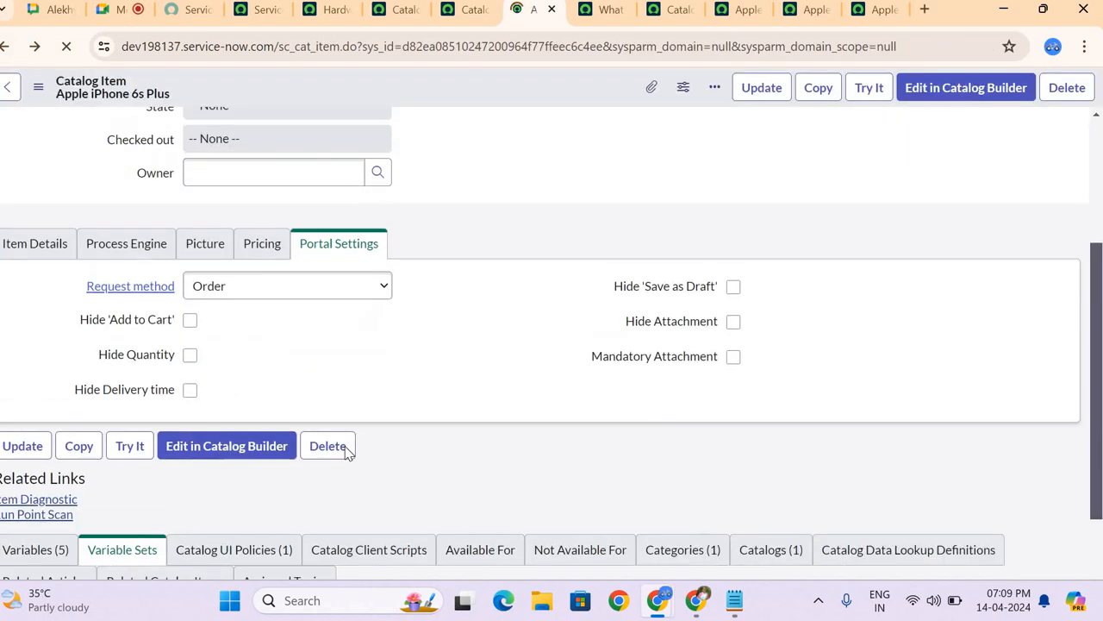
click(255, 390)
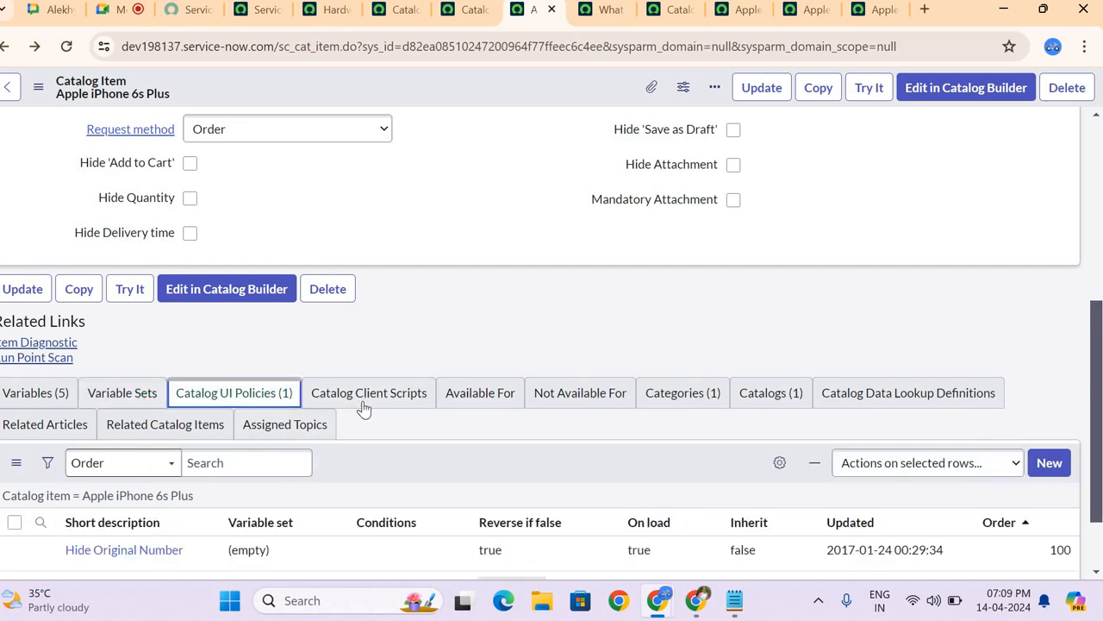
click(365, 402)
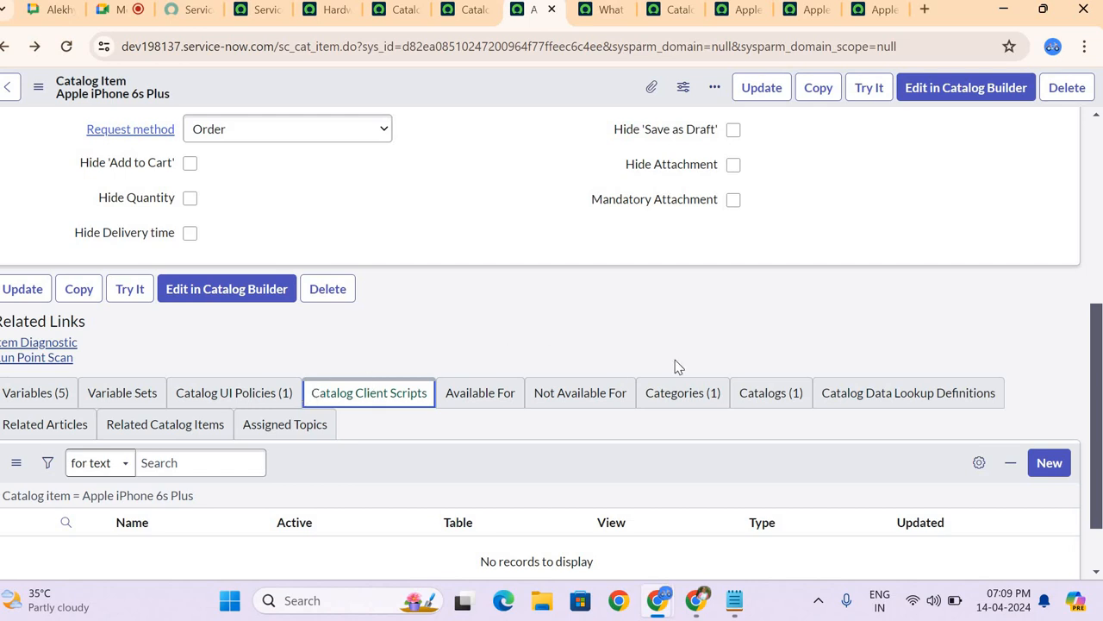
Step: Review the item's Categories and Catalogs lists and compare them with the Category and Catalogs fields on the form
click(685, 392)
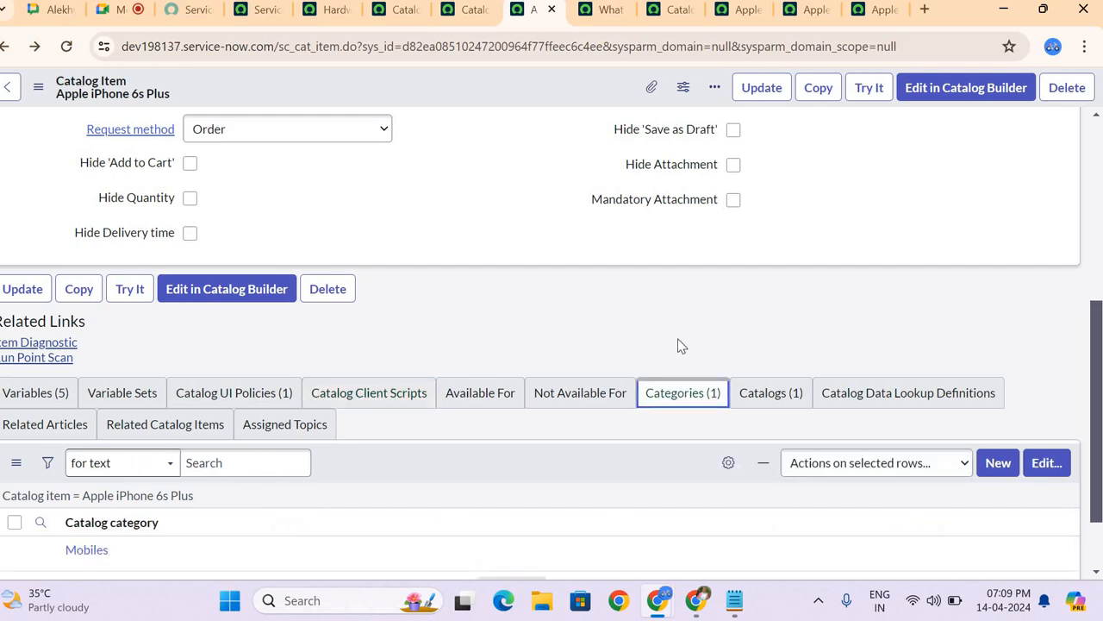
scroll(680, 345, down, 1)
scroll(680, 345, up, 5)
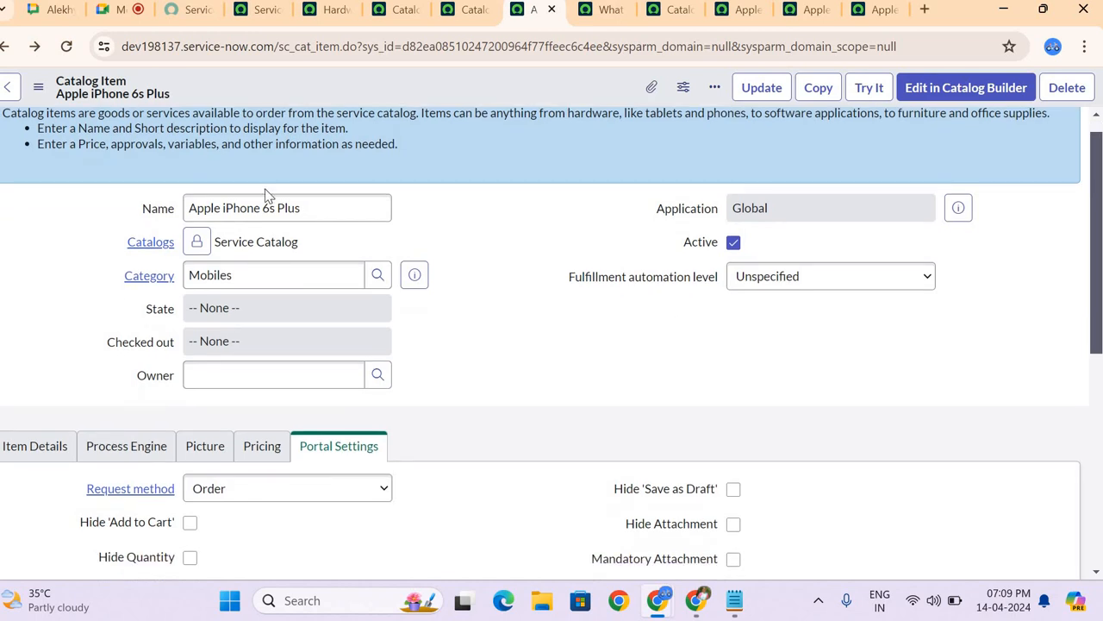
scroll(594, 360, down, 4)
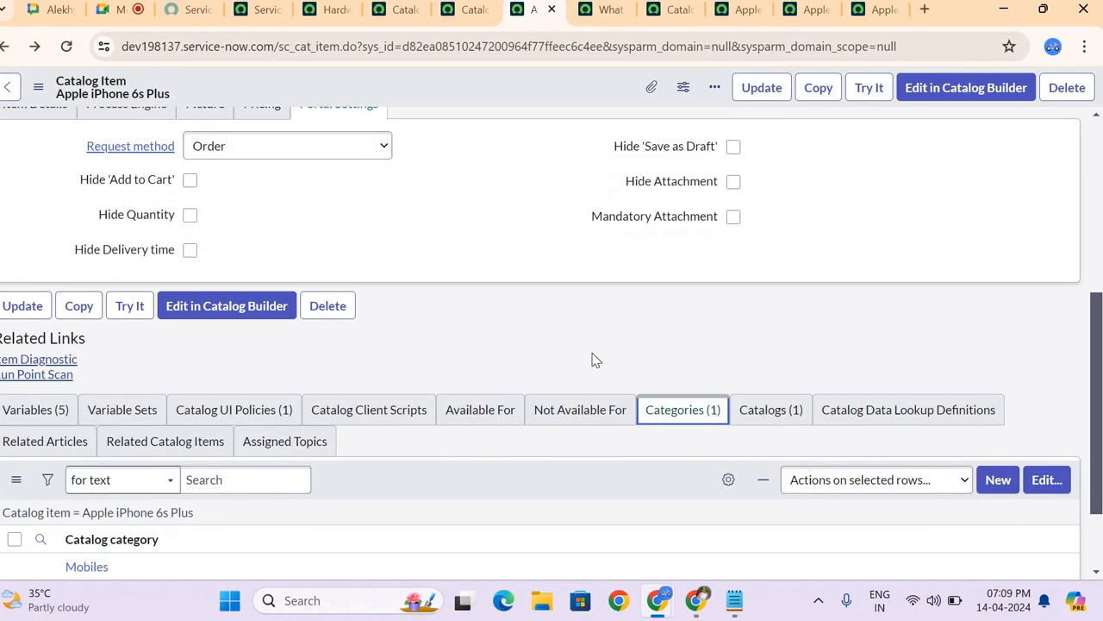
scroll(199, 431, down, 1)
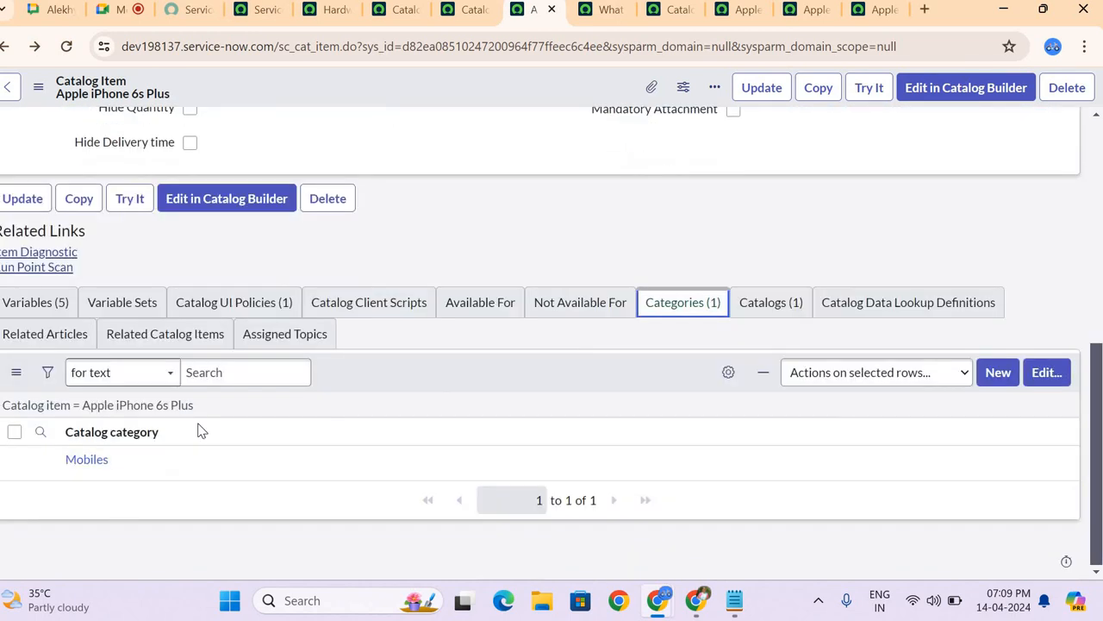
click(790, 307)
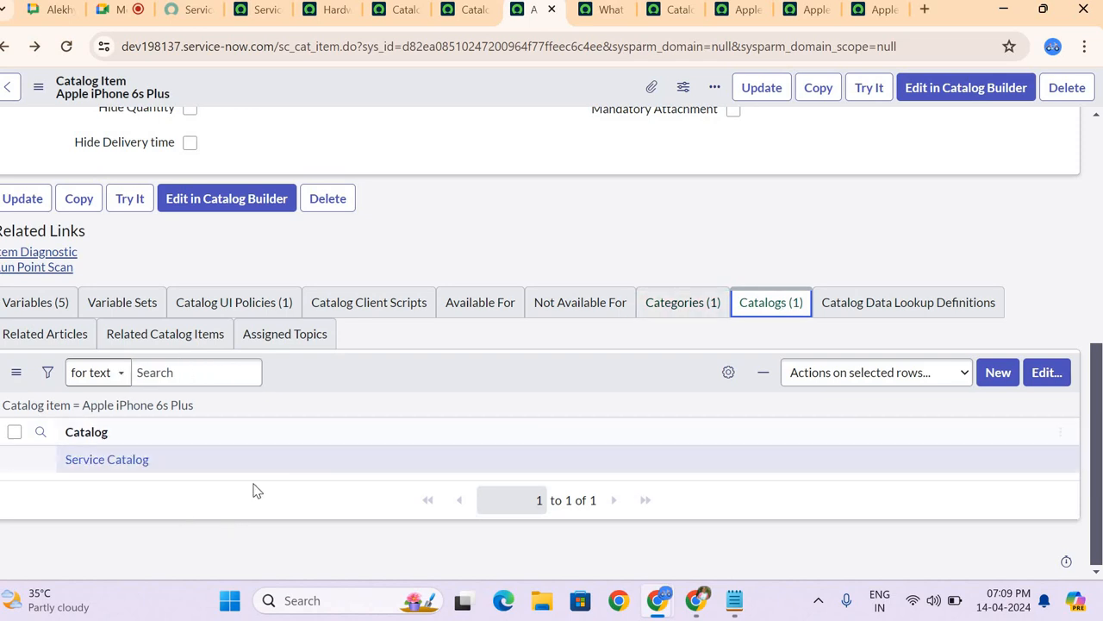
scroll(173, 256, up, 5)
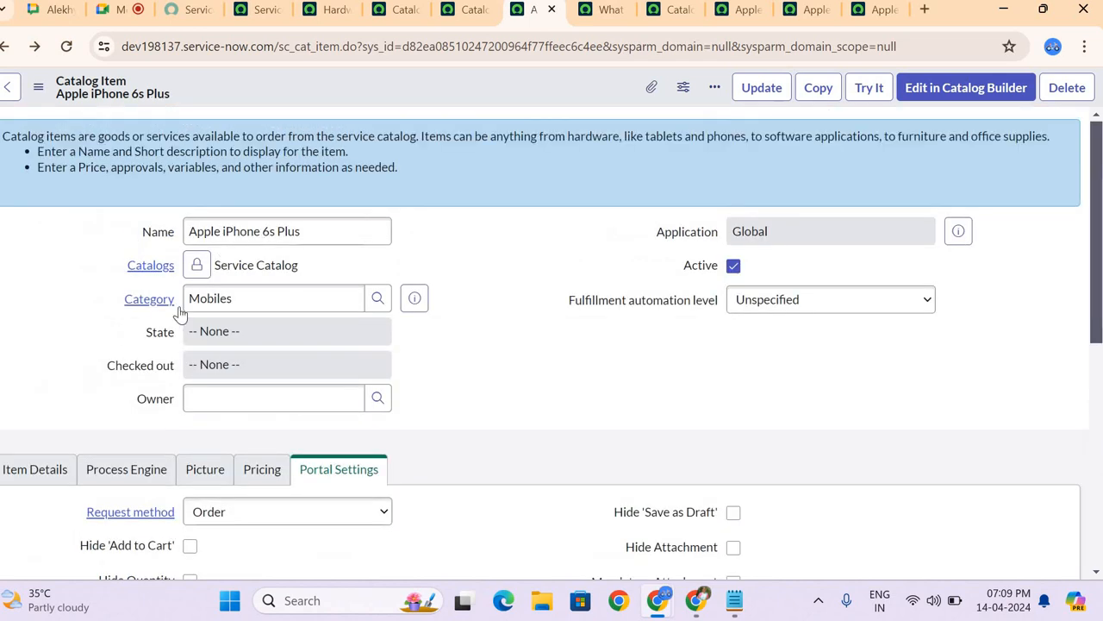
Step: Review the Catalog Data Lookup Definitions and Related Articles lists of the Apple iPhone 6s Plus item
scroll(423, 357, down, 10)
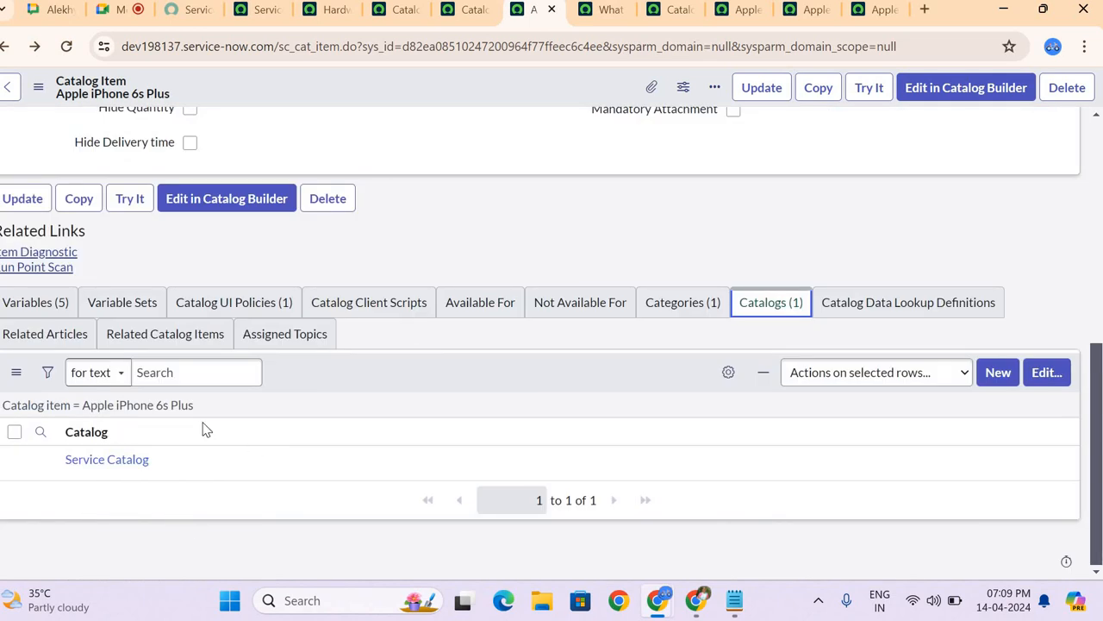
click(859, 304)
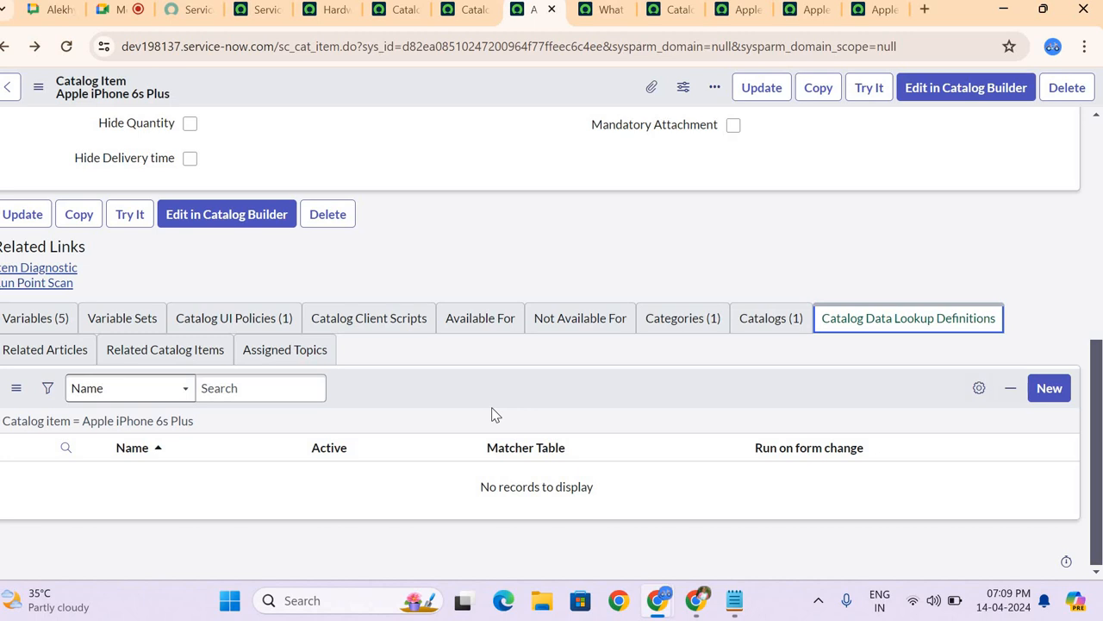
click(48, 353)
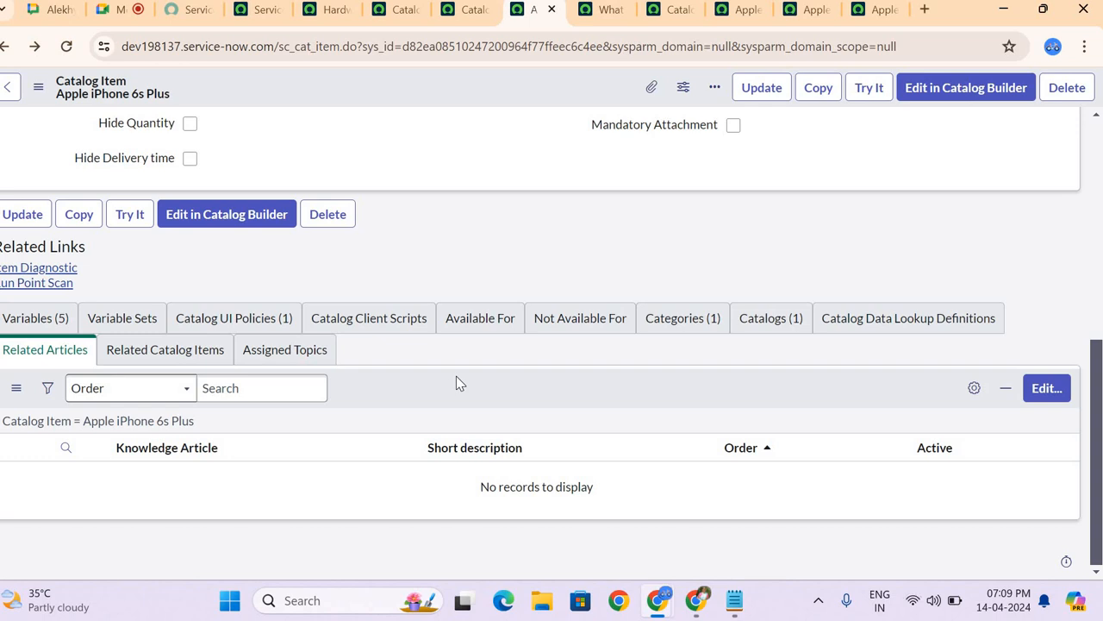
scroll(456, 382, up, 5)
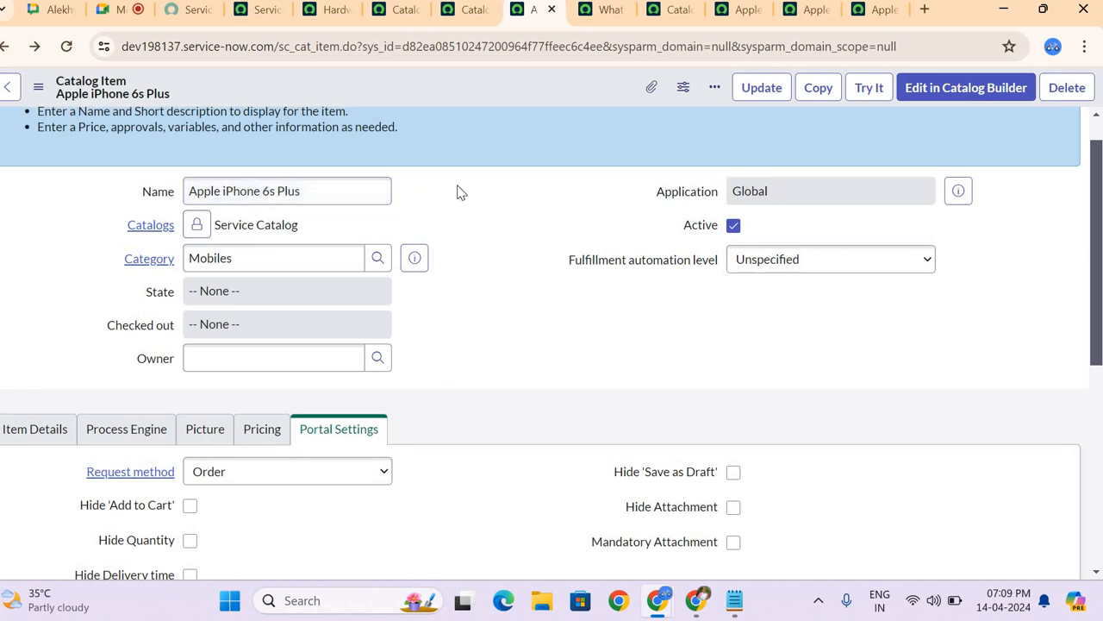
scroll(457, 191, down, 5)
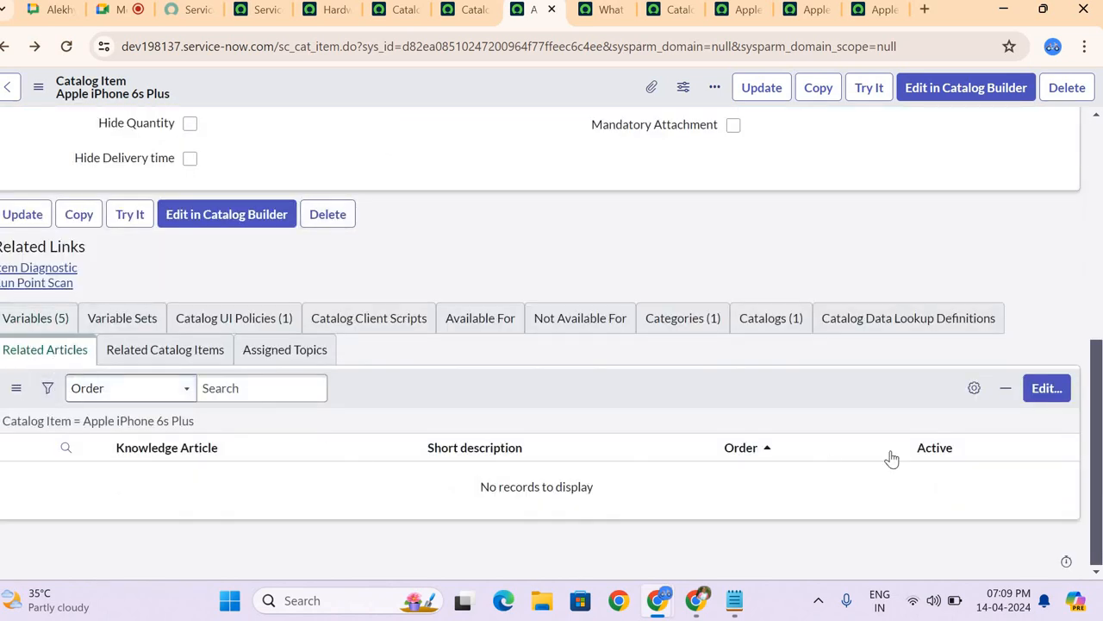
Step: Open the Related Articles membership editor, review the available knowledge articles, and return to the item without saving
click(1046, 388)
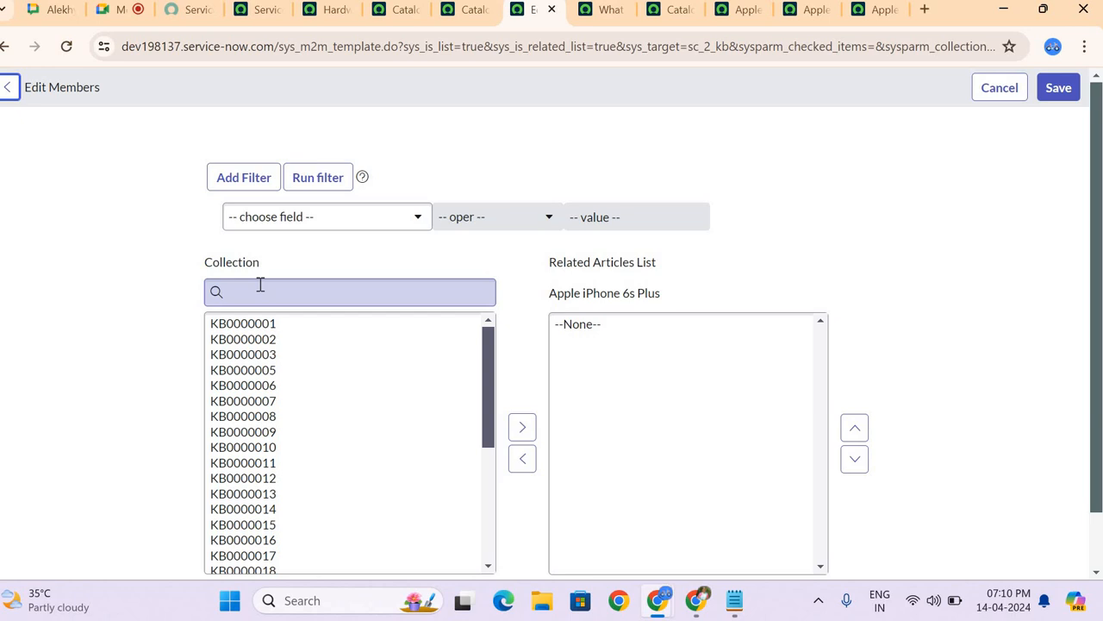
click(295, 319)
key(ctrl+a)
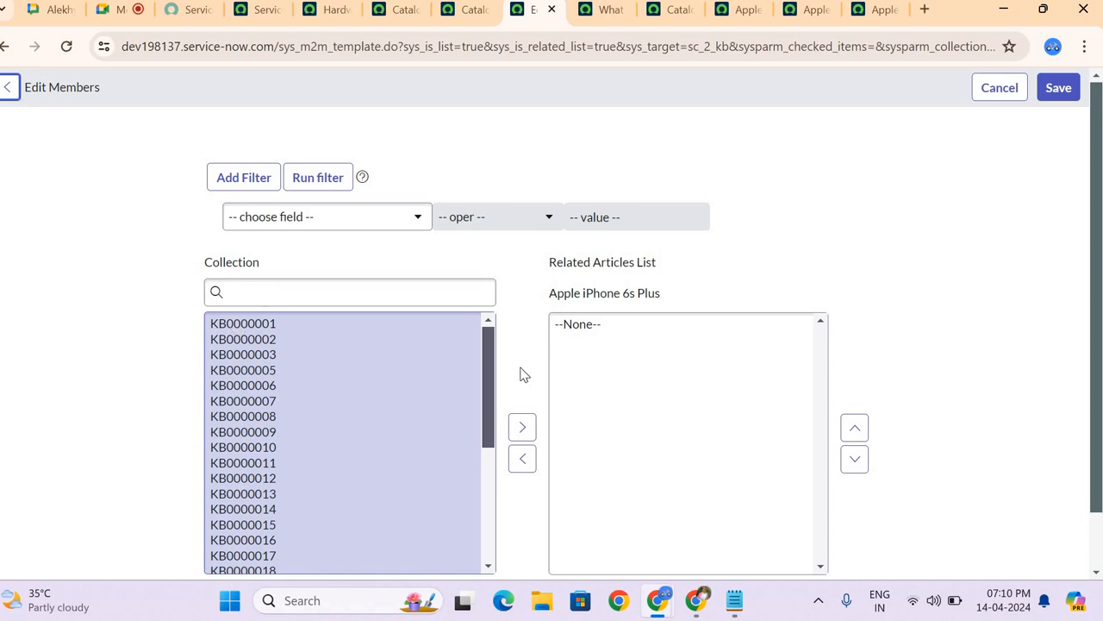
scroll(592, 398, down, 1)
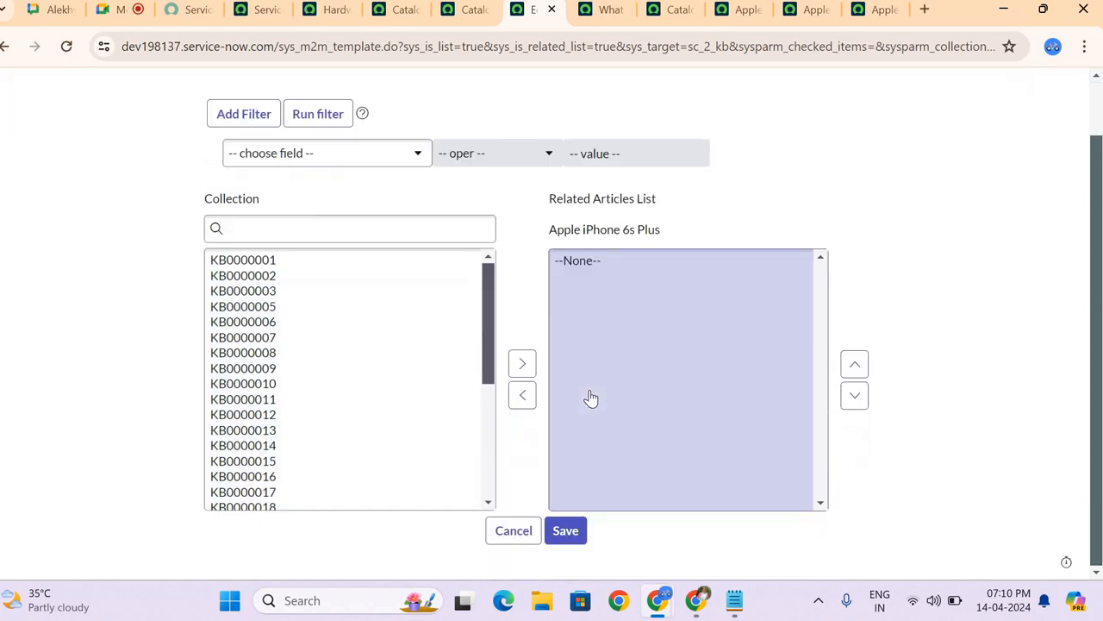
scroll(135, 210, up, 1)
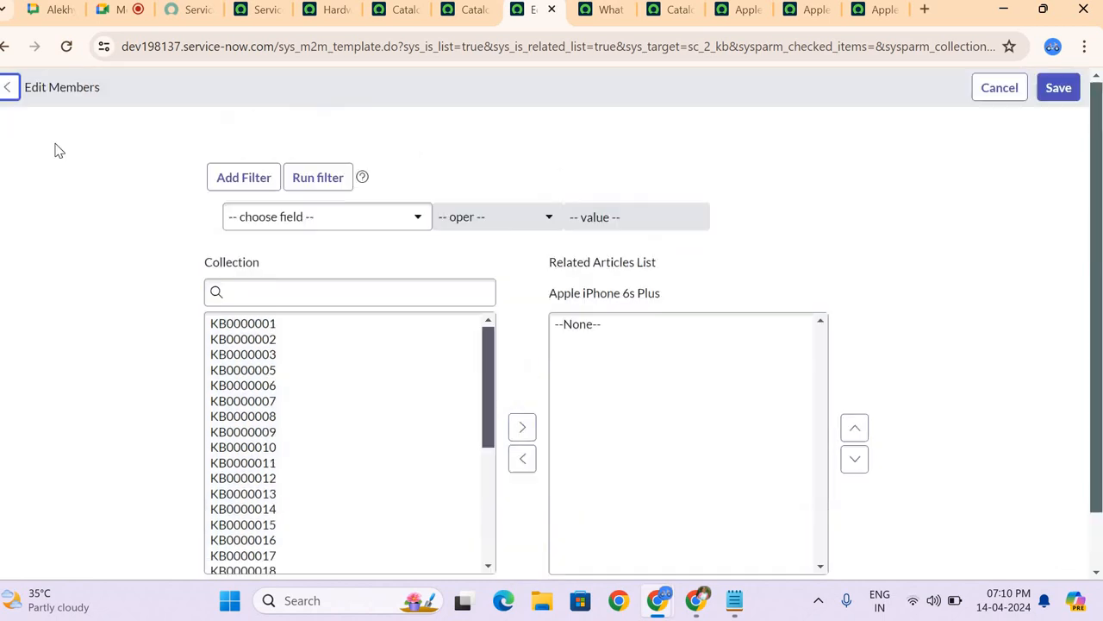
click(5, 88)
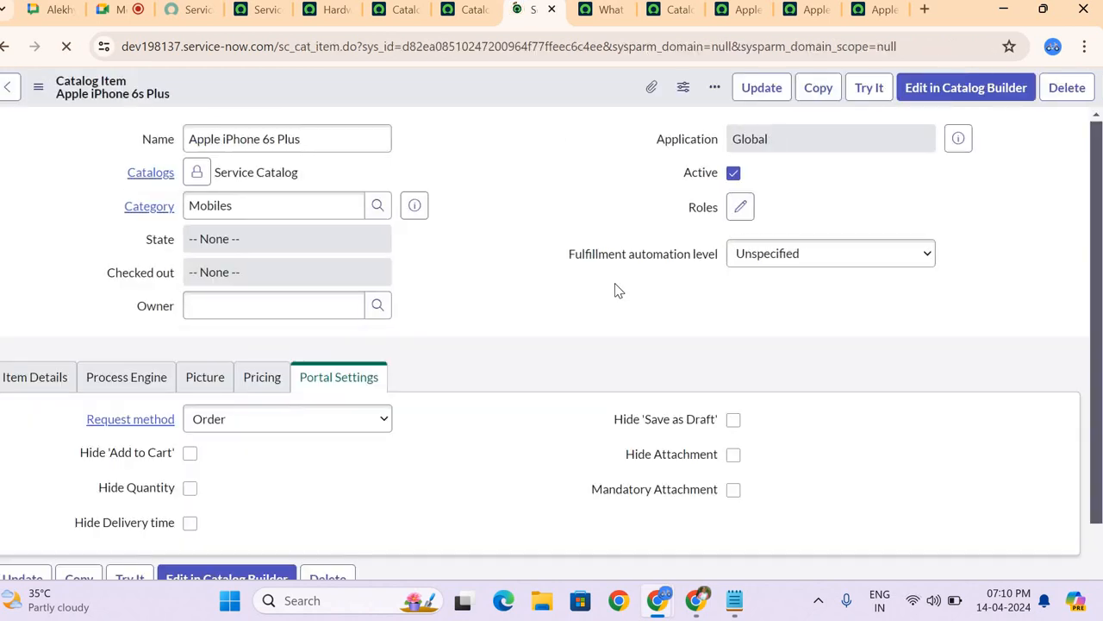
Step: Review the Related Catalog Items and Assigned Topics lists of the Apple iPhone 6s Plus item
scroll(614, 291, down, 4)
scroll(618, 290, down, 3)
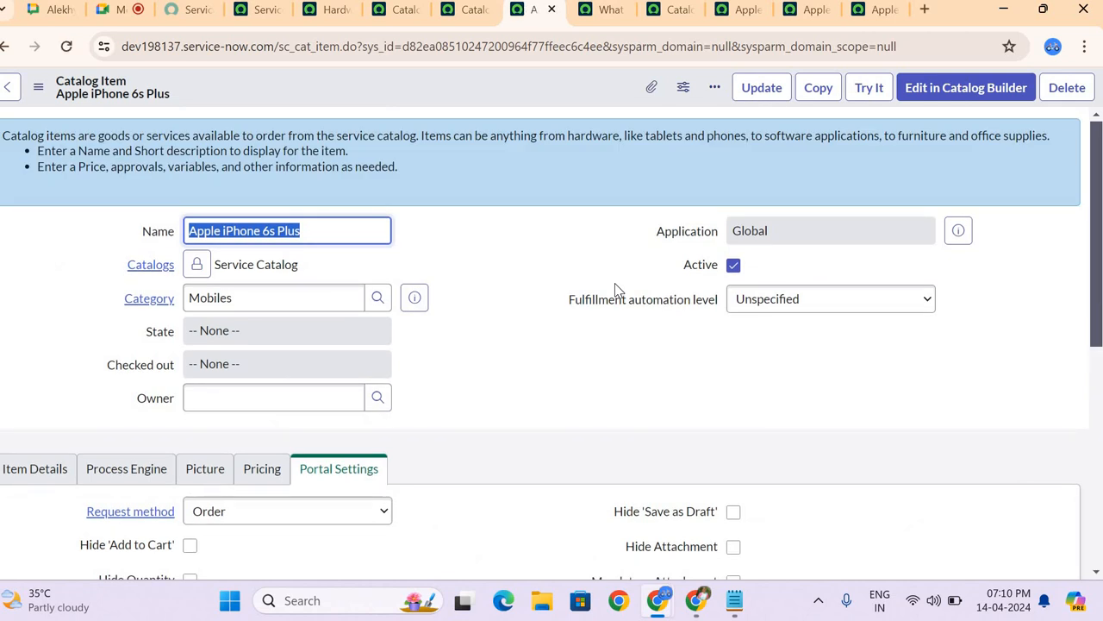
scroll(615, 289, down, 2)
scroll(615, 291, down, 2)
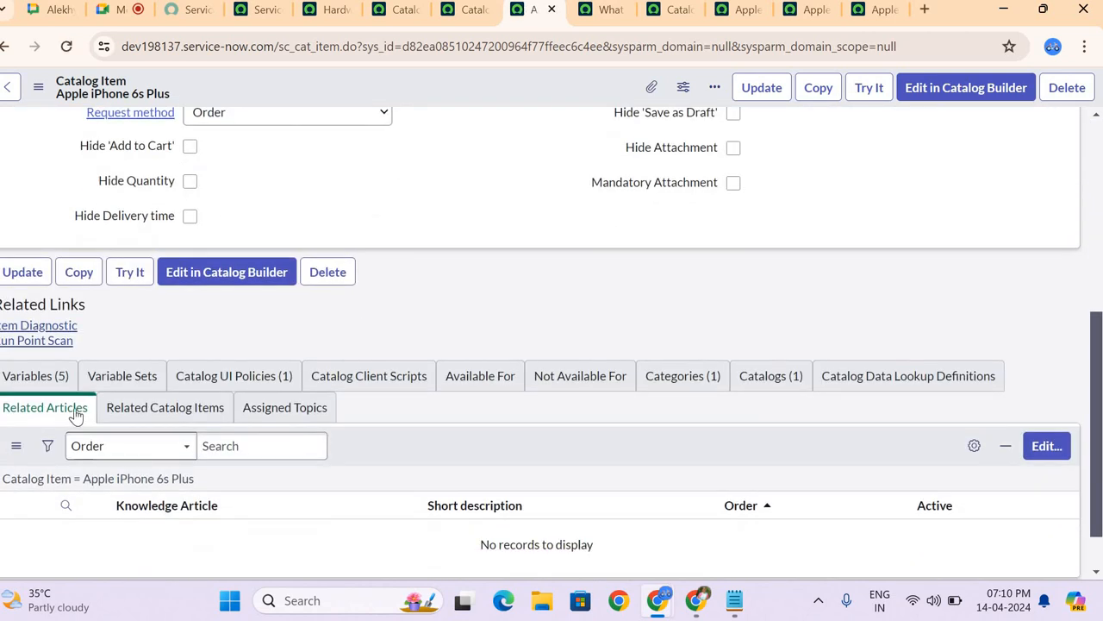
click(169, 412)
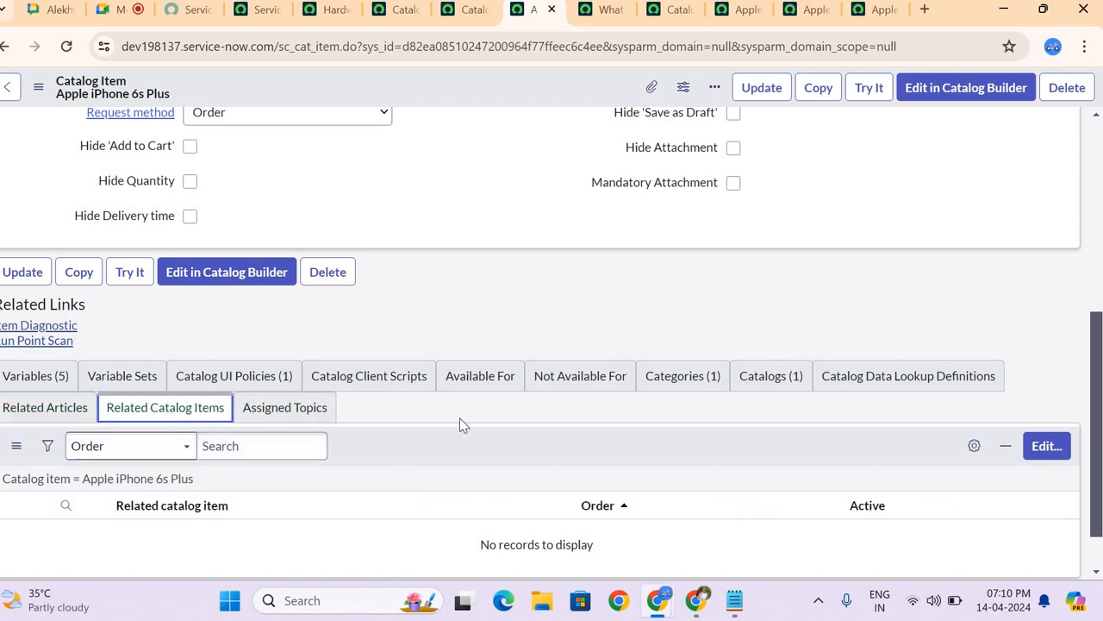
scroll(603, 418, down, 1)
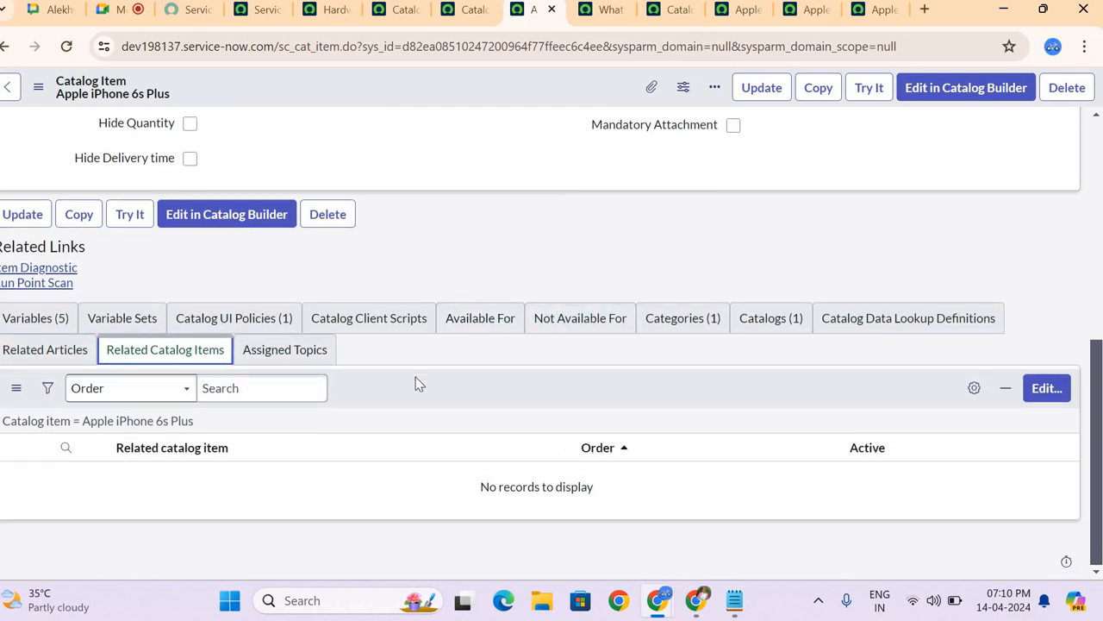
scroll(416, 379, up, 5)
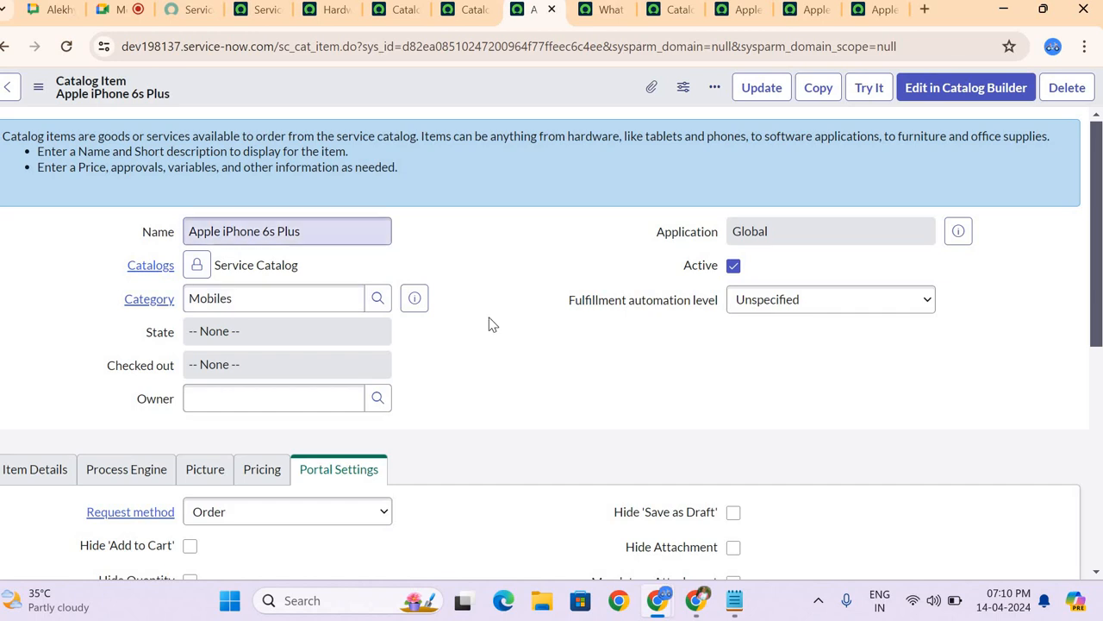
scroll(490, 343, down, 5)
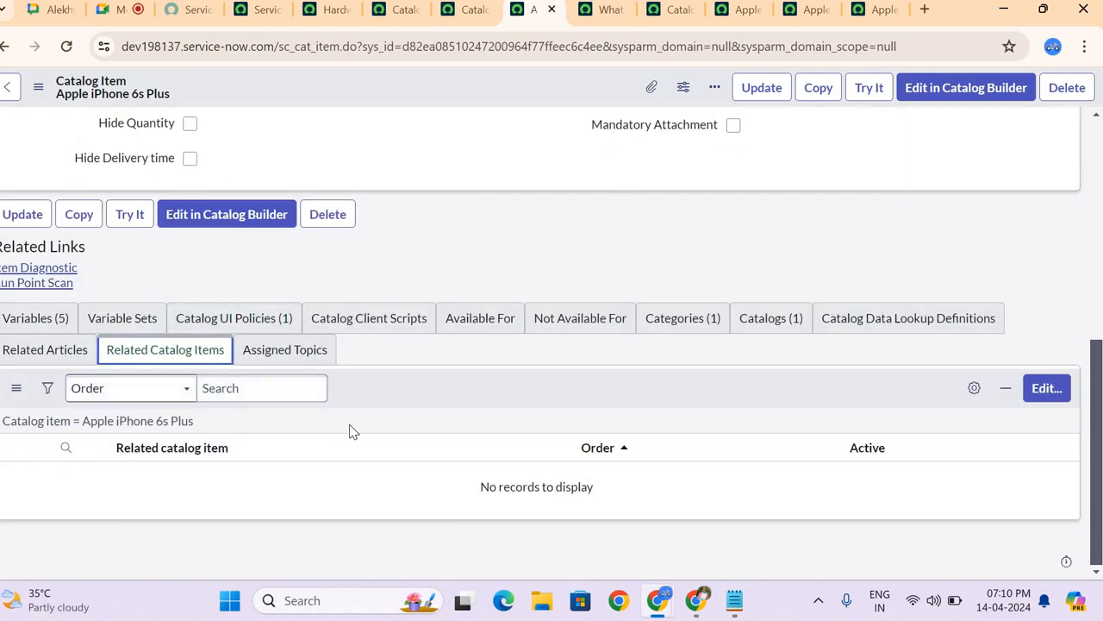
click(309, 360)
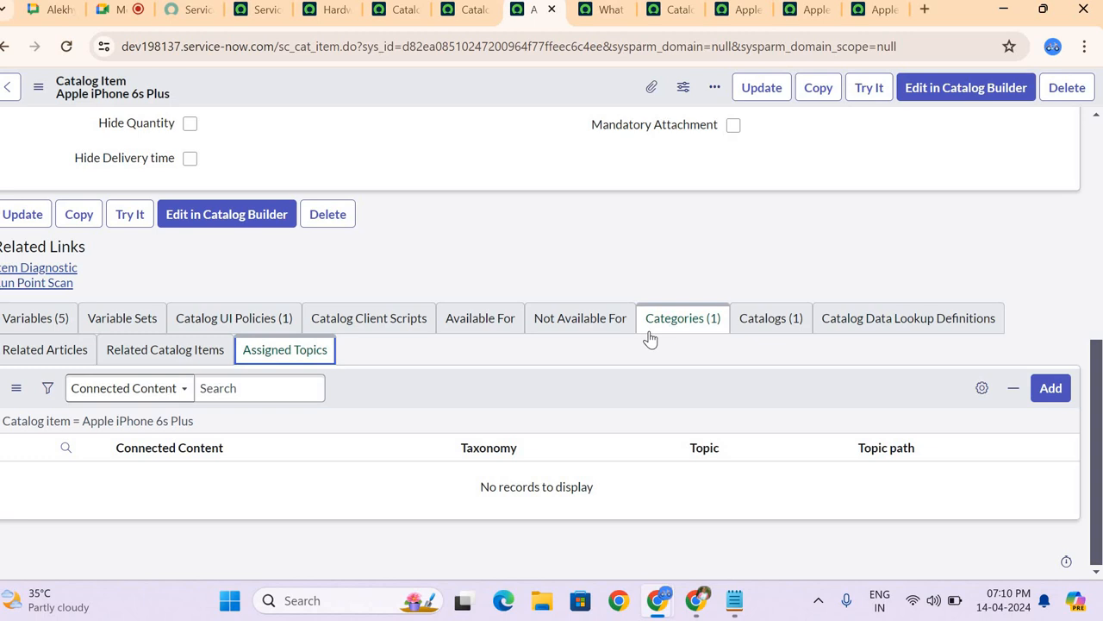
Step: Open the Standard Laptop item from the Hardware category of the Service Catalog
scroll(650, 338, up, 5)
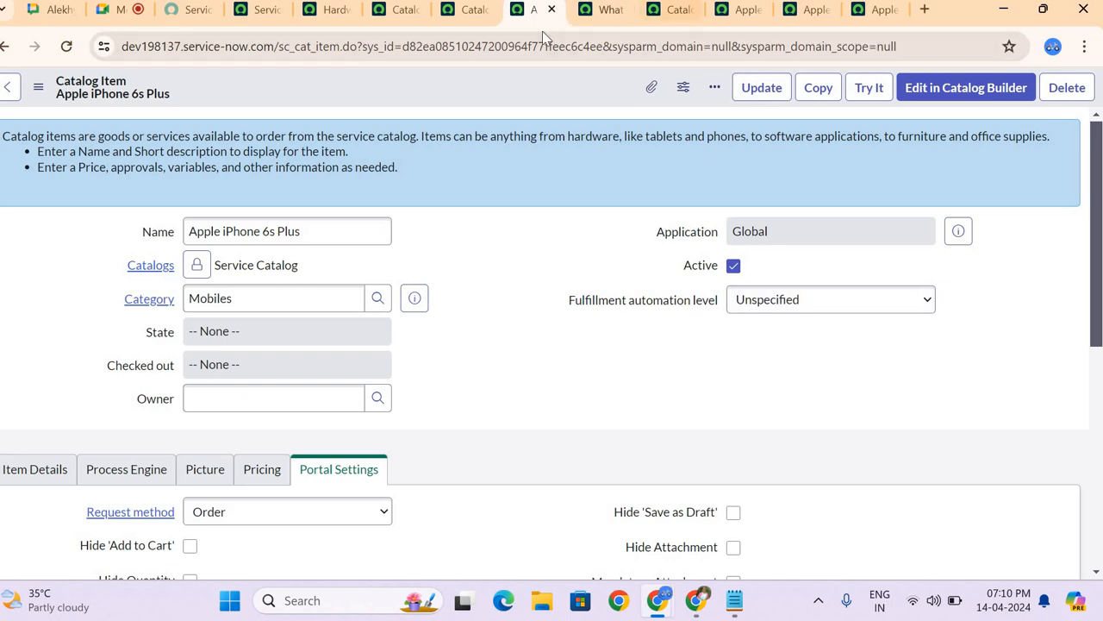
click(371, 10)
click(572, 180)
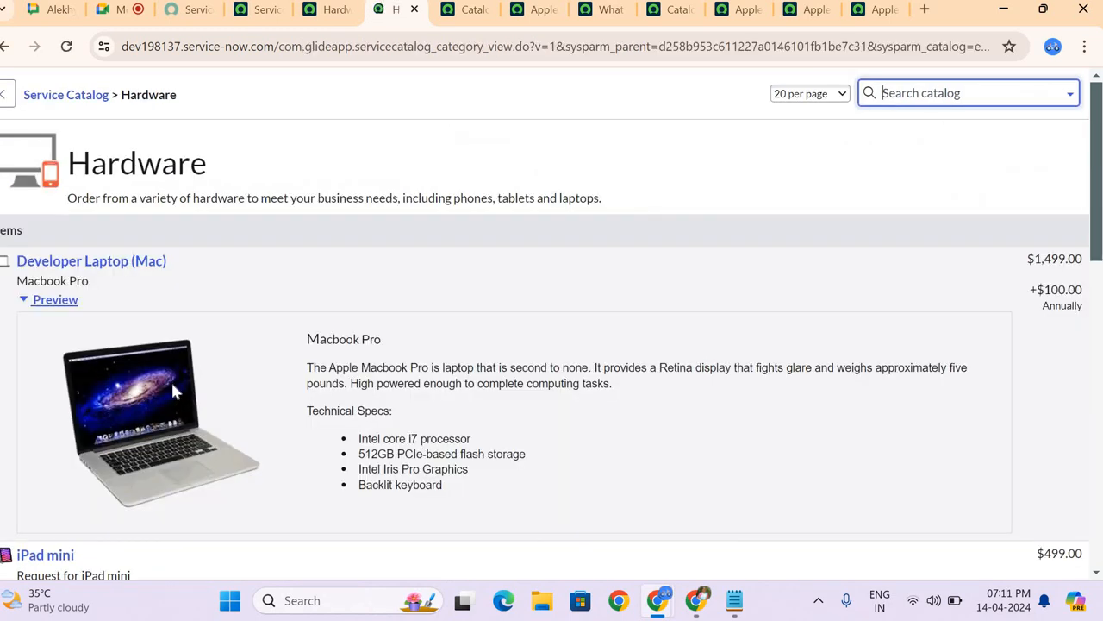
scroll(172, 389, down, 7)
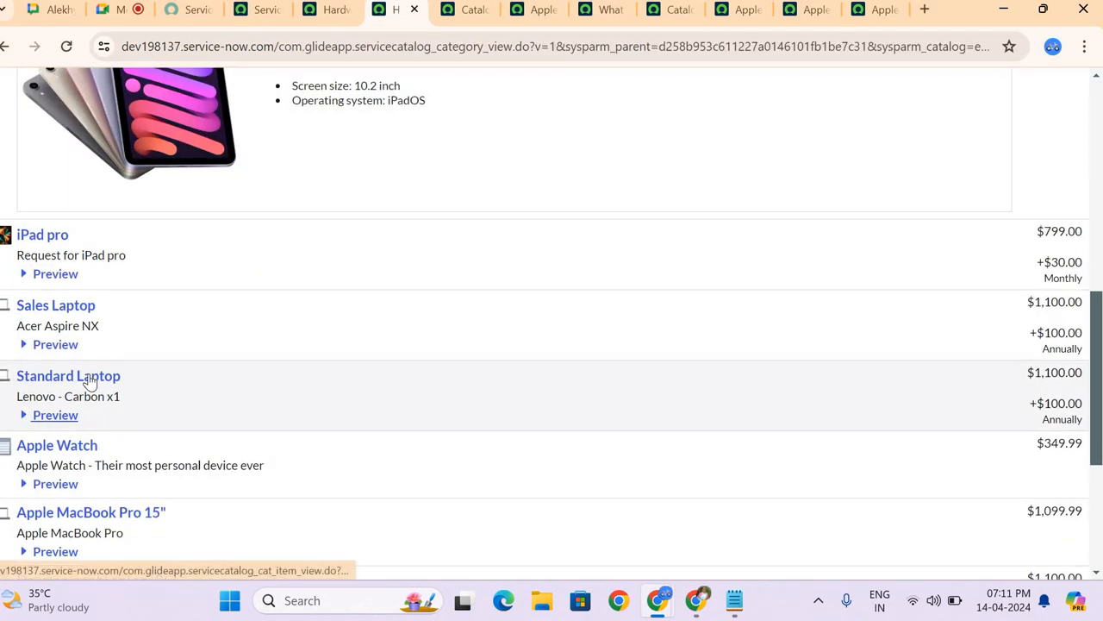
click(90, 381)
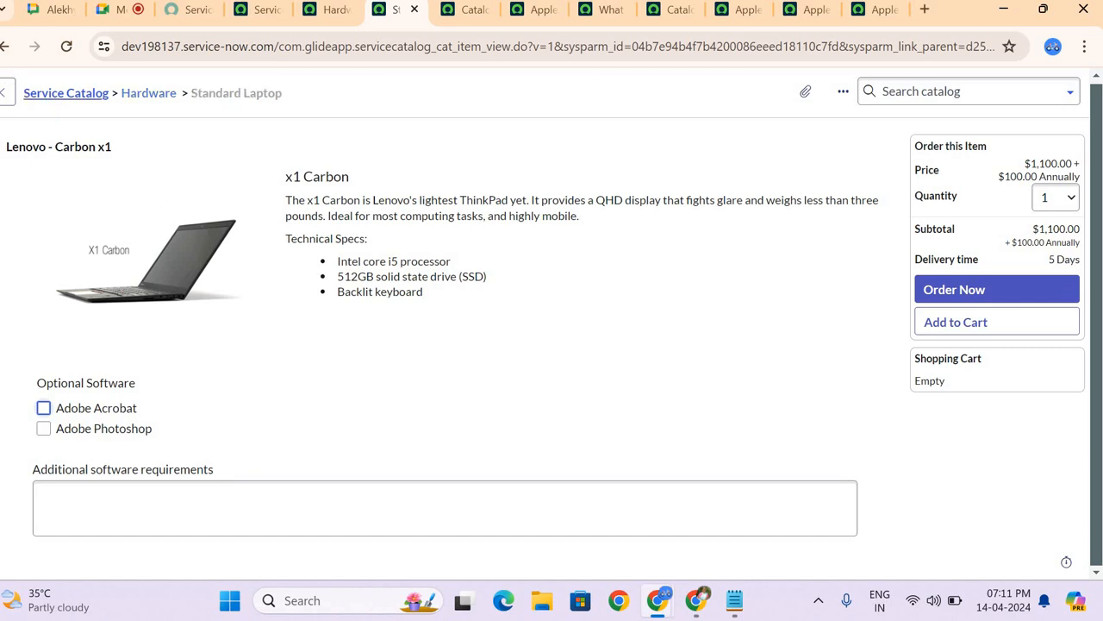
Step: Capture a screenshot of the Standard Laptop order page and post it to the ServiceNow Training space in Google Chat
key(super+shift+s)
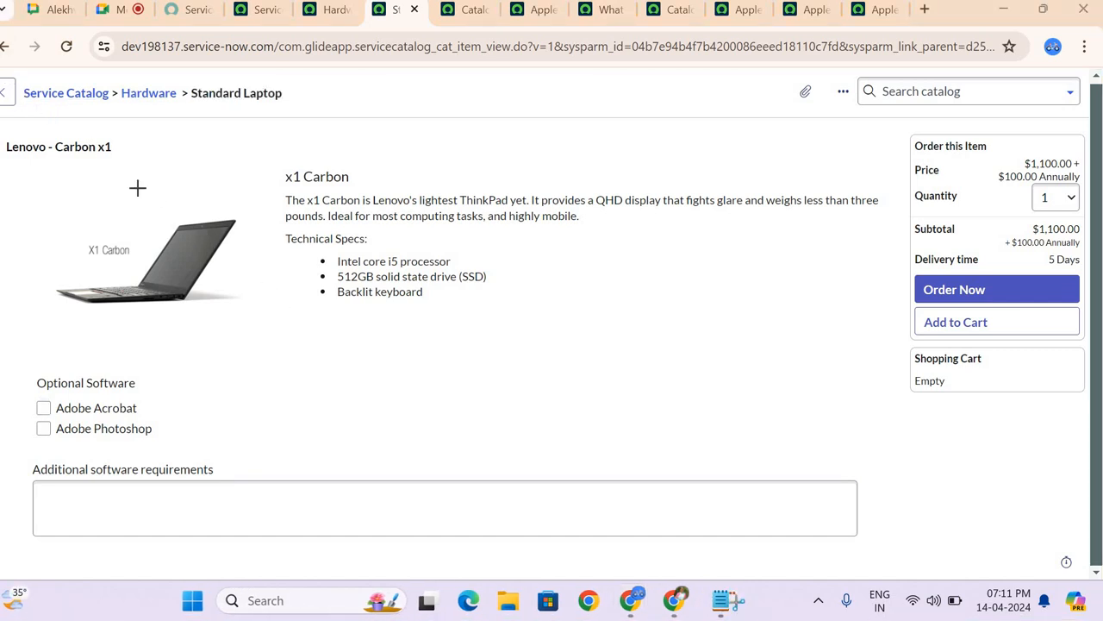
drag(0, 62, 1102, 581)
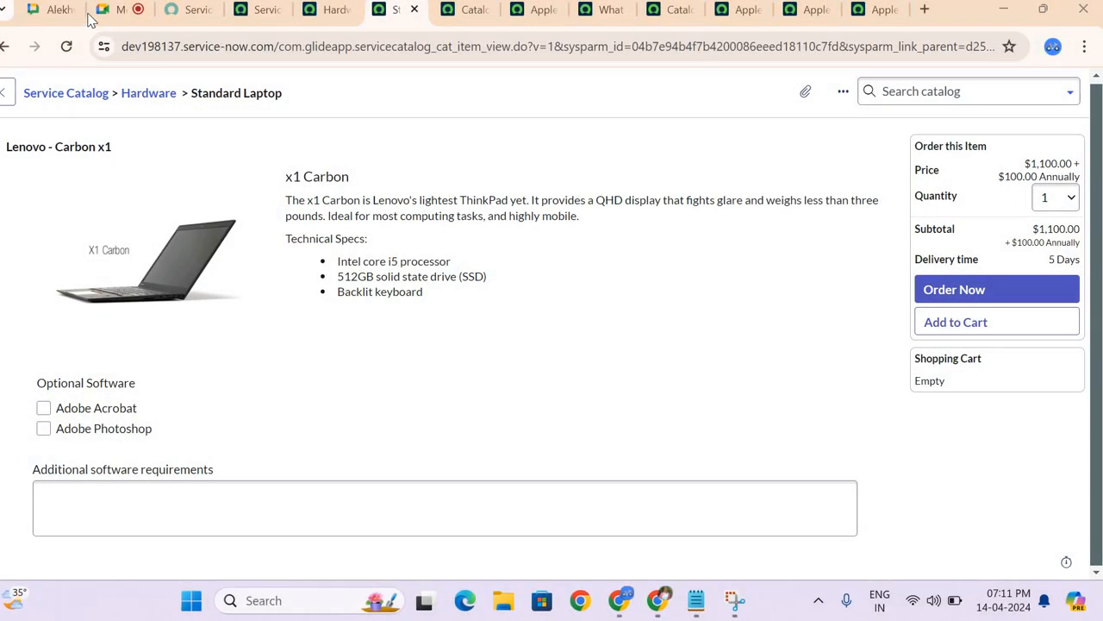
click(52, 10)
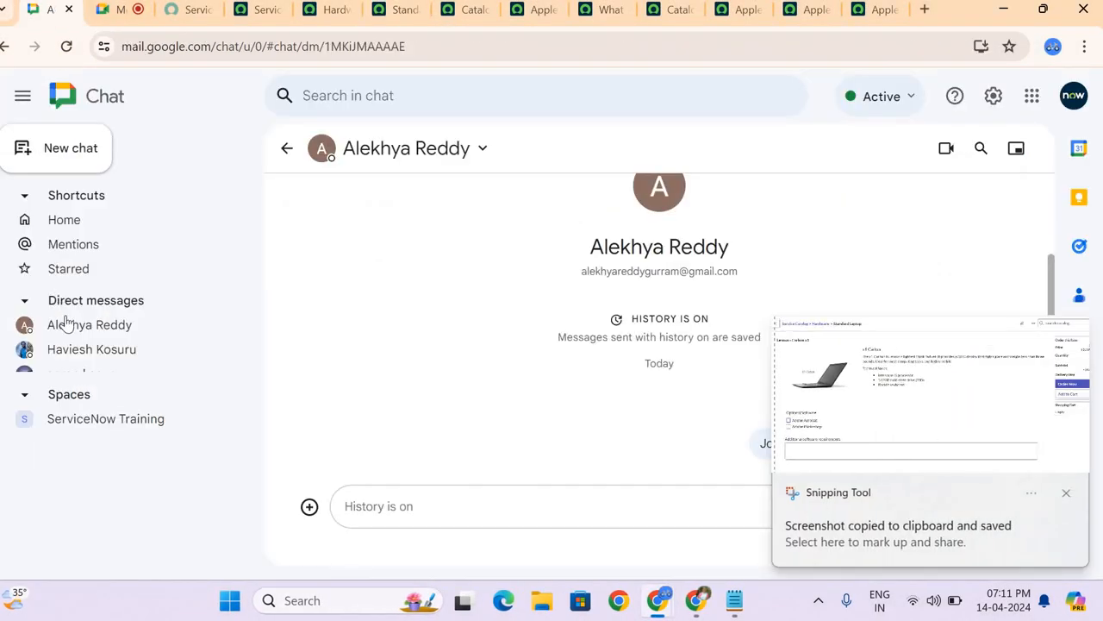
click(103, 419)
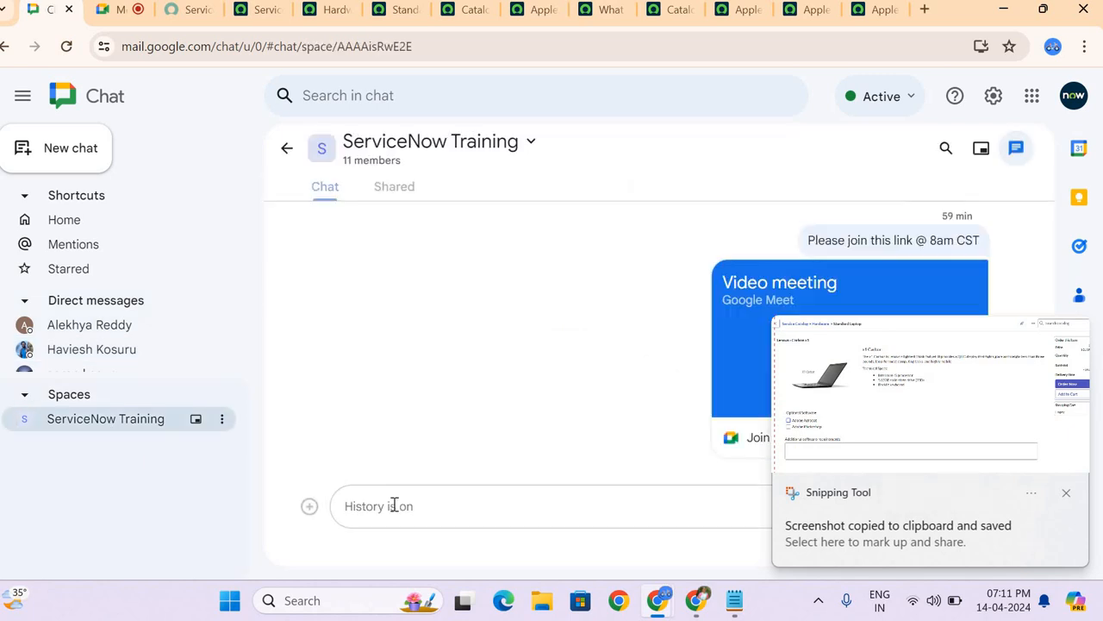
key(super)
click(164, 461)
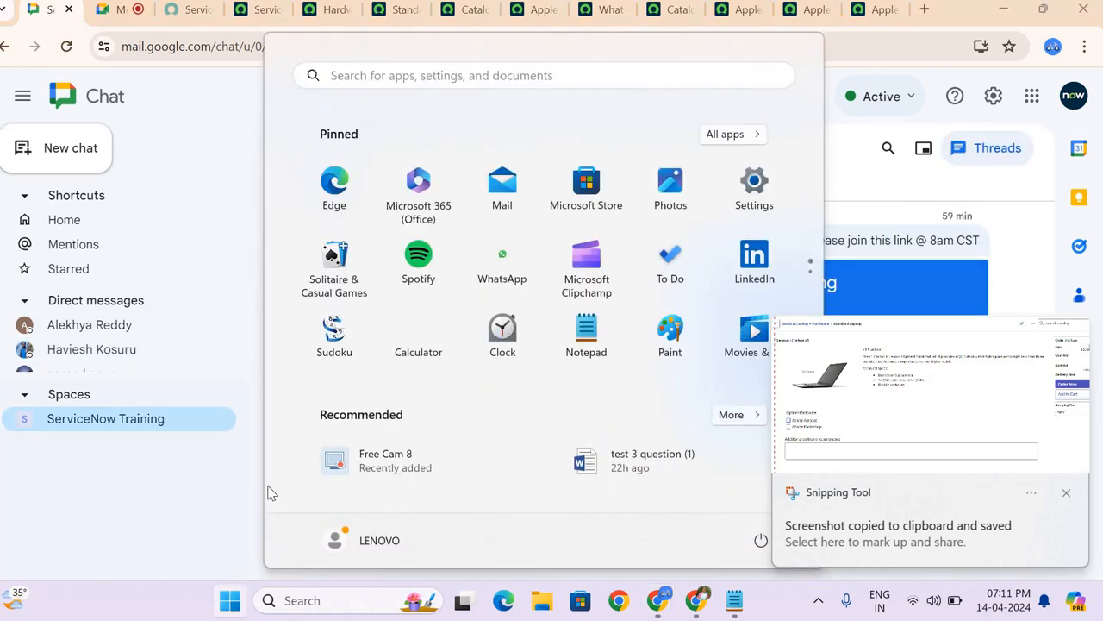
key(ctrl+v)
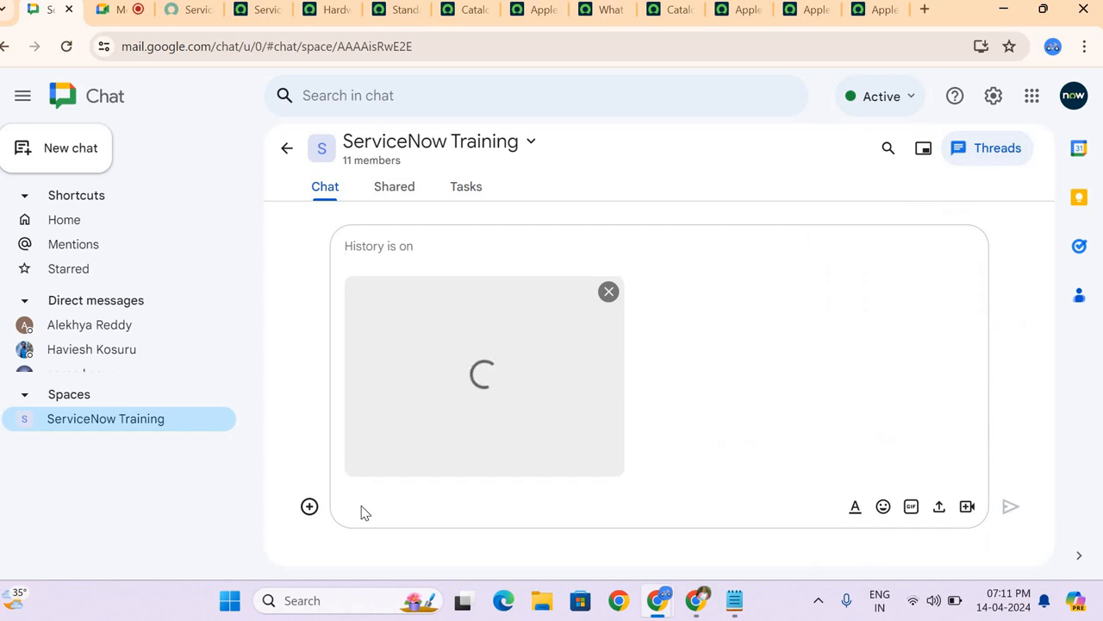
key(Return)
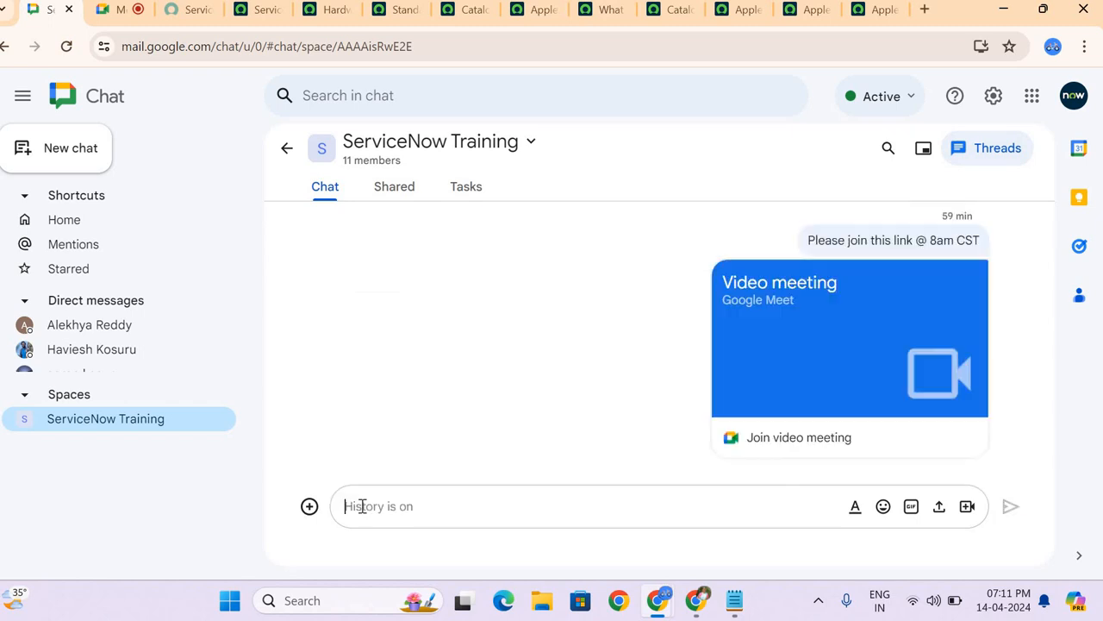
Step: Switch to the Google Meet call, stop presenting the screen, and leave the microphone muted
click(129, 17)
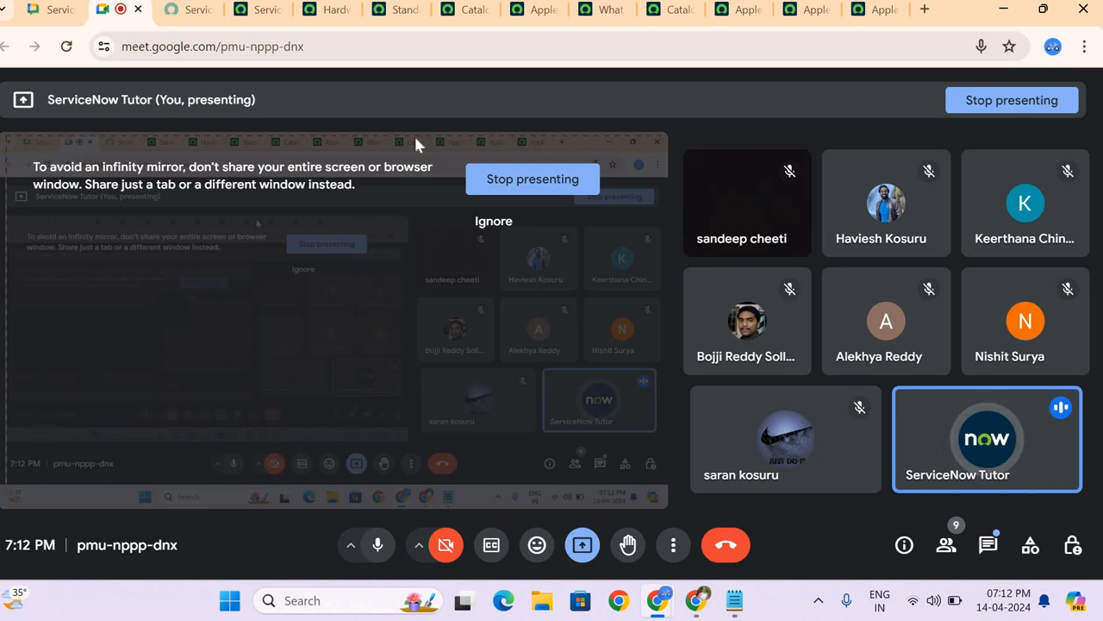
click(500, 183)
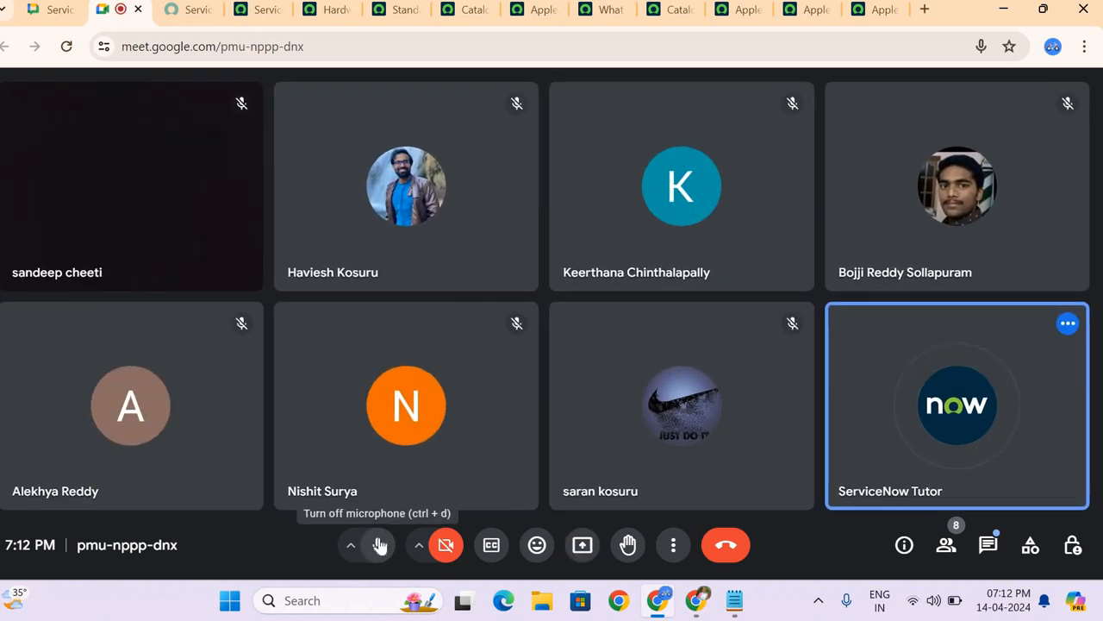
click(379, 544)
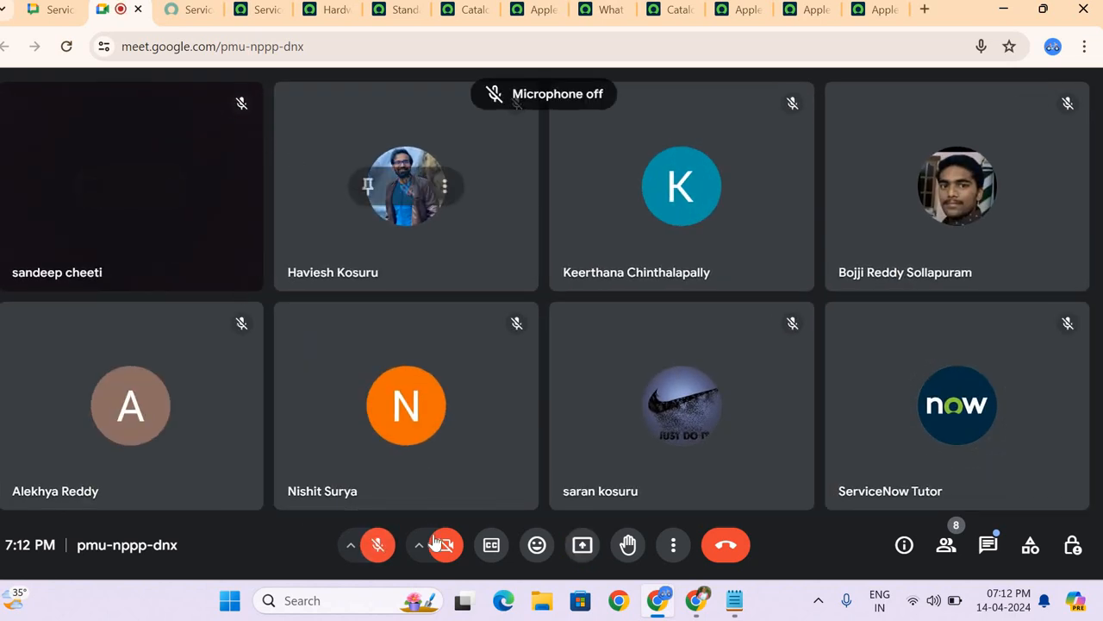
click(380, 546)
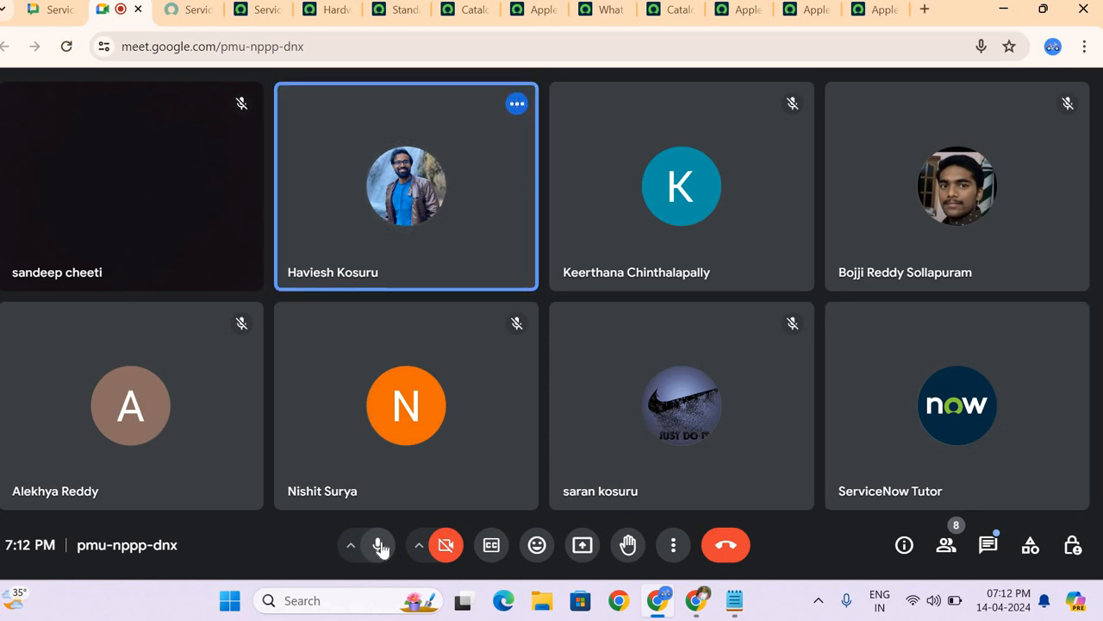
click(378, 547)
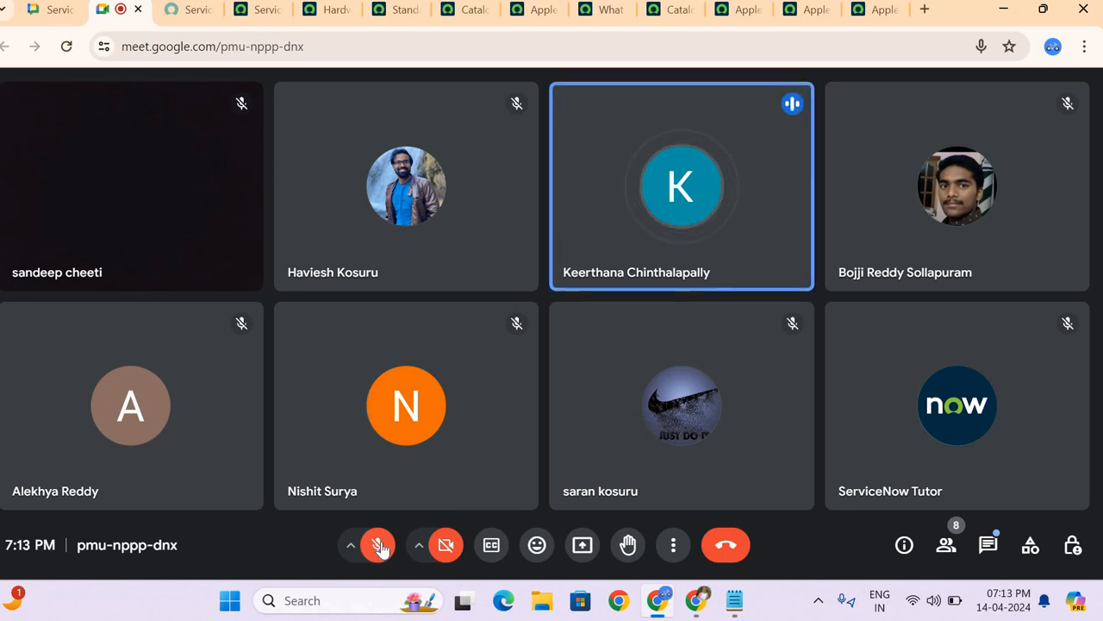
click(378, 546)
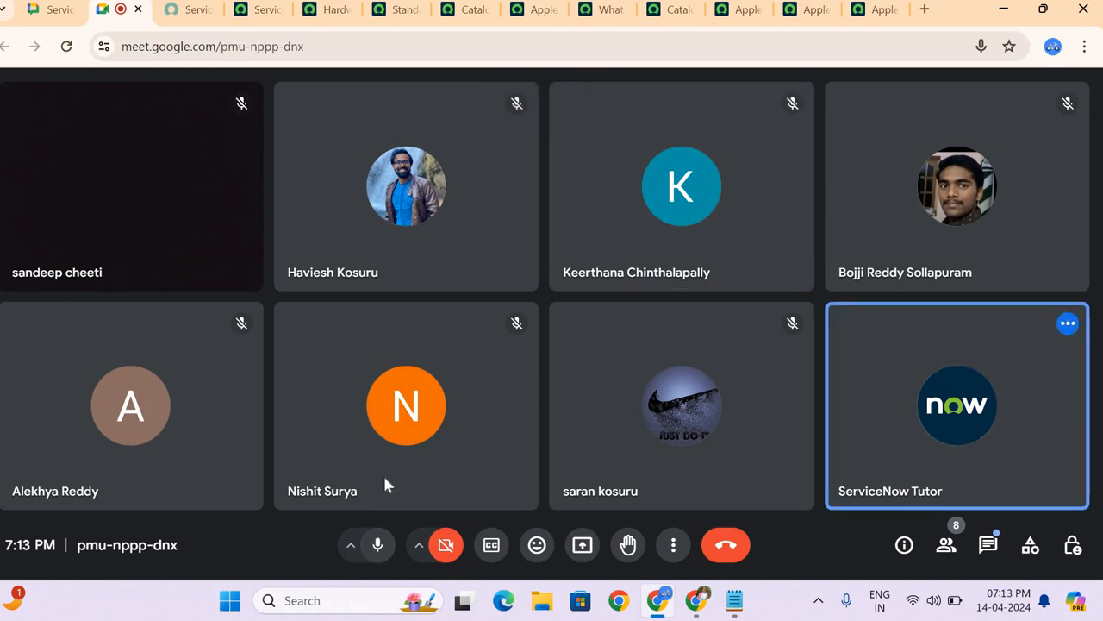
click(380, 547)
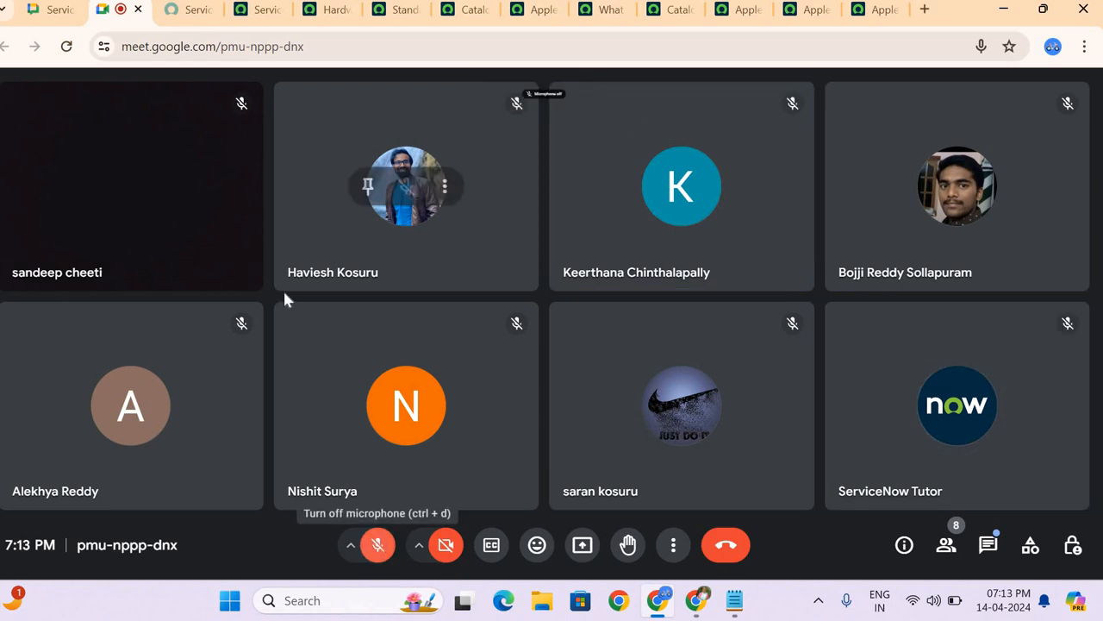
Step: Return to the Standard Laptop order page in the Service Catalog
click(353, 21)
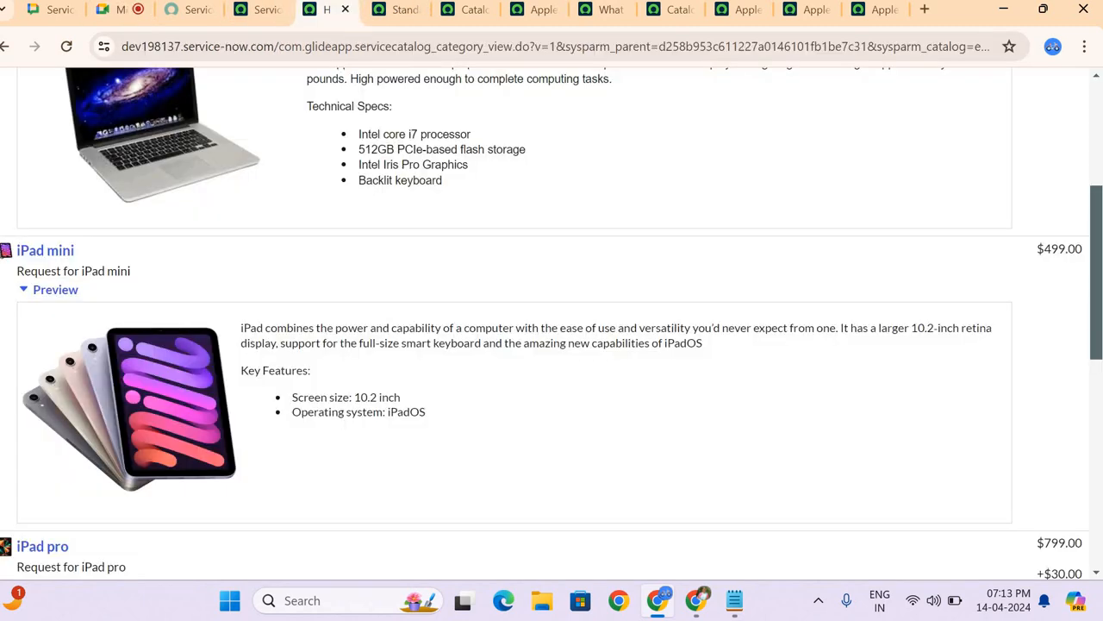
click(405, 10)
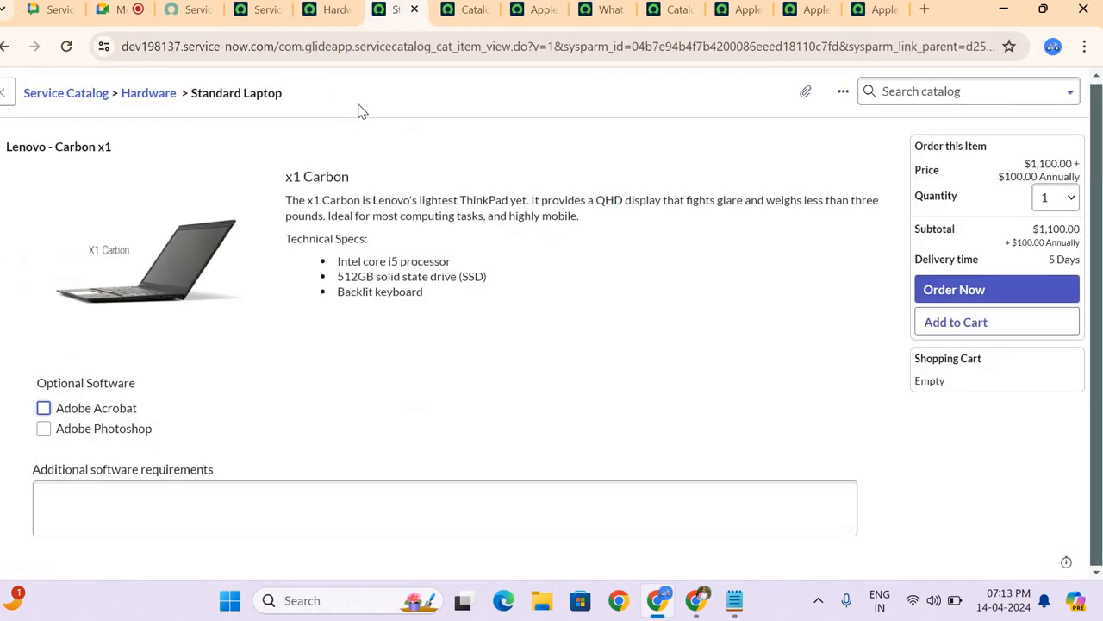
right_click(361, 112)
click(386, 135)
click(6, 52)
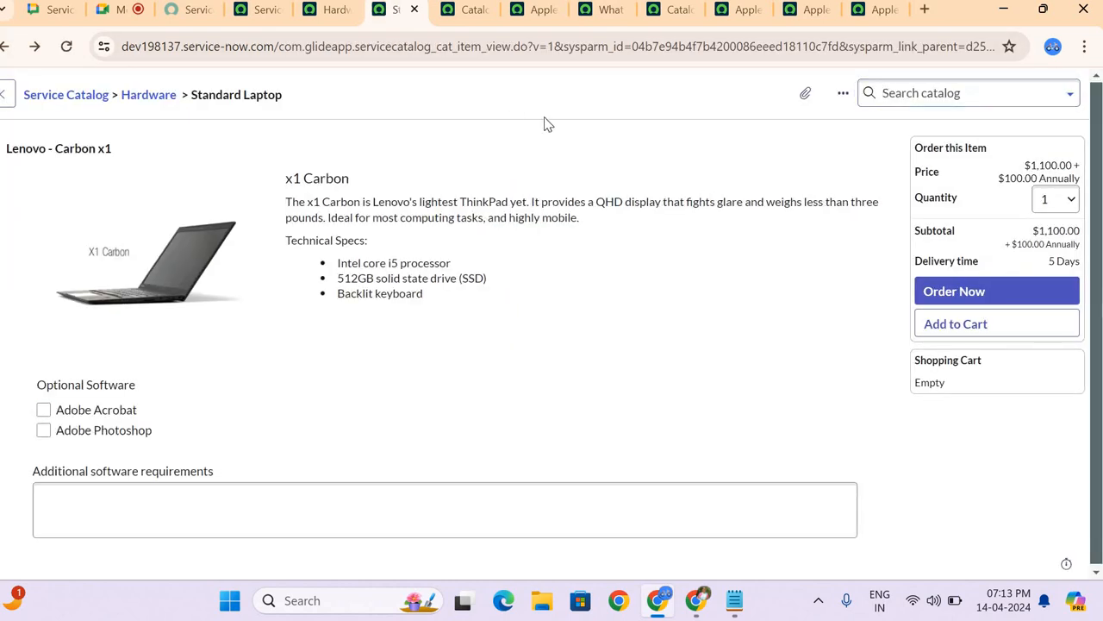
Step: Open the catalog item record behind the Standard Laptop order page and show its item details
right_click(547, 110)
click(547, 103)
scroll(371, 308, down, 2)
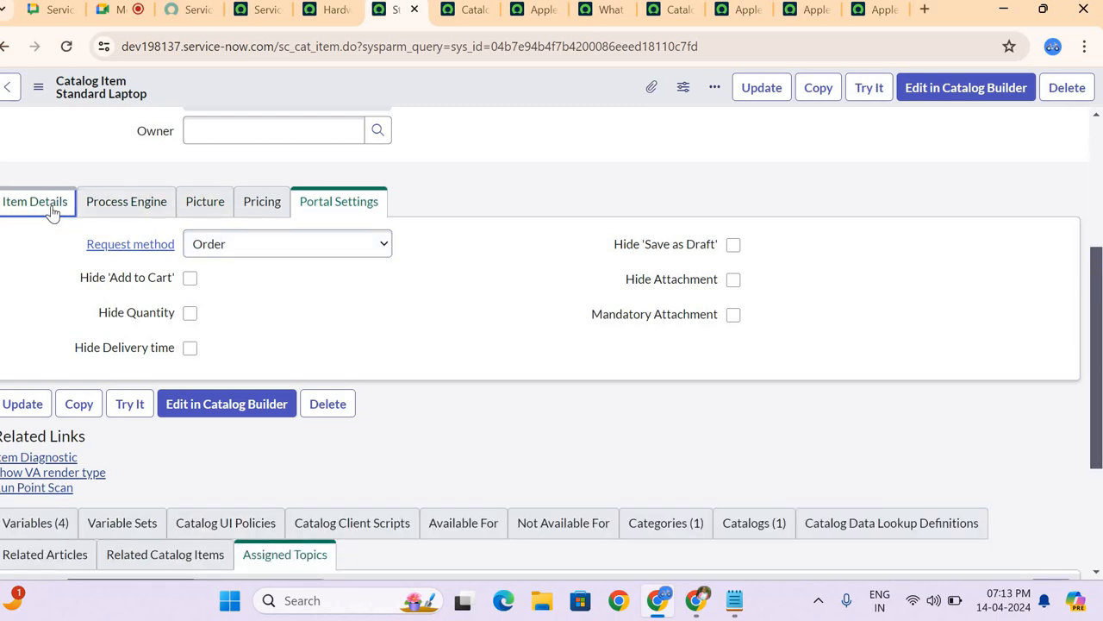
click(53, 212)
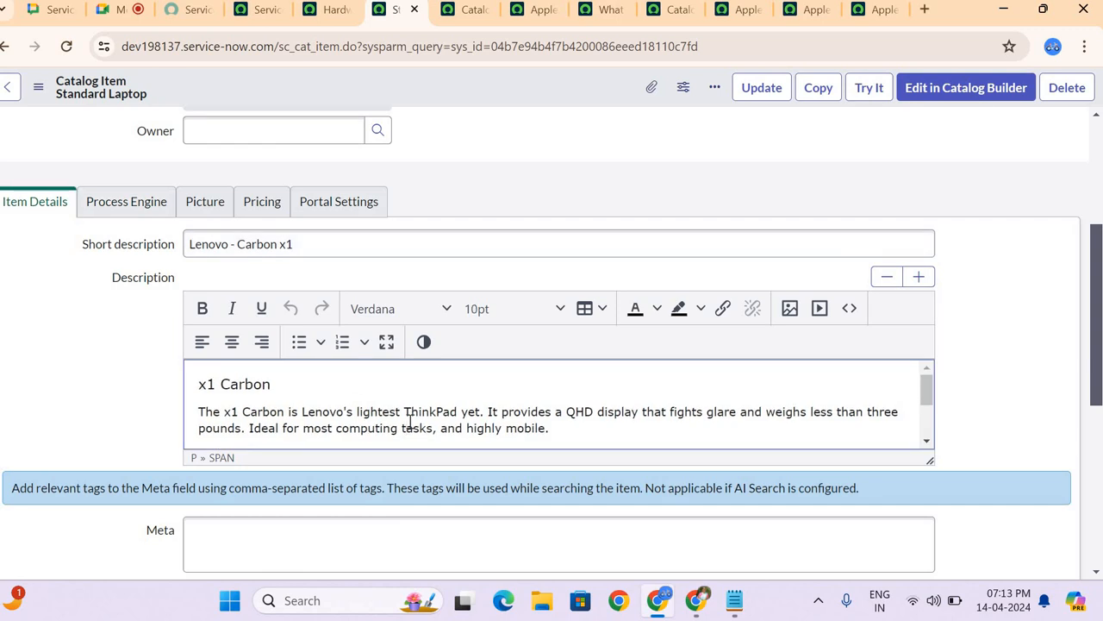
Step: Copy the Standard Laptop's full description and post it to the ServiceNow Training space in Google Chat
key(ctrl+a)
key(ctrl+c)
click(47, 9)
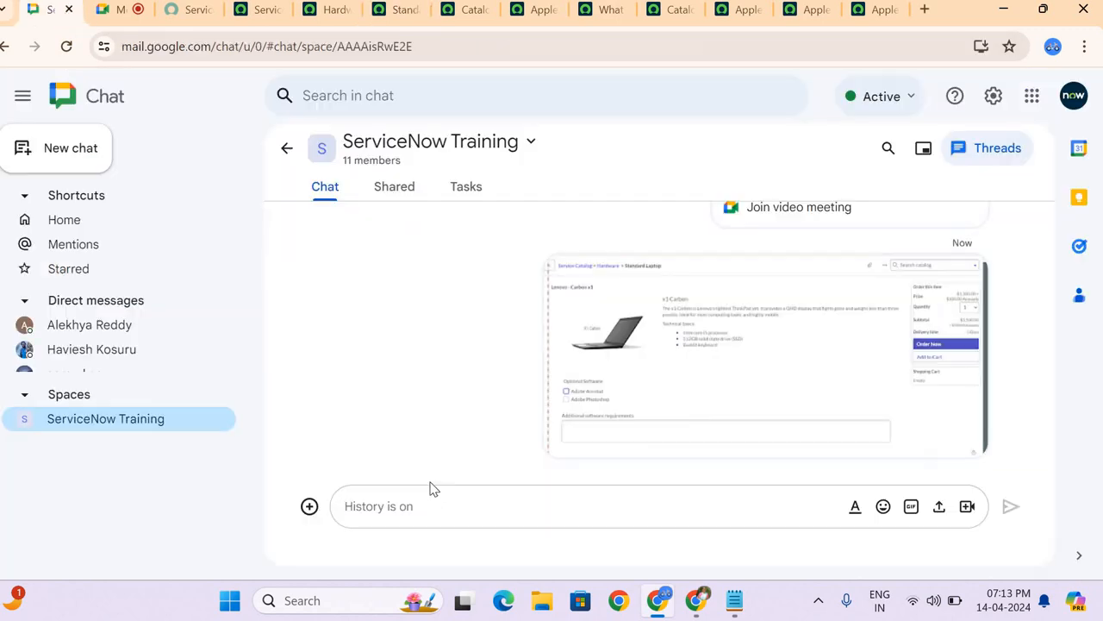
key(ctrl+v)
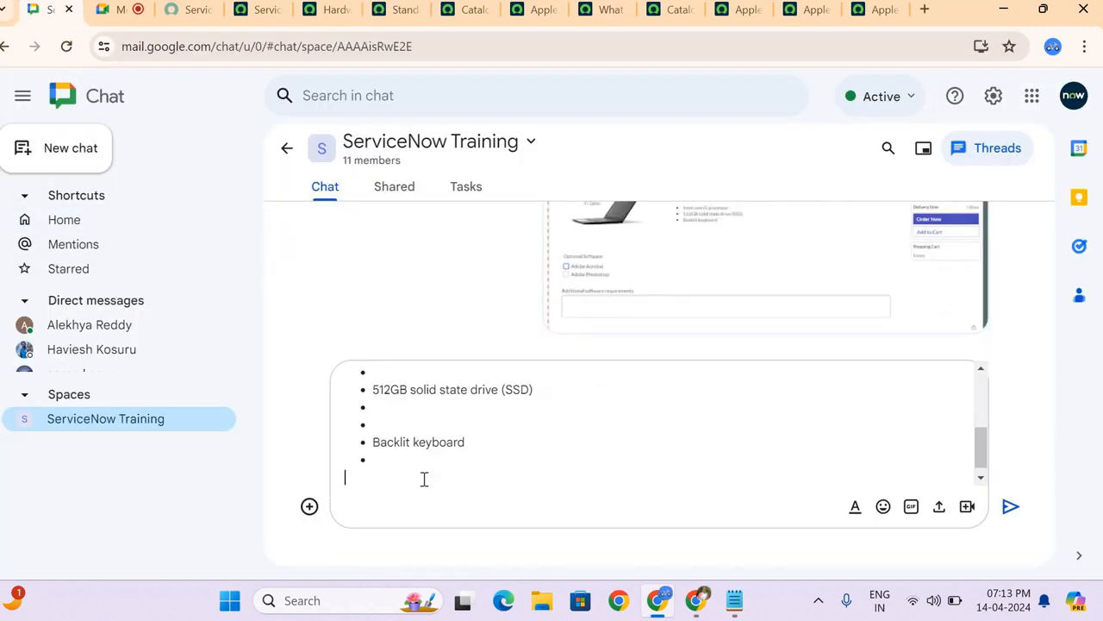
key(Return)
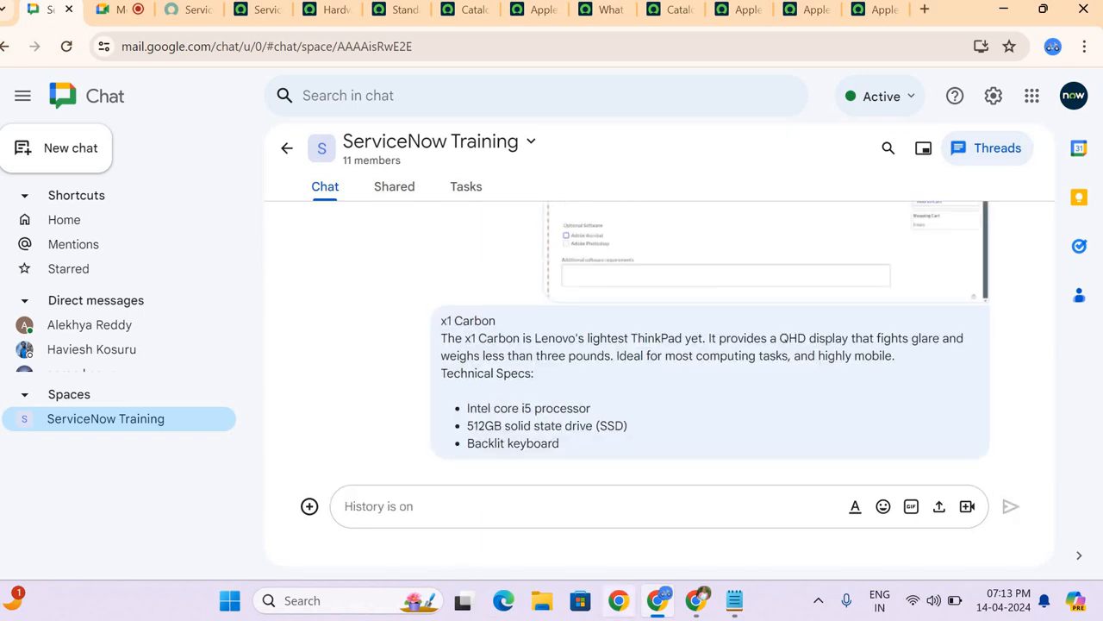
Step: Return to the Standard Laptop catalog item record and view its icon and picture
click(470, 10)
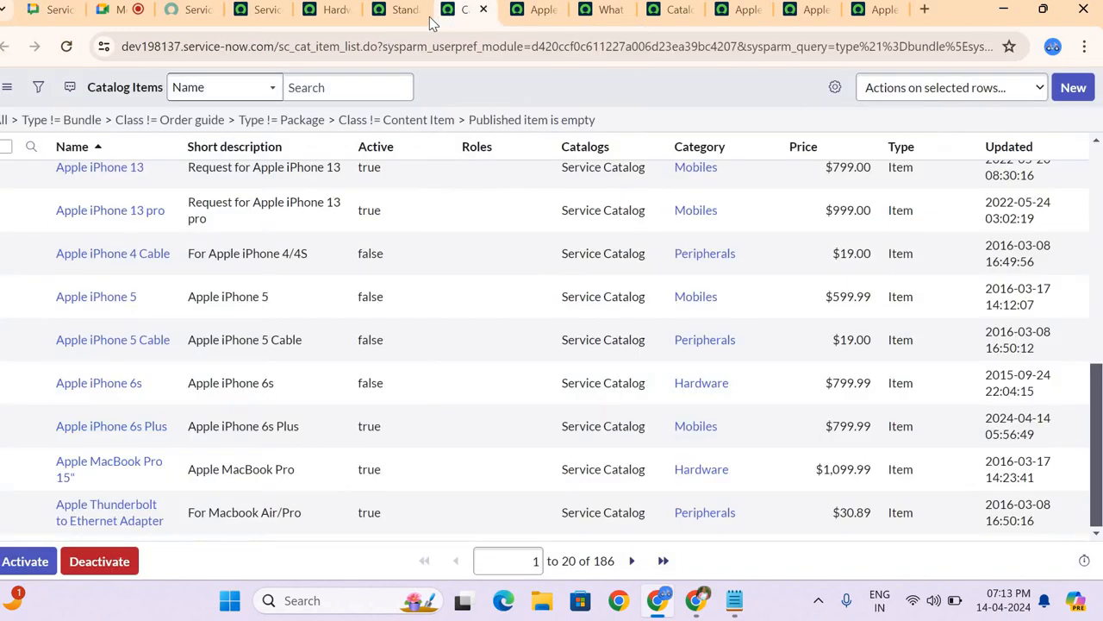
click(405, 10)
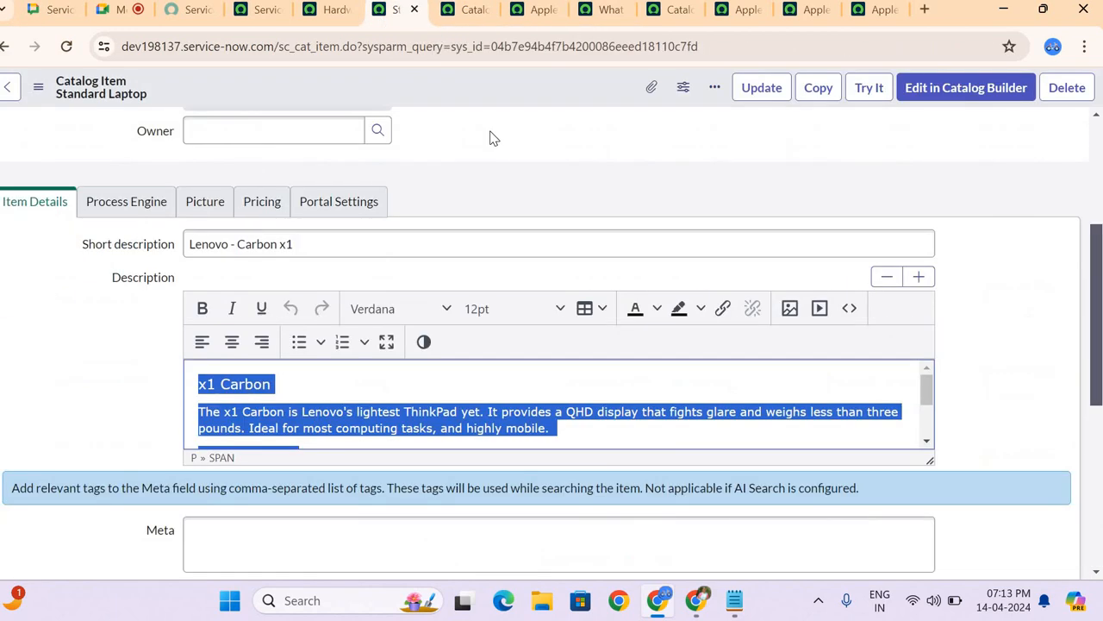
click(193, 209)
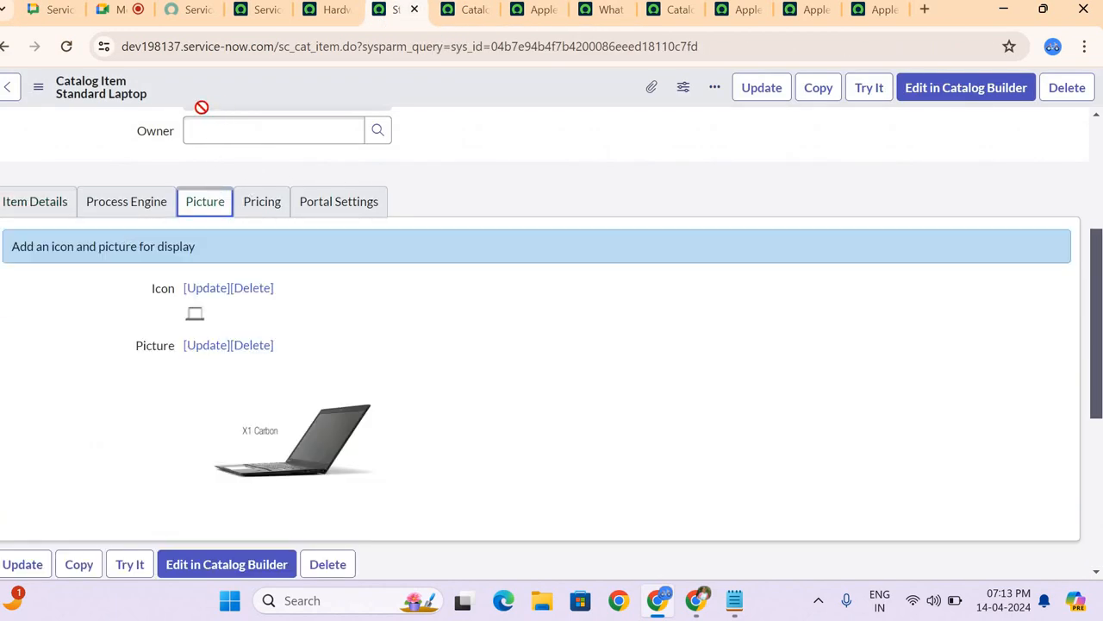
Step: Unmute the microphone in the Google Meet call and review the Standard Laptop record's item details and related lists
click(114, 9)
click(383, 550)
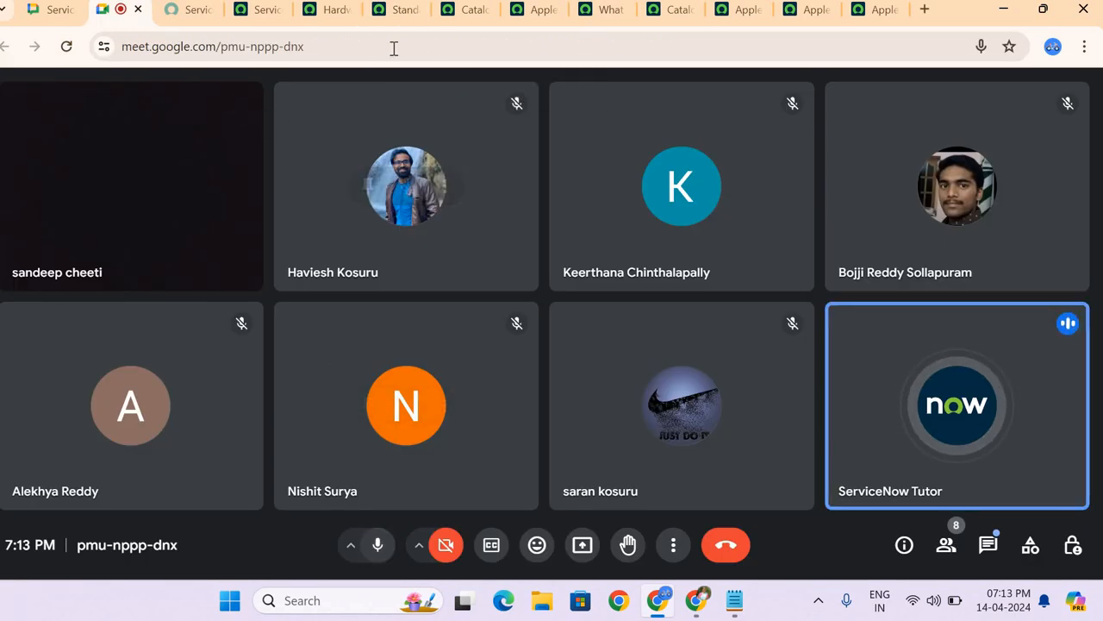
click(399, 10)
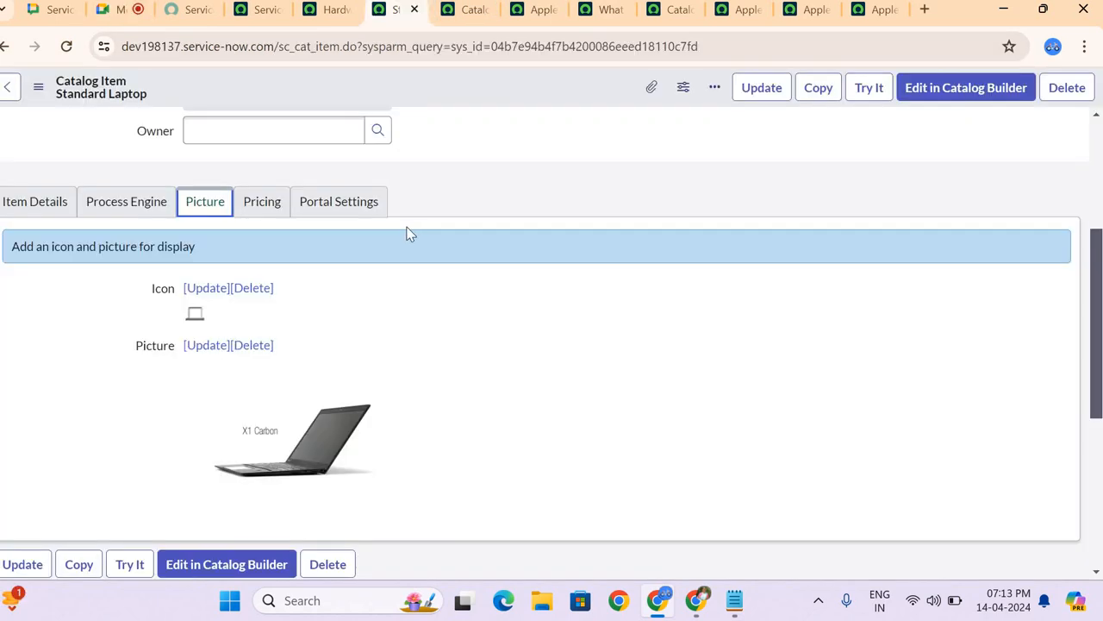
click(51, 205)
scroll(259, 242, down, 5)
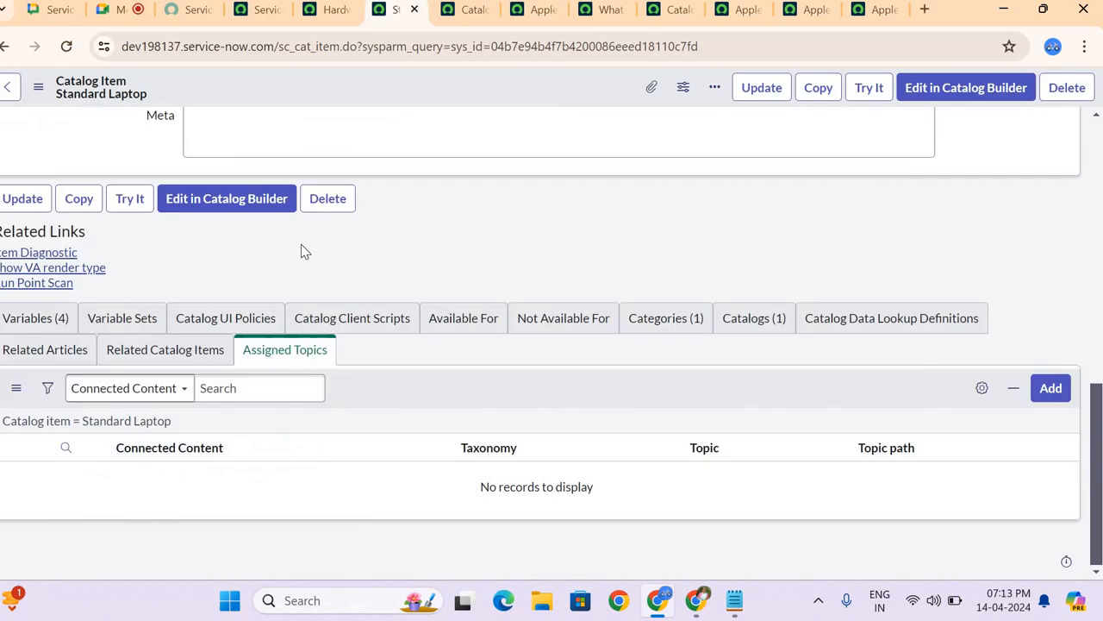
Step: Switch back to the Google Meet call and mute the microphone
click(131, 14)
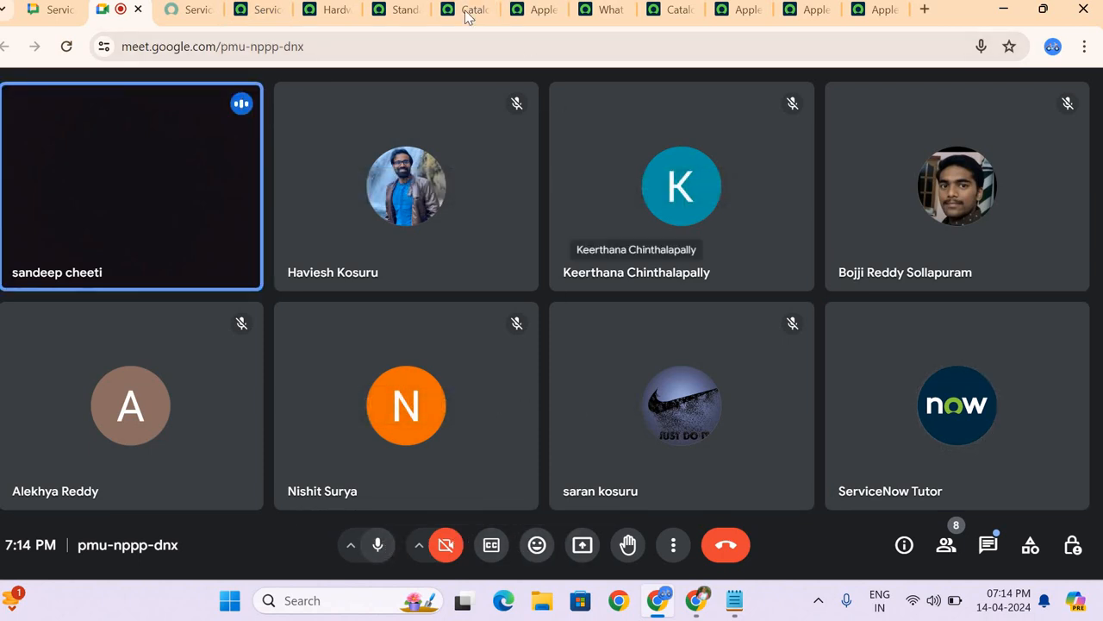
click(373, 546)
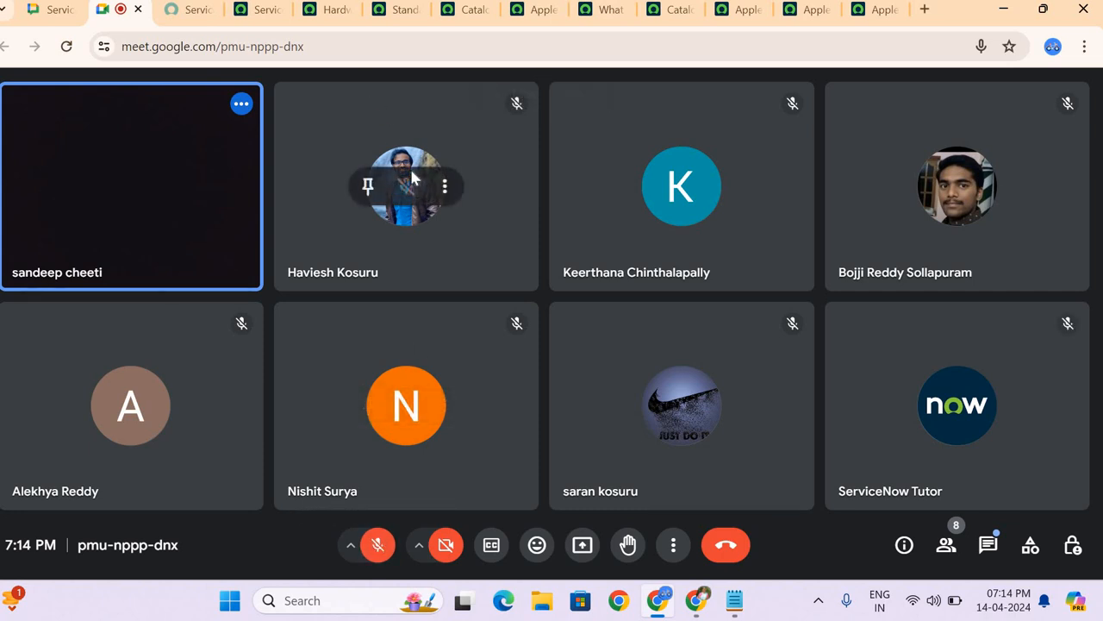
Step: Unmute the microphone in the Google Meet call and share the entire screen with the participants
key(XF86AudioRaiseVolume)
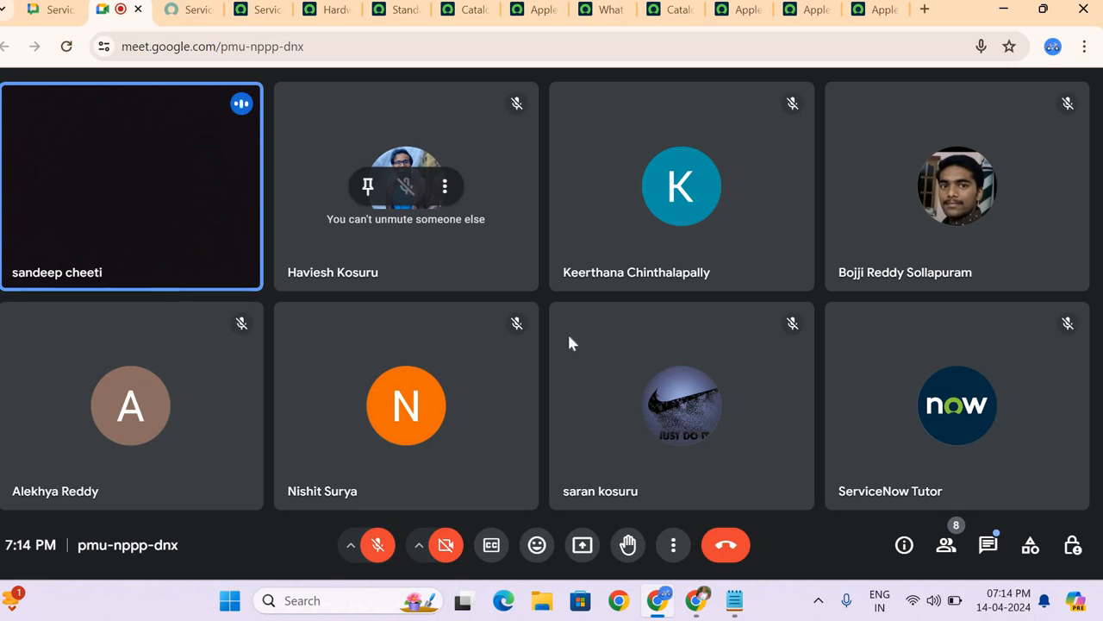
click(378, 545)
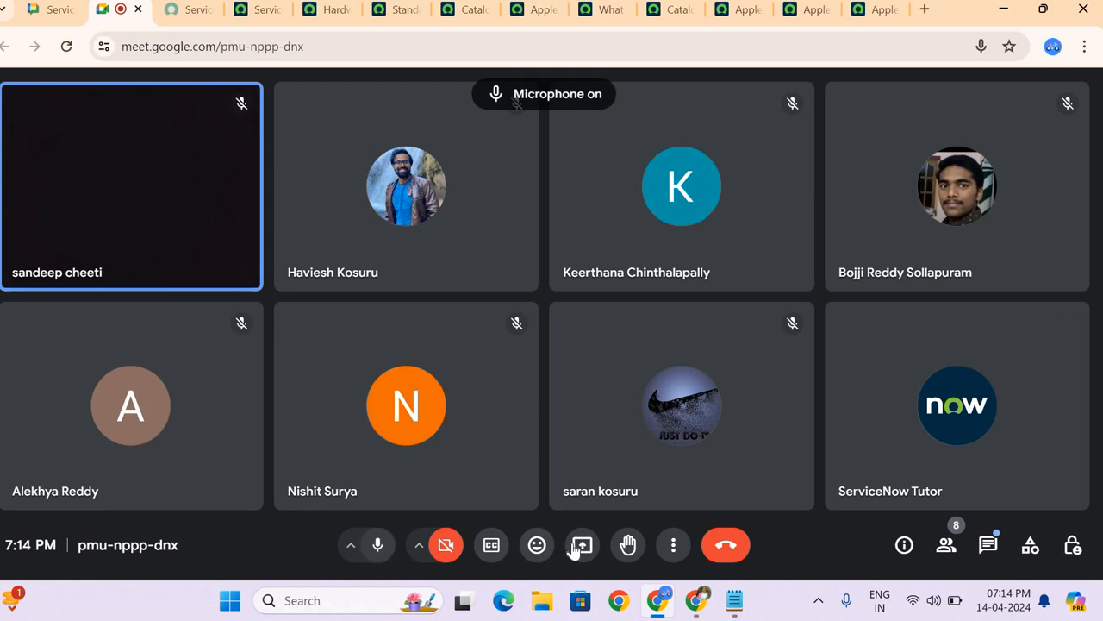
click(583, 544)
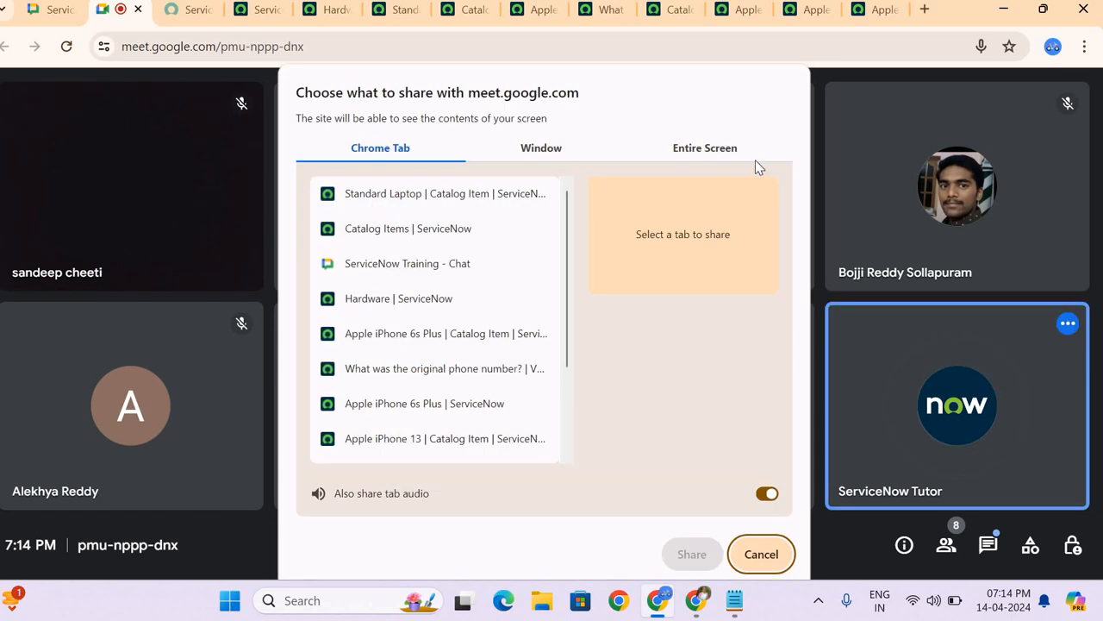
click(755, 160)
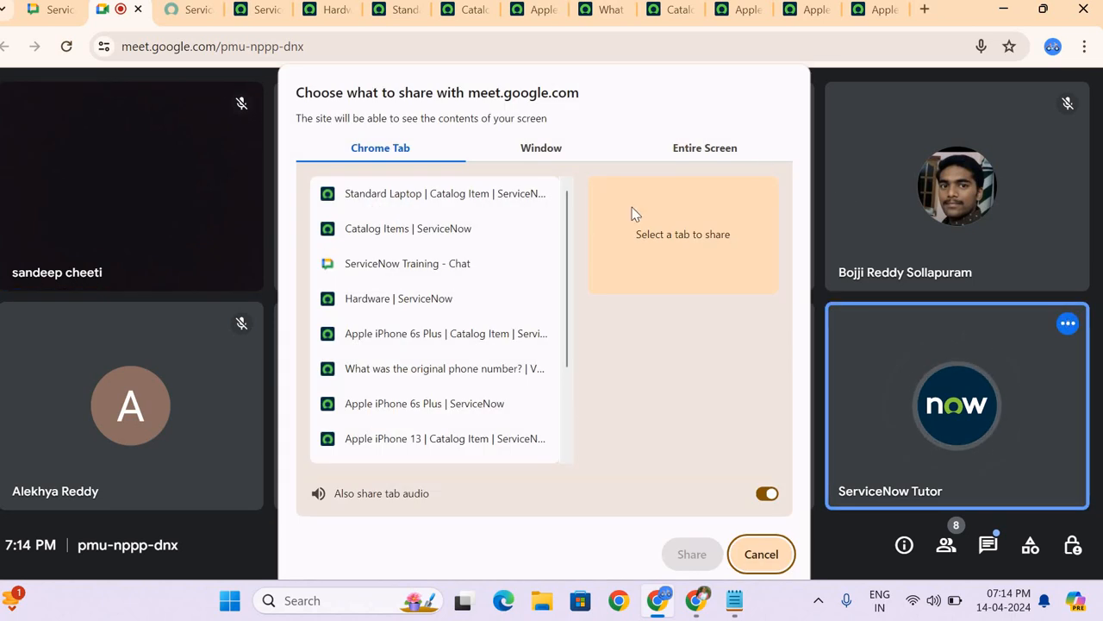
click(692, 555)
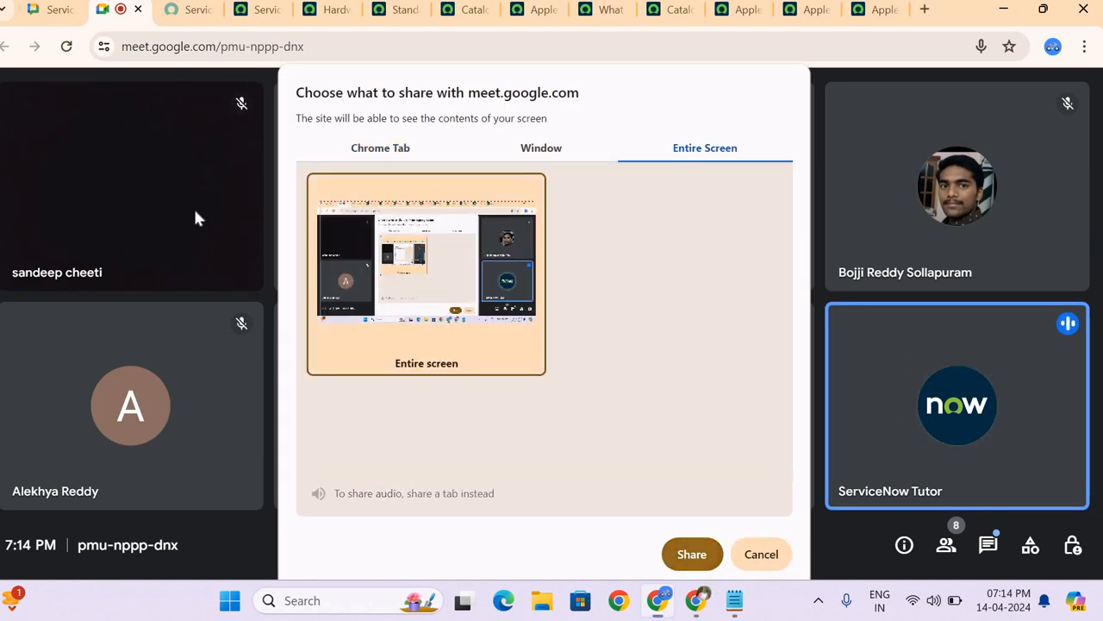
Step: Find Maintain Items in the ServiceNow navigator, open its list in a new tab and start a new catalog item record
click(252, 10)
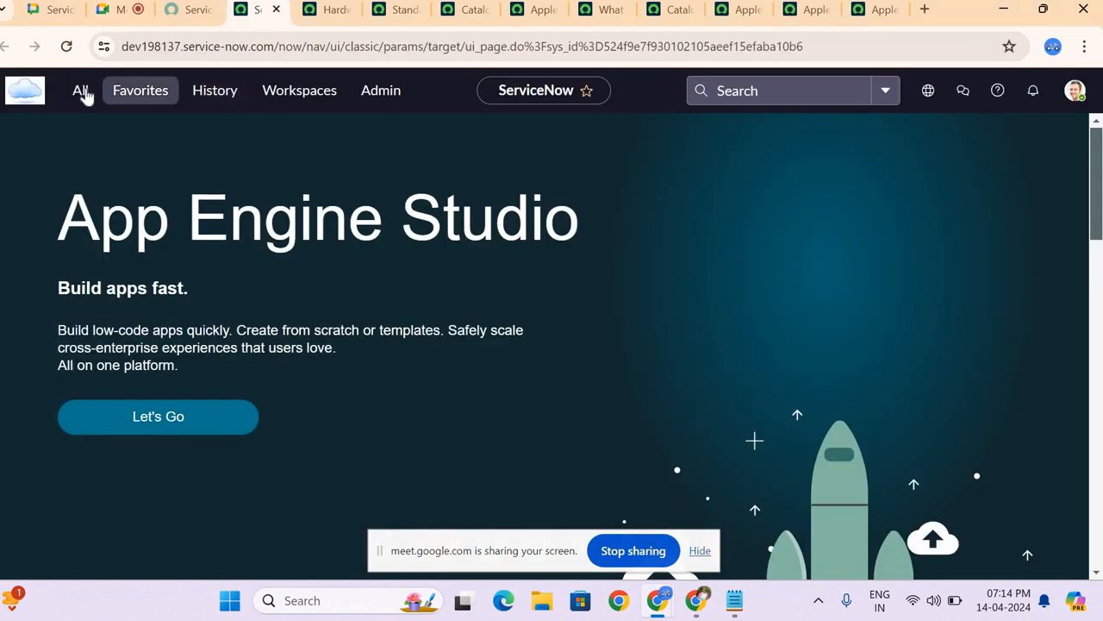
click(80, 91)
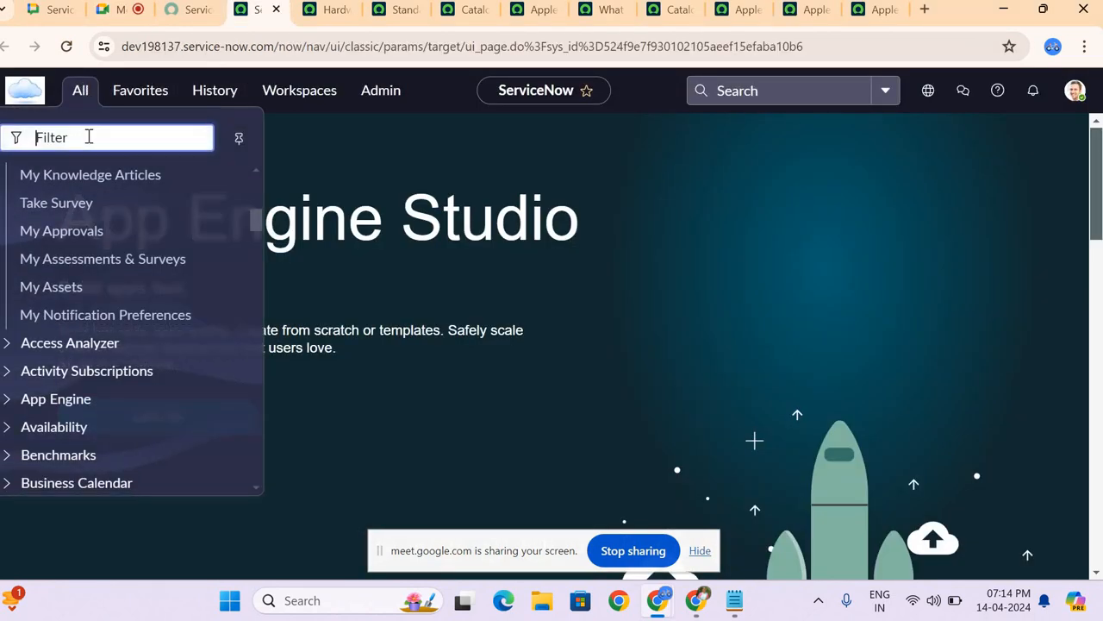
text(maintainoitem)
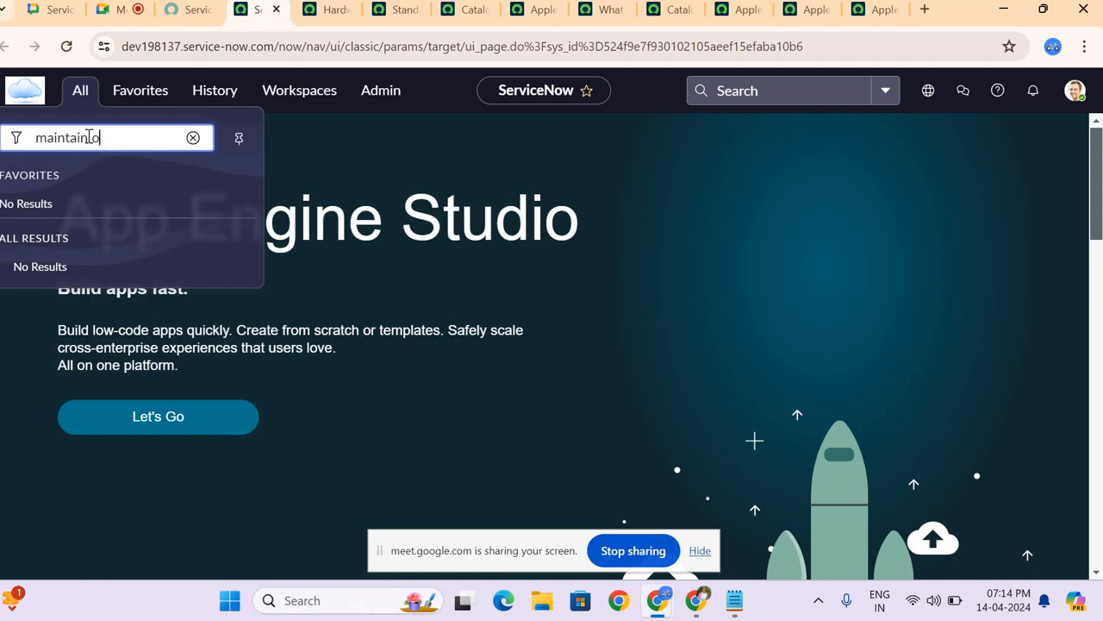
key(BackSpace)
text(ite)
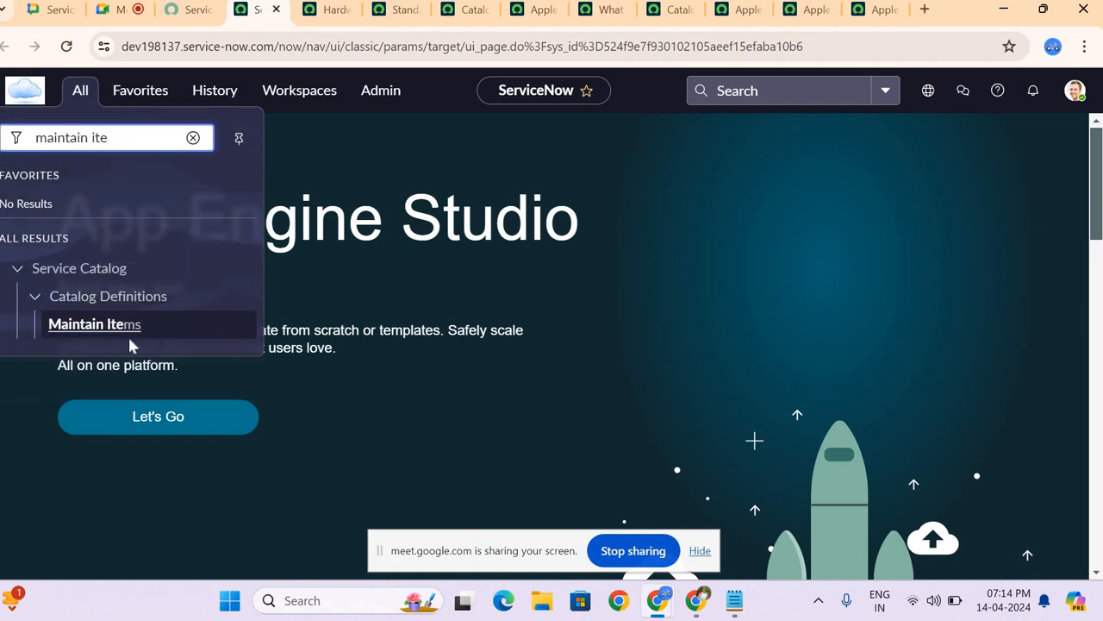
middle_click(131, 335)
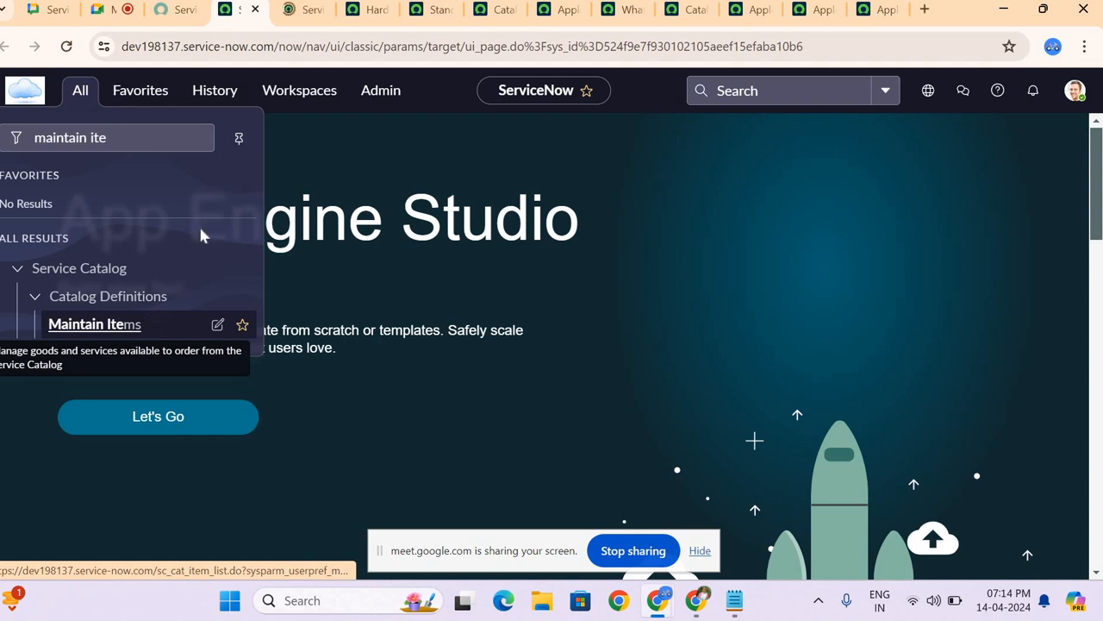
click(303, 10)
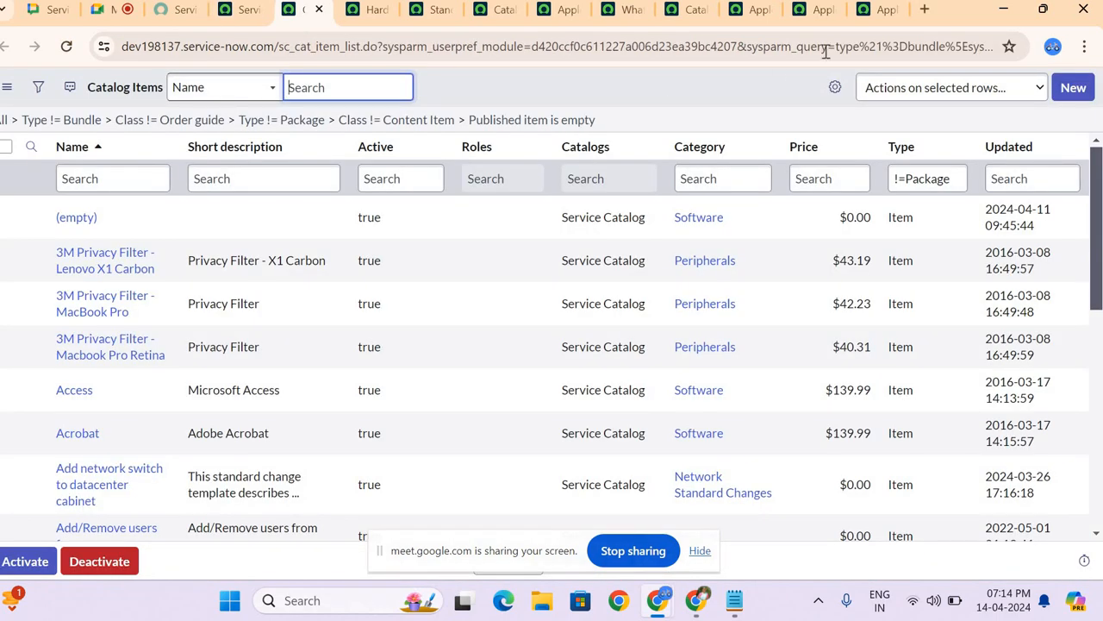
click(1078, 97)
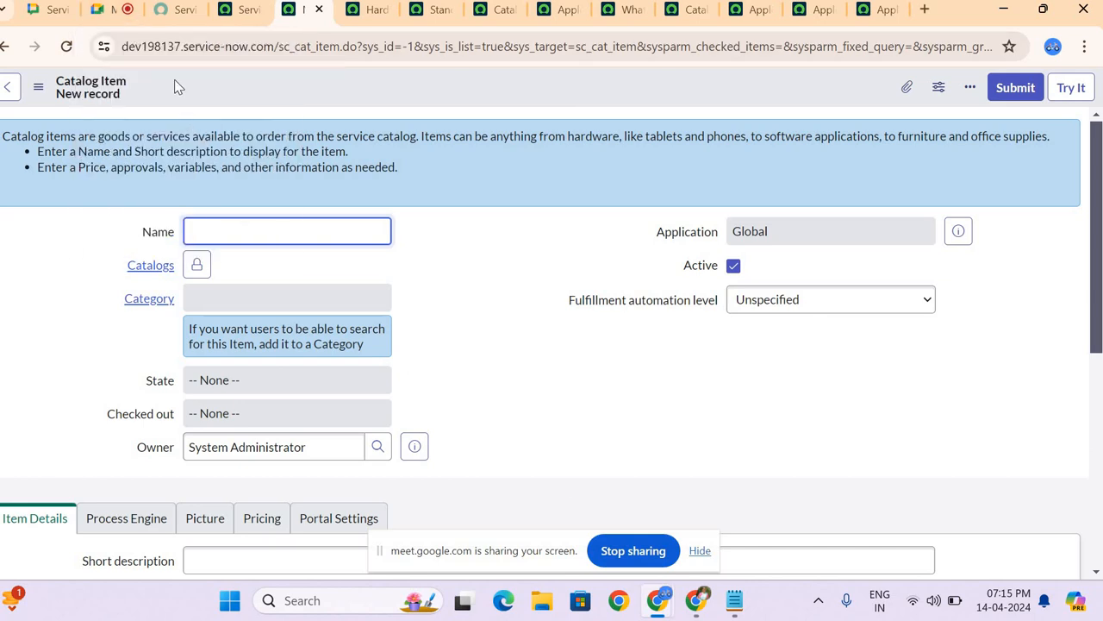
Step: Return from the blank catalog item form to the Google Meet call and mute the microphone
mouse_move(134, 19)
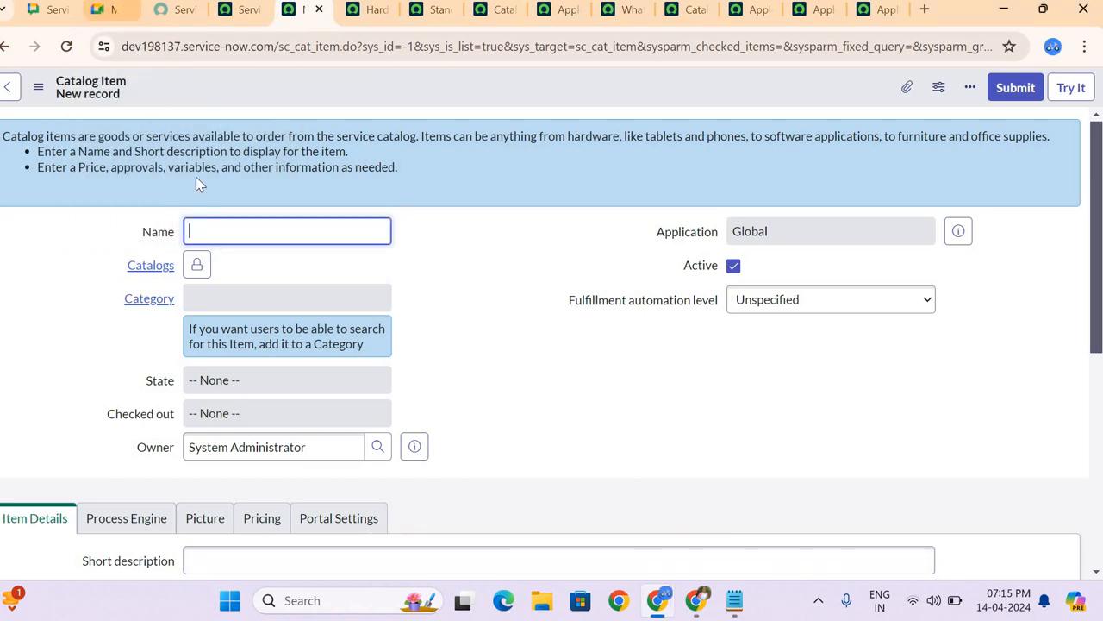
click(104, 10)
key(ctrl+d)
mouse_move(357, 431)
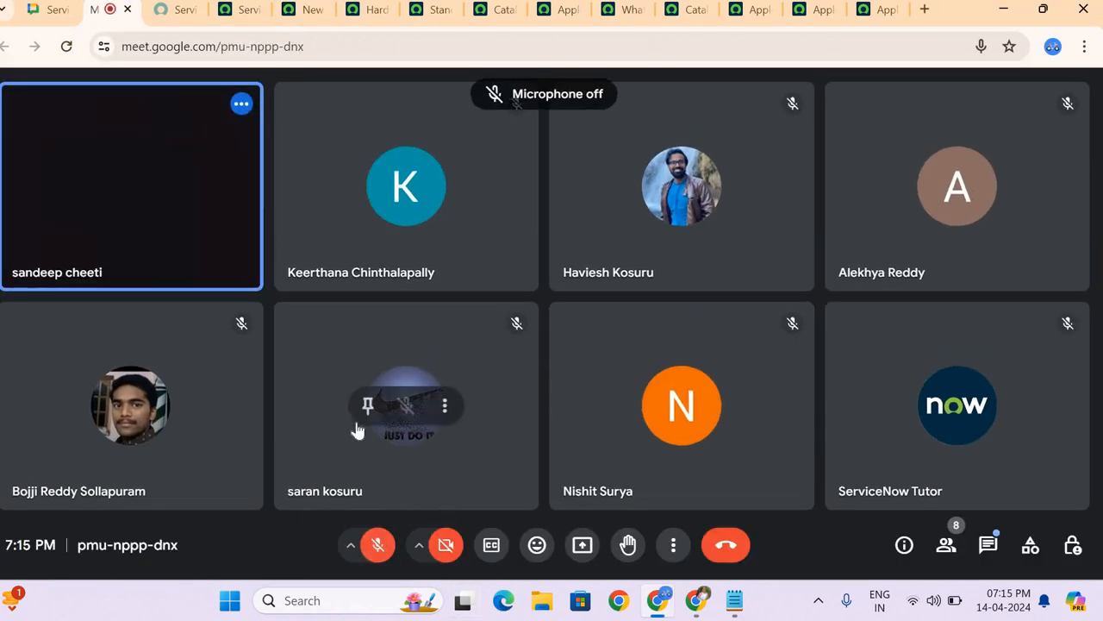